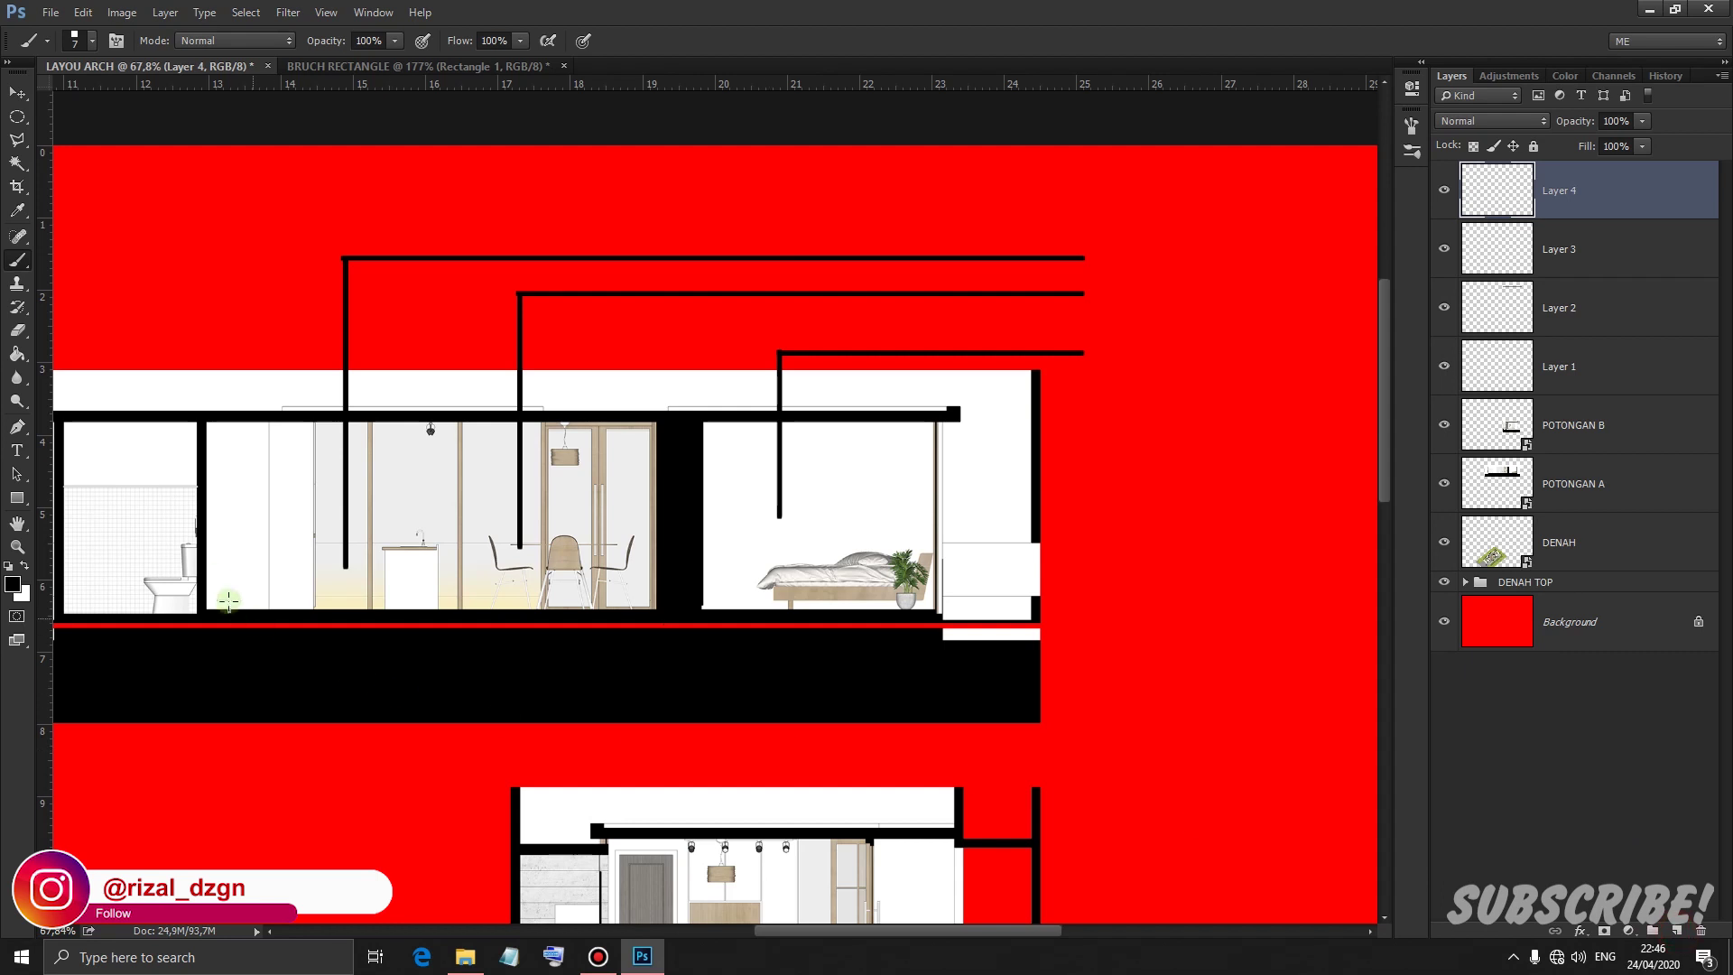
Draw a black leader line from the toilet in the long section up above the roof and across to the other leader ends
{"action": "mouse_move", "coordinate": [147, 519]}
{"action": "left_mouse_down"}
{"action": "mouse_move", "coordinate": [190, 232]}
{"action": "mouse_move", "coordinate": [143, 224]}
{"action": "mouse_move", "coordinate": [1087, 243]}
{"action": "left_mouse_up"}
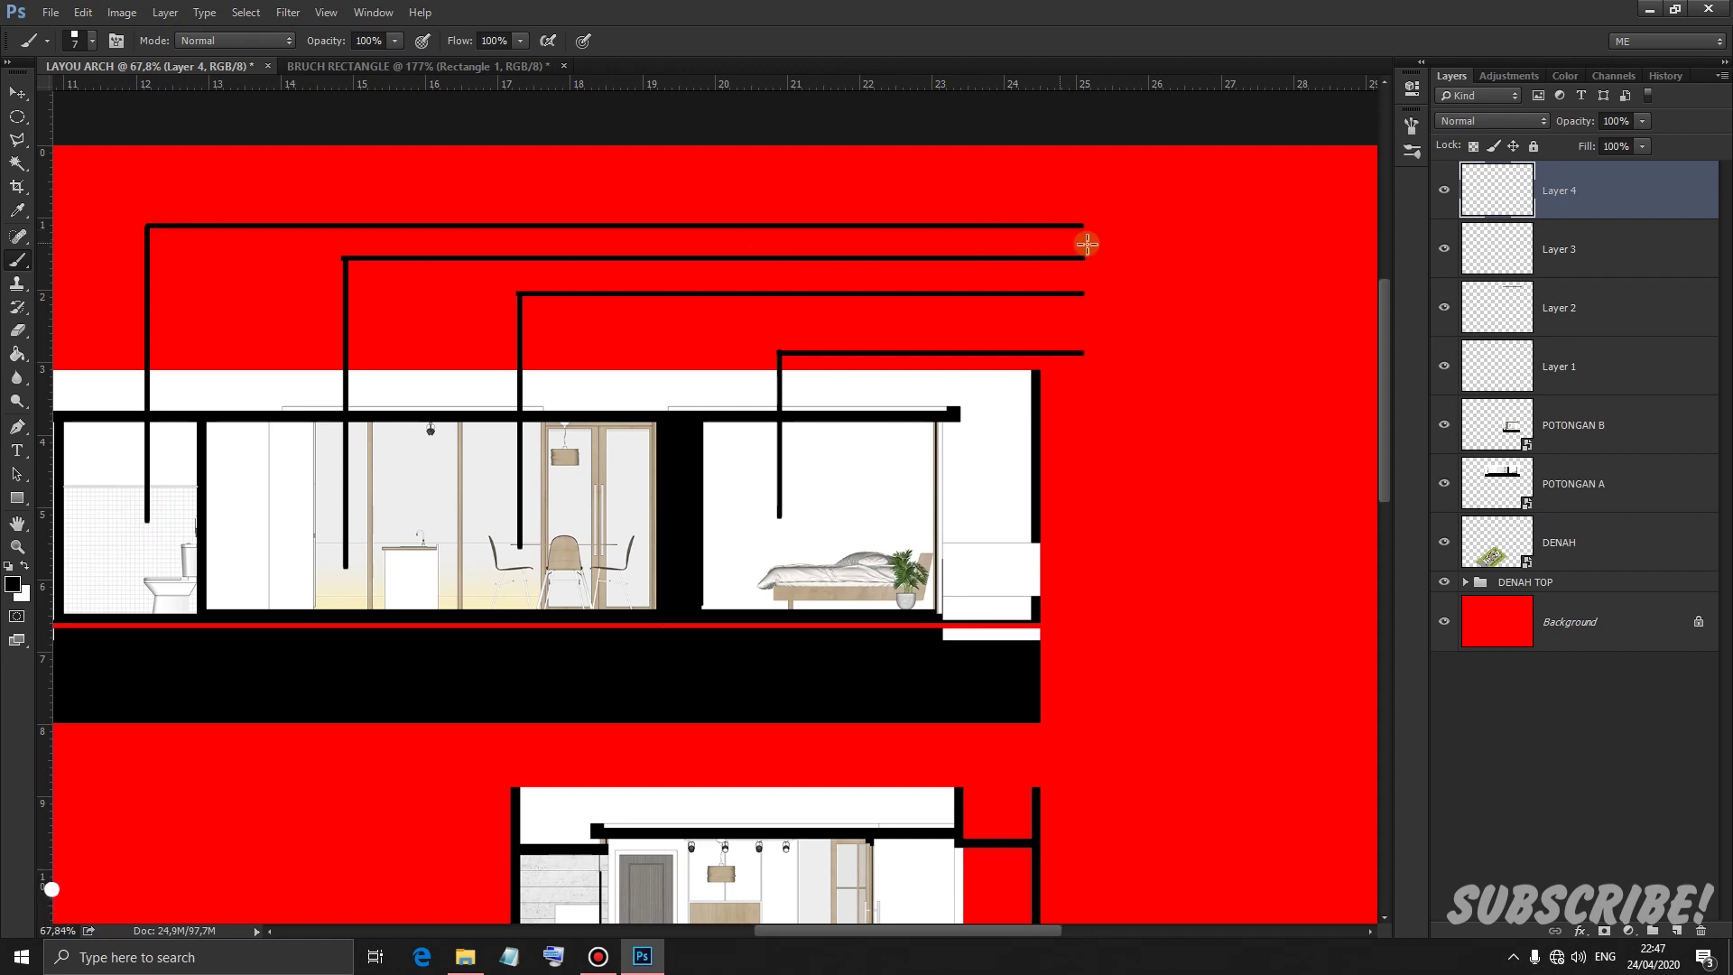
{"action": "scroll", "coordinate": [1056, 389], "scroll_direction": "down", "scroll_amount": 5}
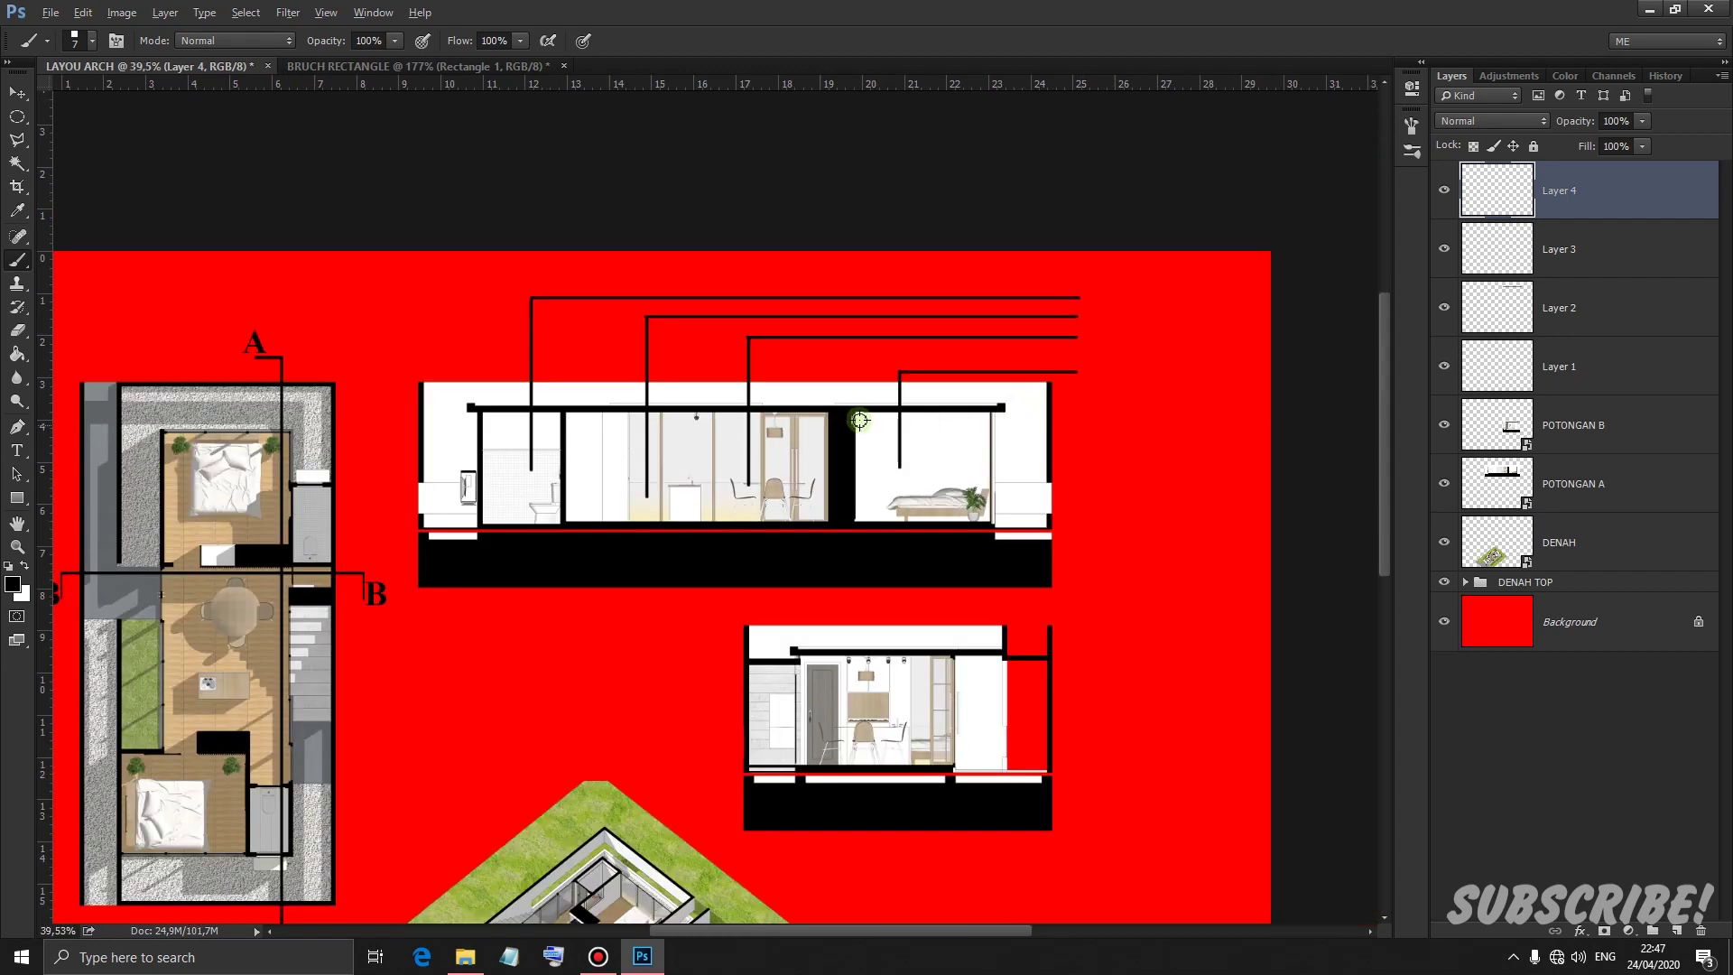
{"action": "scroll", "coordinate": [1151, 190], "scroll_direction": "up", "scroll_amount": 3}
{"action": "scroll", "coordinate": [1165, 189], "scroll_direction": "up", "scroll_amount": 1}
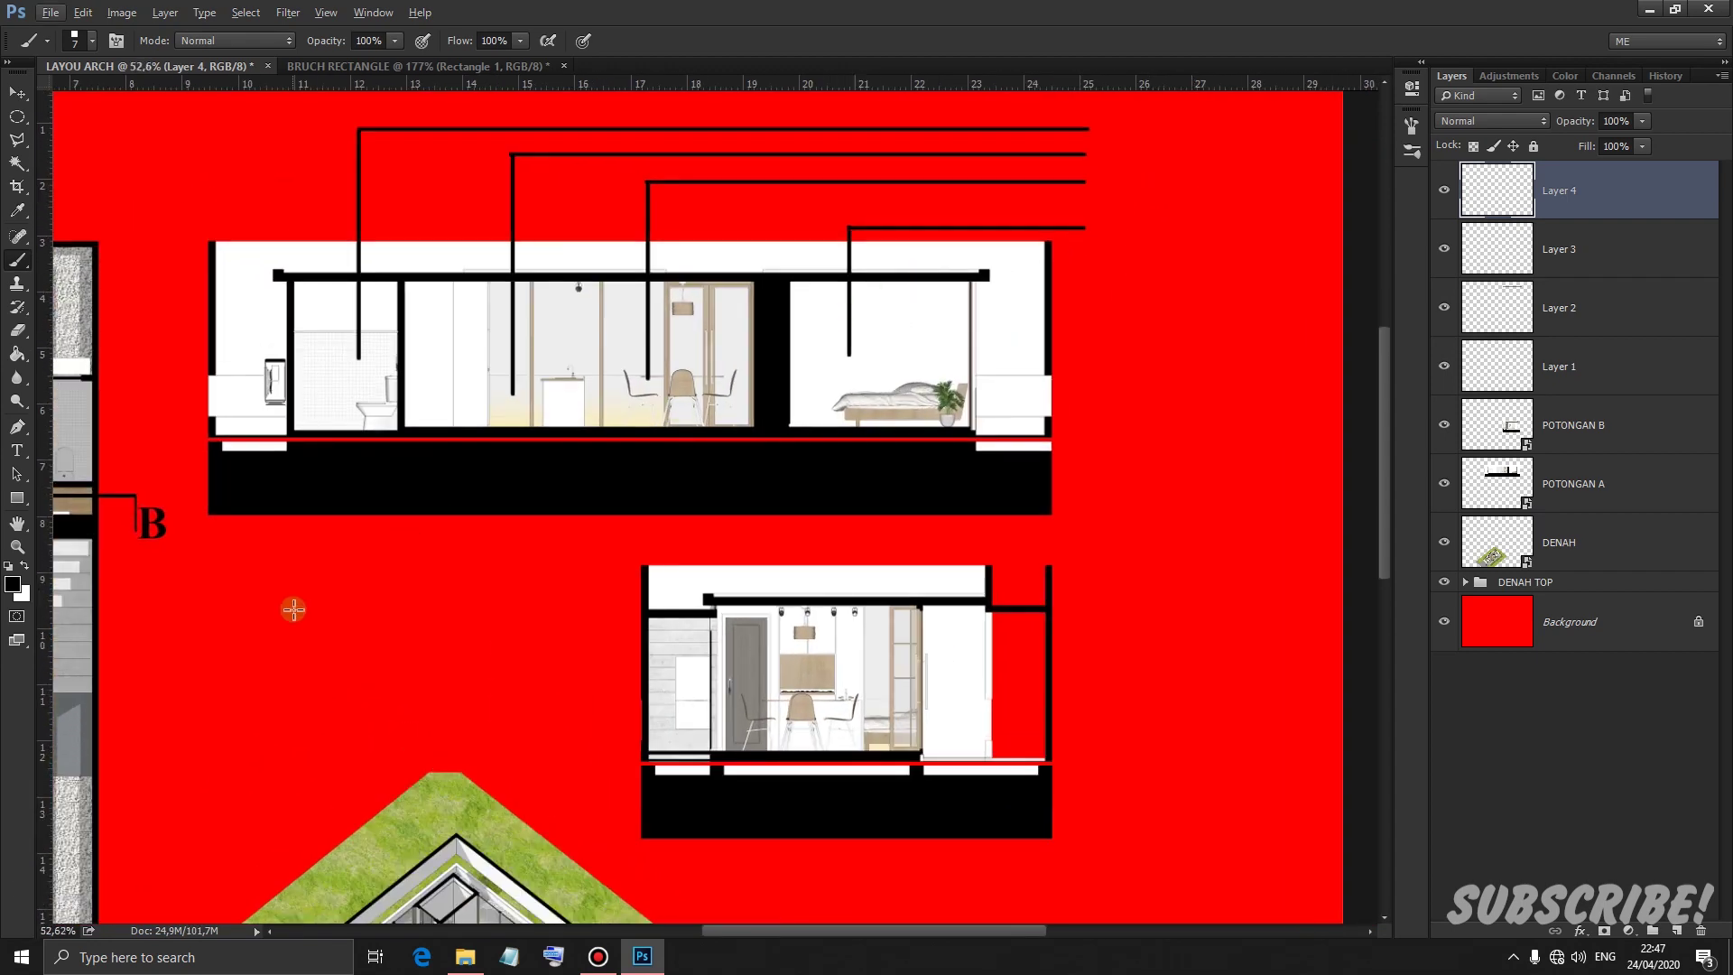
Group the four leader-line layers and name the group GARIS TUNJUK
{"action": "left_click", "coordinate": [1586, 370], "text": "shift"}
{"action": "key", "text": "ctrl+g"}
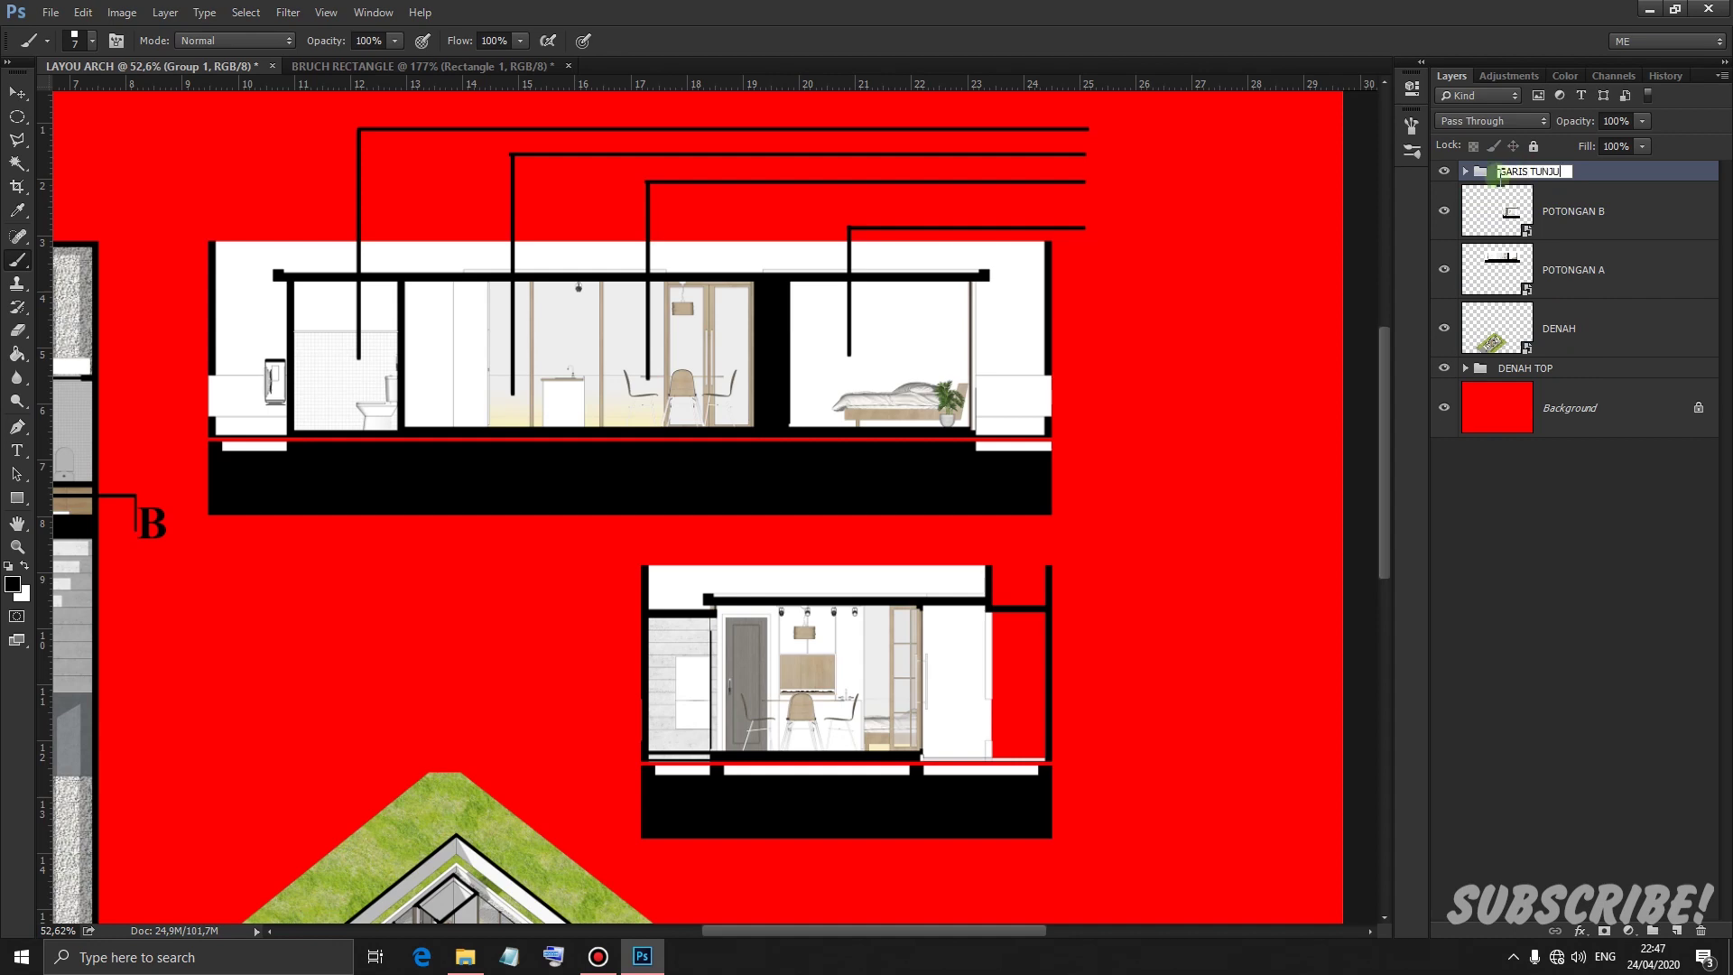
{"action": "key", "text": "Return"}
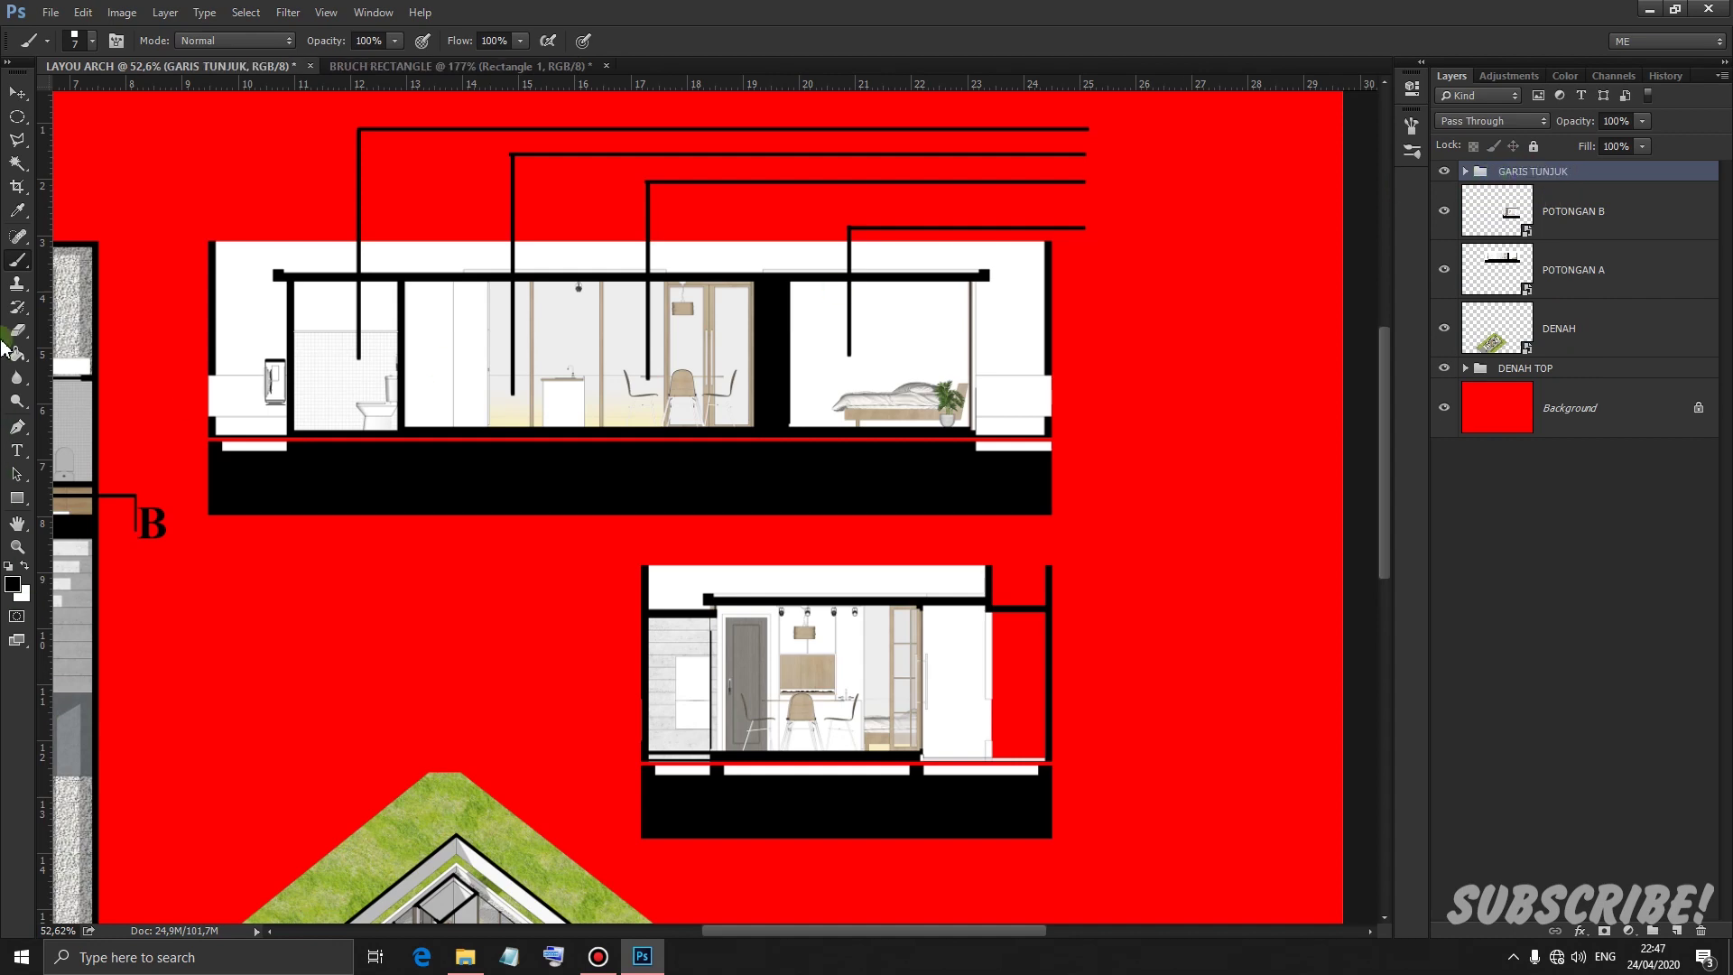
Add the black Times New Roman Bold text label KAMAR UTAMA beside the end of the bedroom's leader line
{"action": "left_click", "coordinate": [17, 497]}
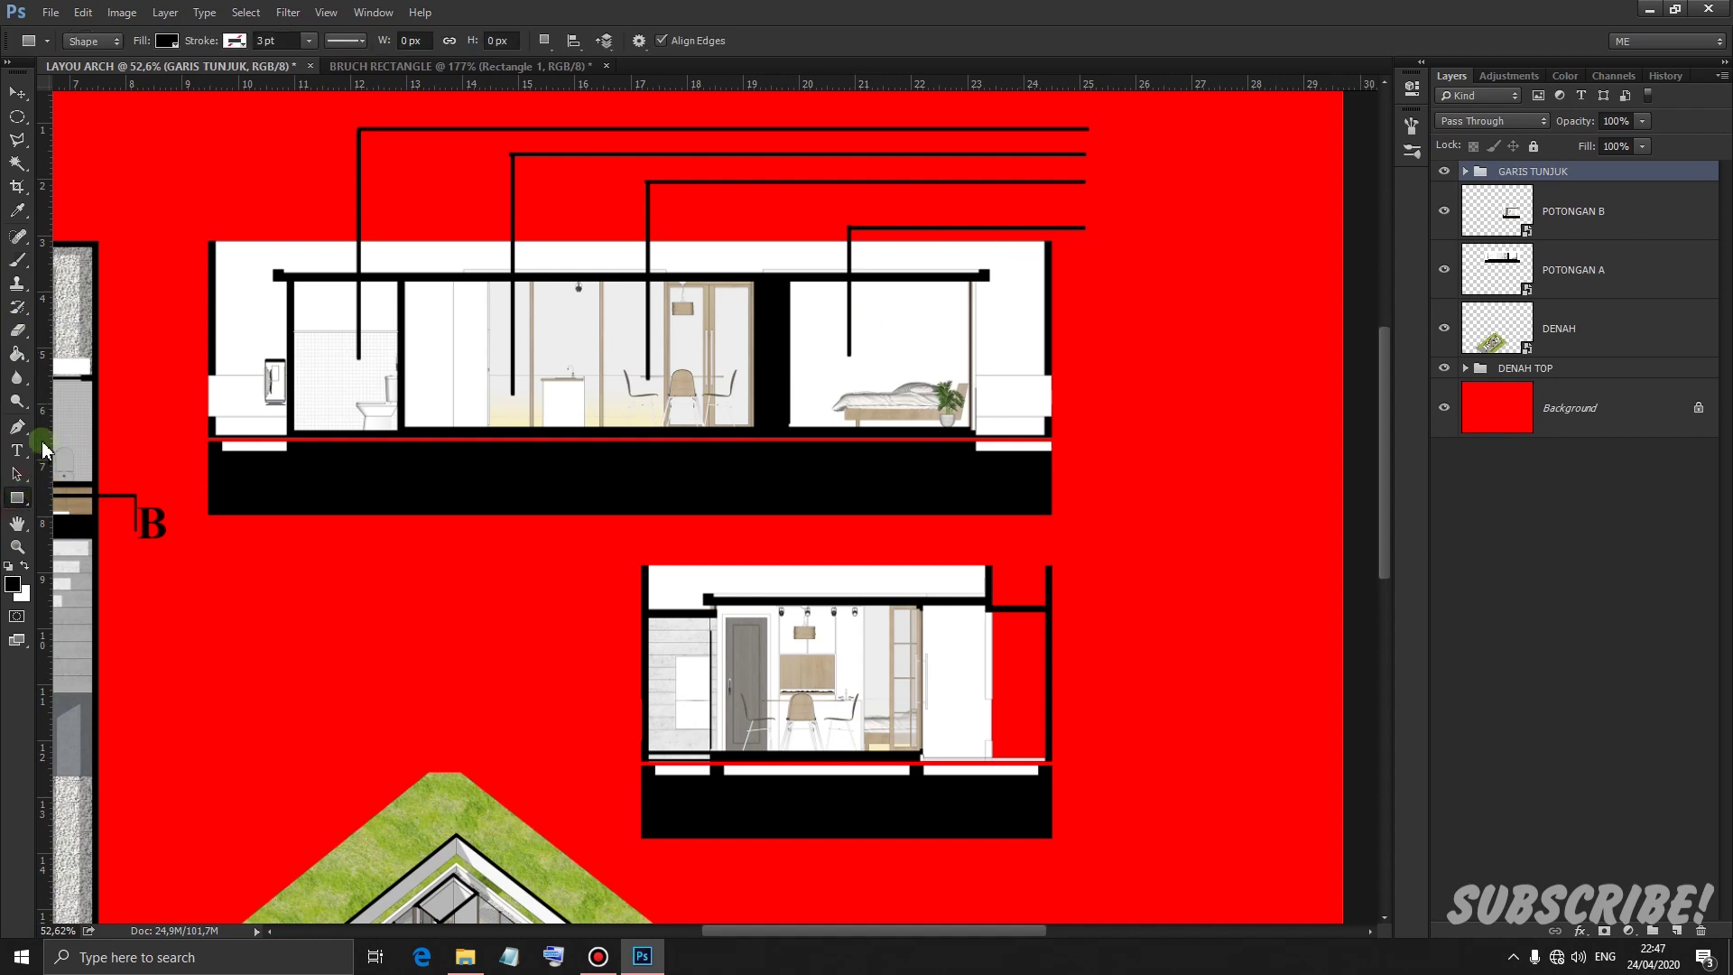
{"action": "left_click", "coordinate": [16, 449]}
{"action": "scroll", "coordinate": [1255, 203], "scroll_direction": "down", "scroll_amount": 3}
{"action": "scroll", "coordinate": [1254, 203], "scroll_direction": "up", "scroll_amount": 3}
{"action": "scroll", "coordinate": [1123, 259], "scroll_direction": "up", "scroll_amount": 1}
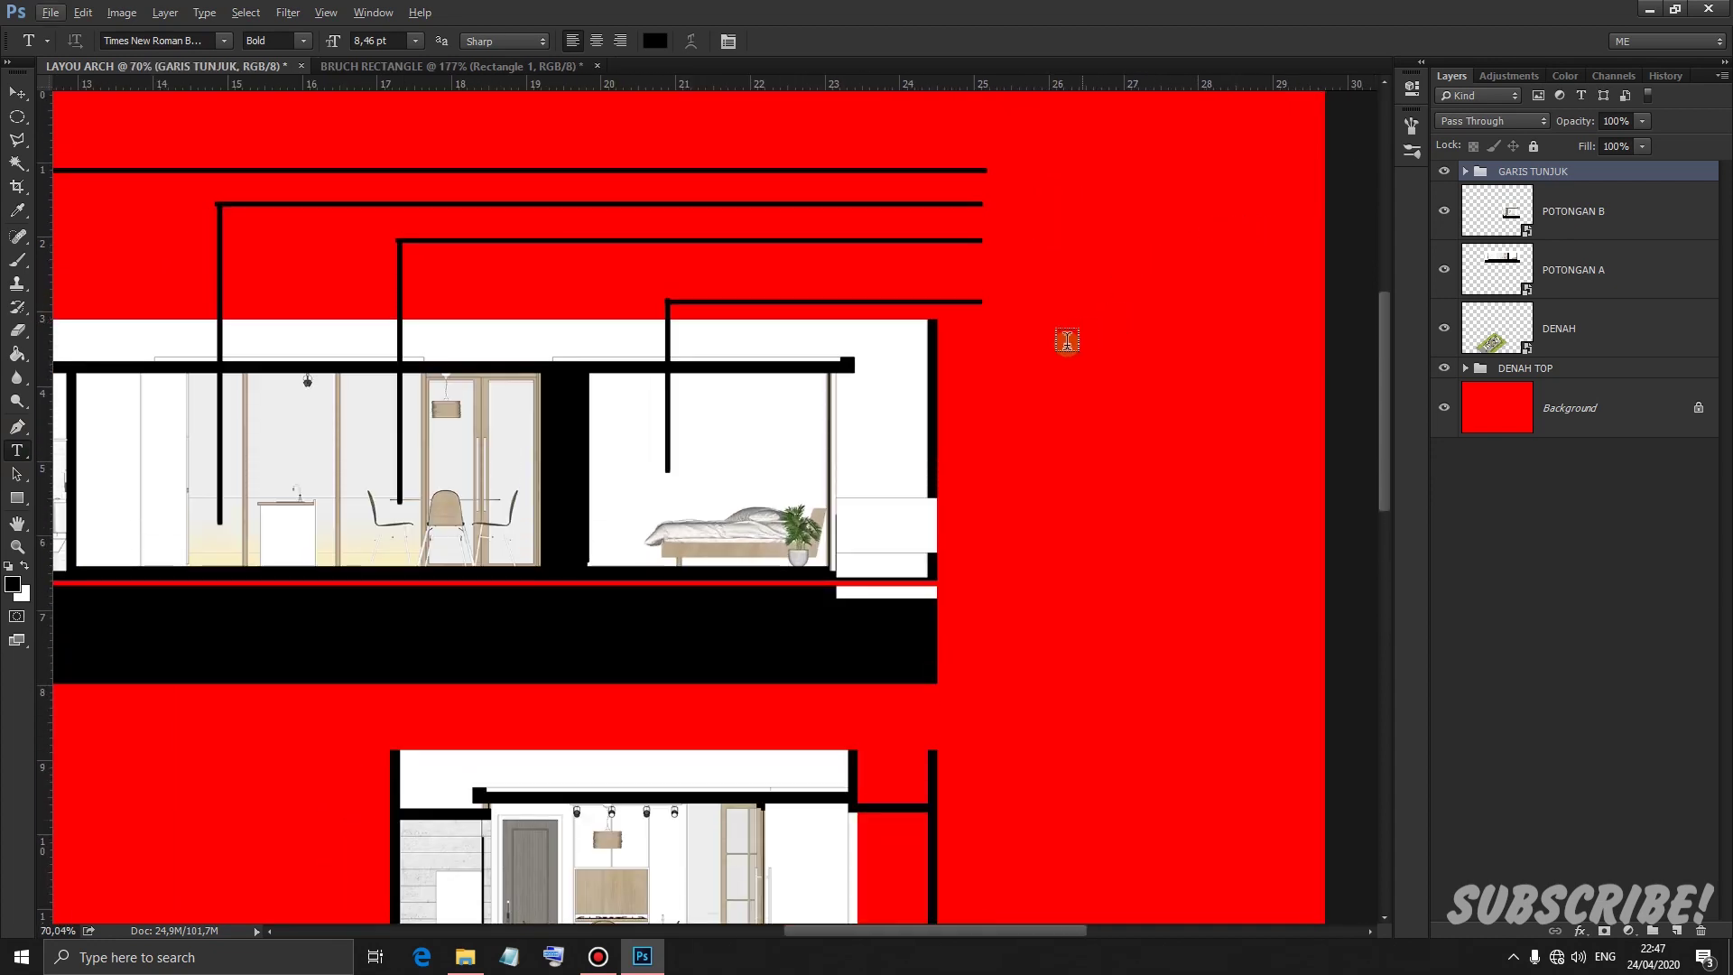
{"action": "left_click", "coordinate": [1035, 317]}
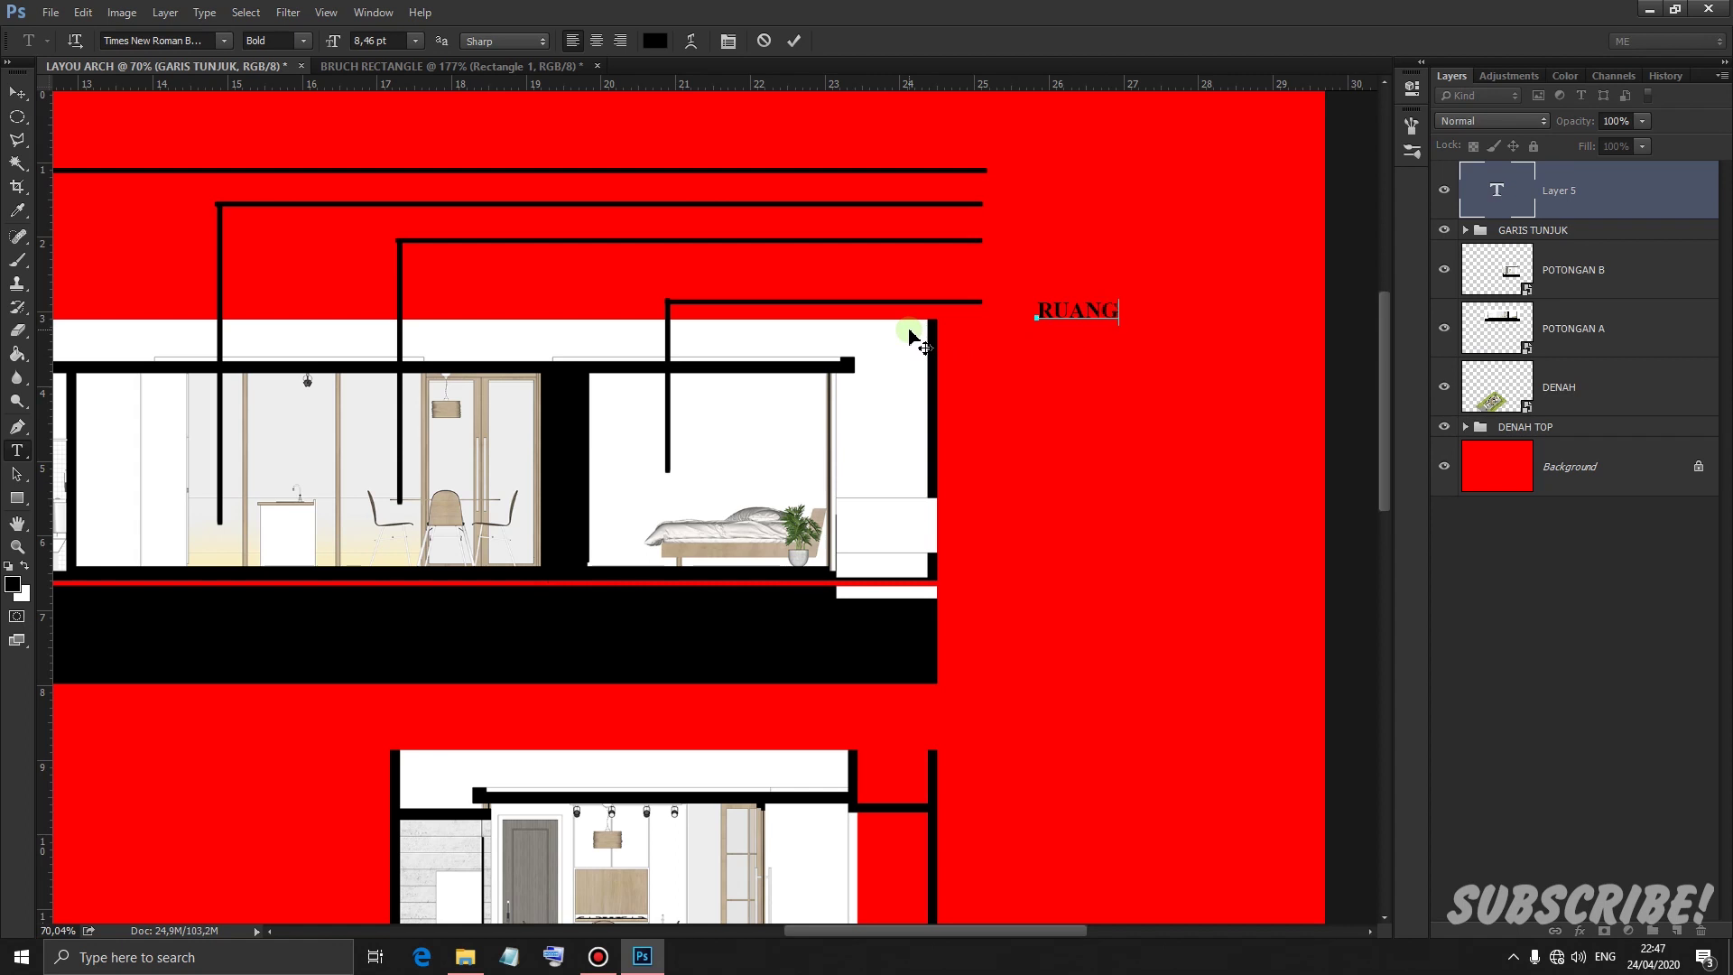
{"action": "type", "text": "RUANG T"}
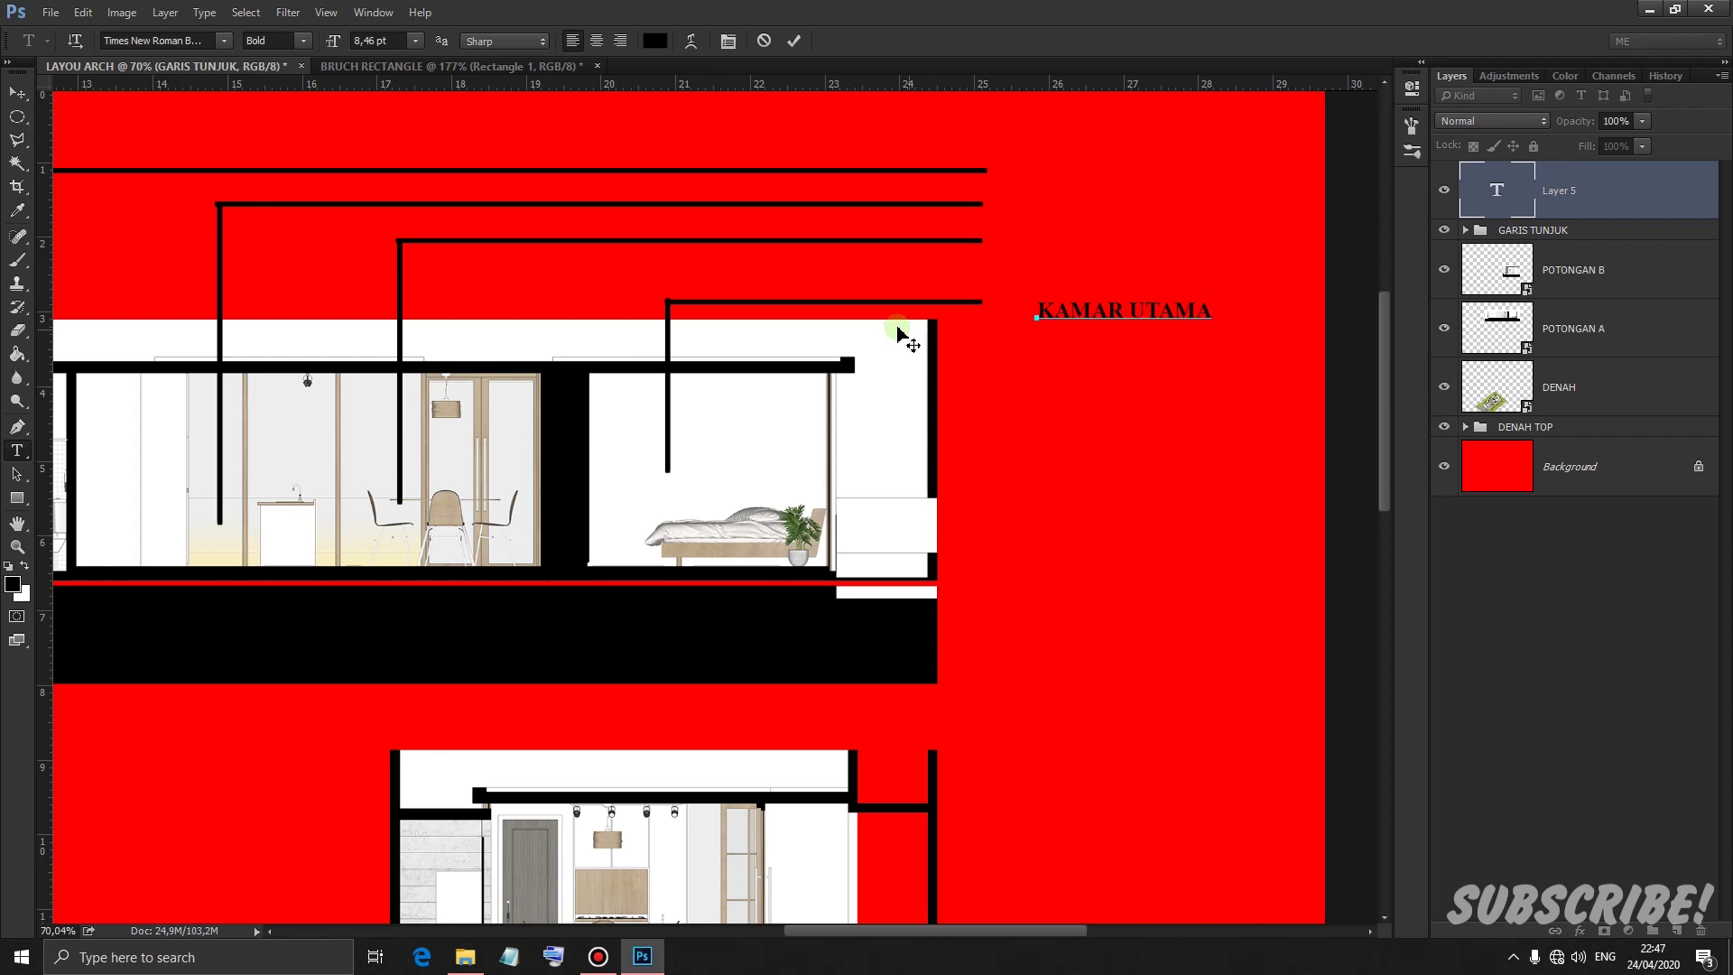
{"action": "left_click", "coordinate": [793, 41]}
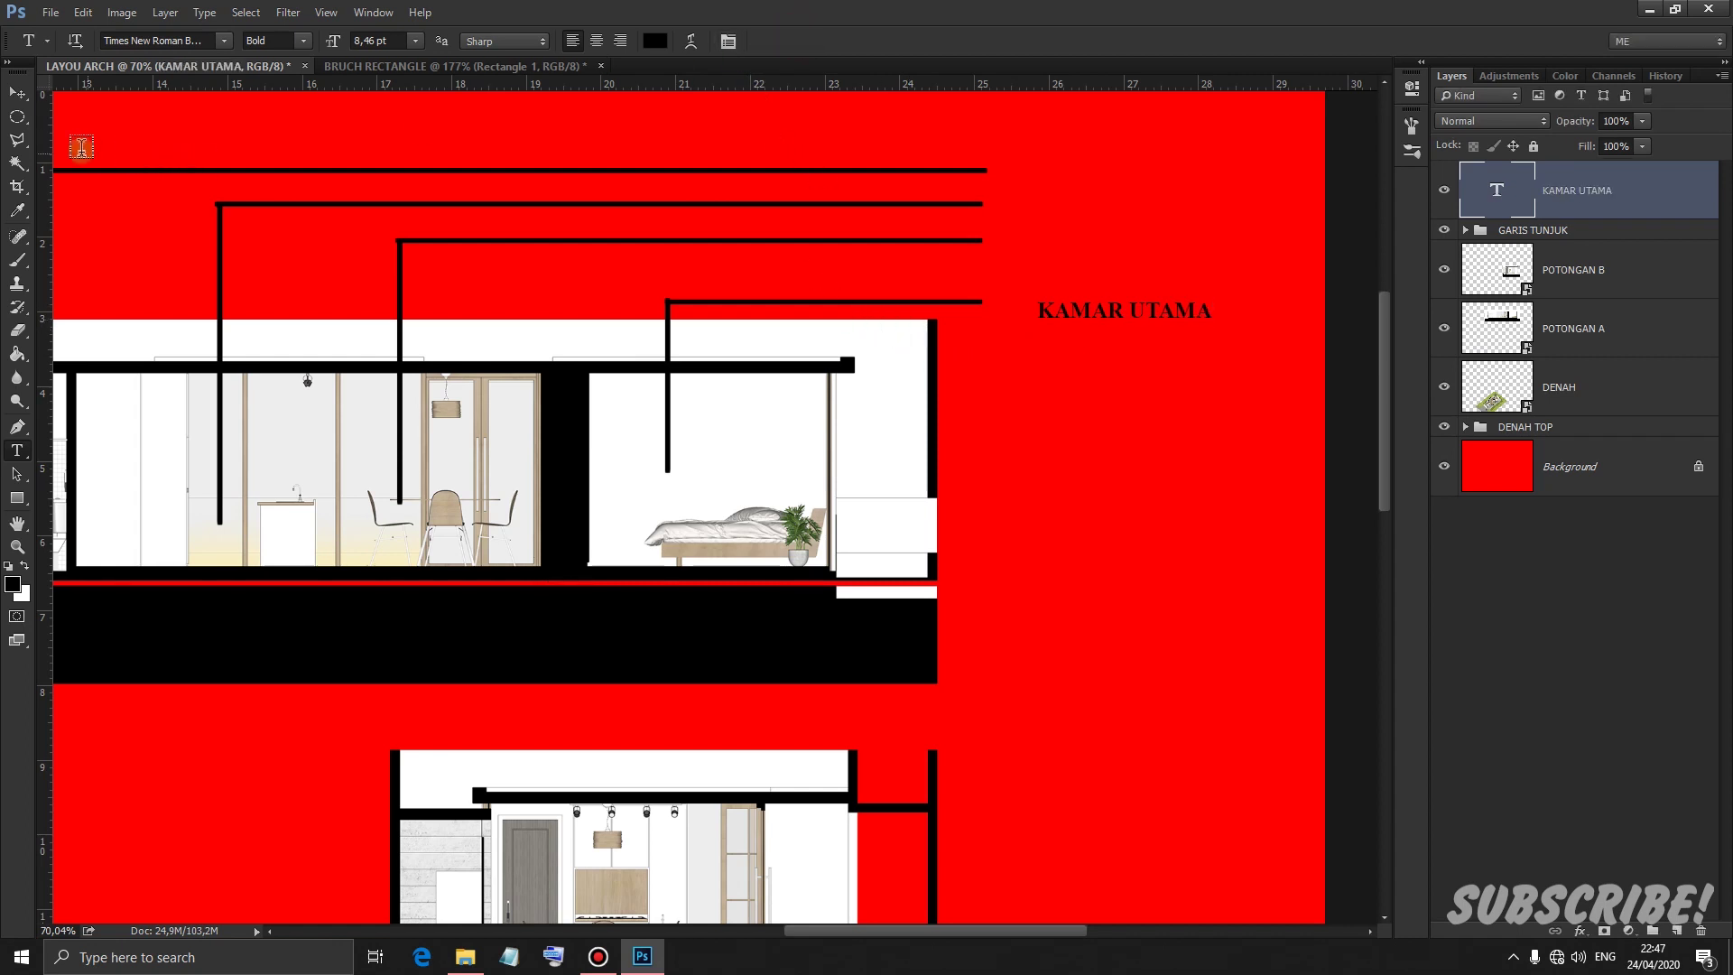
Move the KAMAR UTAMA label to the end of the bedroom's leader line and scale it up to 9,92 pt
{"action": "left_click", "coordinate": [18, 90]}
{"action": "left_click_drag", "start_coordinate": [1093, 381], "coordinate": [1089, 316]}
{"action": "scroll", "coordinate": [1070, 337], "scroll_direction": "up", "scroll_amount": 4}
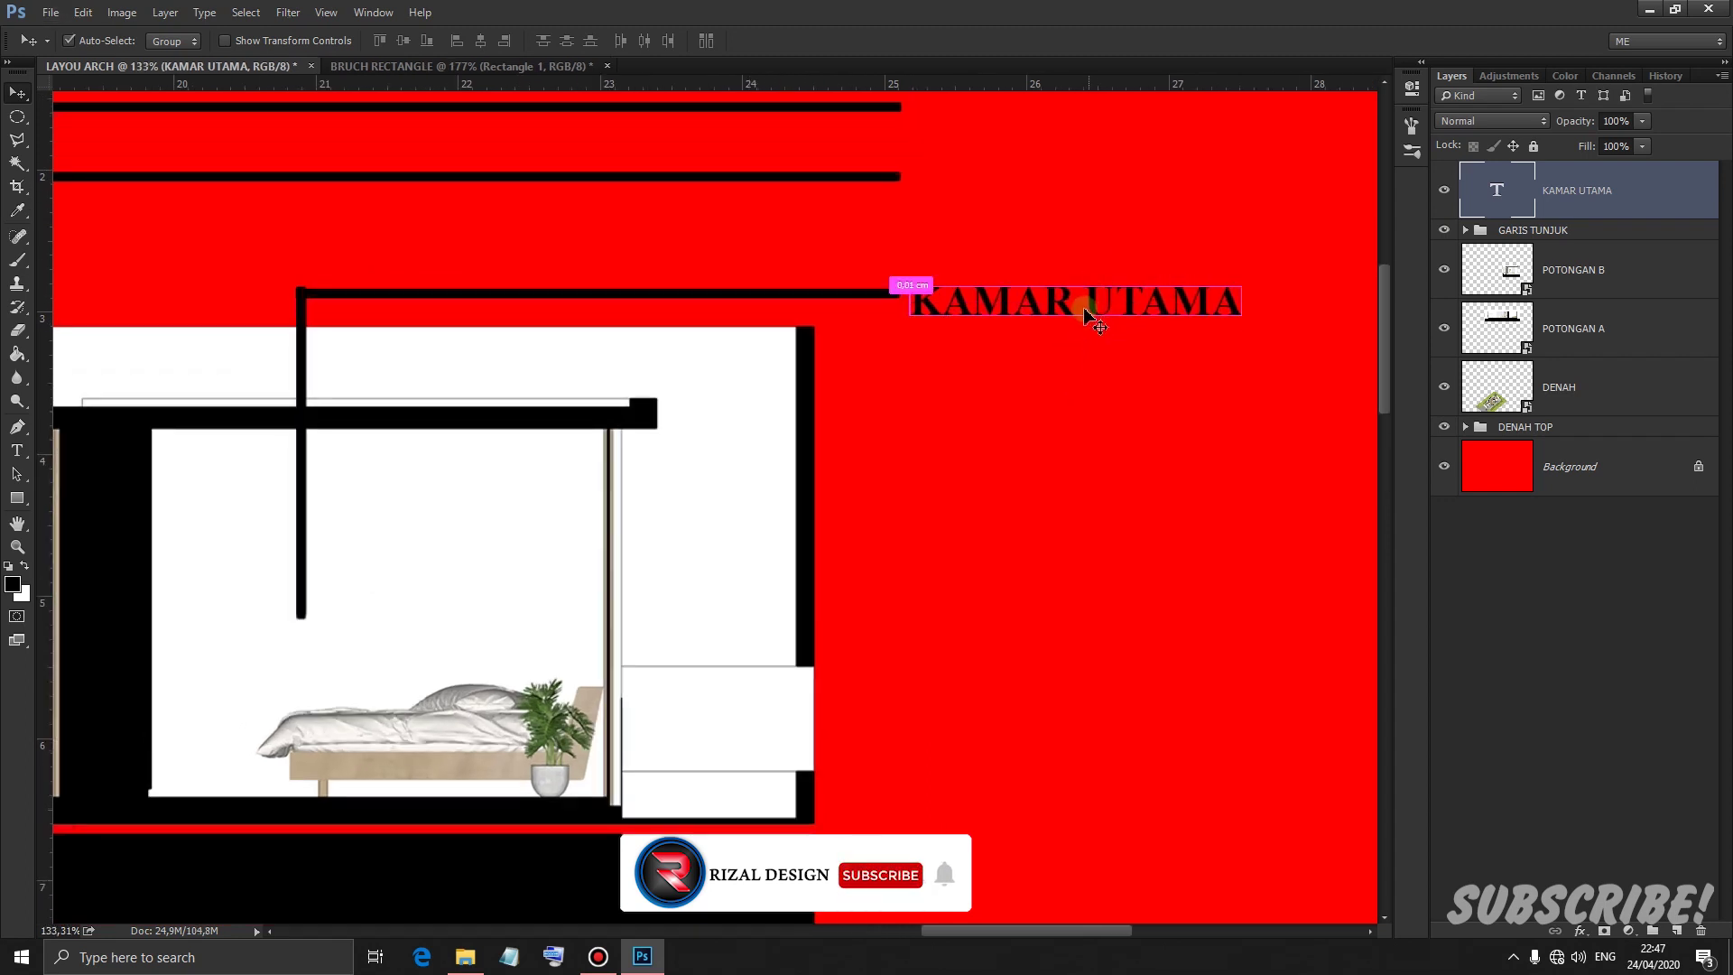
{"action": "key", "text": "ctrl+t"}
{"action": "left_click_drag", "start_coordinate": [910, 317], "coordinate": [850, 357]}
{"action": "left_click_drag", "start_coordinate": [988, 303], "coordinate": [1148, 251]}
{"action": "left_click", "coordinate": [877, 41]}
Duplicate the KAMAR UTAMA label at the end of the dining area's leader line and change the copy to R. MAKAN
{"action": "scroll", "coordinate": [1002, 355], "scroll_direction": "down", "scroll_amount": 1}
{"action": "key", "text": "ctrl+j"}
{"action": "scroll", "coordinate": [960, 282], "scroll_direction": "down", "scroll_amount": 1}
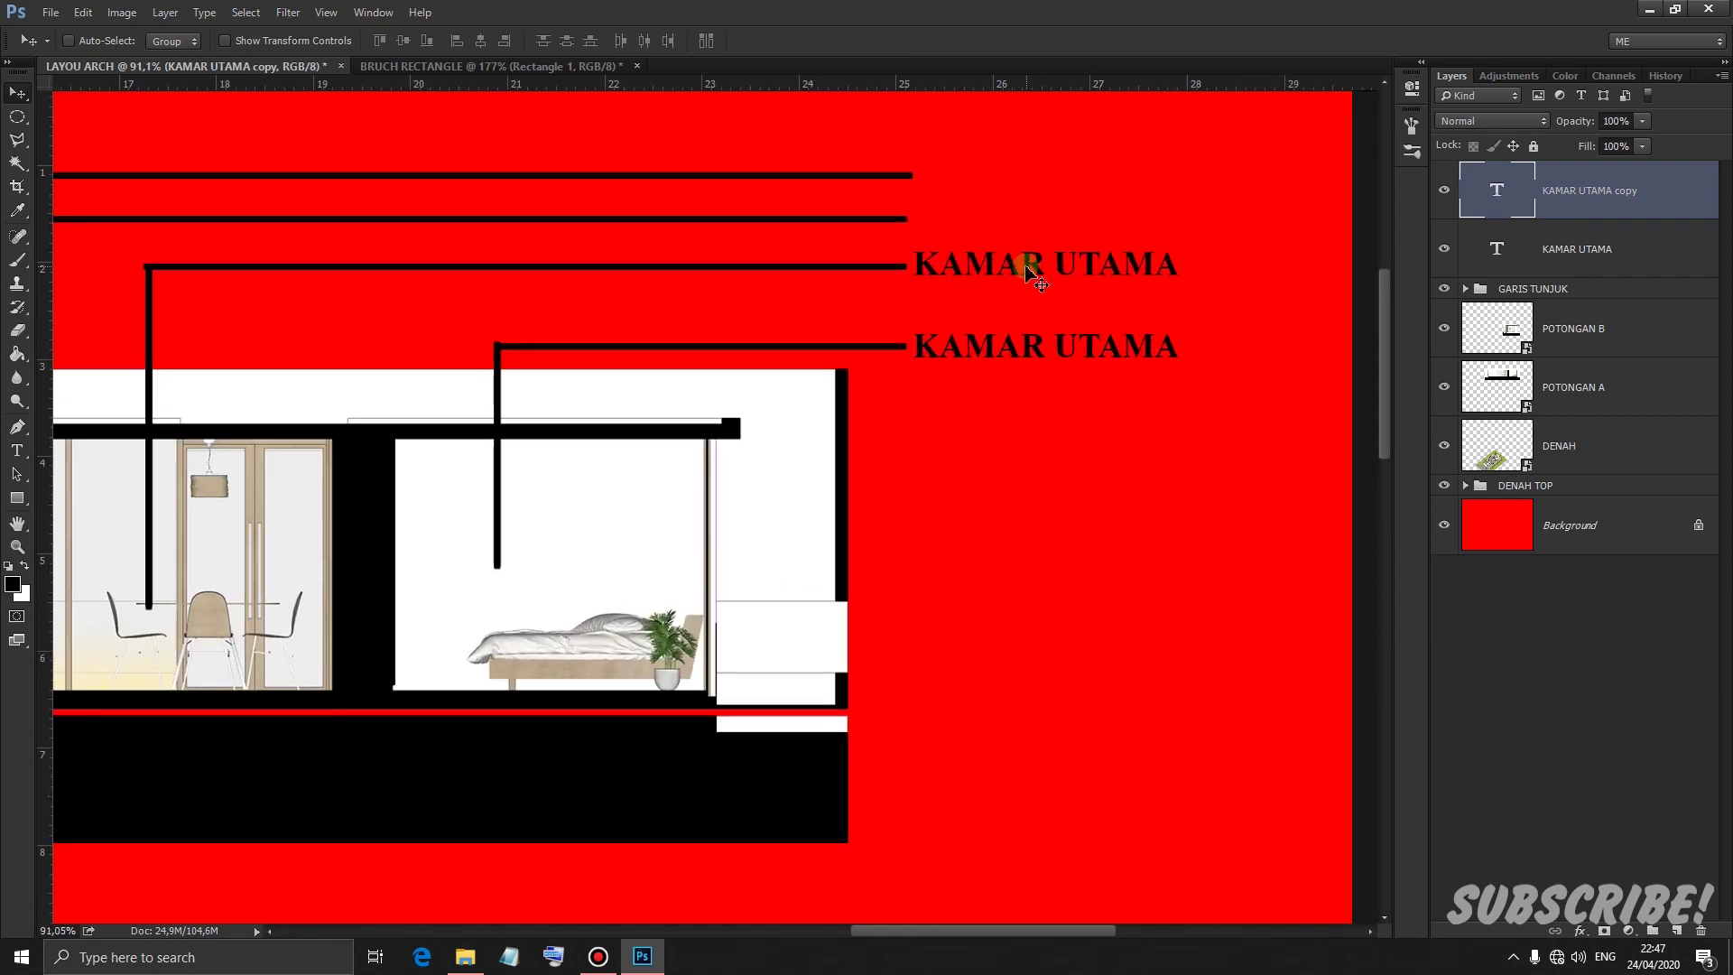
{"action": "double_click", "coordinate": [999, 271]}
{"action": "triple_click", "coordinate": [990, 268]}
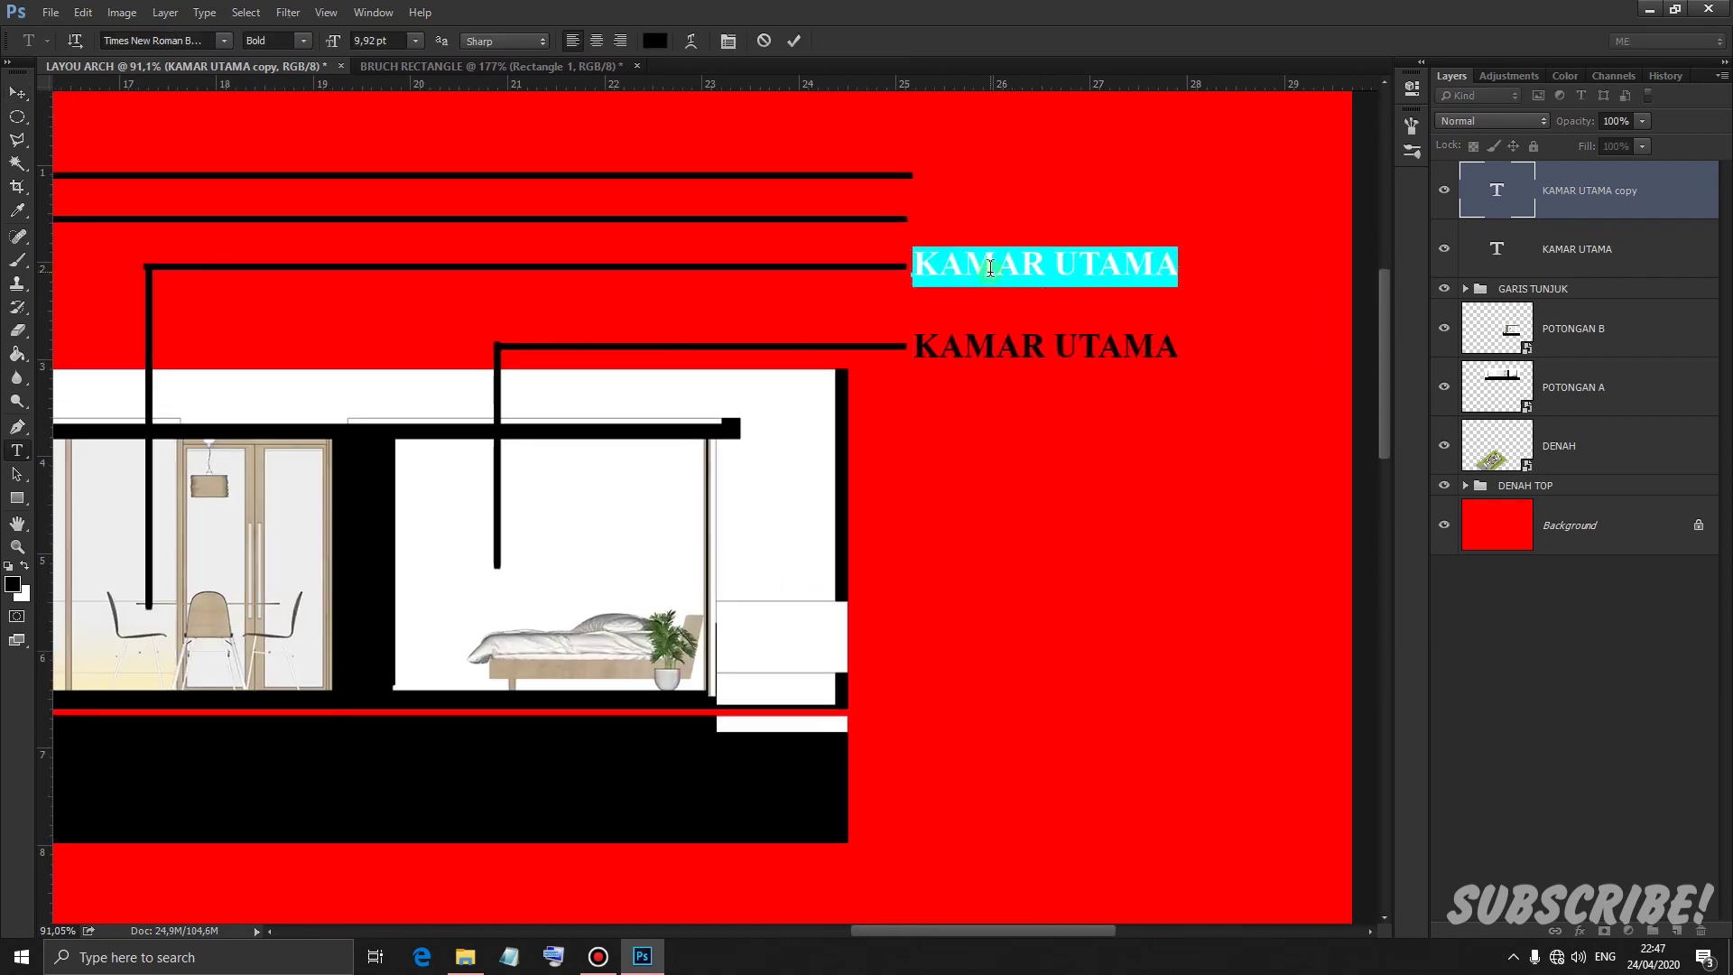
{"action": "type", "text": "R. MAKAN"}
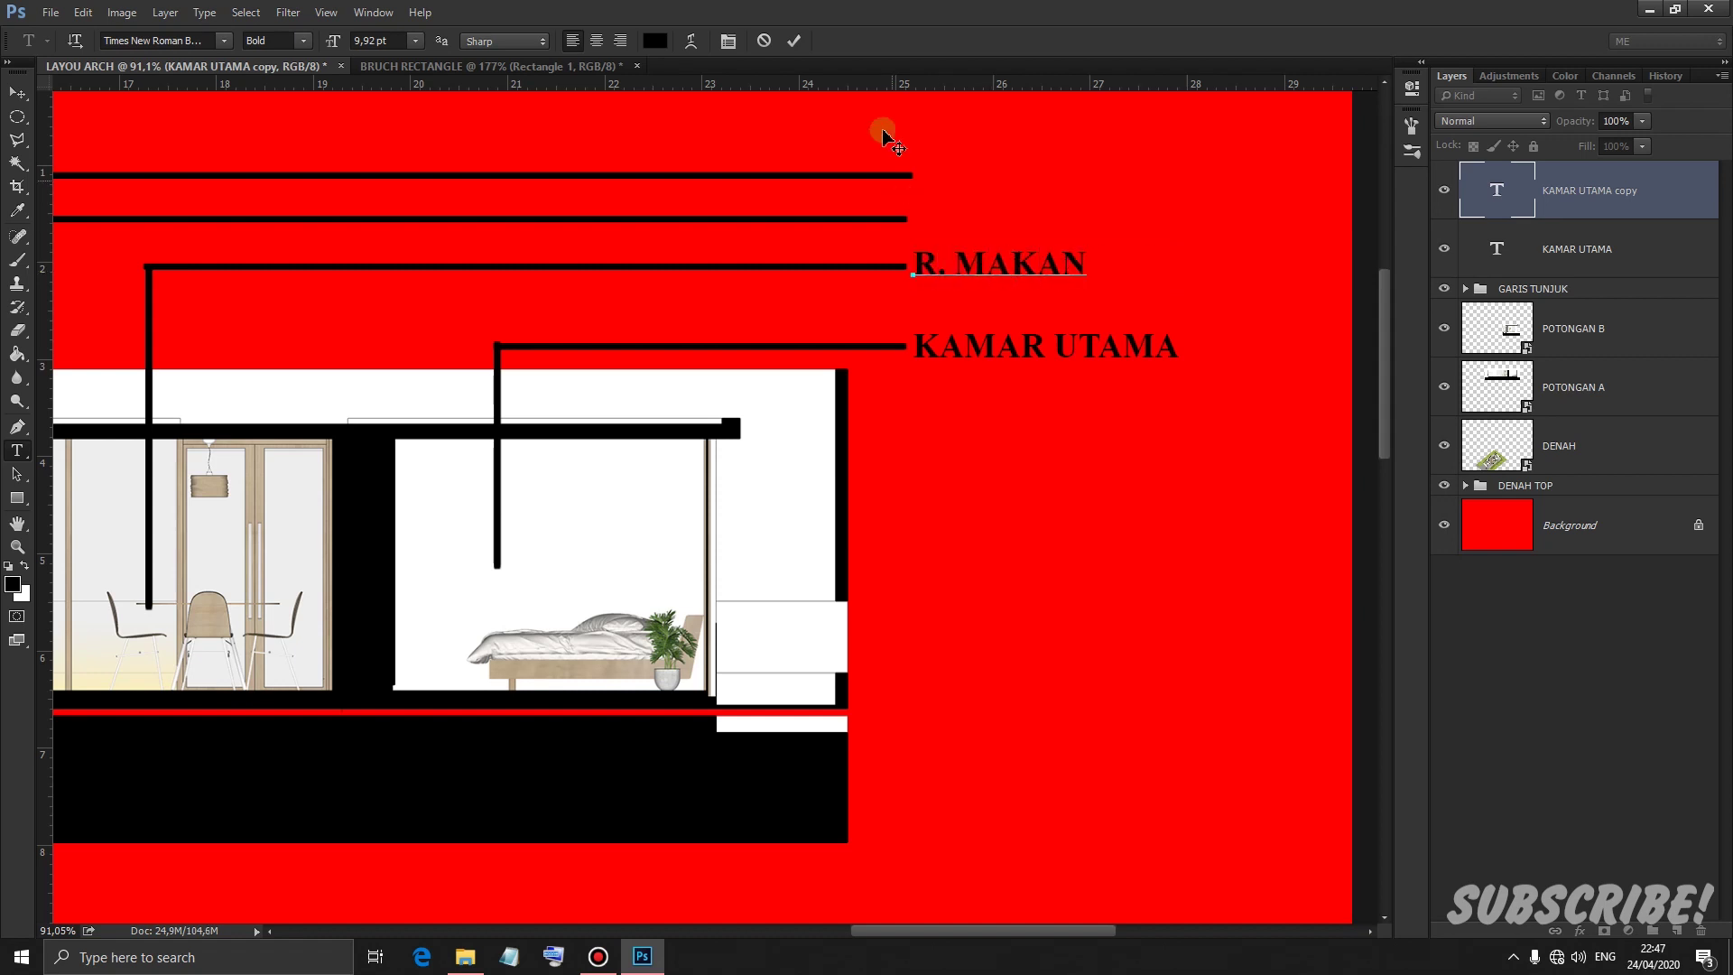
{"action": "left_click", "coordinate": [793, 40]}
Duplicate the R. MAKAN label, move the copy up to the kitchen's leader line and change its text to DAPUR
{"action": "key", "text": "ctrl+j"}
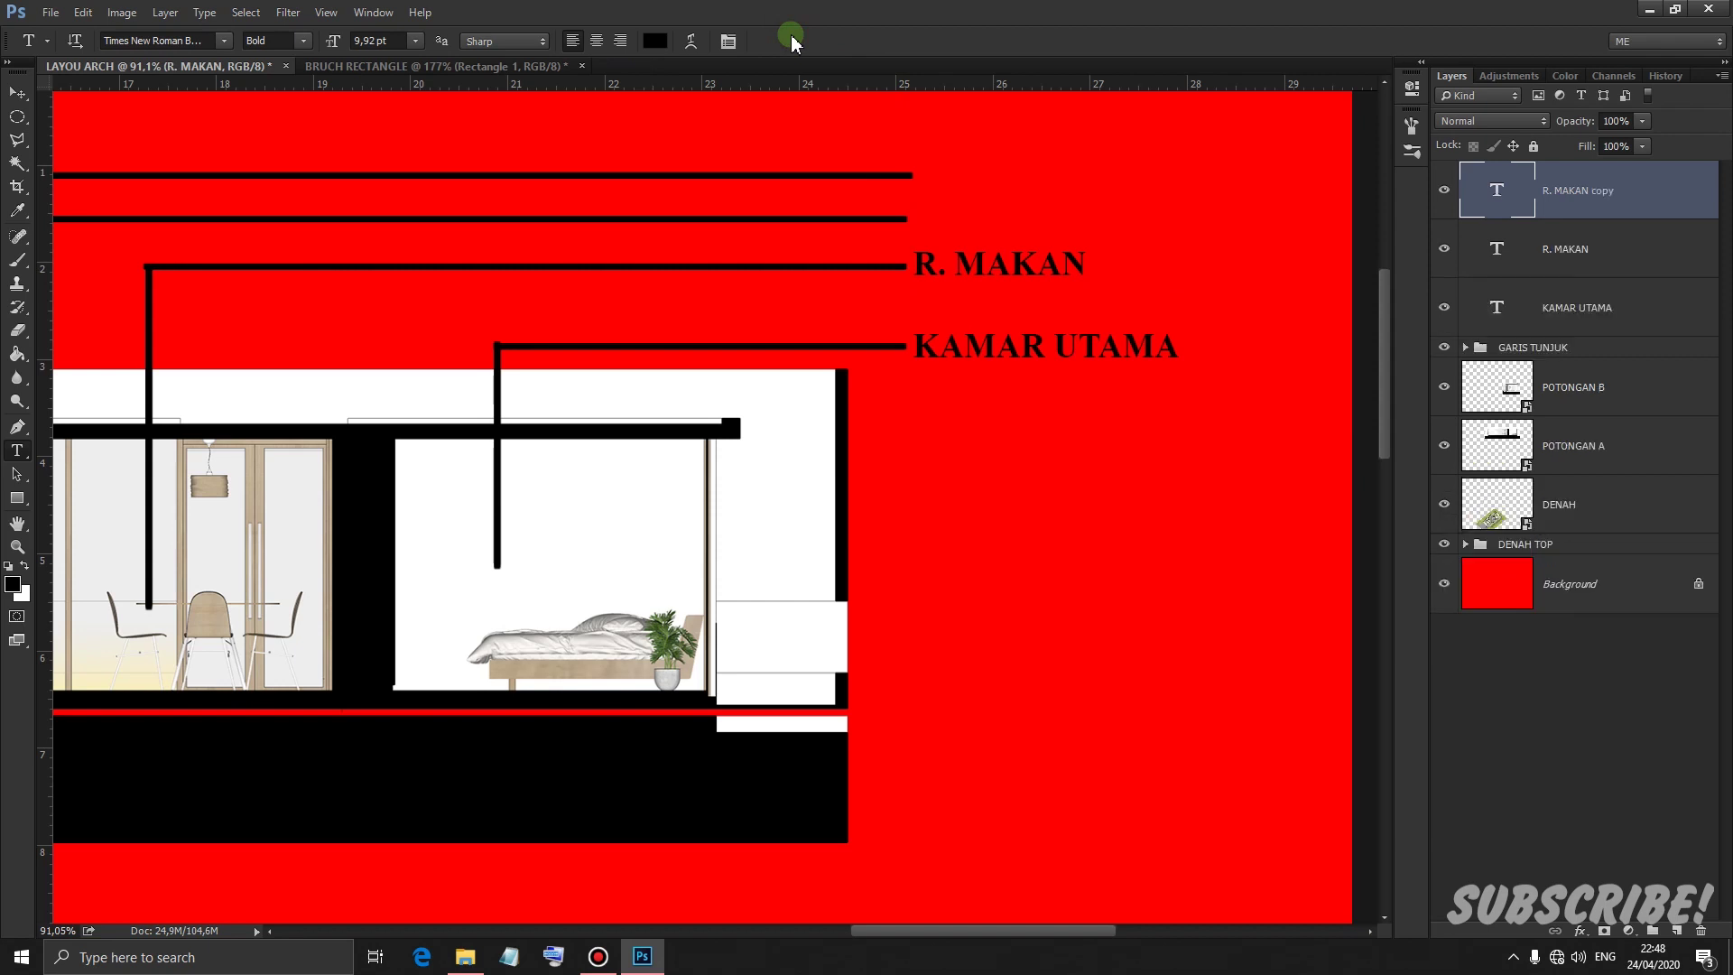
{"action": "left_click", "coordinate": [17, 93]}
{"action": "left_click_drag", "start_coordinate": [1120, 269], "coordinate": [1118, 220]}
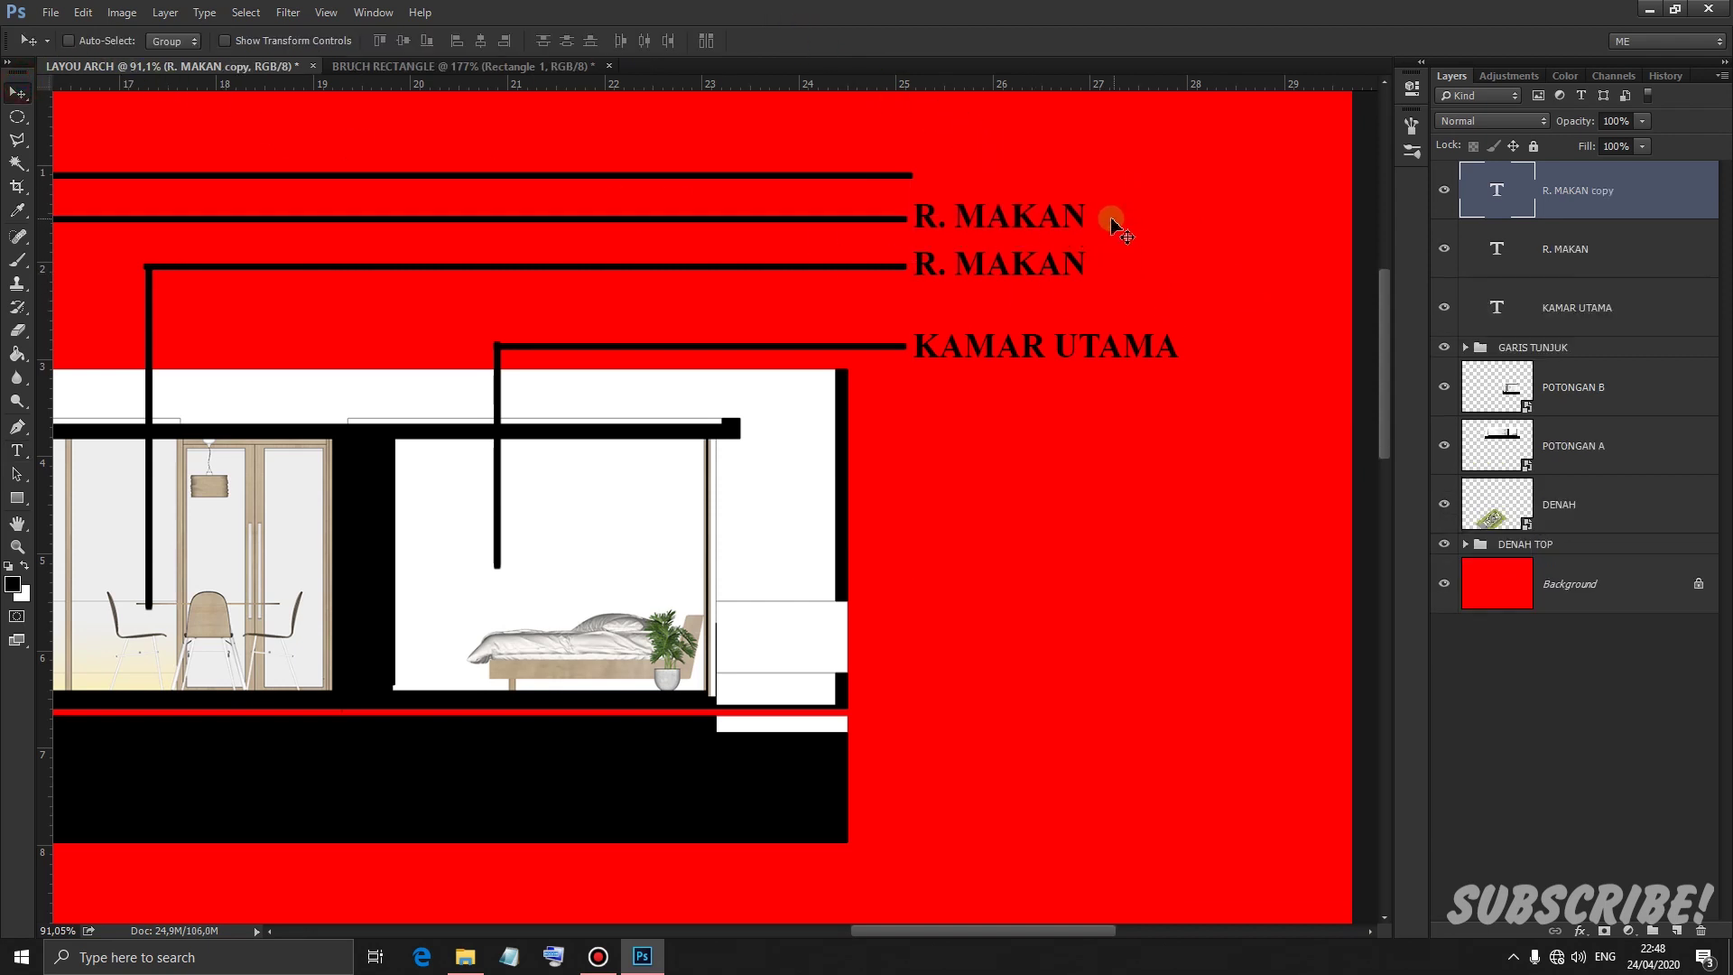
{"action": "key", "text": "t"}
{"action": "triple_click", "coordinate": [980, 218]}
{"action": "type", "text": "DAPUR"}
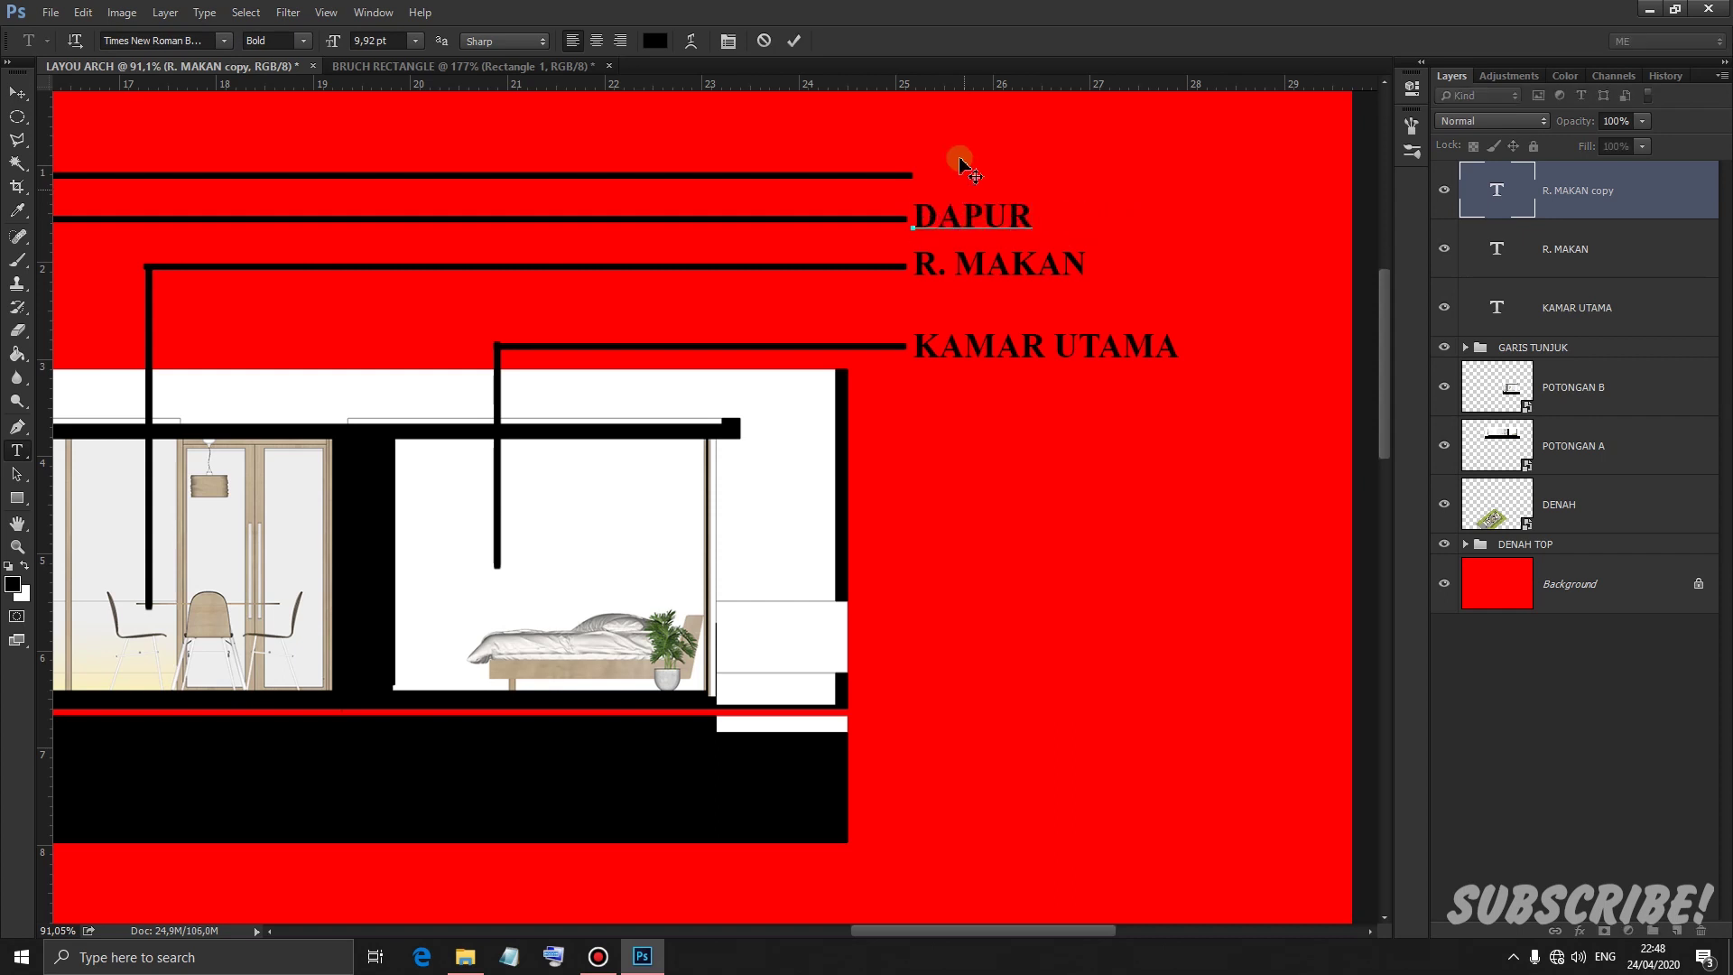
{"action": "left_click", "coordinate": [793, 41]}
Duplicate the DAPUR label, move the copy up to the topmost leader line and change its text to TOILET
{"action": "key", "text": "ctrl+j"}
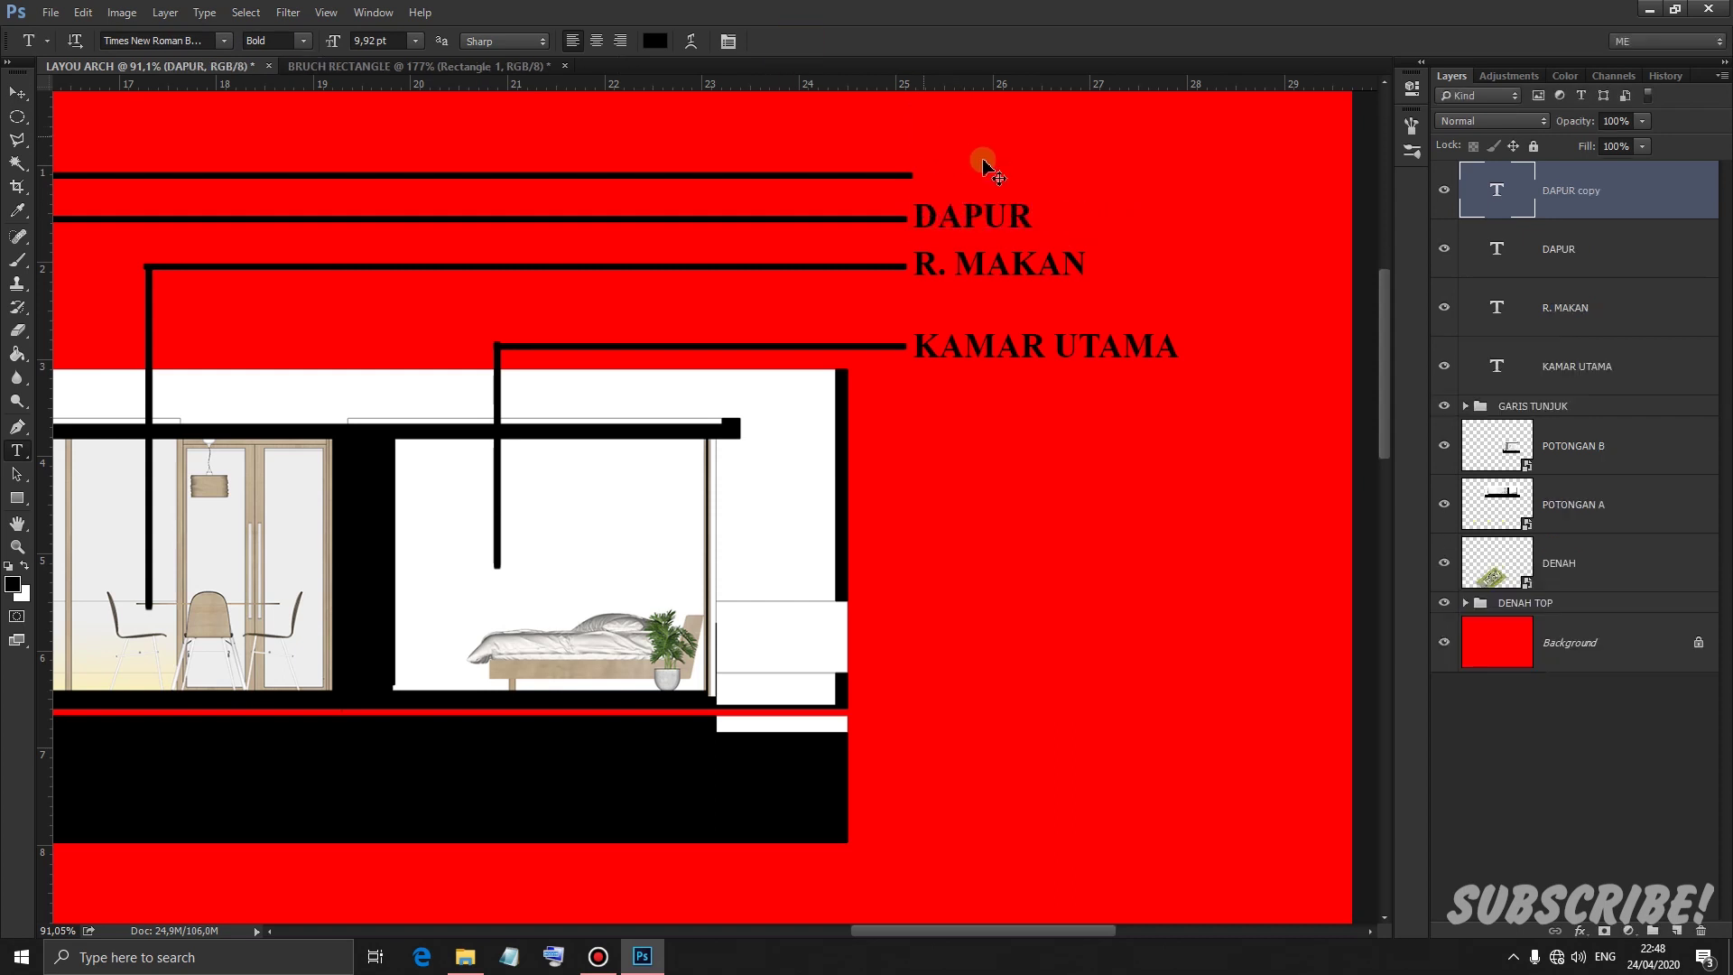
{"action": "left_click", "coordinate": [17, 91]}
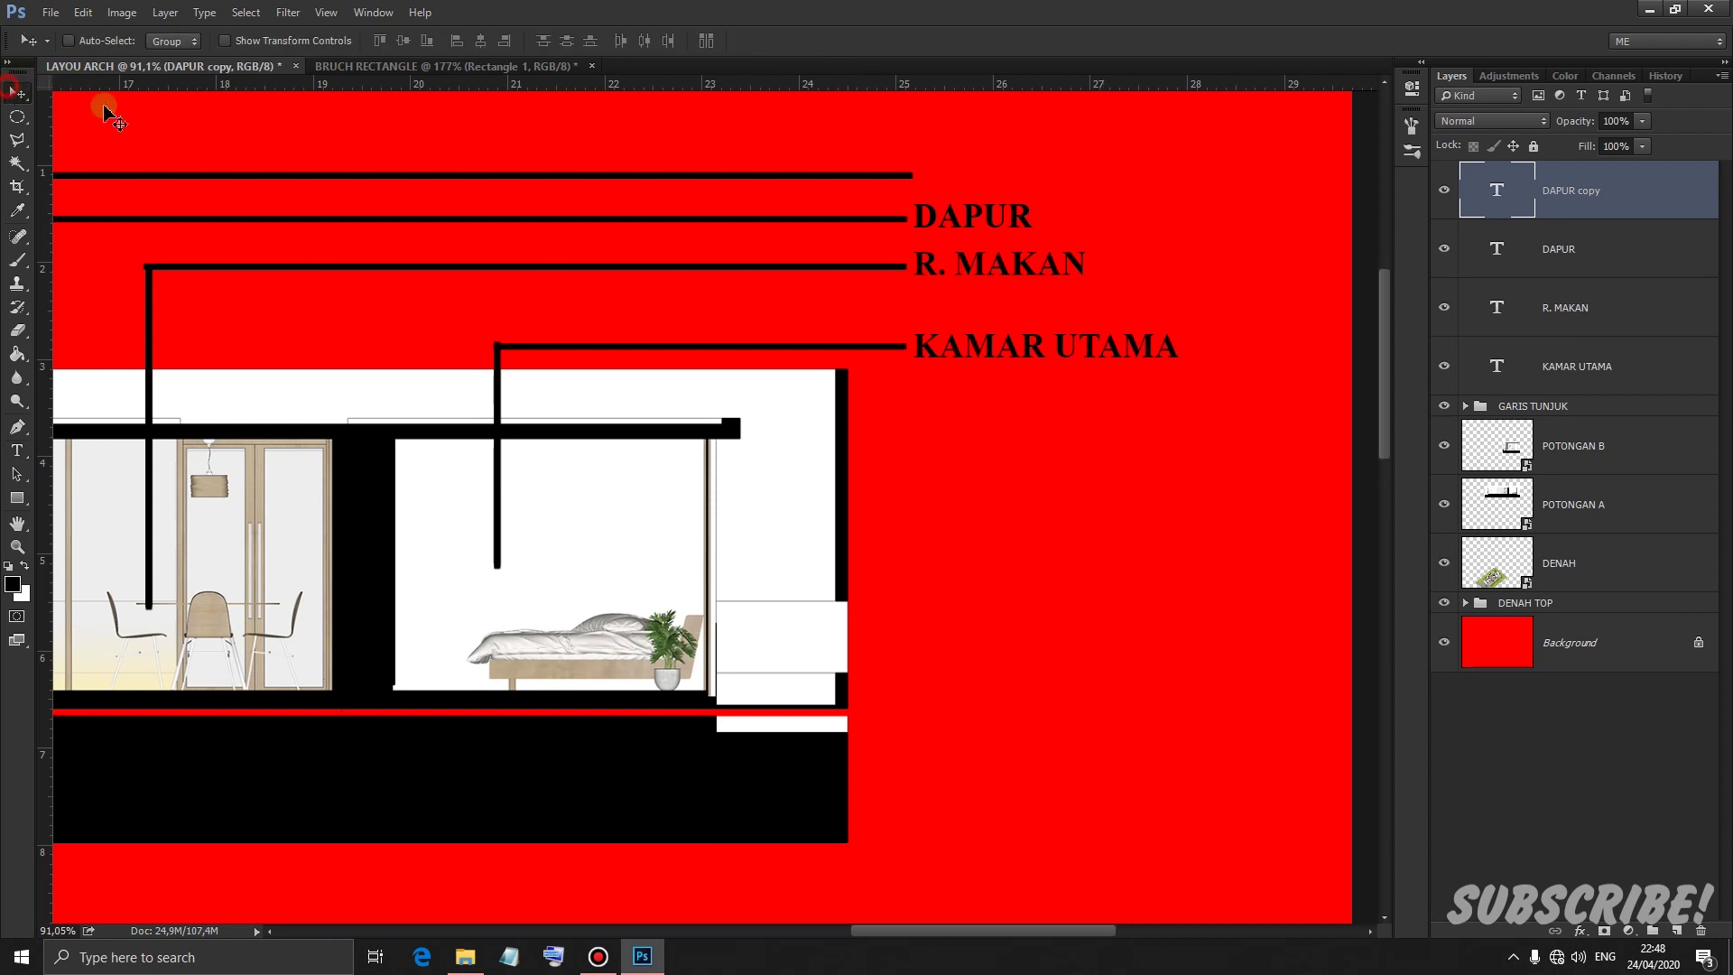
{"action": "left_click_drag", "start_coordinate": [1051, 210], "coordinate": [1047, 169]}
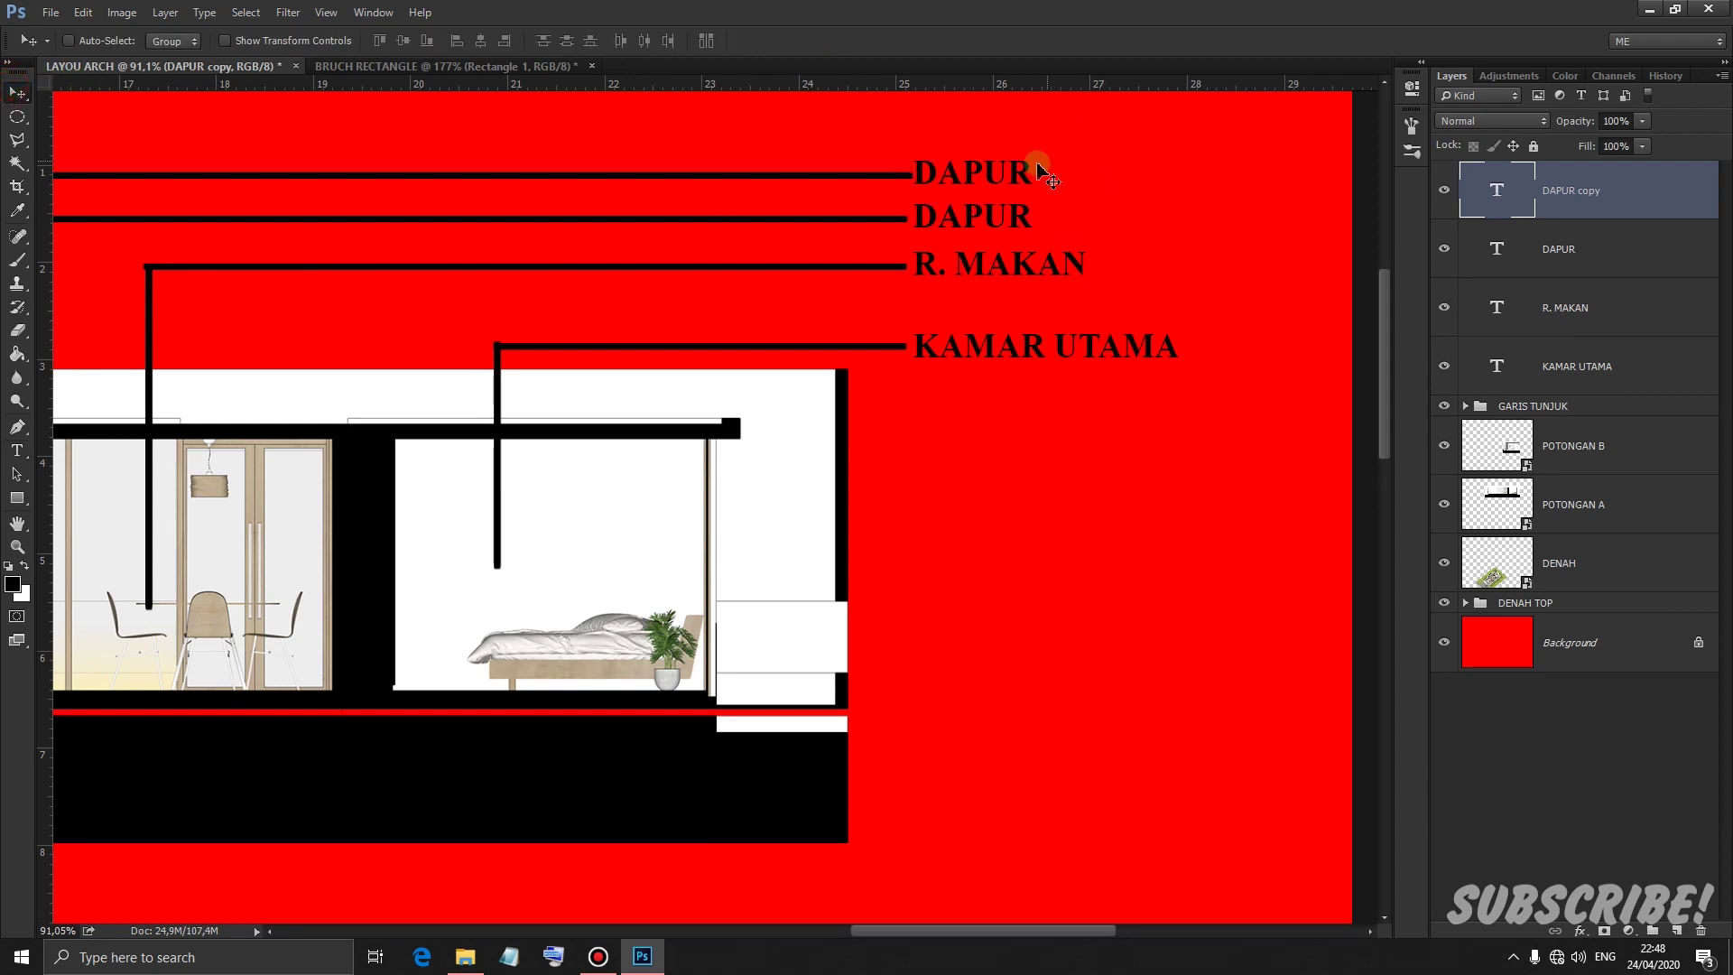
{"action": "key", "text": "t"}
{"action": "double_click", "coordinate": [930, 185]}
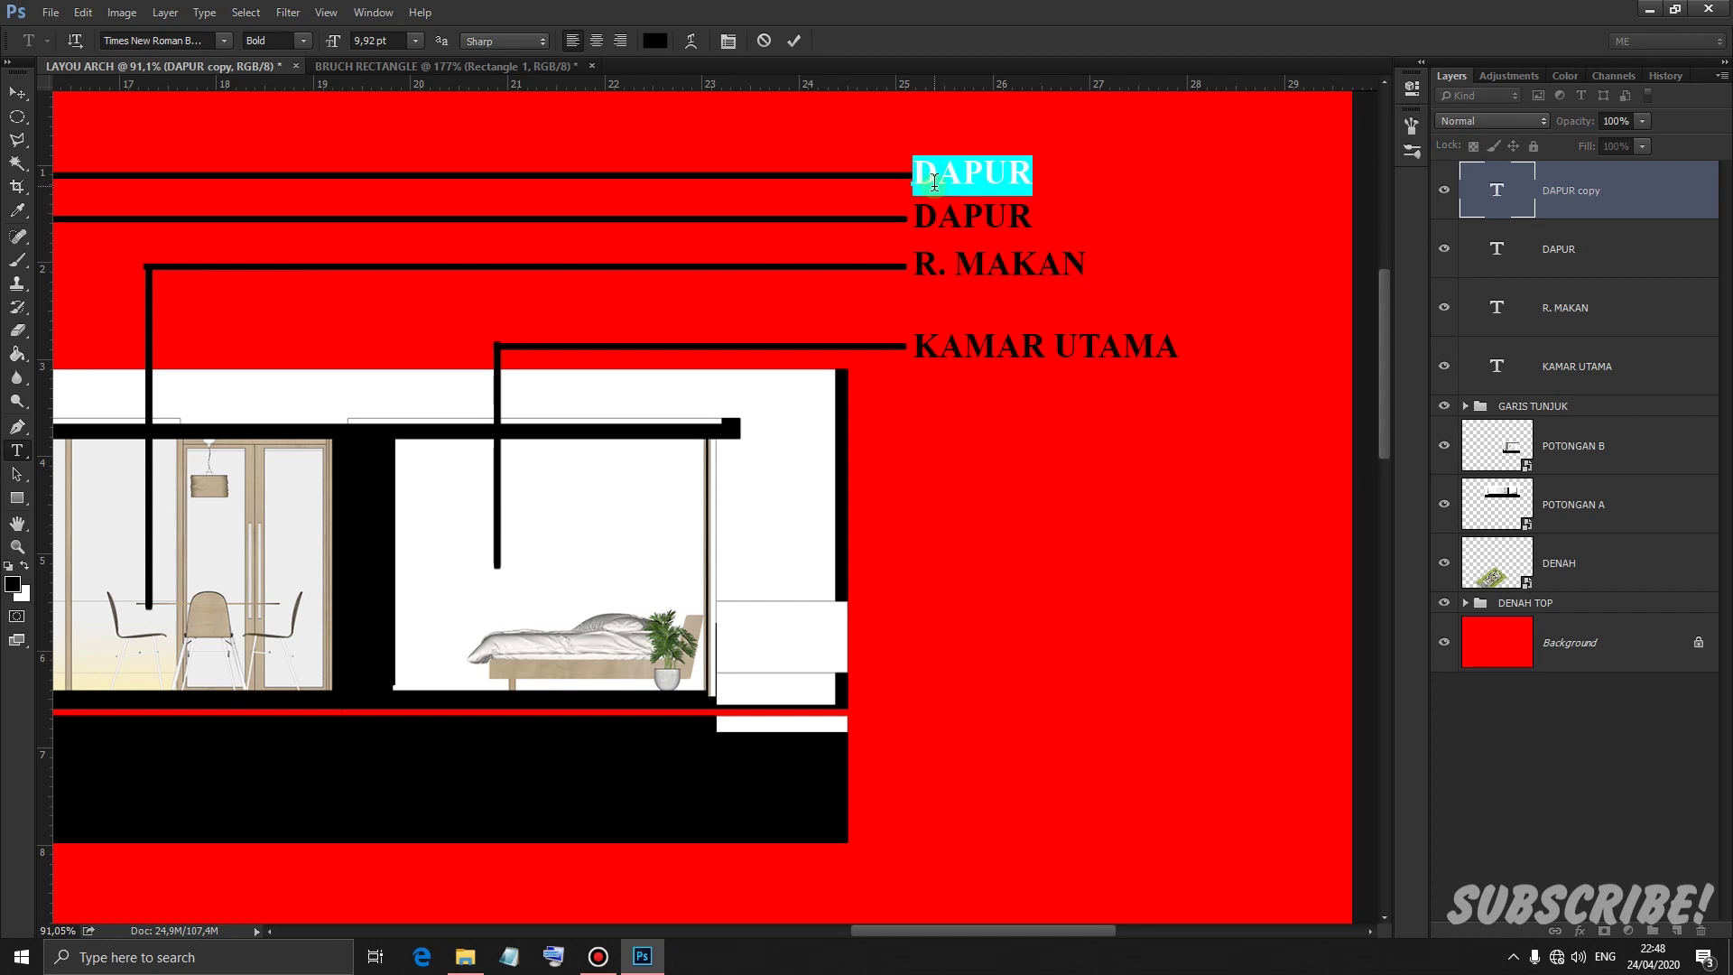
{"action": "type", "text": "TOI"}
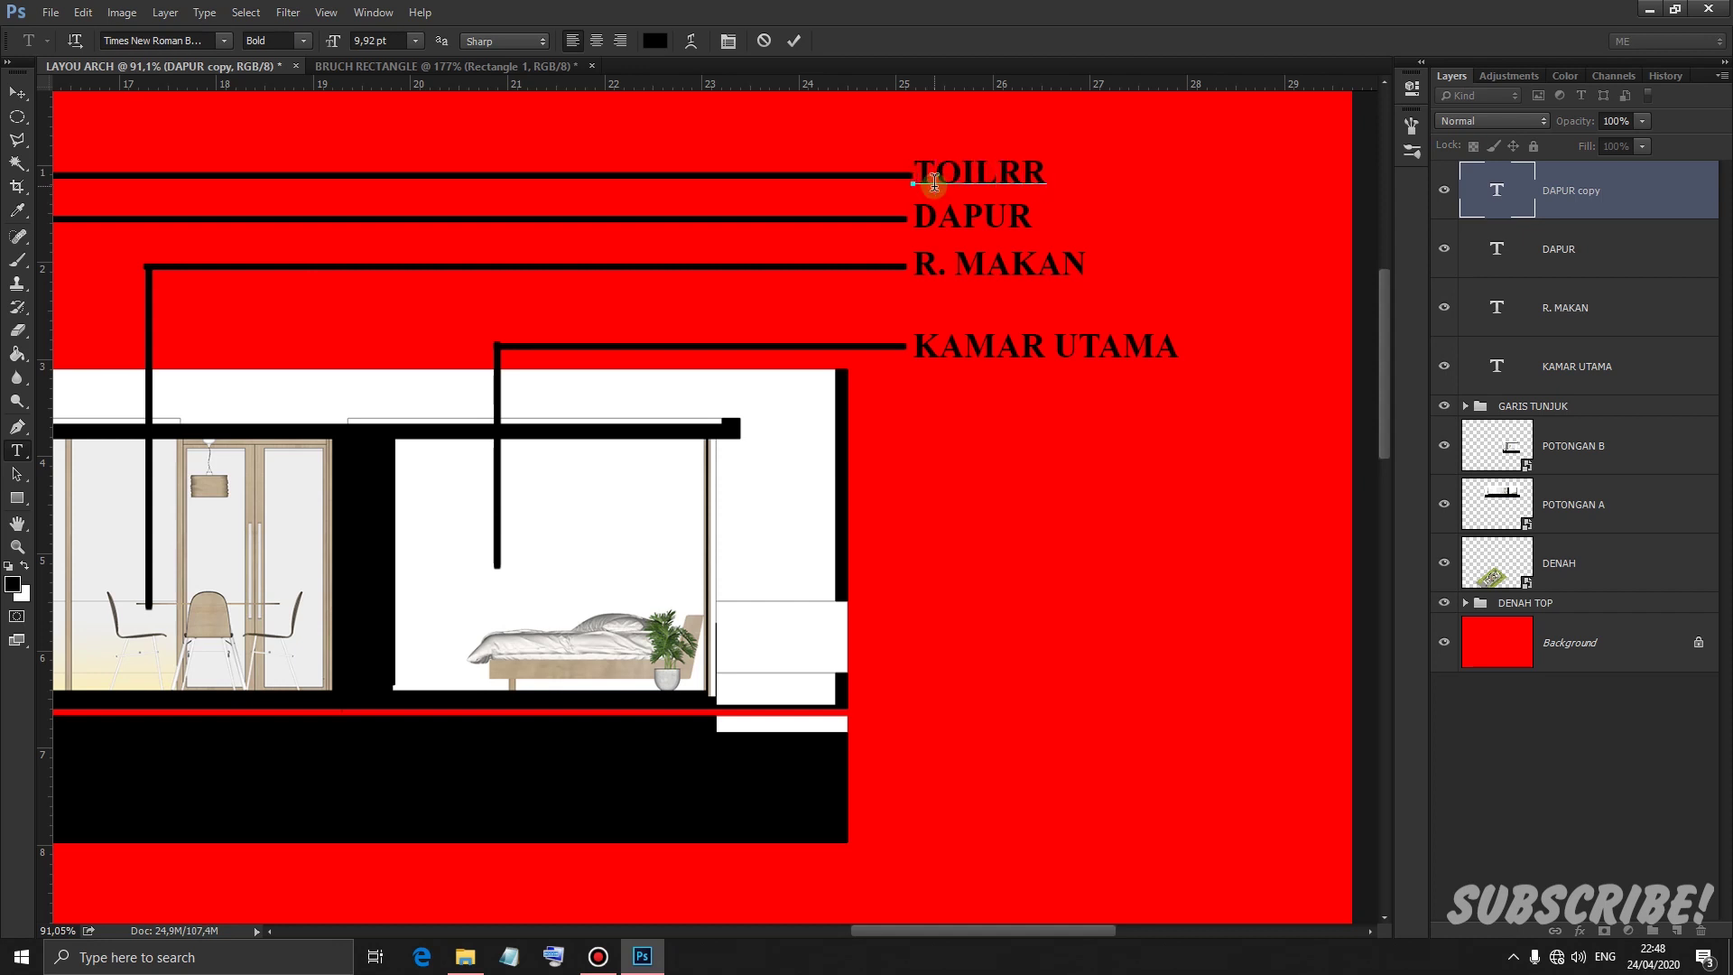
{"action": "type", "text": "LET"}
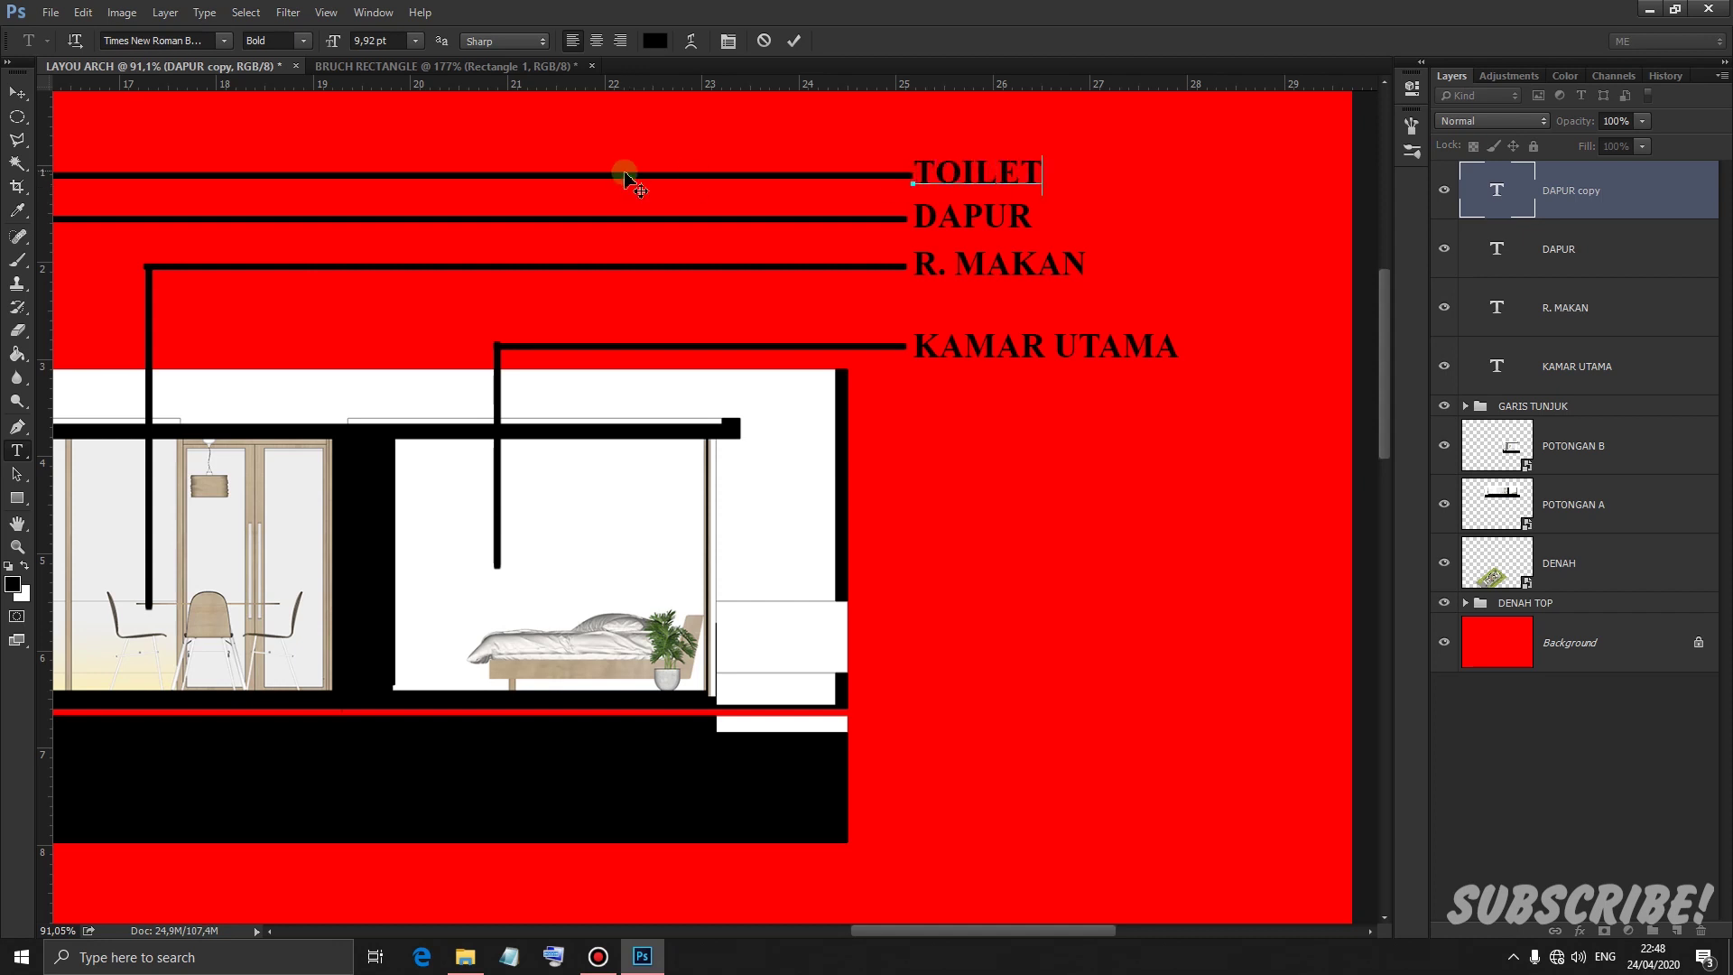
{"action": "left_click", "coordinate": [794, 40]}
Group the four room-label text layers and name the group KET. RUANG
{"action": "scroll", "coordinate": [845, 375], "scroll_direction": "down", "scroll_amount": 4}
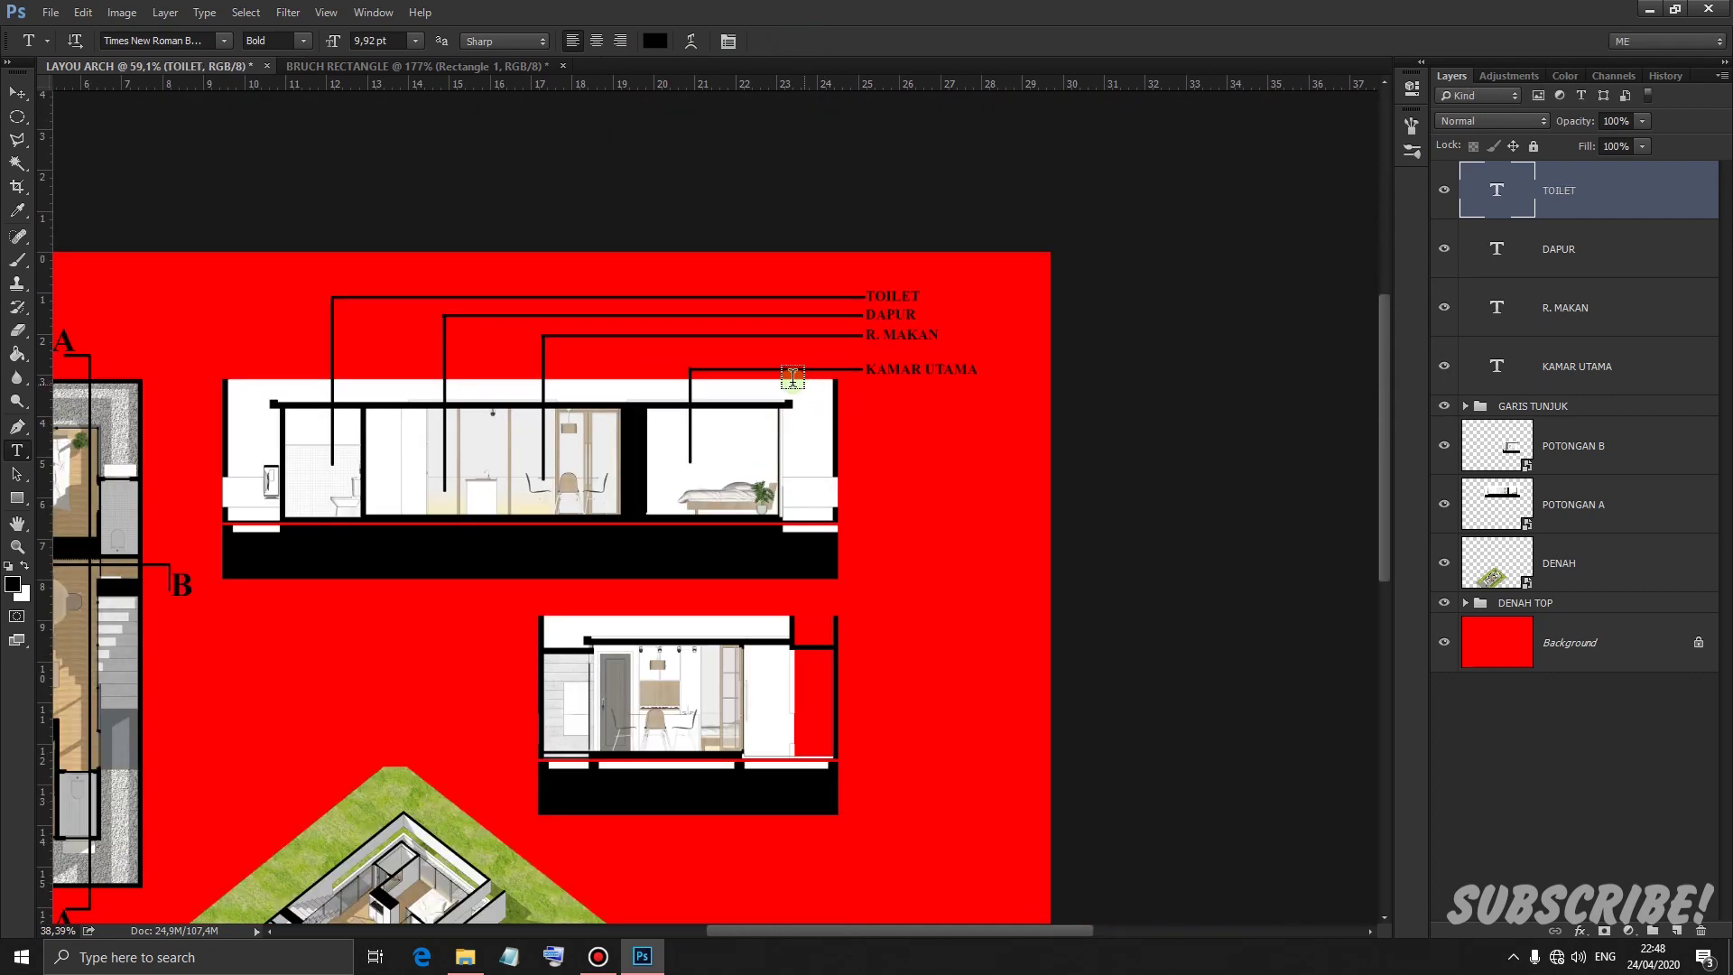
{"action": "scroll", "coordinate": [780, 329], "scroll_direction": "up", "scroll_amount": 1}
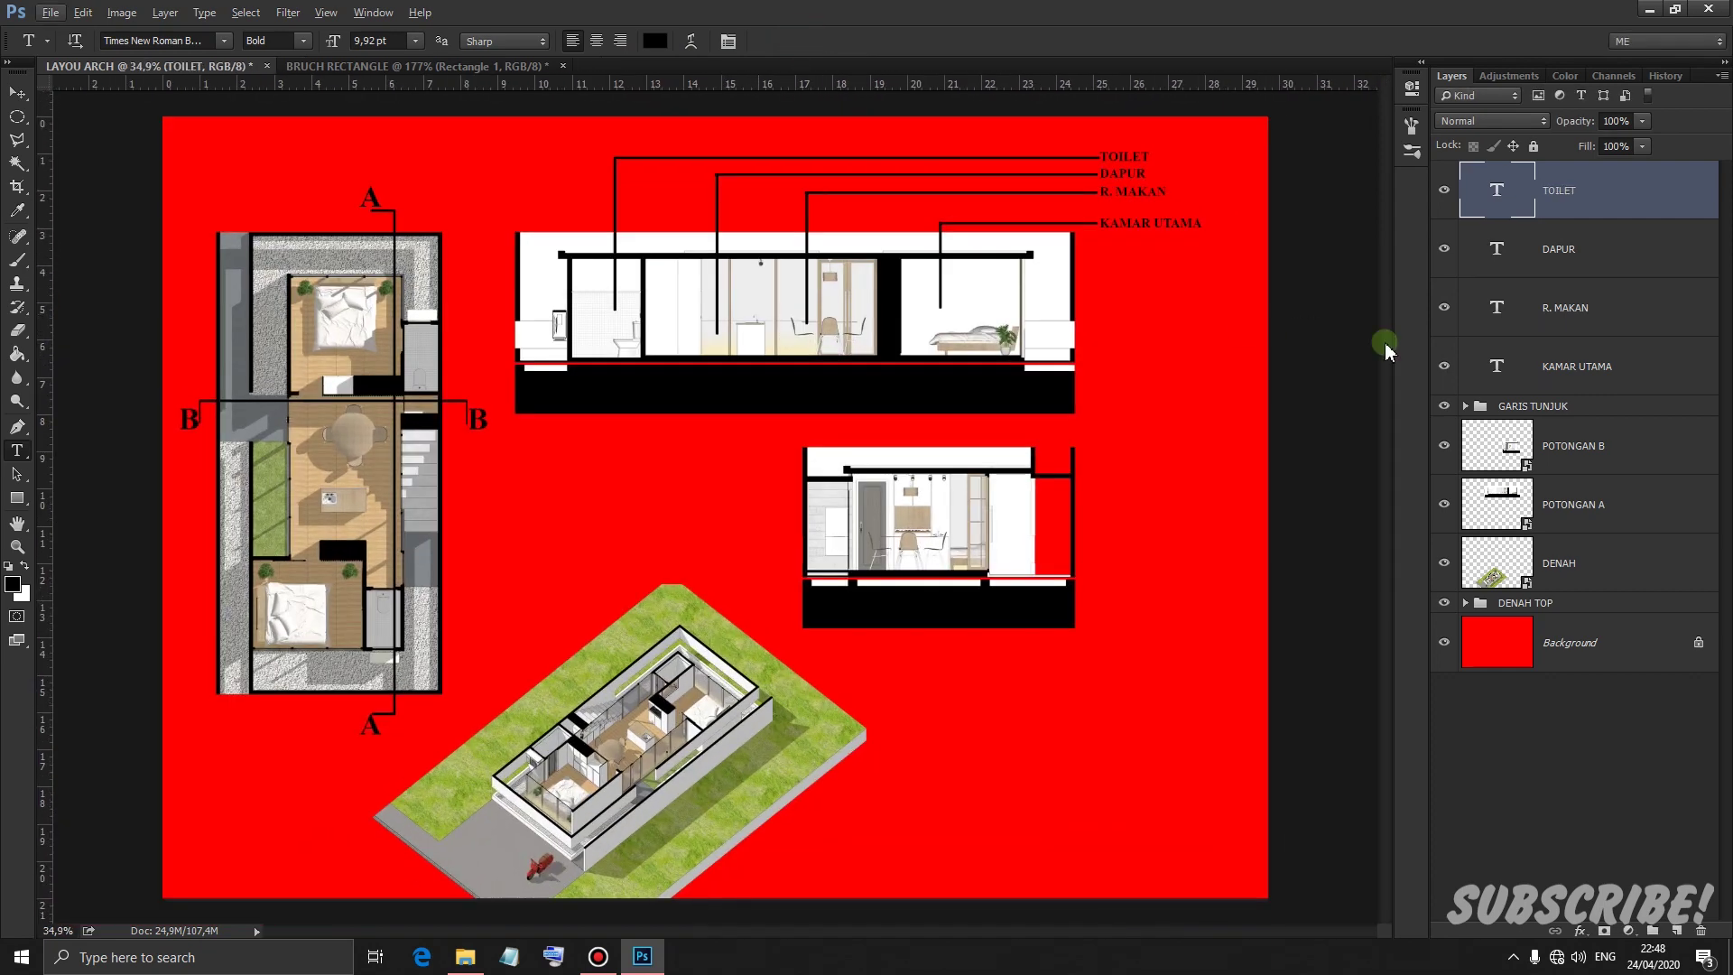
{"action": "left_click", "coordinate": [1610, 370], "text": "shift"}
{"action": "key", "text": "ctrl+g"}
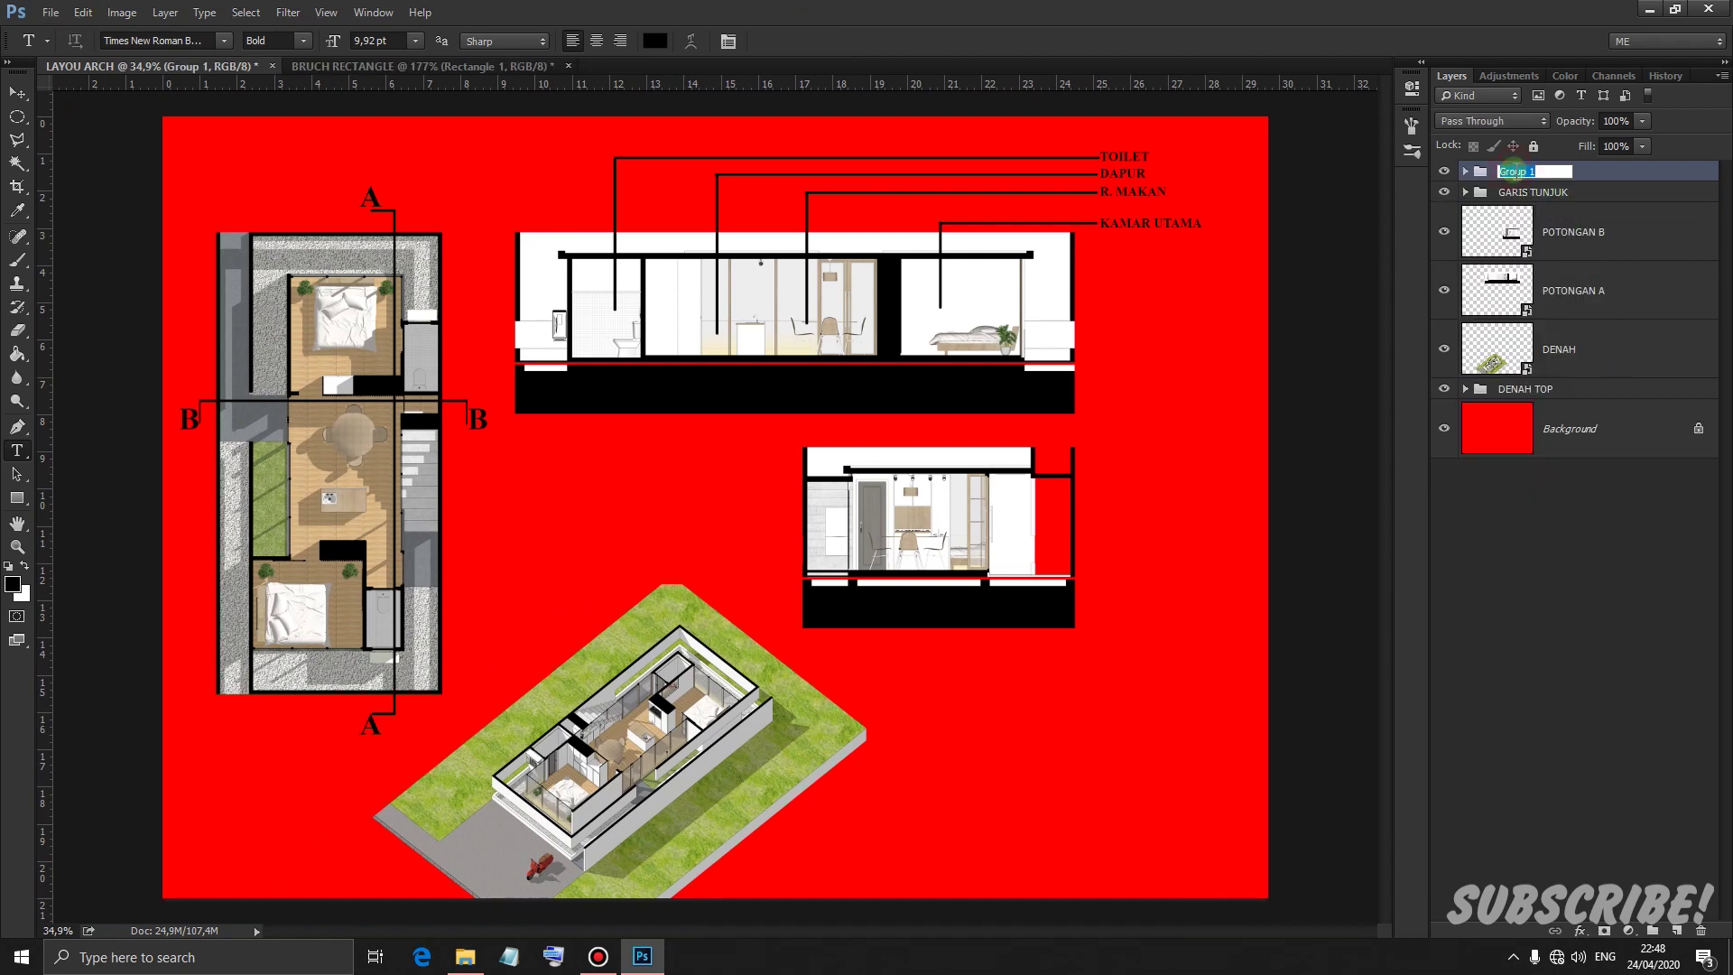
{"action": "type", "text": "KET. RUANG"}
{"action": "key", "text": "Return"}
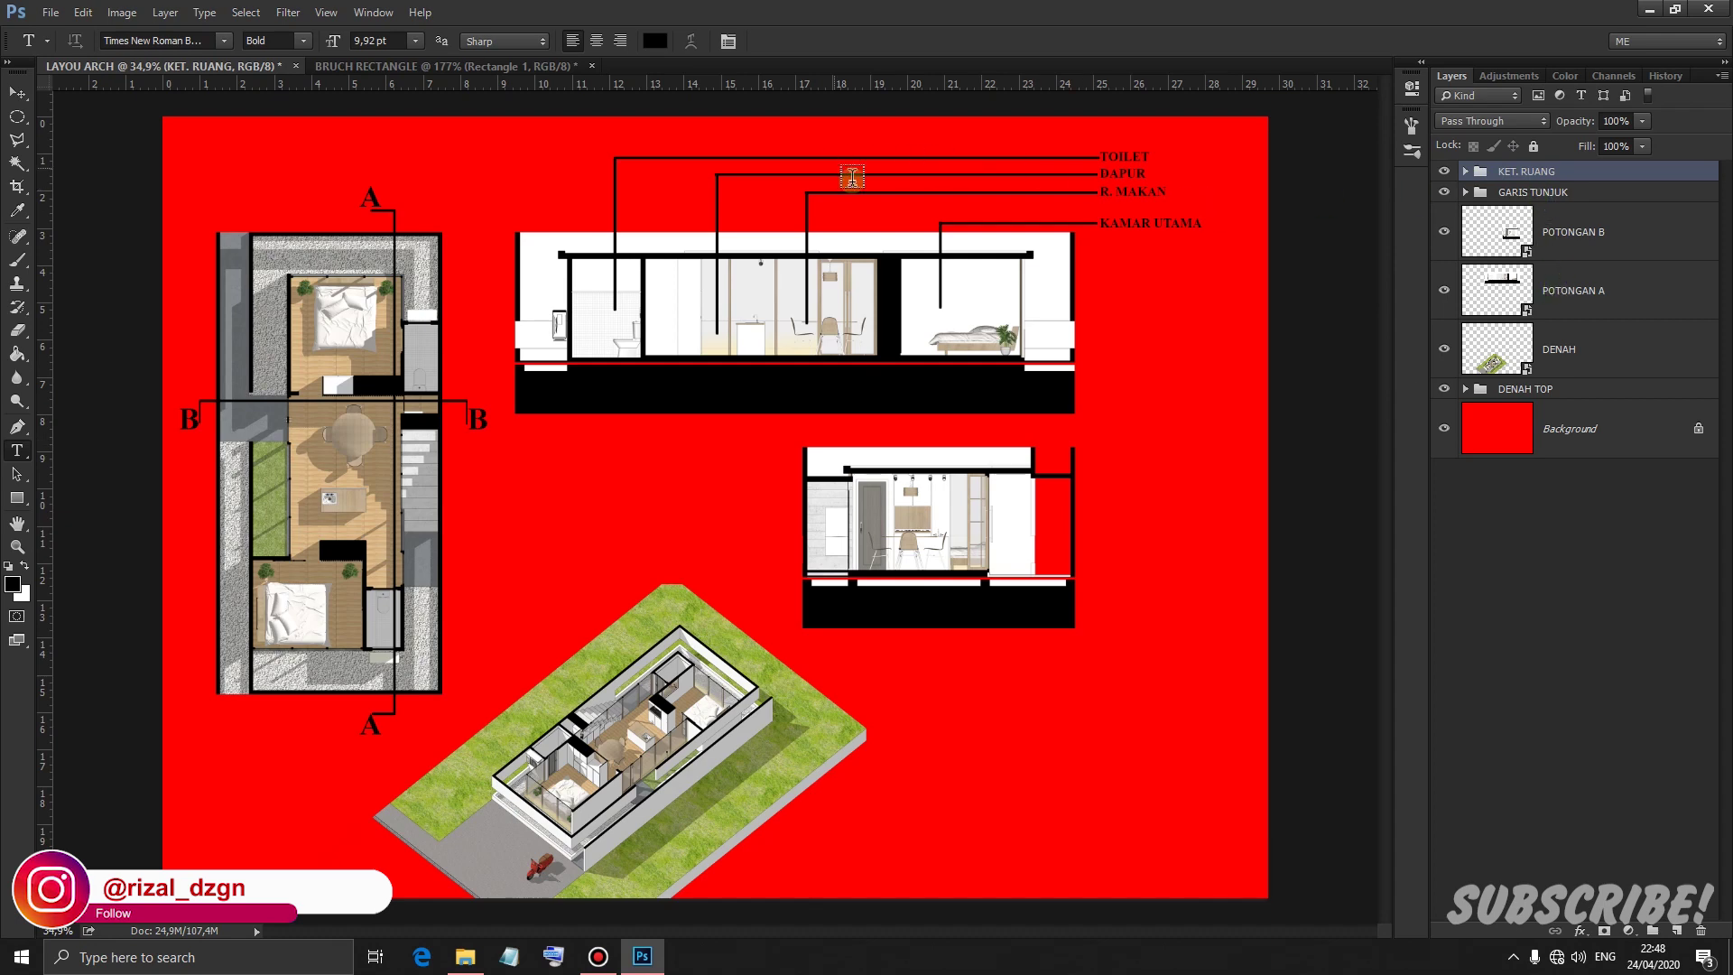
Group the KET. RUANG and GARIS TUNJUK groups with the POTONGAN A layer into a new group named POTONGAN A
{"action": "left_click", "coordinate": [1444, 291]}
{"action": "left_click", "coordinate": [1444, 291]}
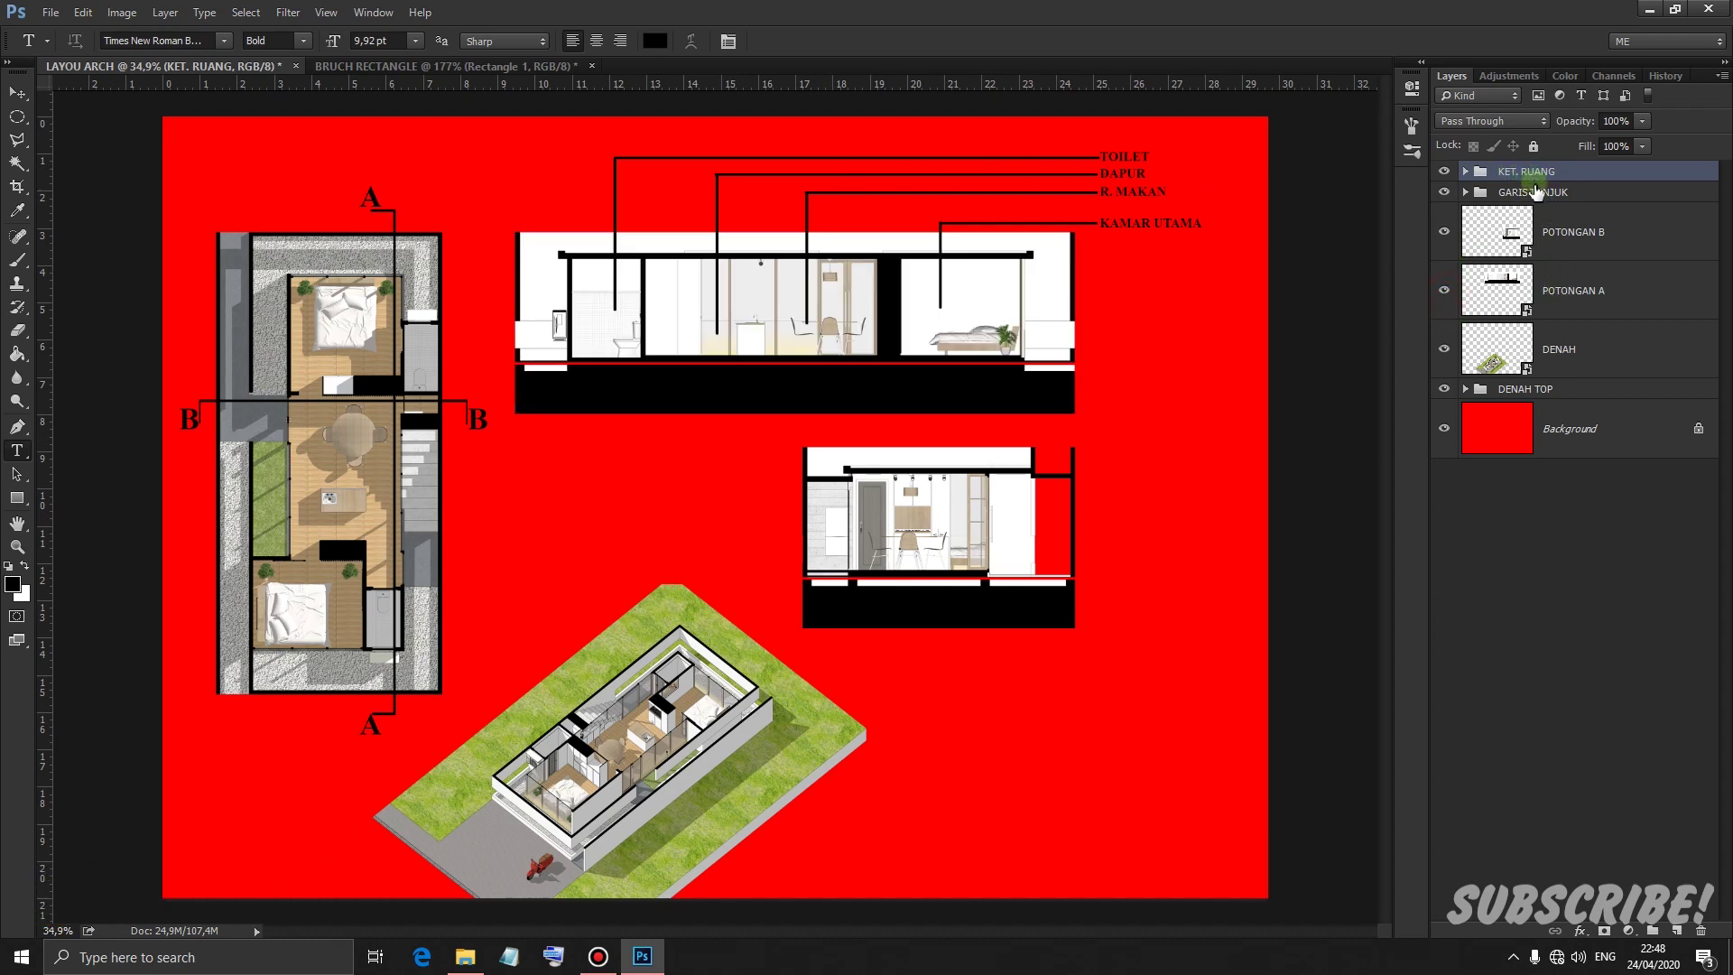
{"action": "left_click", "coordinate": [1549, 194], "text": "shift"}
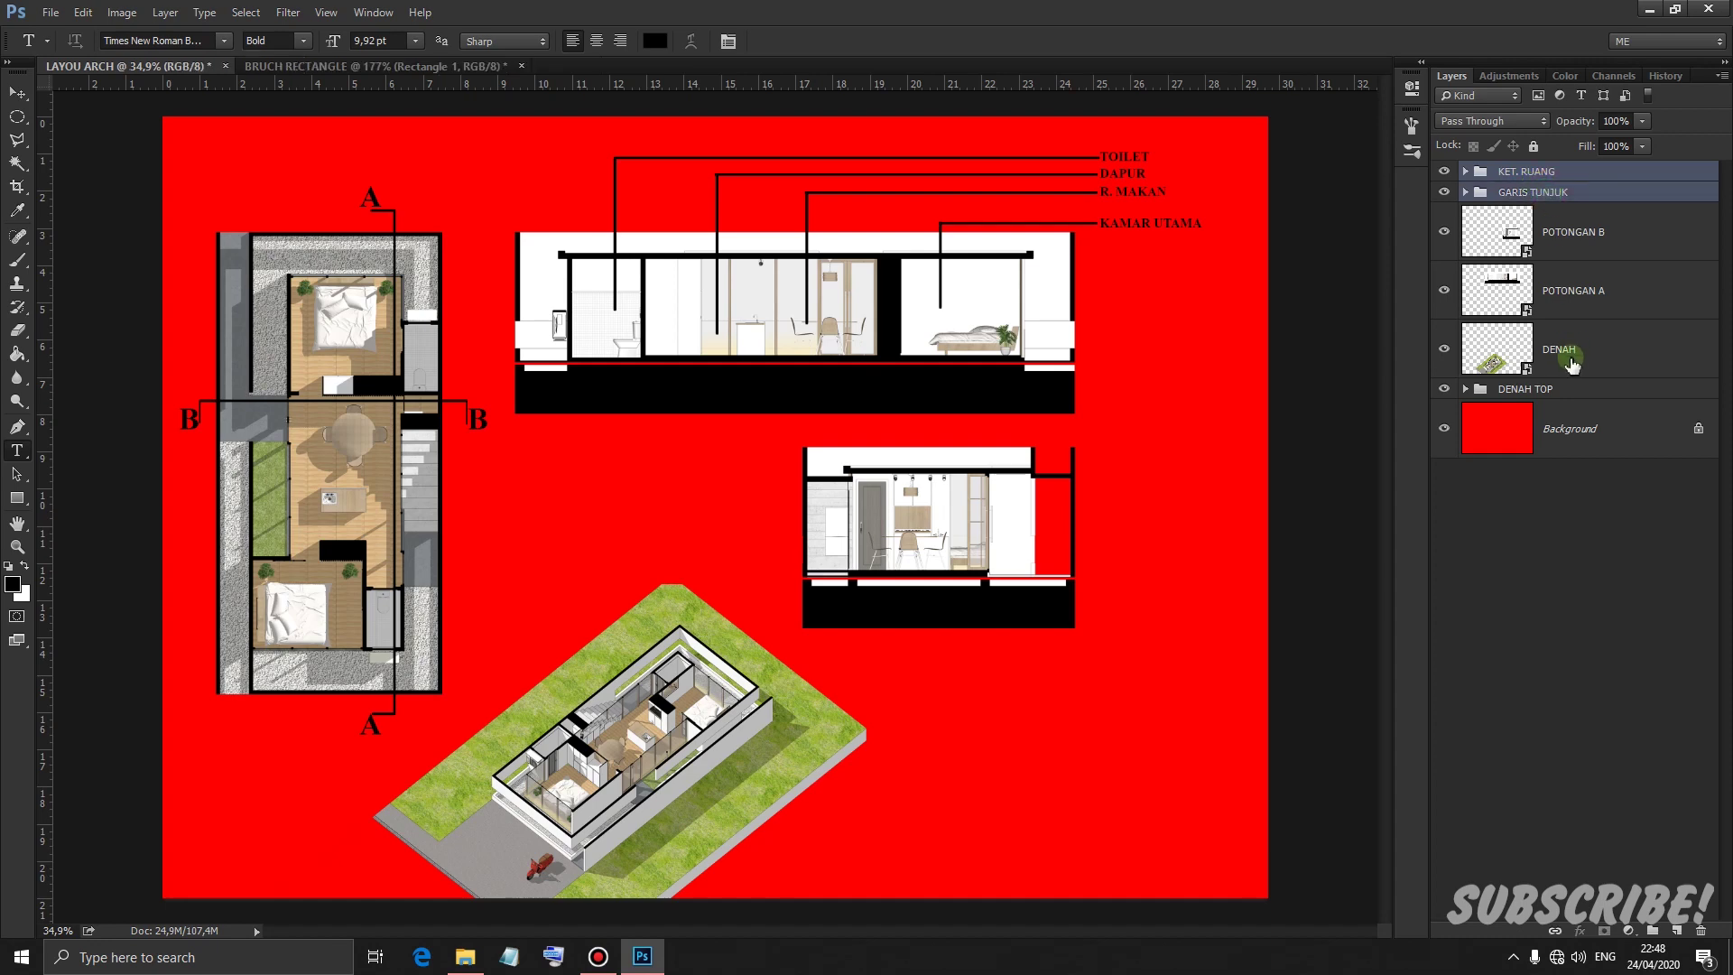
{"action": "left_click", "coordinate": [1583, 294], "text": "ctrl"}
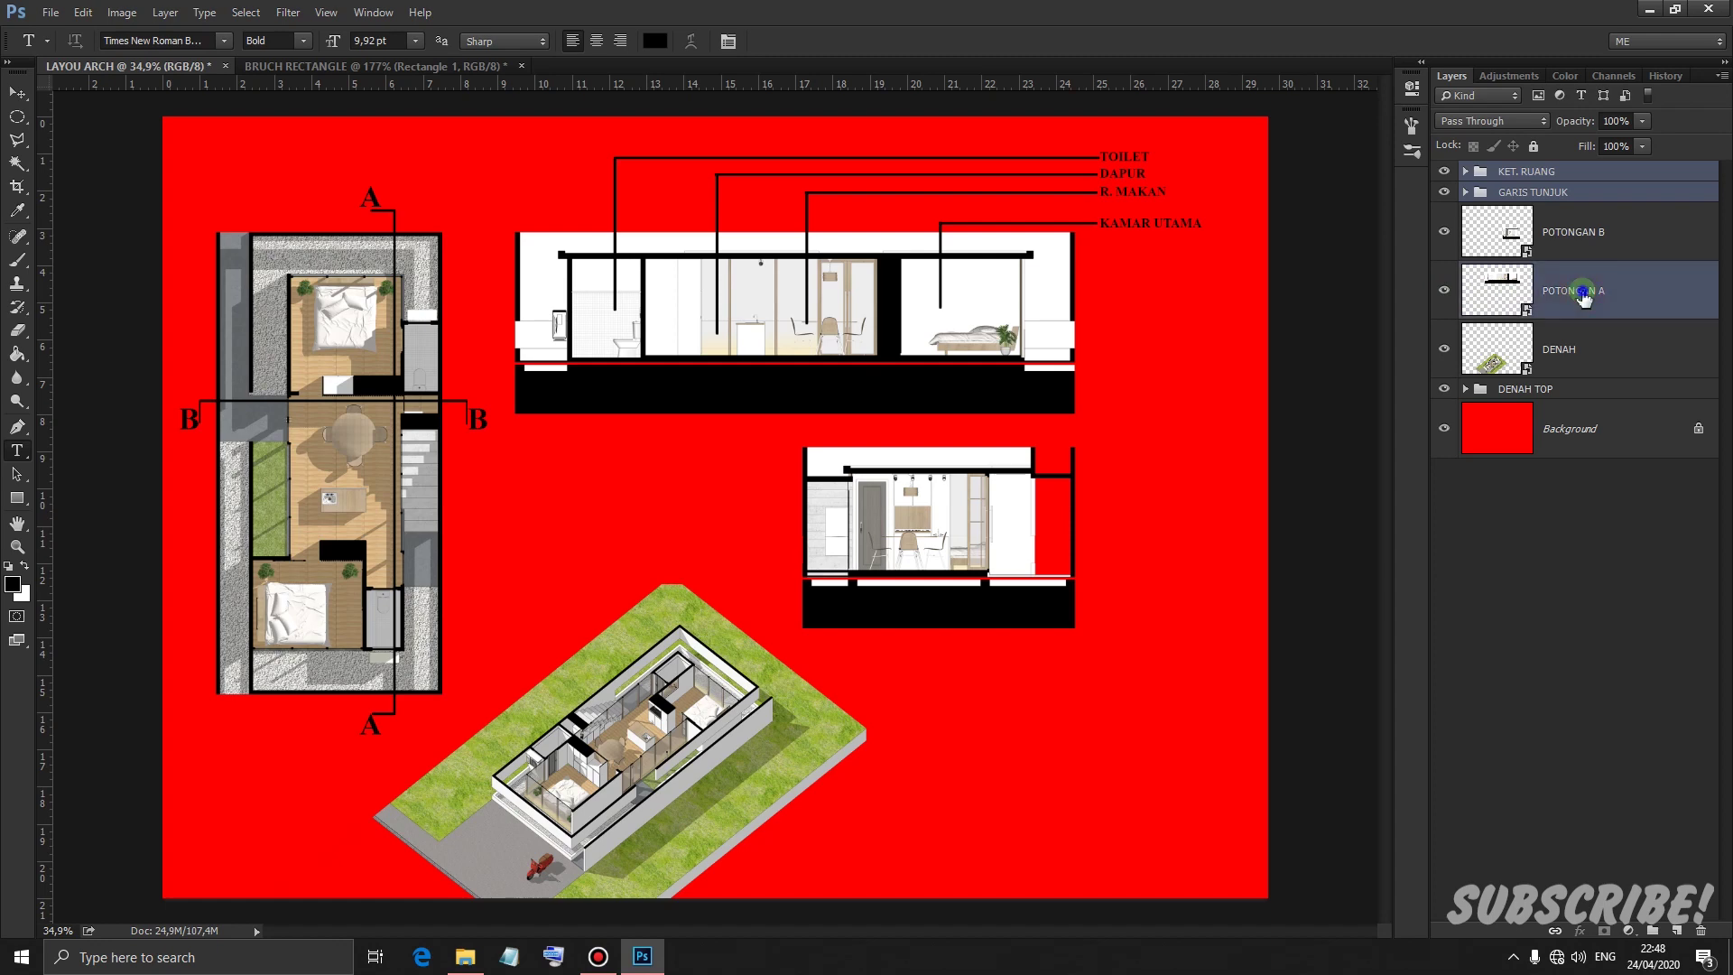
{"action": "right_click", "coordinate": [1582, 293]}
{"action": "left_click", "coordinate": [1467, 207]}
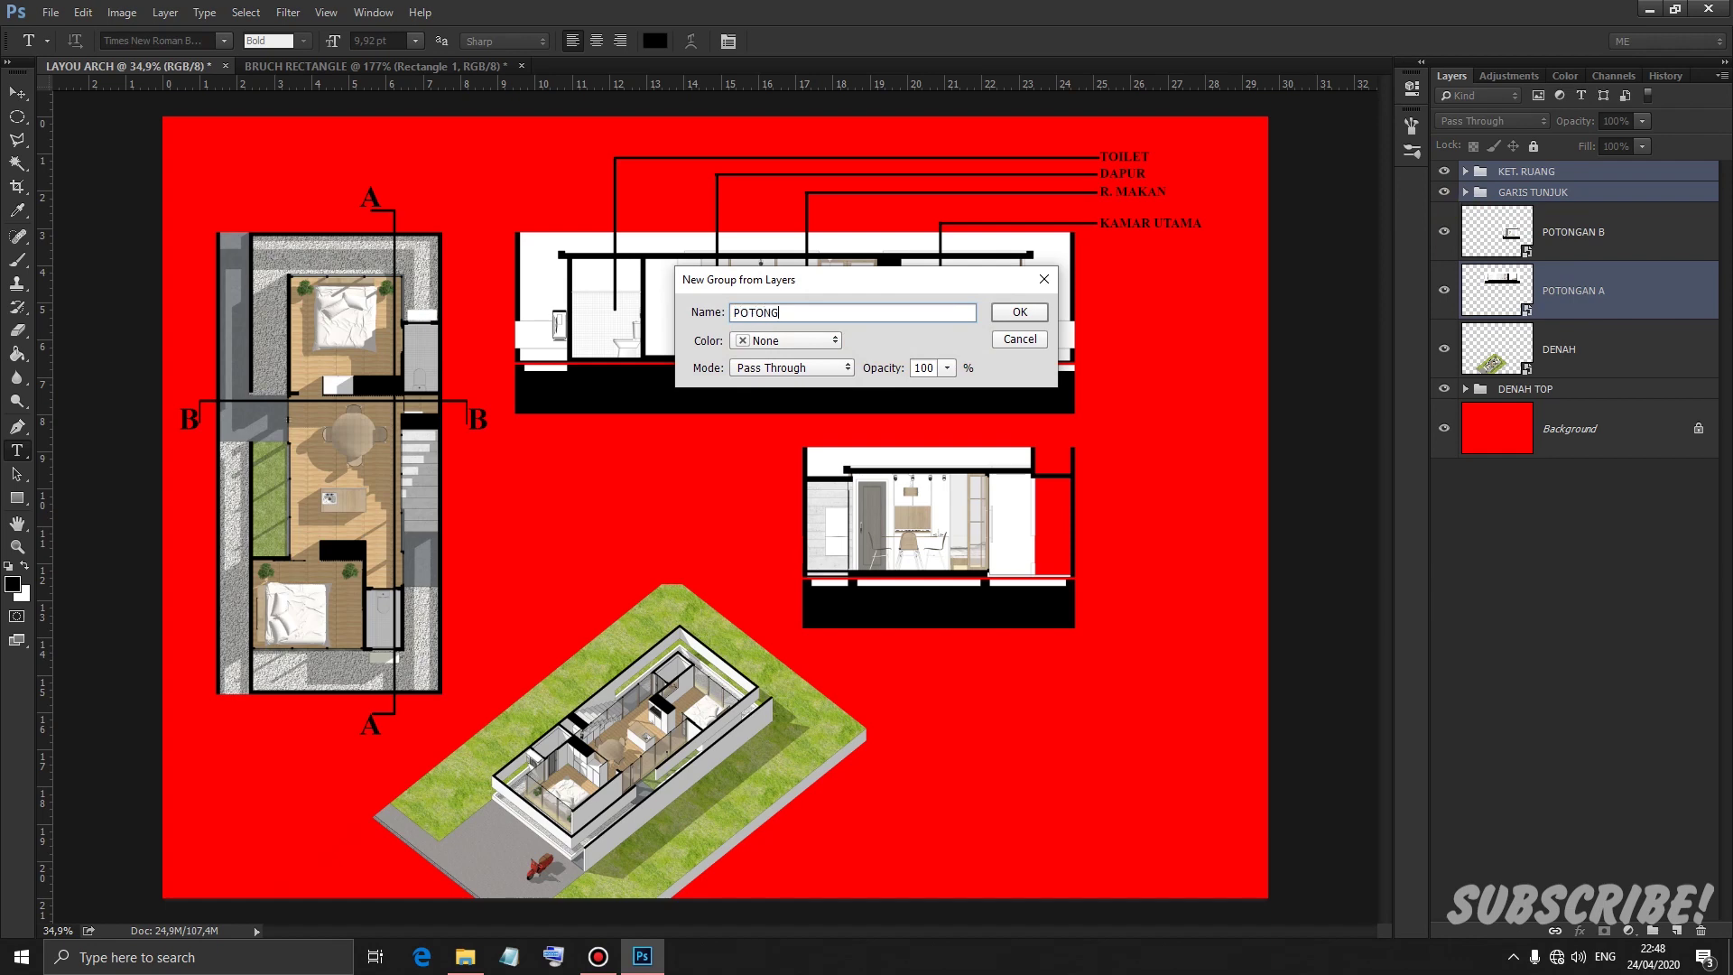
{"action": "type", "text": "POTONGAN A"}
{"action": "key", "text": "Return"}
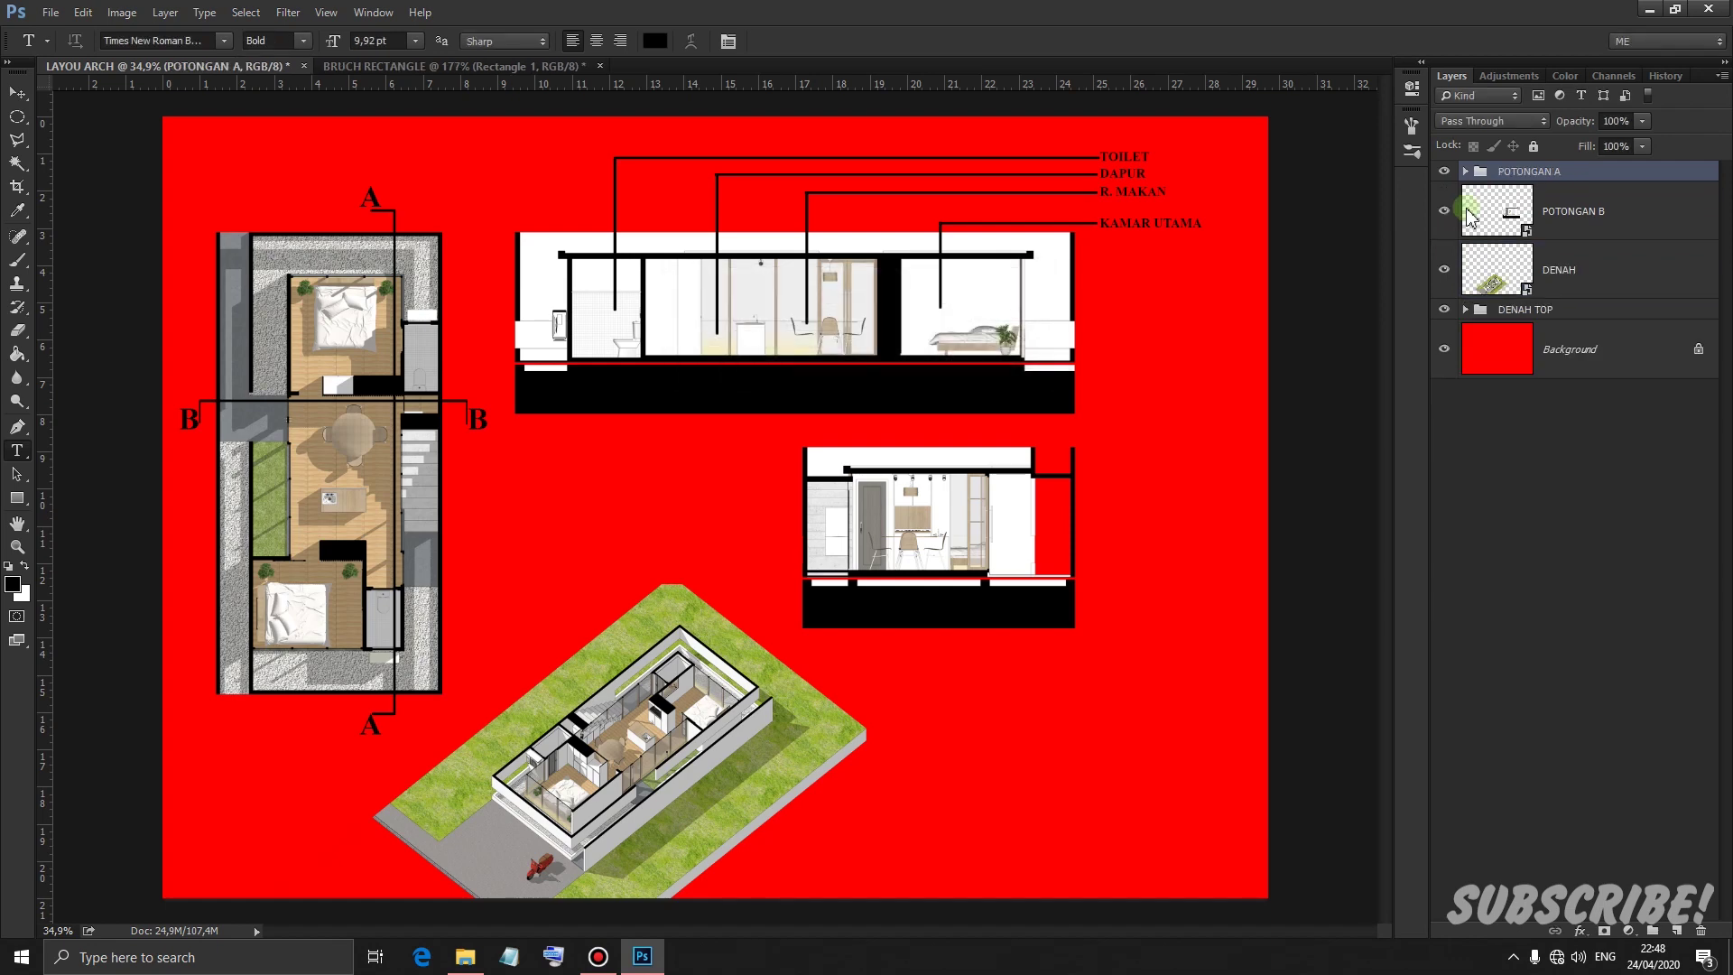
Test the POTONGAN A group by toggling its visibility and shifting it on the sheet, and undo the move
{"action": "left_click", "coordinate": [1443, 172]}
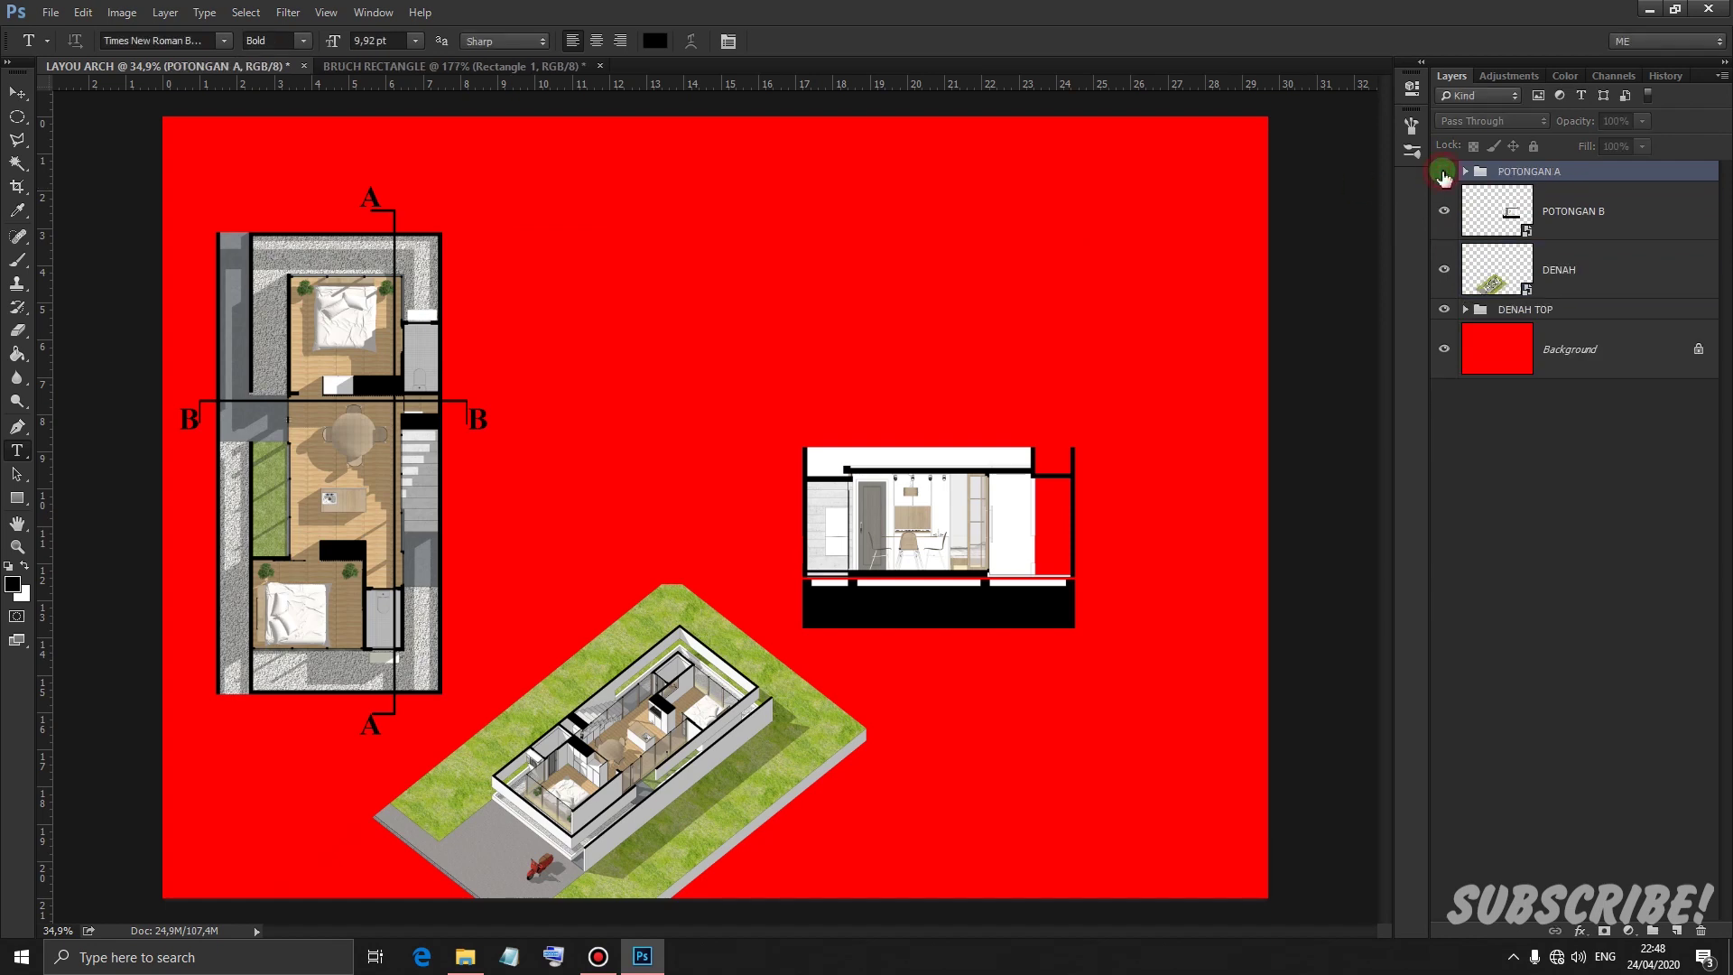
{"action": "left_click", "coordinate": [1444, 171]}
{"action": "left_click", "coordinate": [16, 92]}
{"action": "left_click_drag", "start_coordinate": [701, 389], "coordinate": [675, 423]}
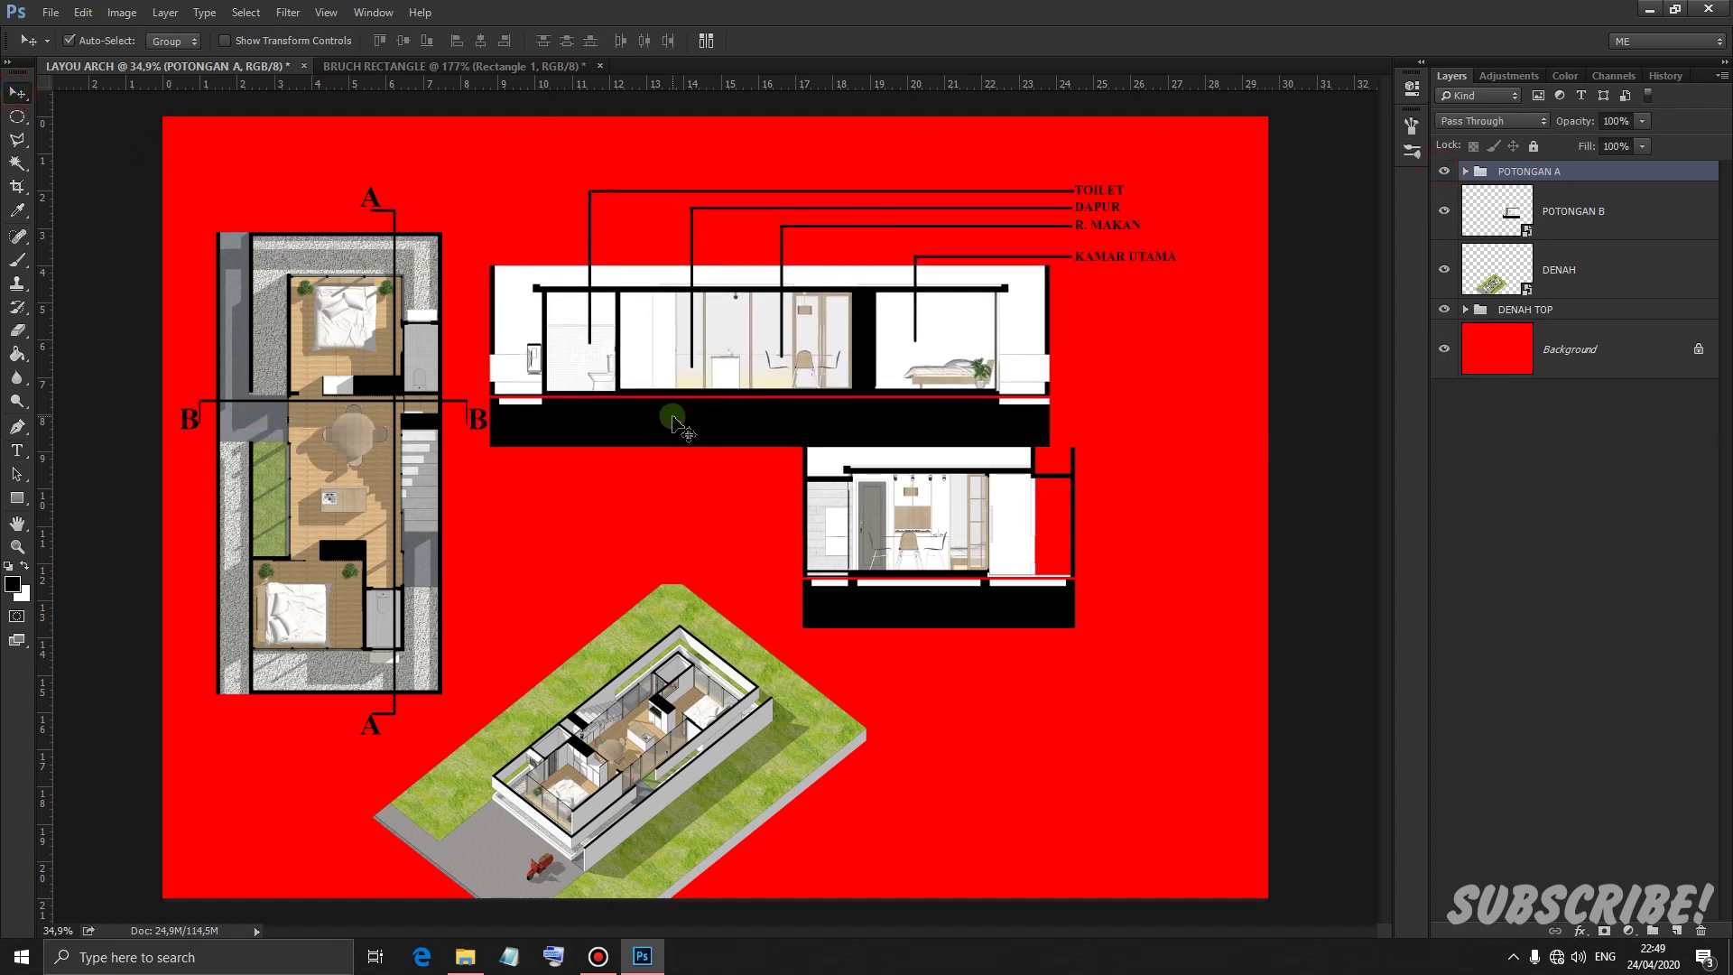
{"action": "key", "text": "ctrl+z"}
{"action": "scroll", "coordinate": [1015, 541], "scroll_direction": "up", "scroll_amount": 3}
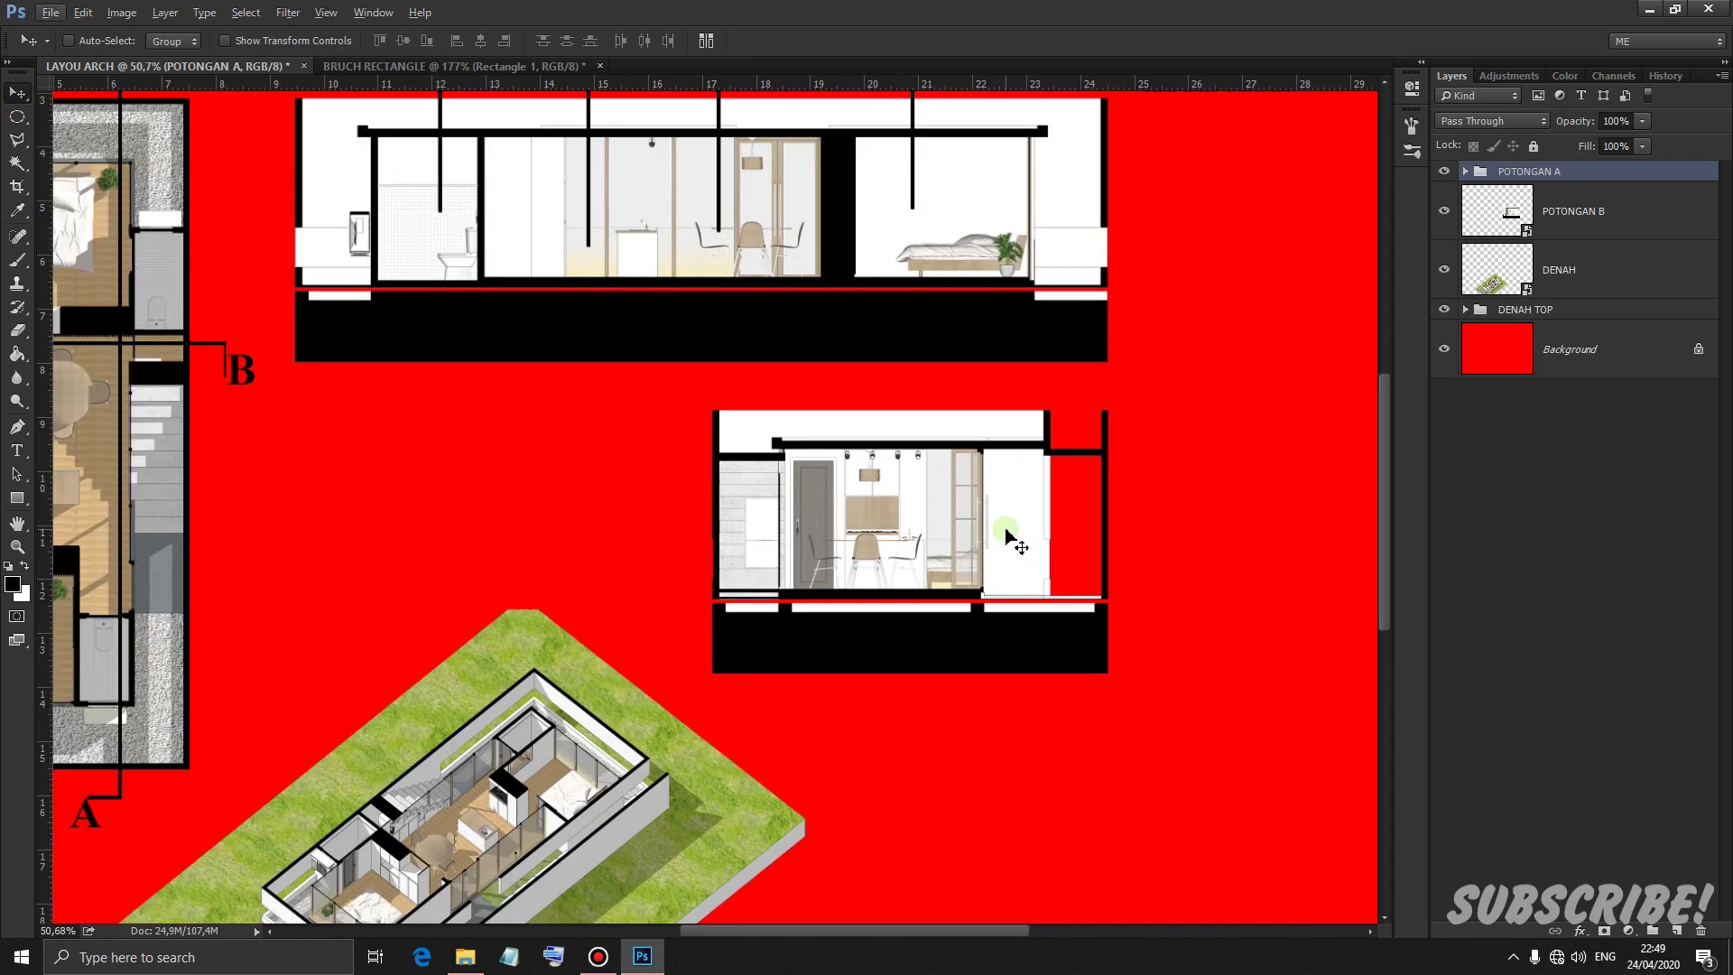
Add the title text DENAH on a new layer below the floor plan
{"action": "scroll", "coordinate": [1014, 542], "scroll_direction": "down", "scroll_amount": 1}
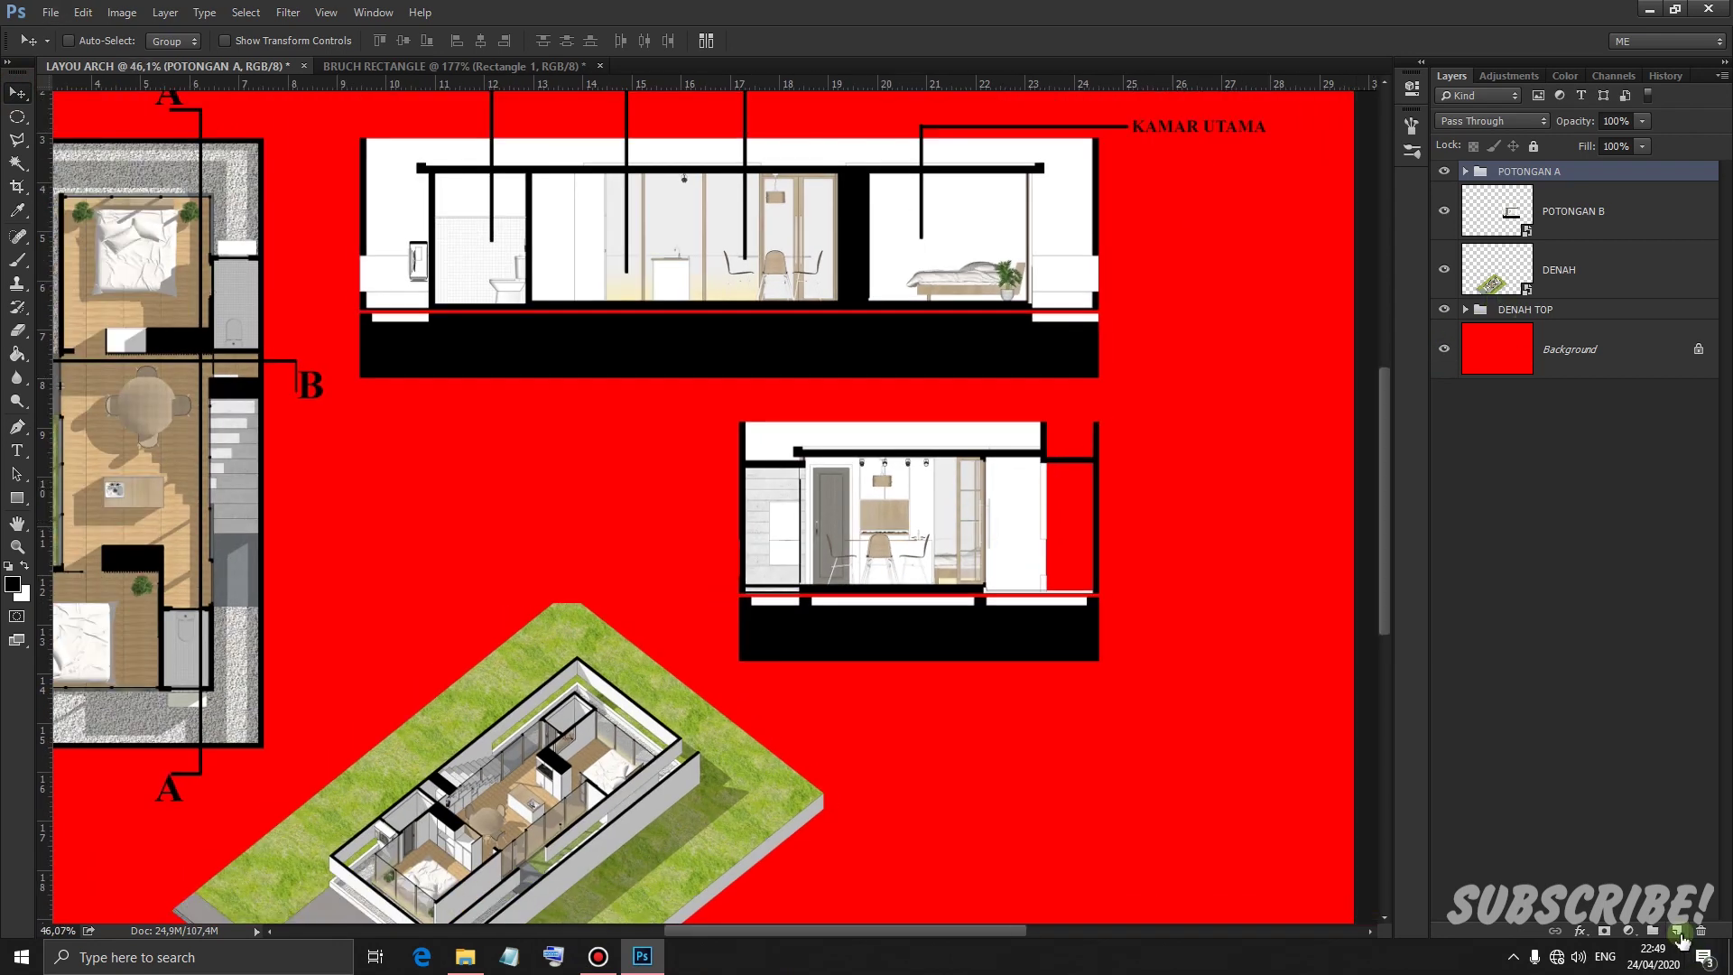
{"action": "scroll", "coordinate": [793, 619], "scroll_direction": "down", "scroll_amount": 2}
{"action": "scroll", "coordinate": [456, 729], "scroll_direction": "up", "scroll_amount": 1}
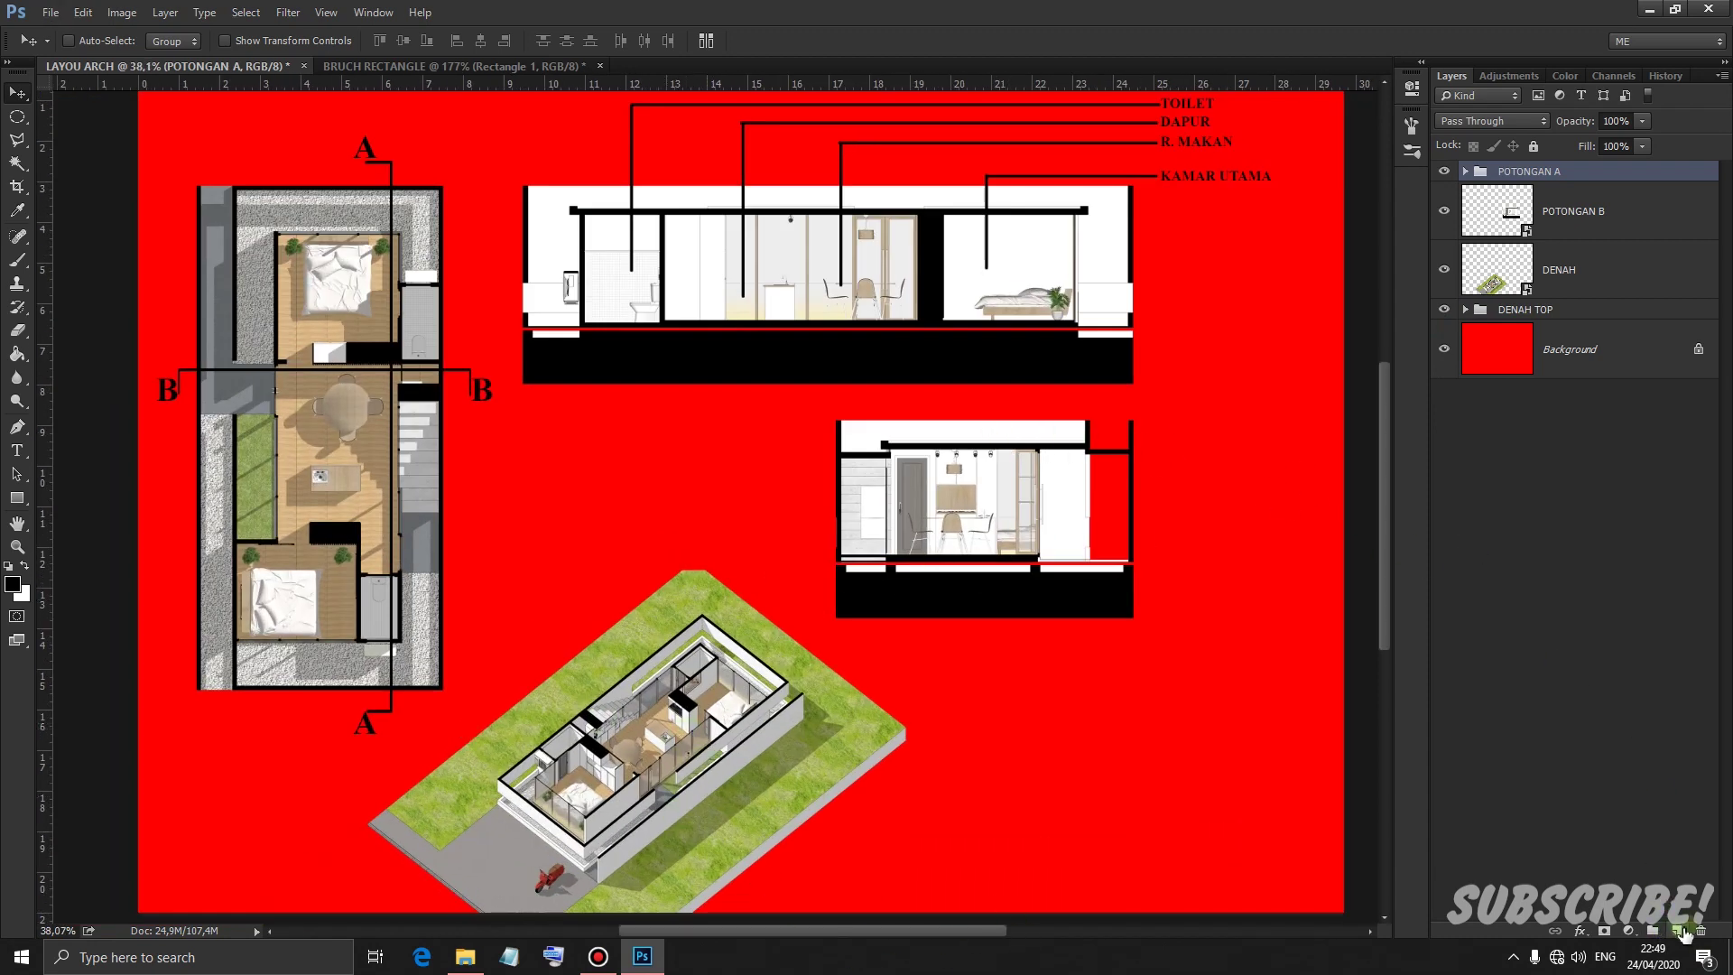
{"action": "left_click", "coordinate": [1679, 931]}
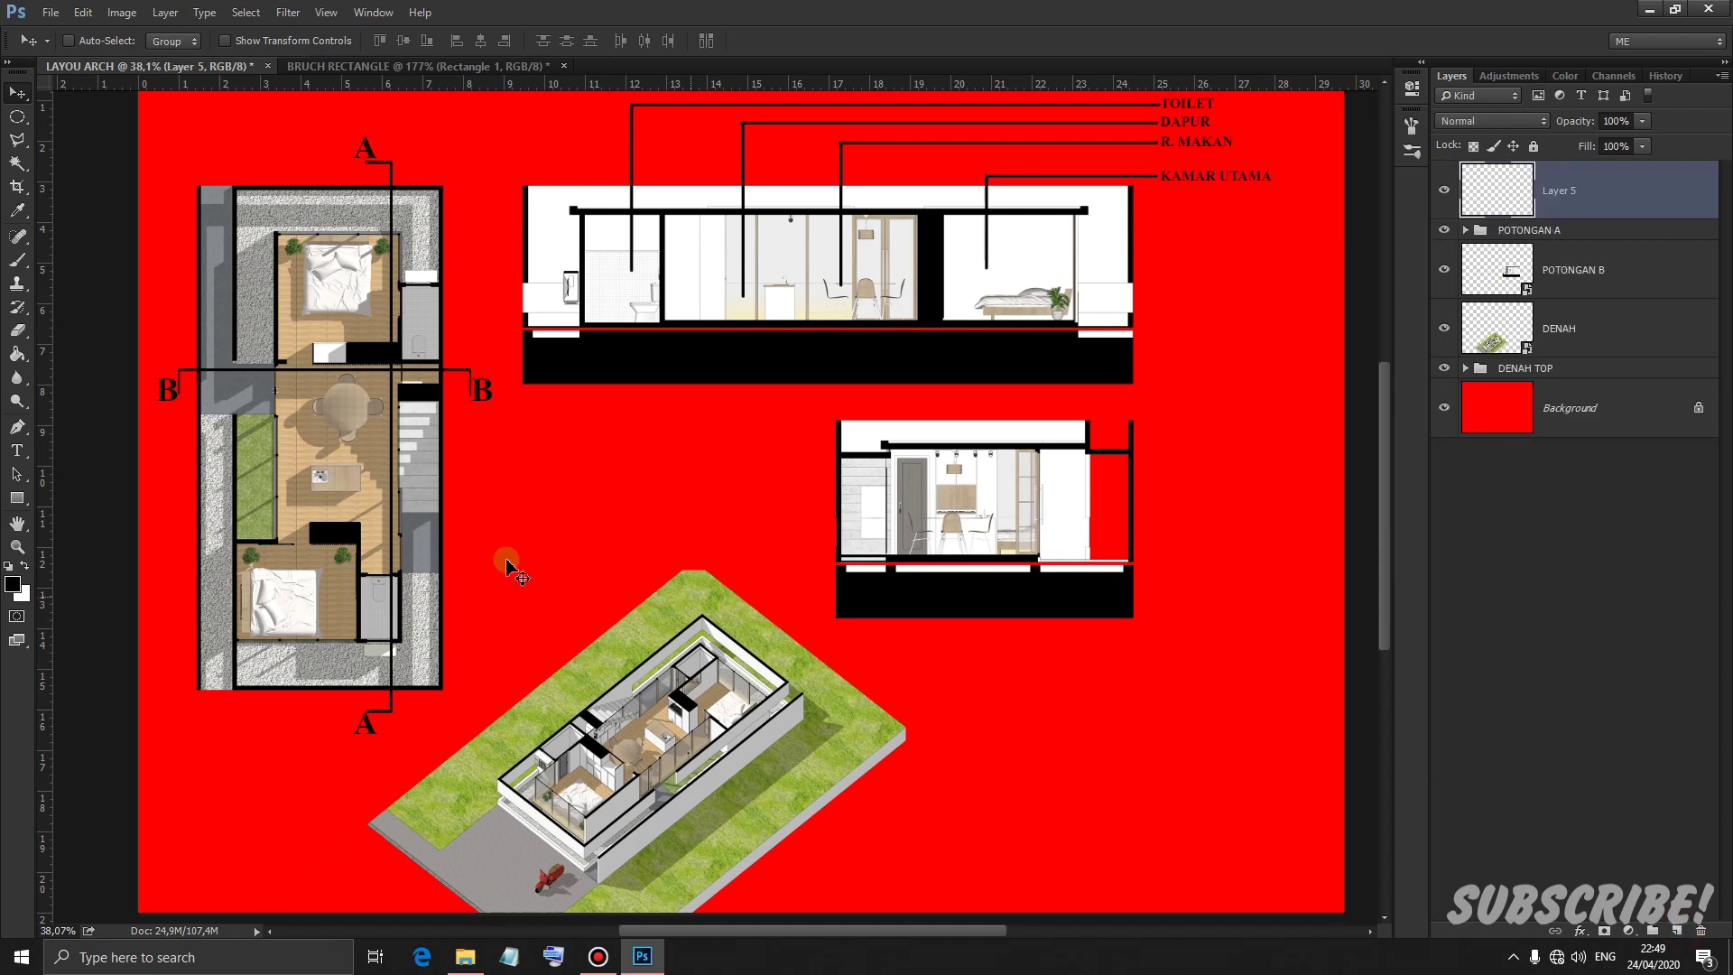
{"action": "left_click", "coordinate": [16, 449]}
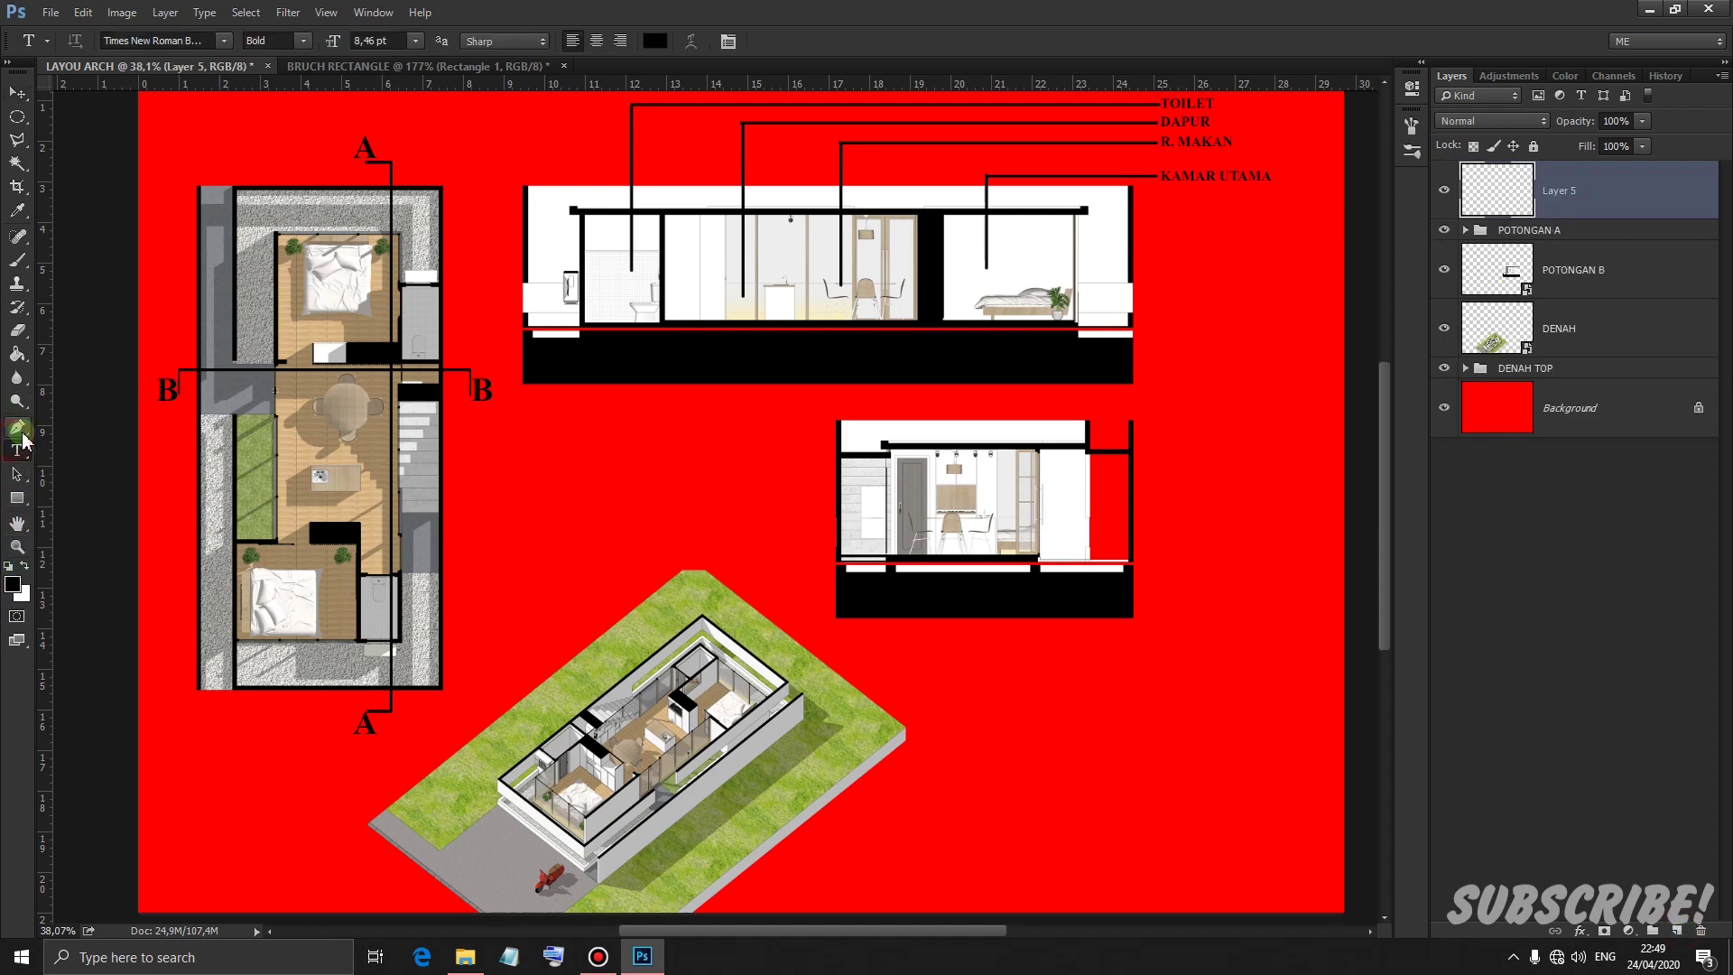
{"action": "left_click", "coordinate": [200, 736]}
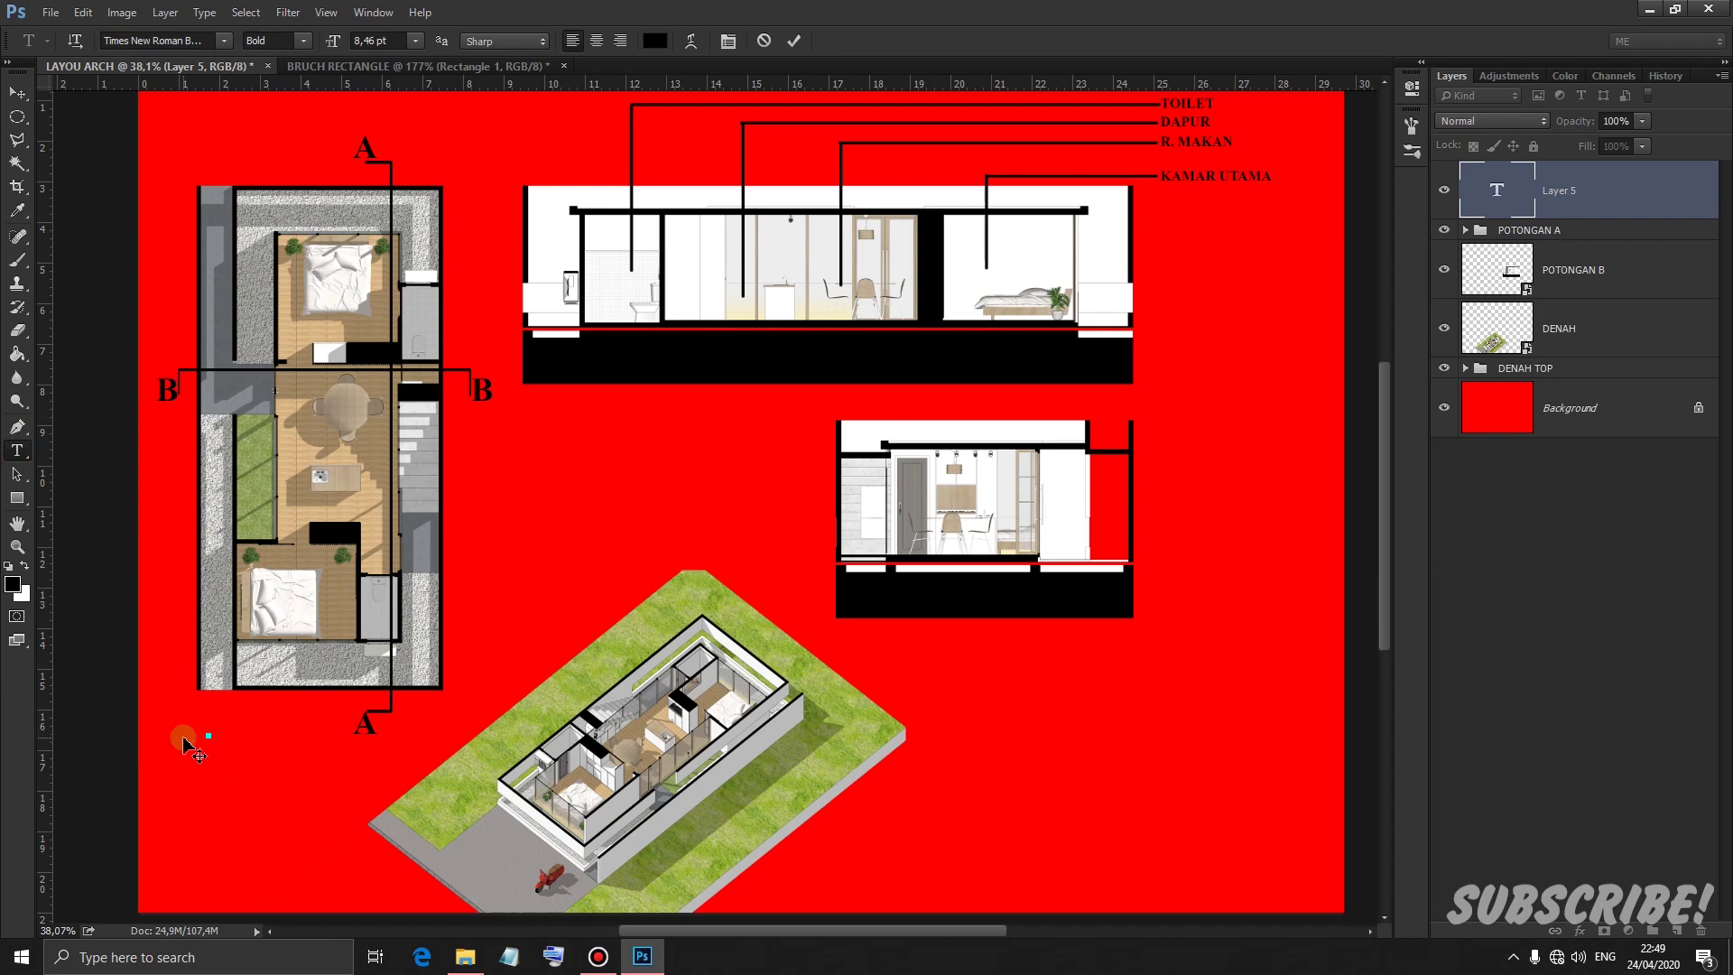
{"action": "type", "text": "SECTION"}
{"action": "key", "text": "ctrl+a"}
{"action": "type", "text": "DENAH"}
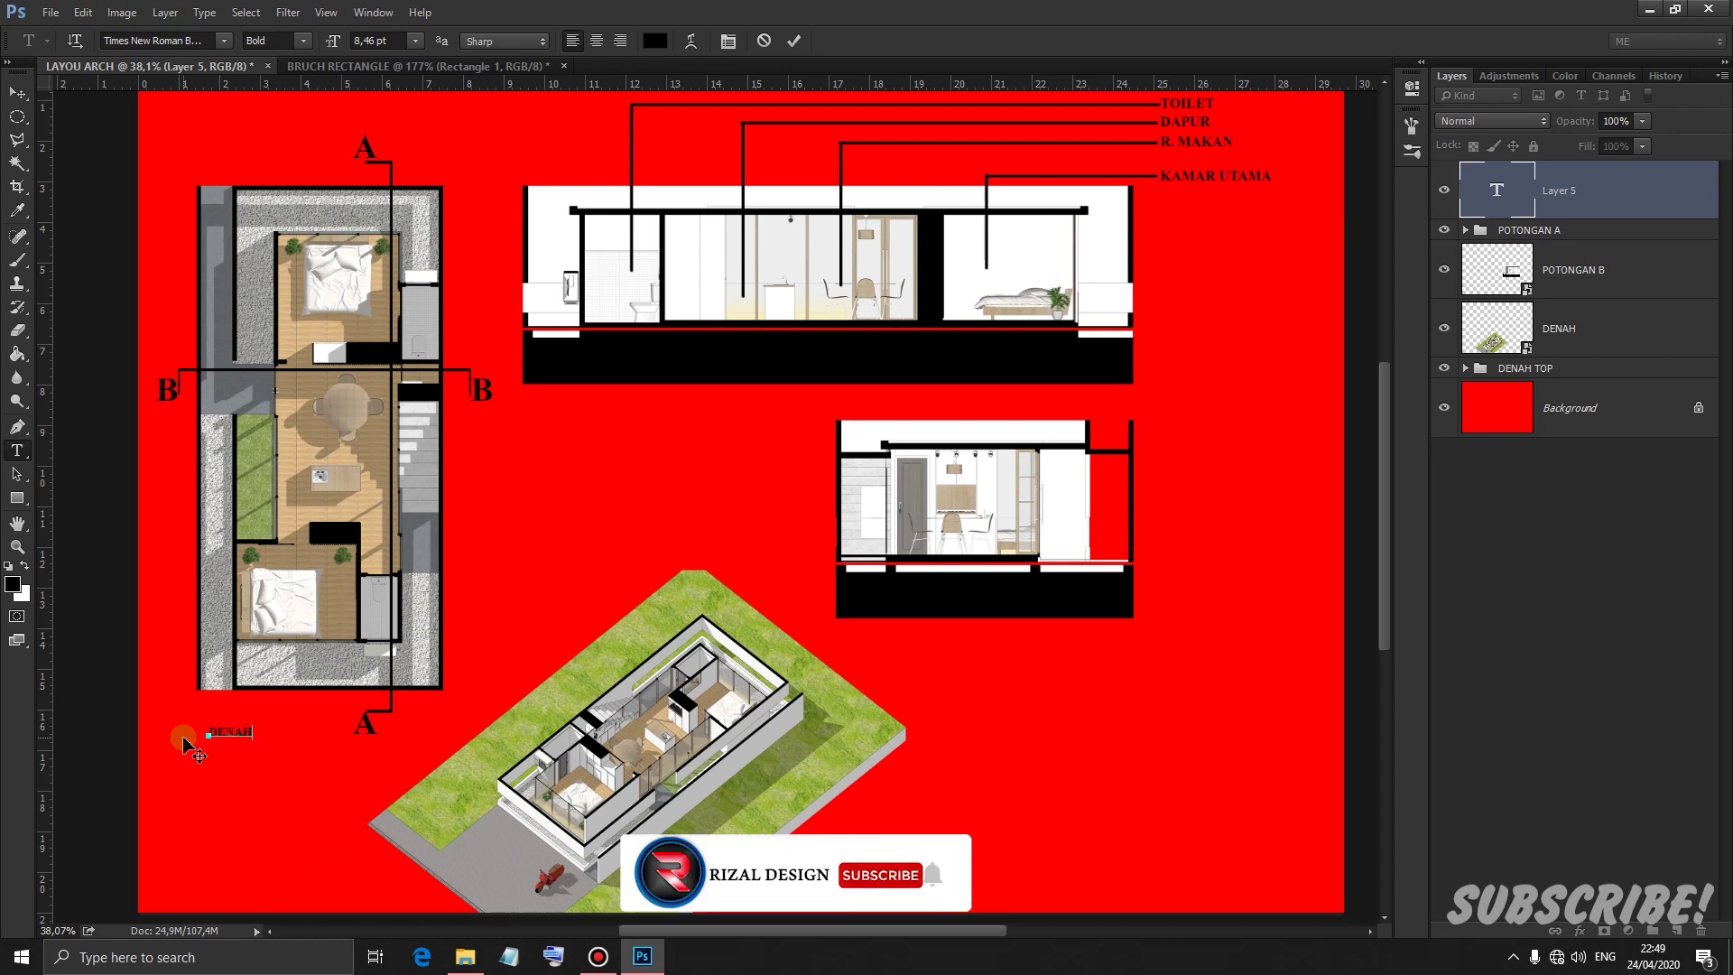
{"action": "left_click", "coordinate": [793, 40]}
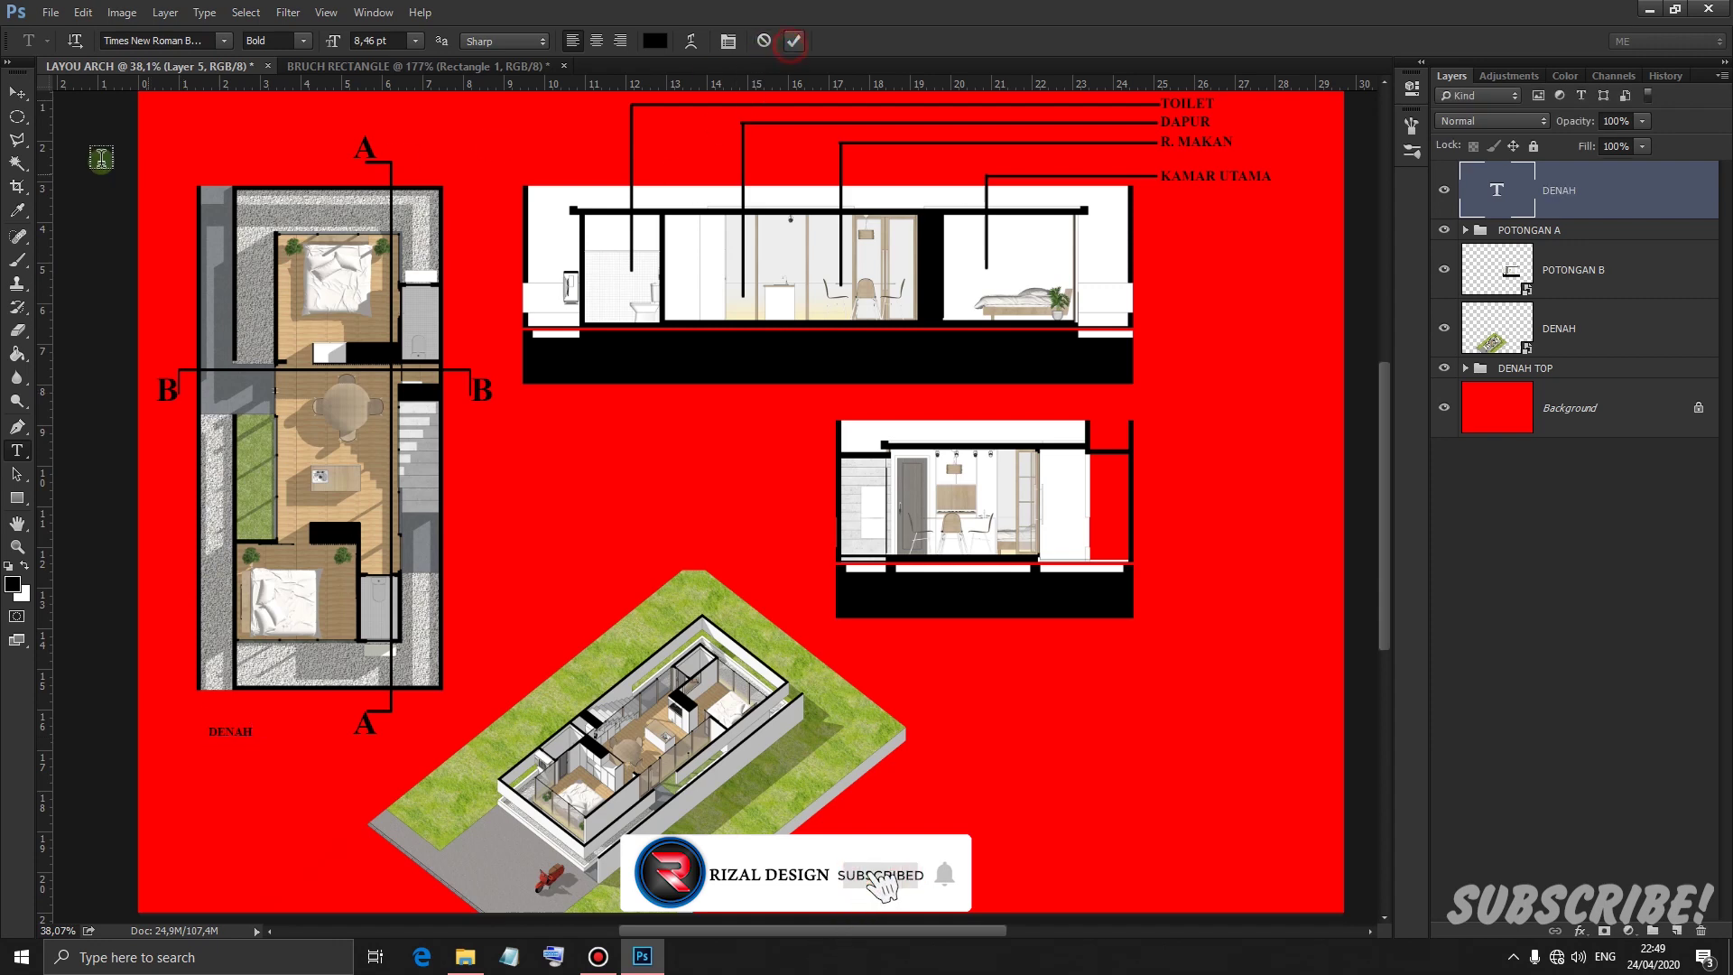
Enlarge the DENAH title proportionally to about 214% and place it just beneath the floor plan's lower edge
{"action": "left_click", "coordinate": [17, 93]}
{"action": "key", "text": "ctrl+t"}
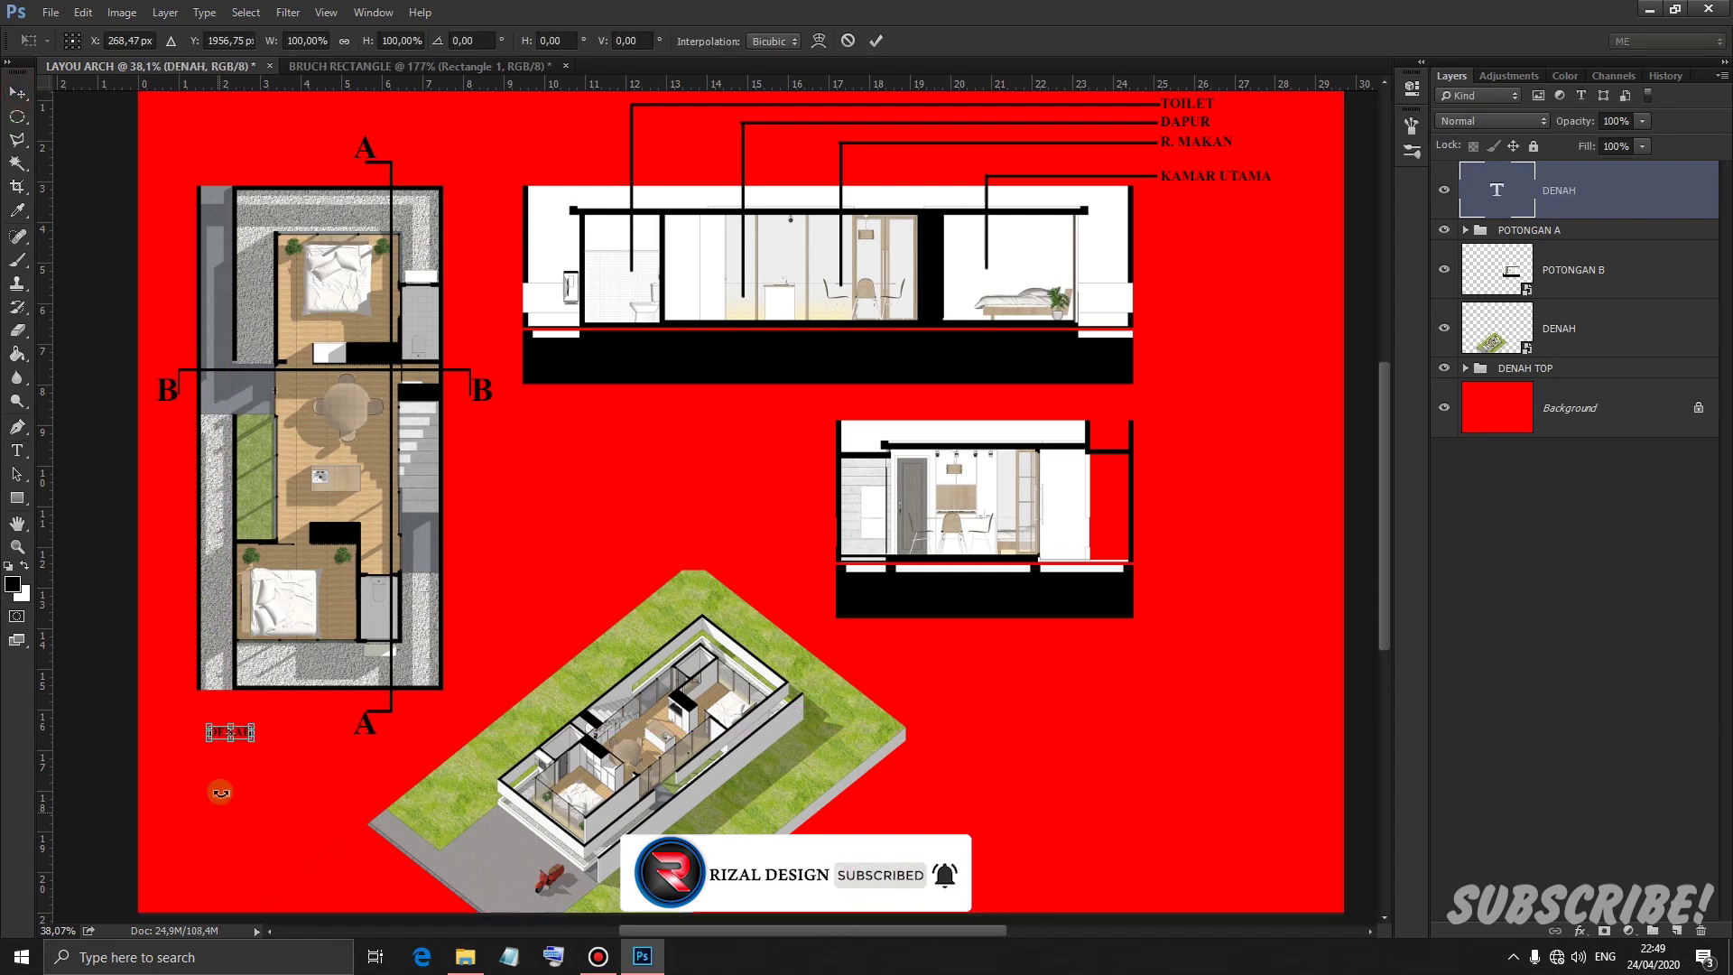
{"action": "mouse_move", "coordinate": [259, 720]}
{"action": "left_mouse_down"}
{"action": "mouse_move", "coordinate": [405, 707]}
{"action": "mouse_move", "coordinate": [257, 728]}
{"action": "left_mouse_up"}
{"action": "left_click", "coordinate": [876, 41]}
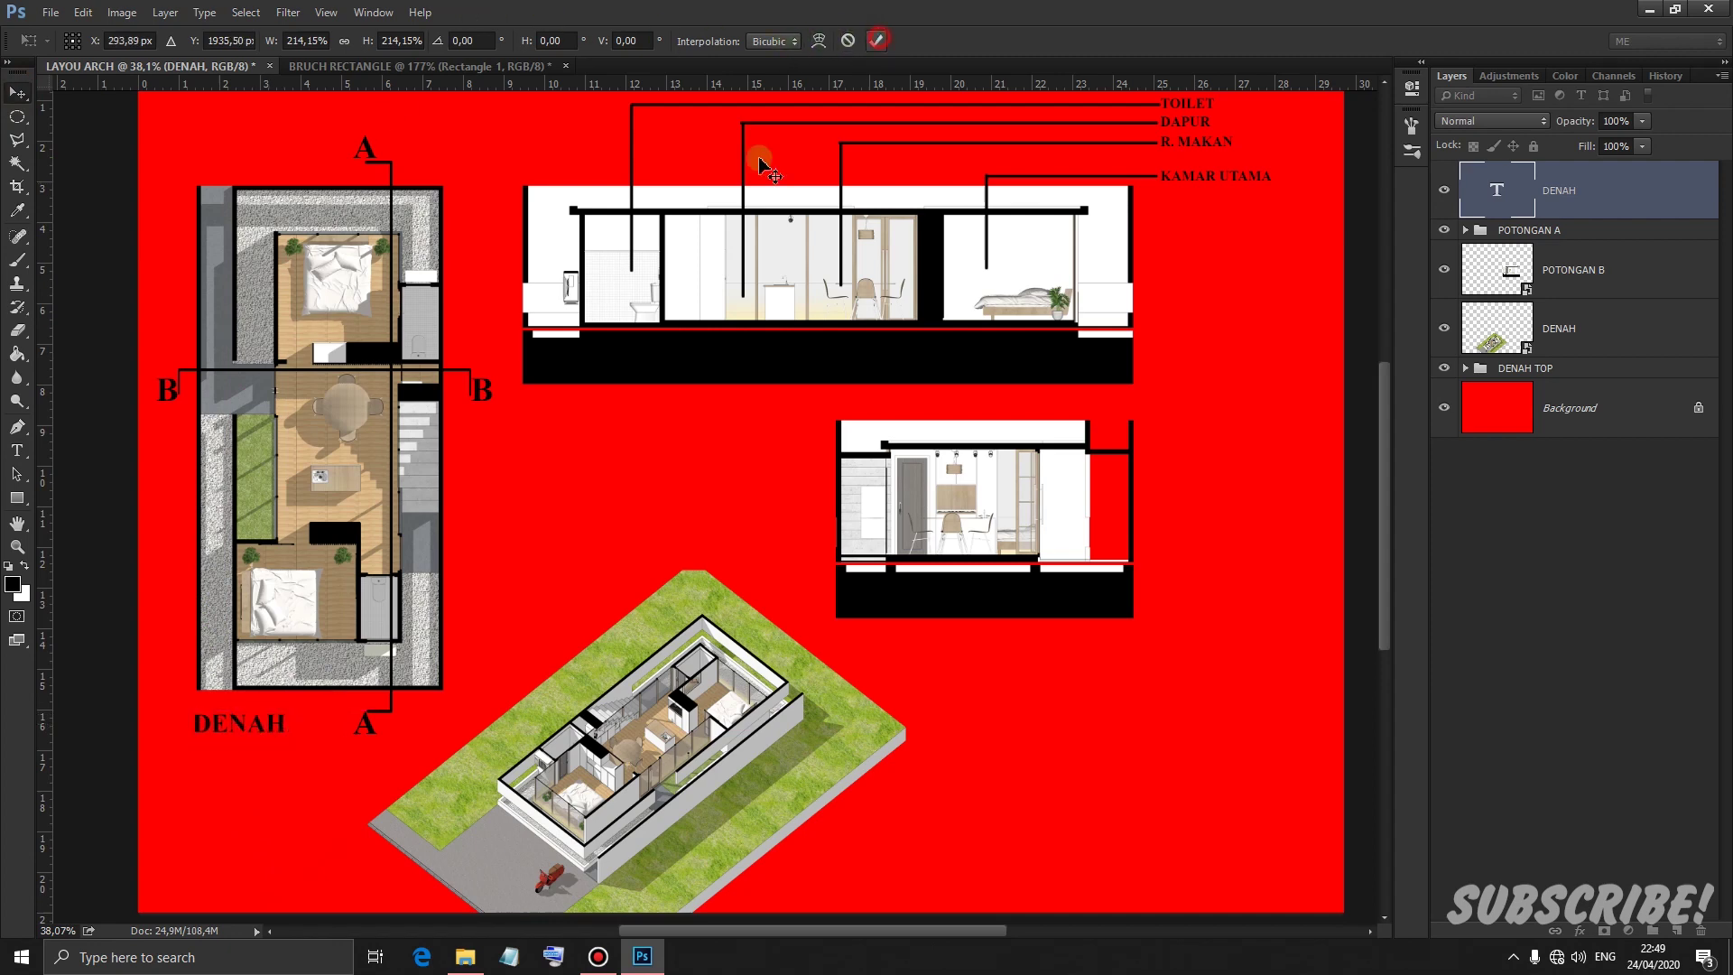
Preview alternative fonts on the DENAH title and keep Times New Roman Bold
{"action": "key", "text": "t"}
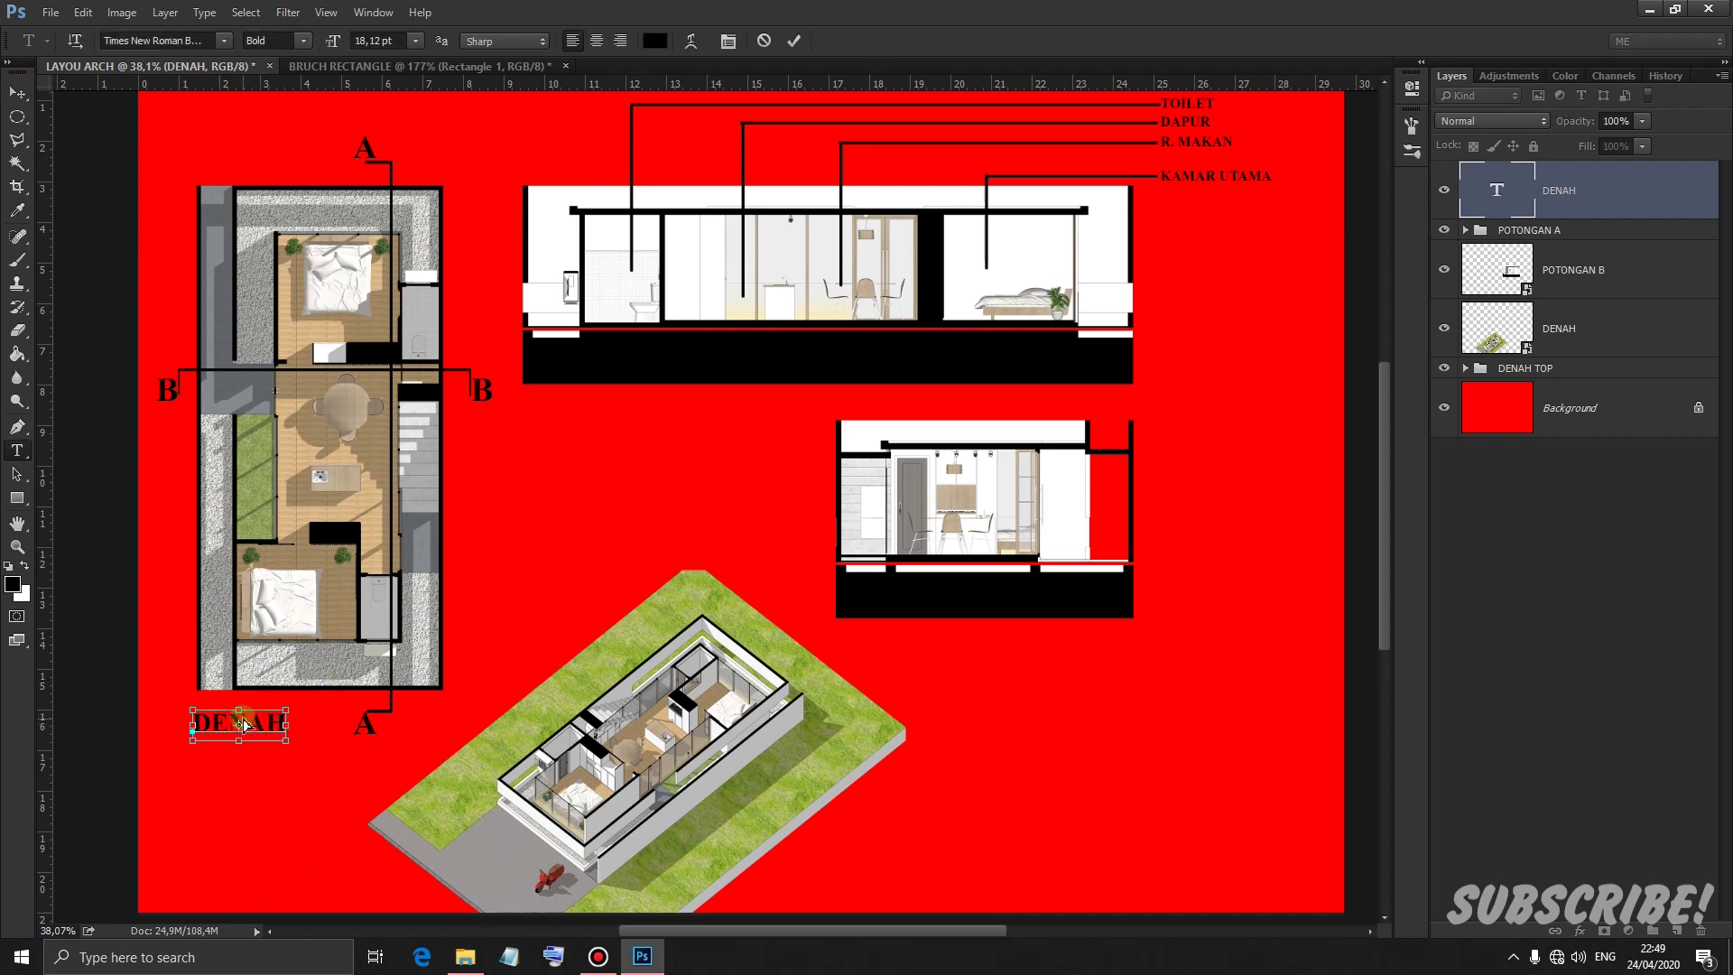
{"action": "double_click", "coordinate": [239, 722]}
{"action": "left_click", "coordinate": [223, 41]}
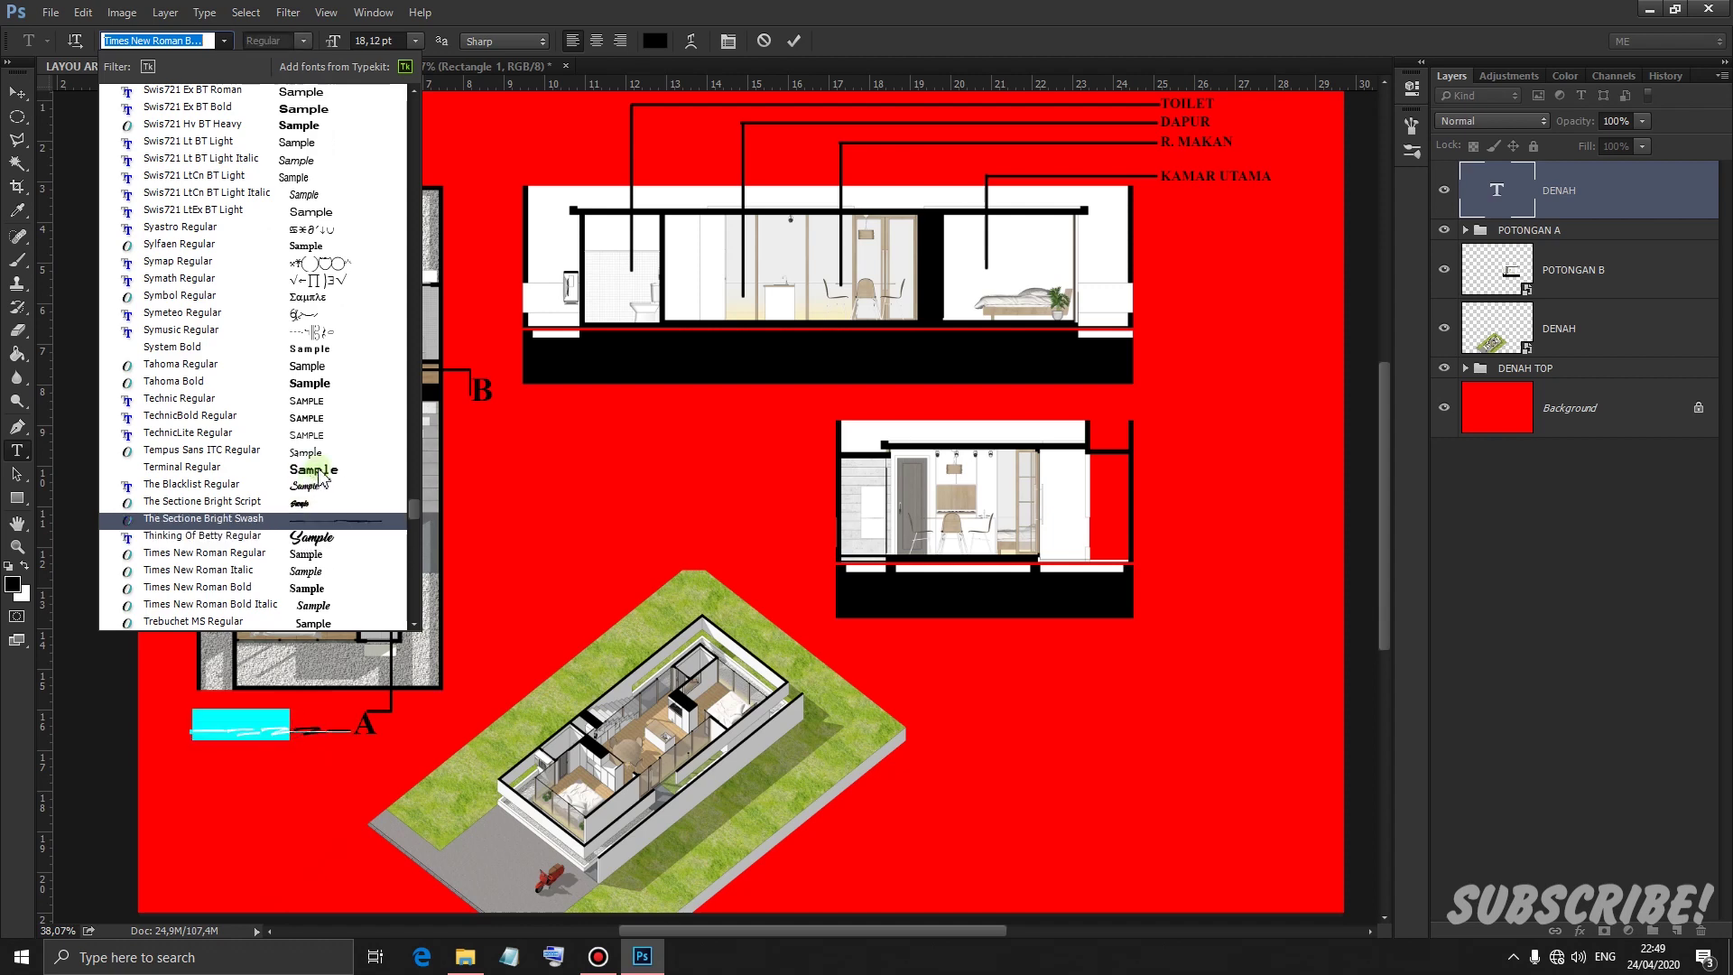
{"action": "key", "text": "Escape"}
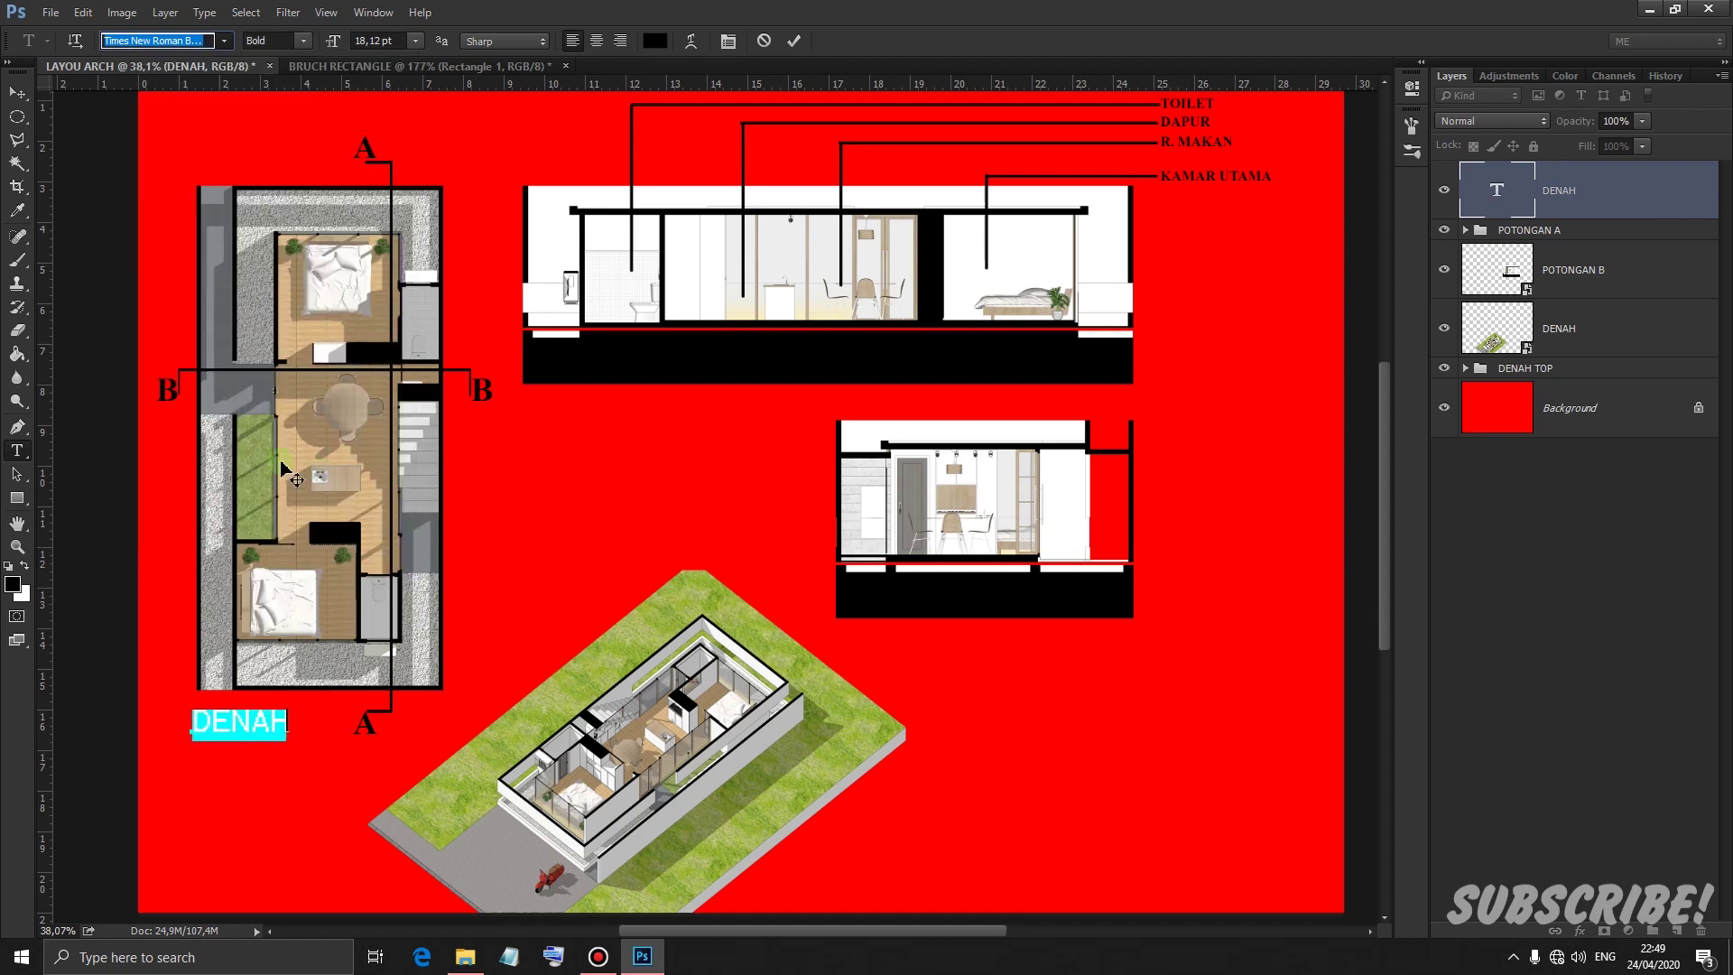
{"action": "left_click", "coordinate": [795, 41]}
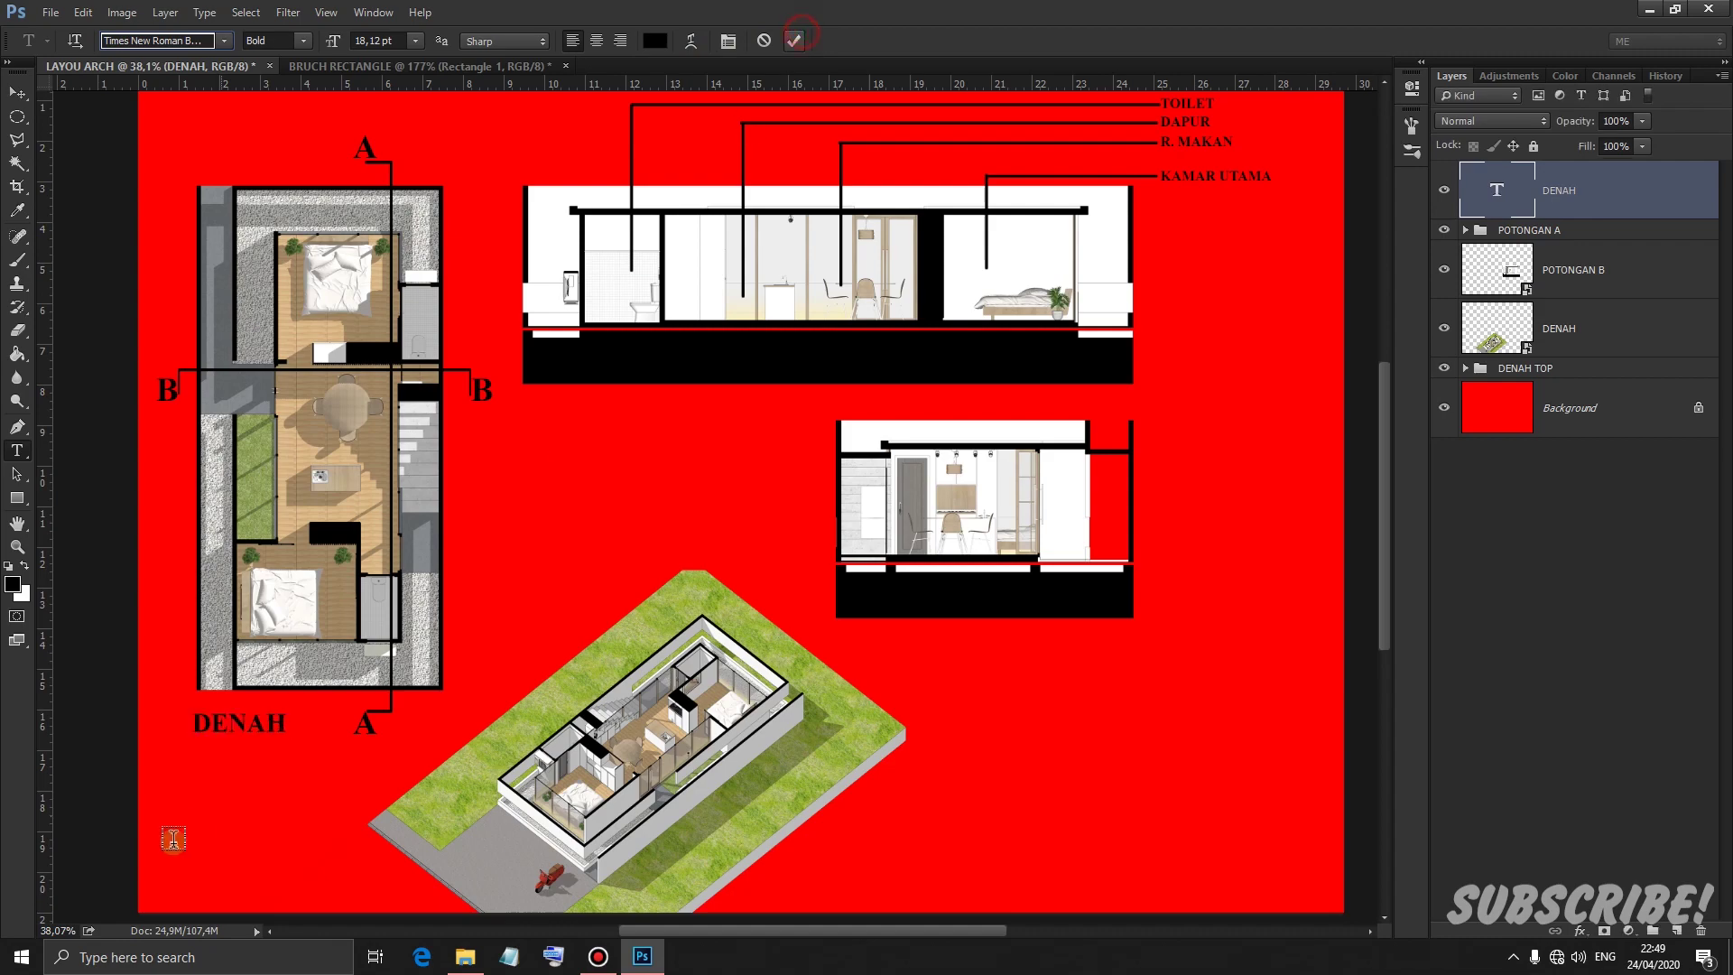
Paint a straight black underline beneath the DENAH title on a new layer with the size 7 brush
{"action": "left_click", "coordinate": [17, 498]}
{"action": "scroll", "coordinate": [268, 845], "scroll_direction": "up", "scroll_amount": 2}
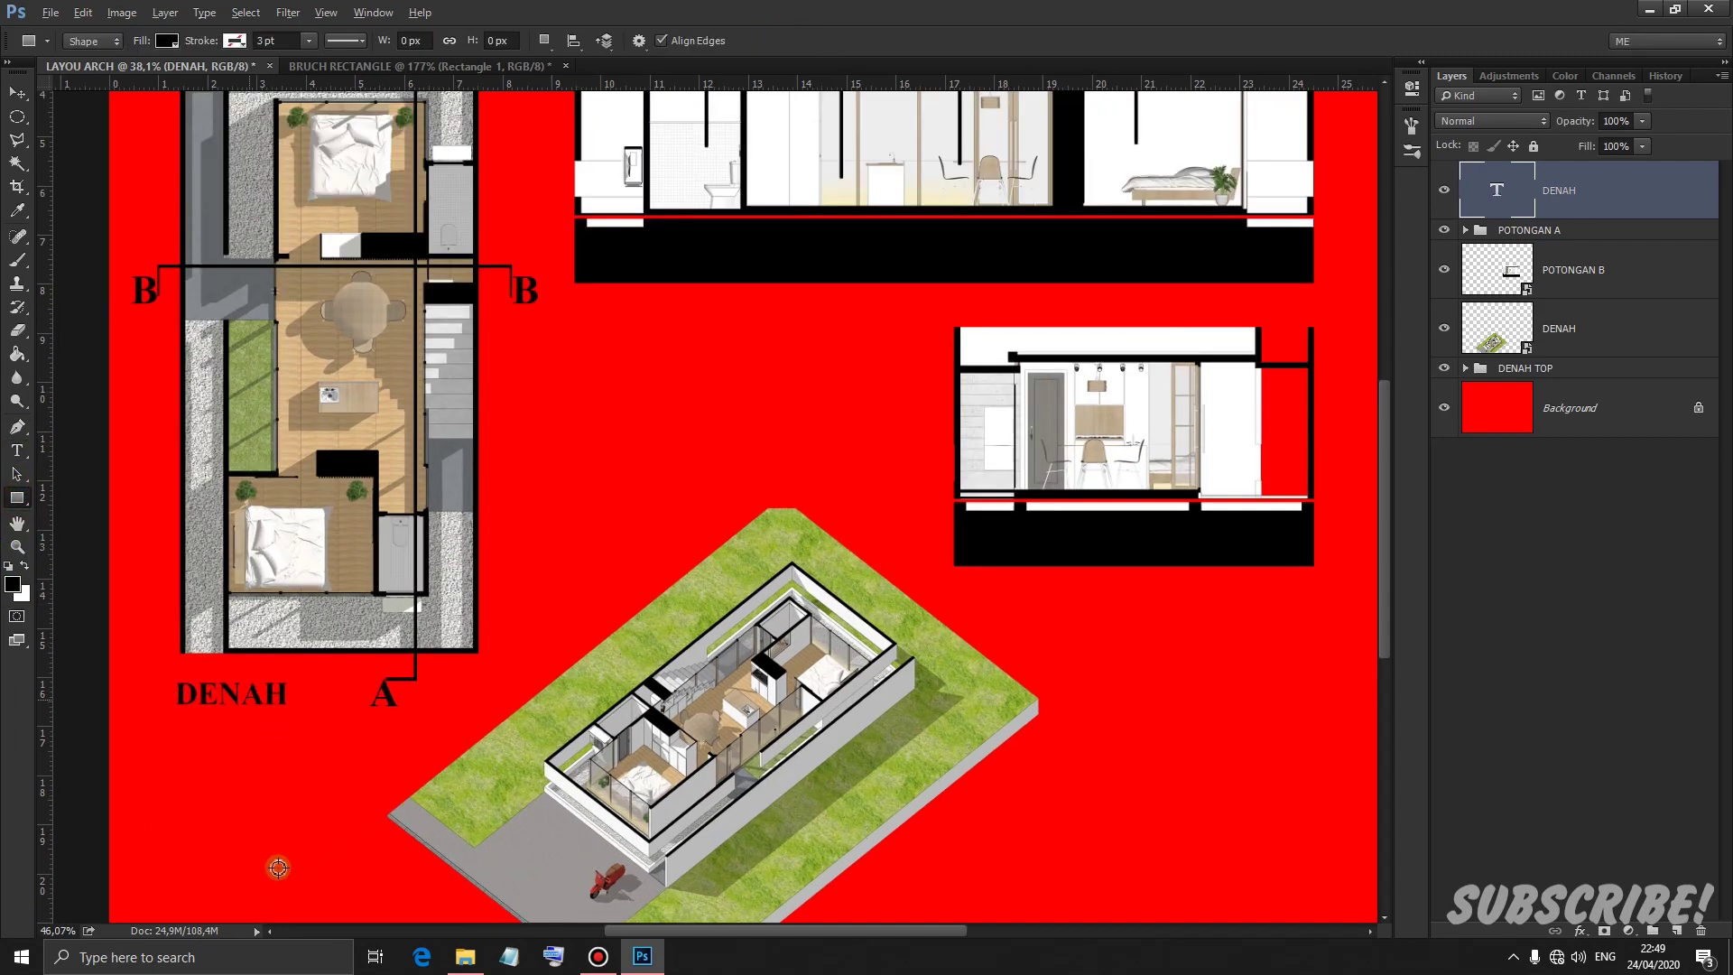
{"action": "scroll", "coordinate": [110, 691], "scroll_direction": "up", "scroll_amount": 1}
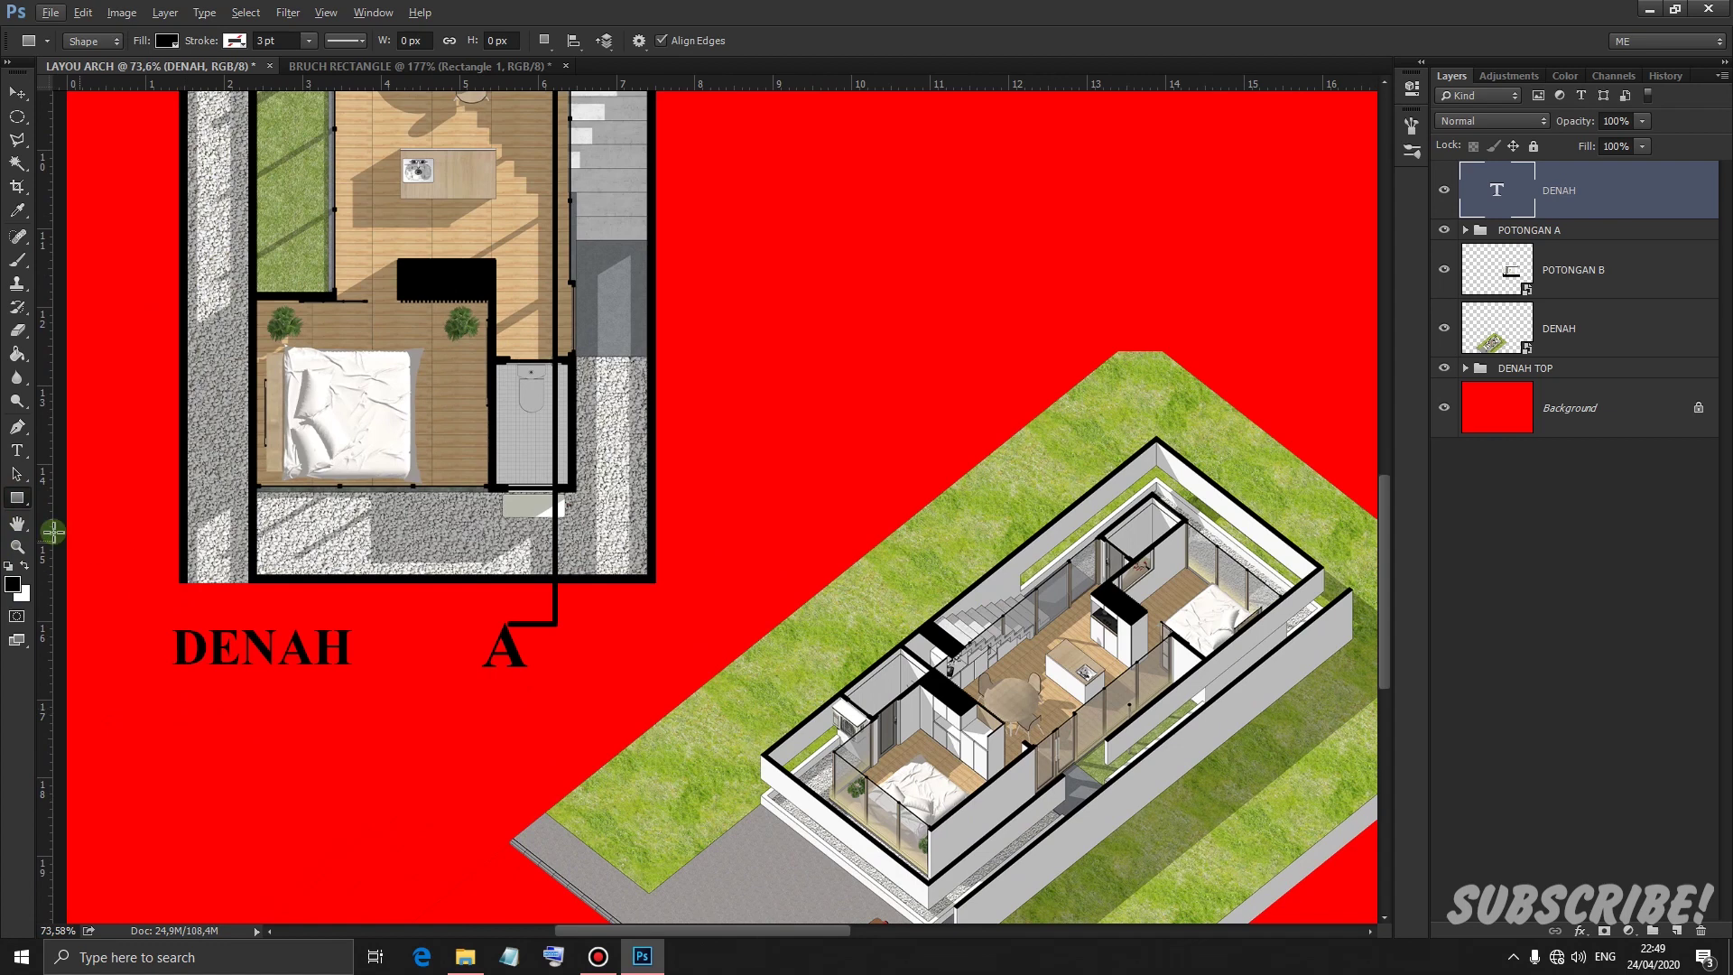
{"action": "left_click", "coordinate": [16, 261]}
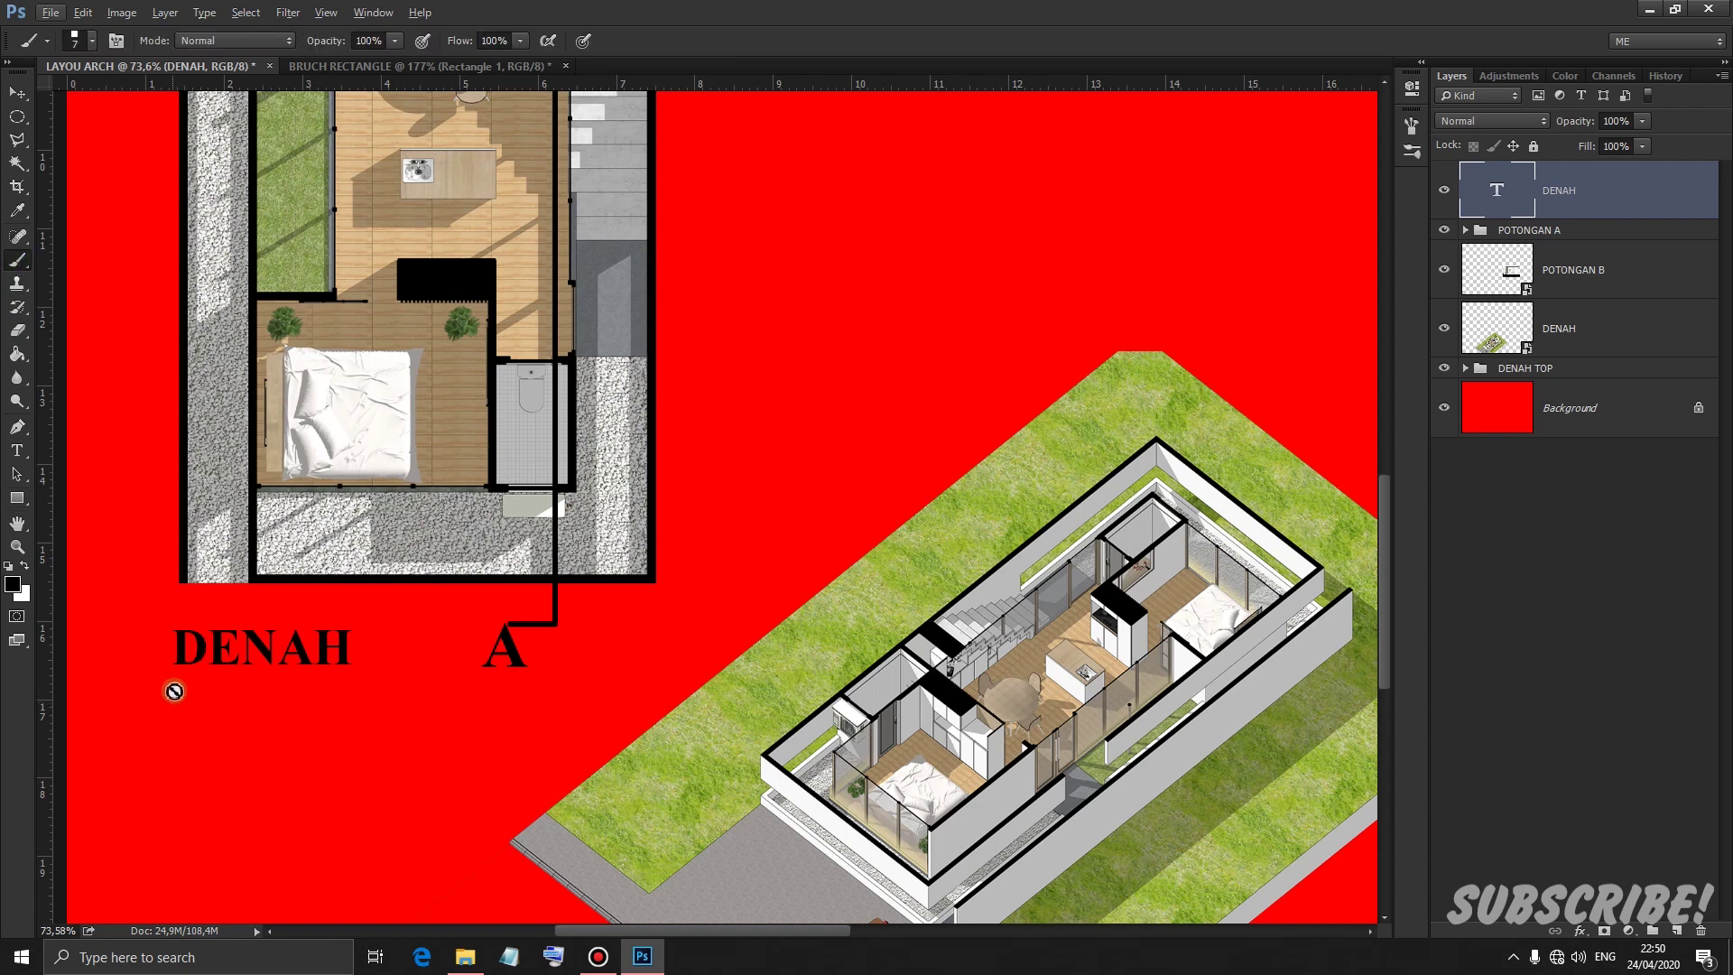
{"action": "left_click", "coordinate": [1676, 931]}
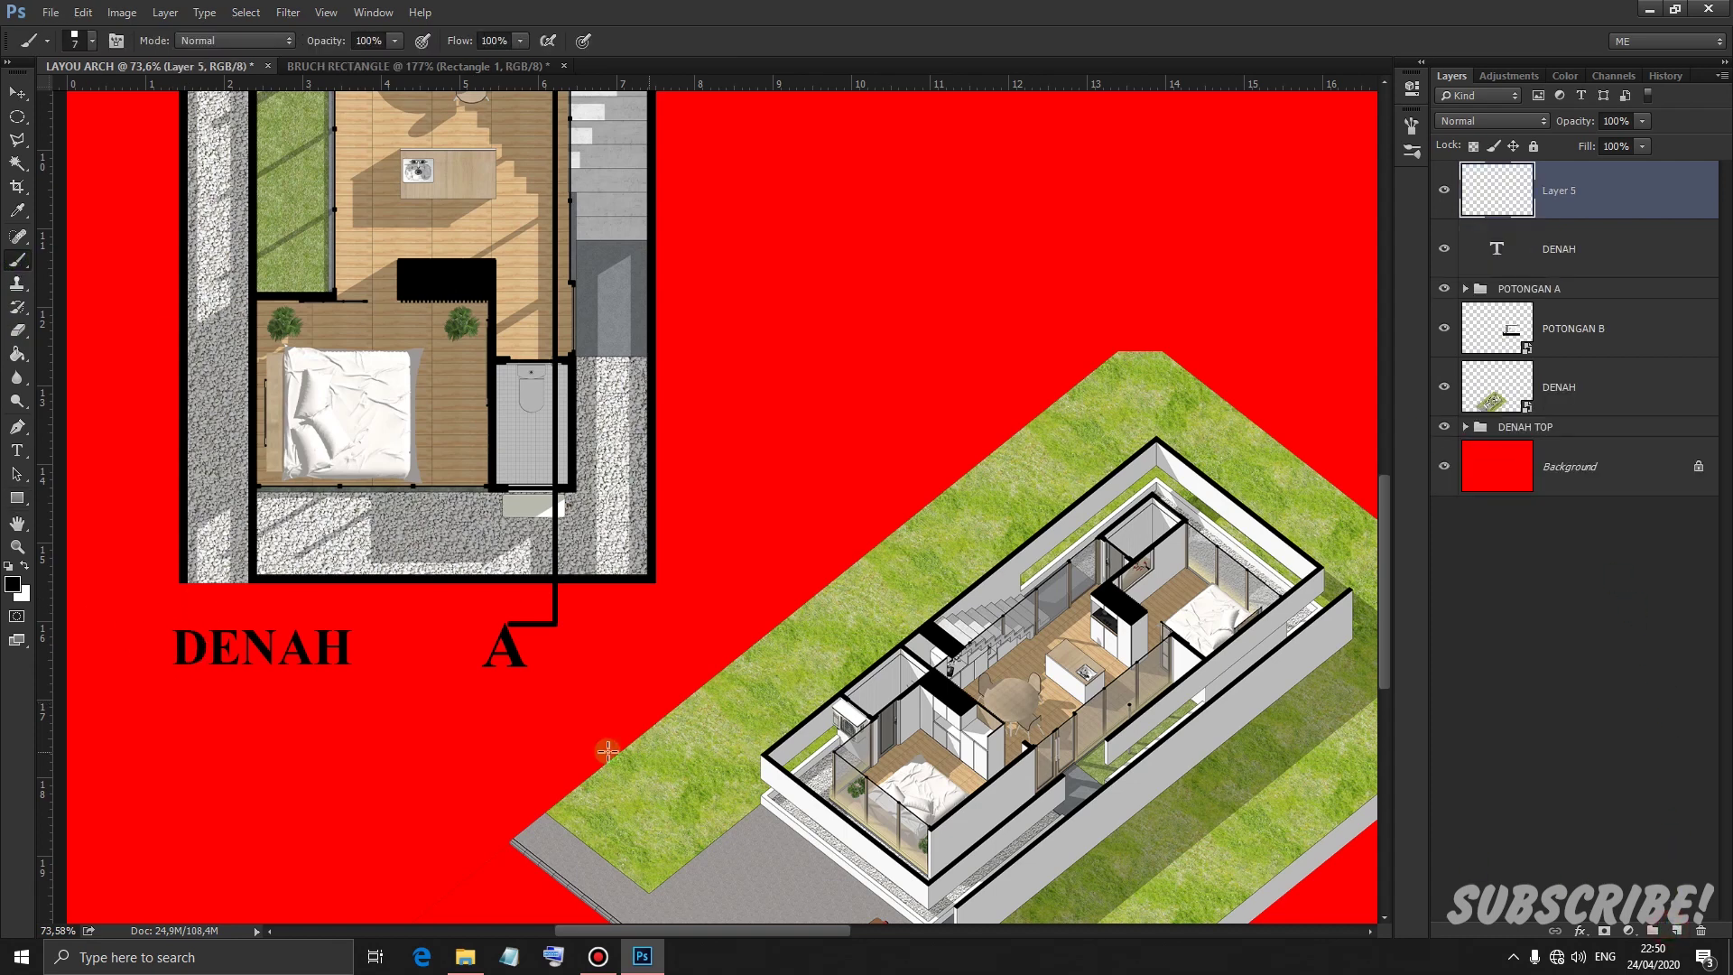
{"action": "left_click_drag", "start_coordinate": [180, 677], "coordinate": [361, 675]}
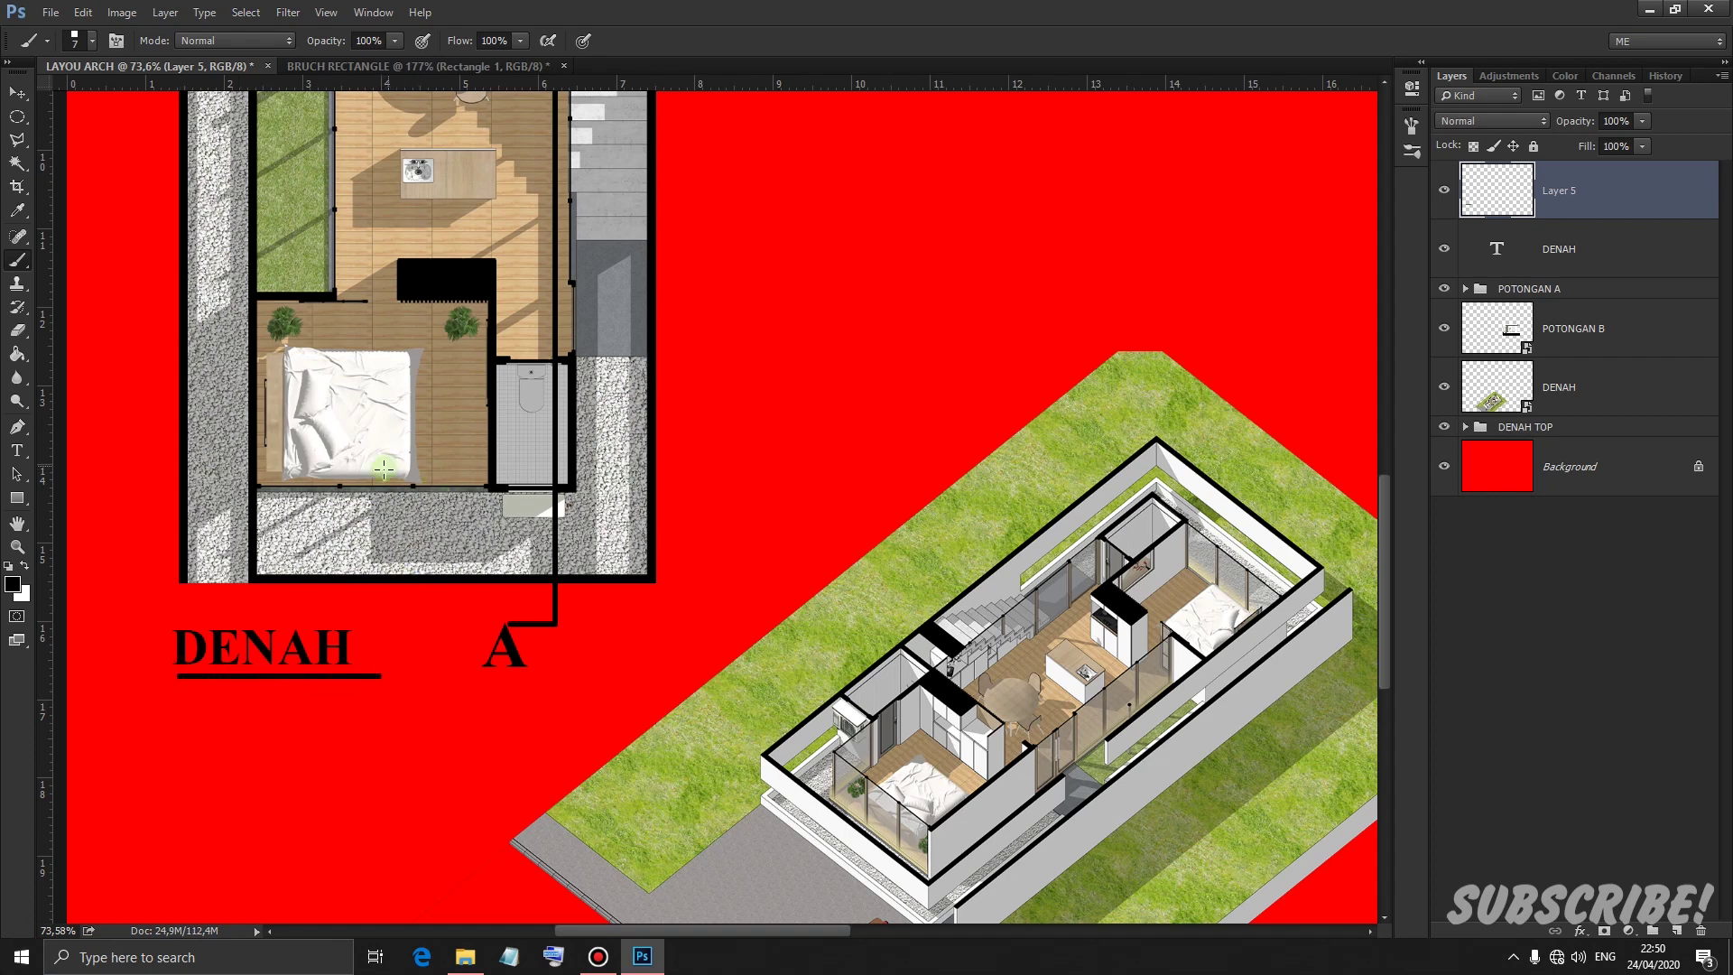
Group the underline layer with the DENAH title text and name the group KET. GAMBAR
{"action": "scroll", "coordinate": [380, 704], "scroll_direction": "down", "scroll_amount": 5}
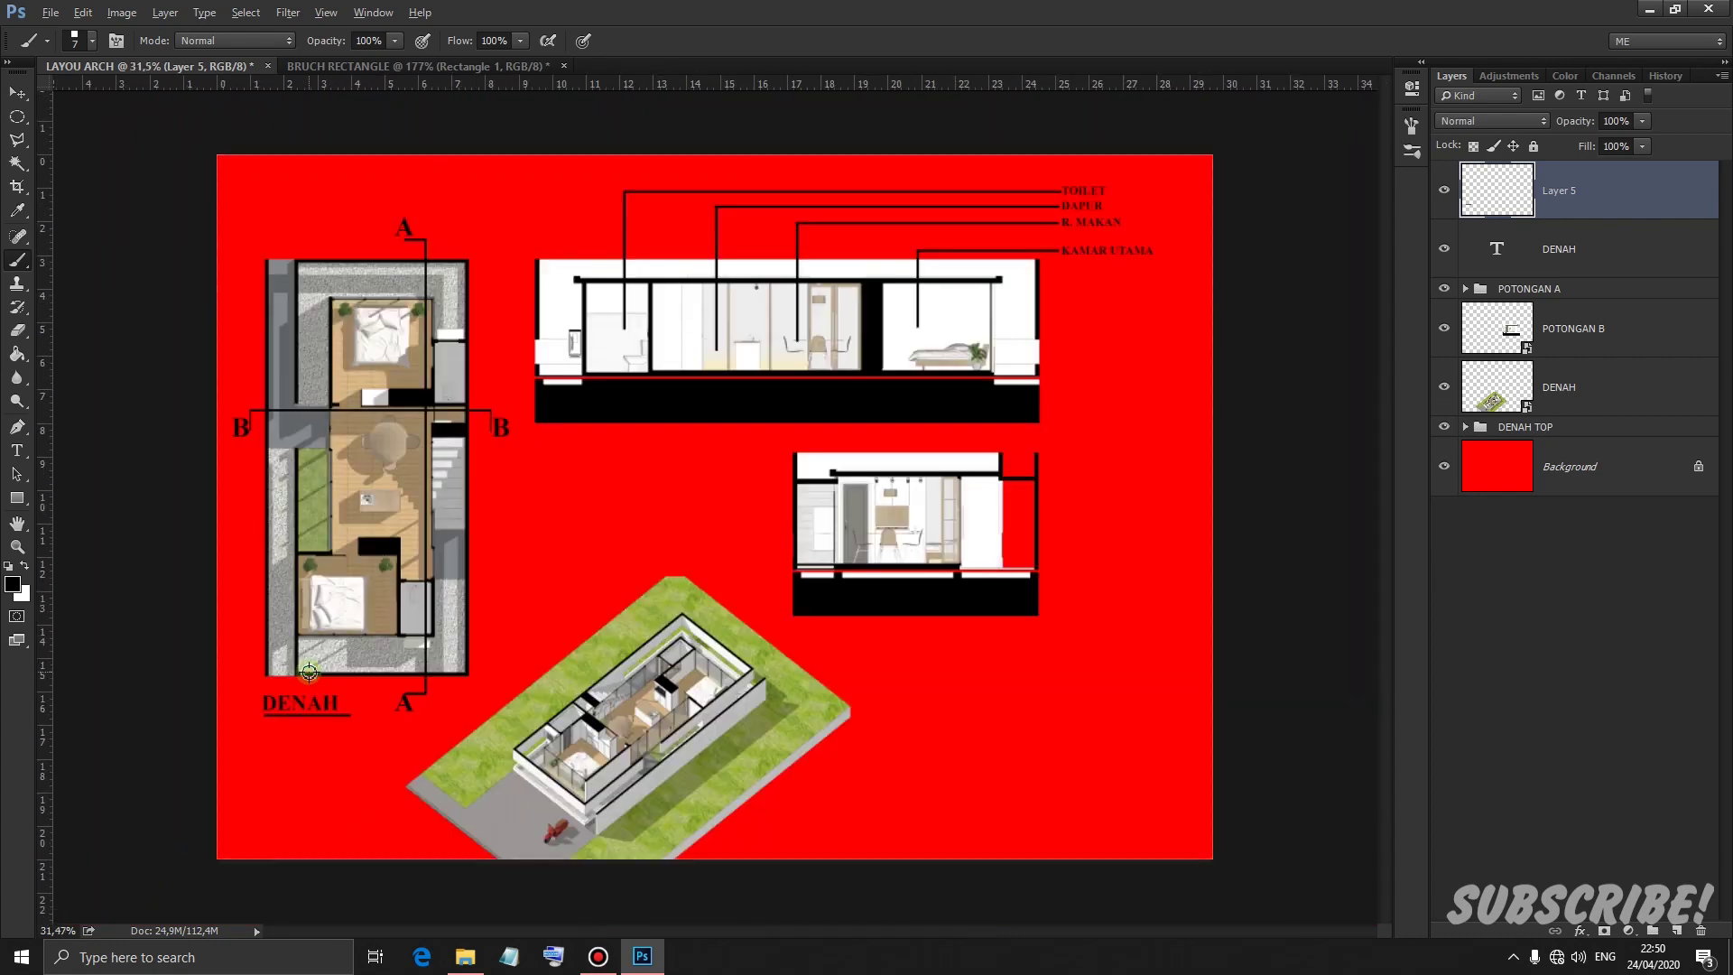
{"action": "left_click", "coordinate": [1607, 238], "text": "shift"}
{"action": "key", "text": "ctrl+g"}
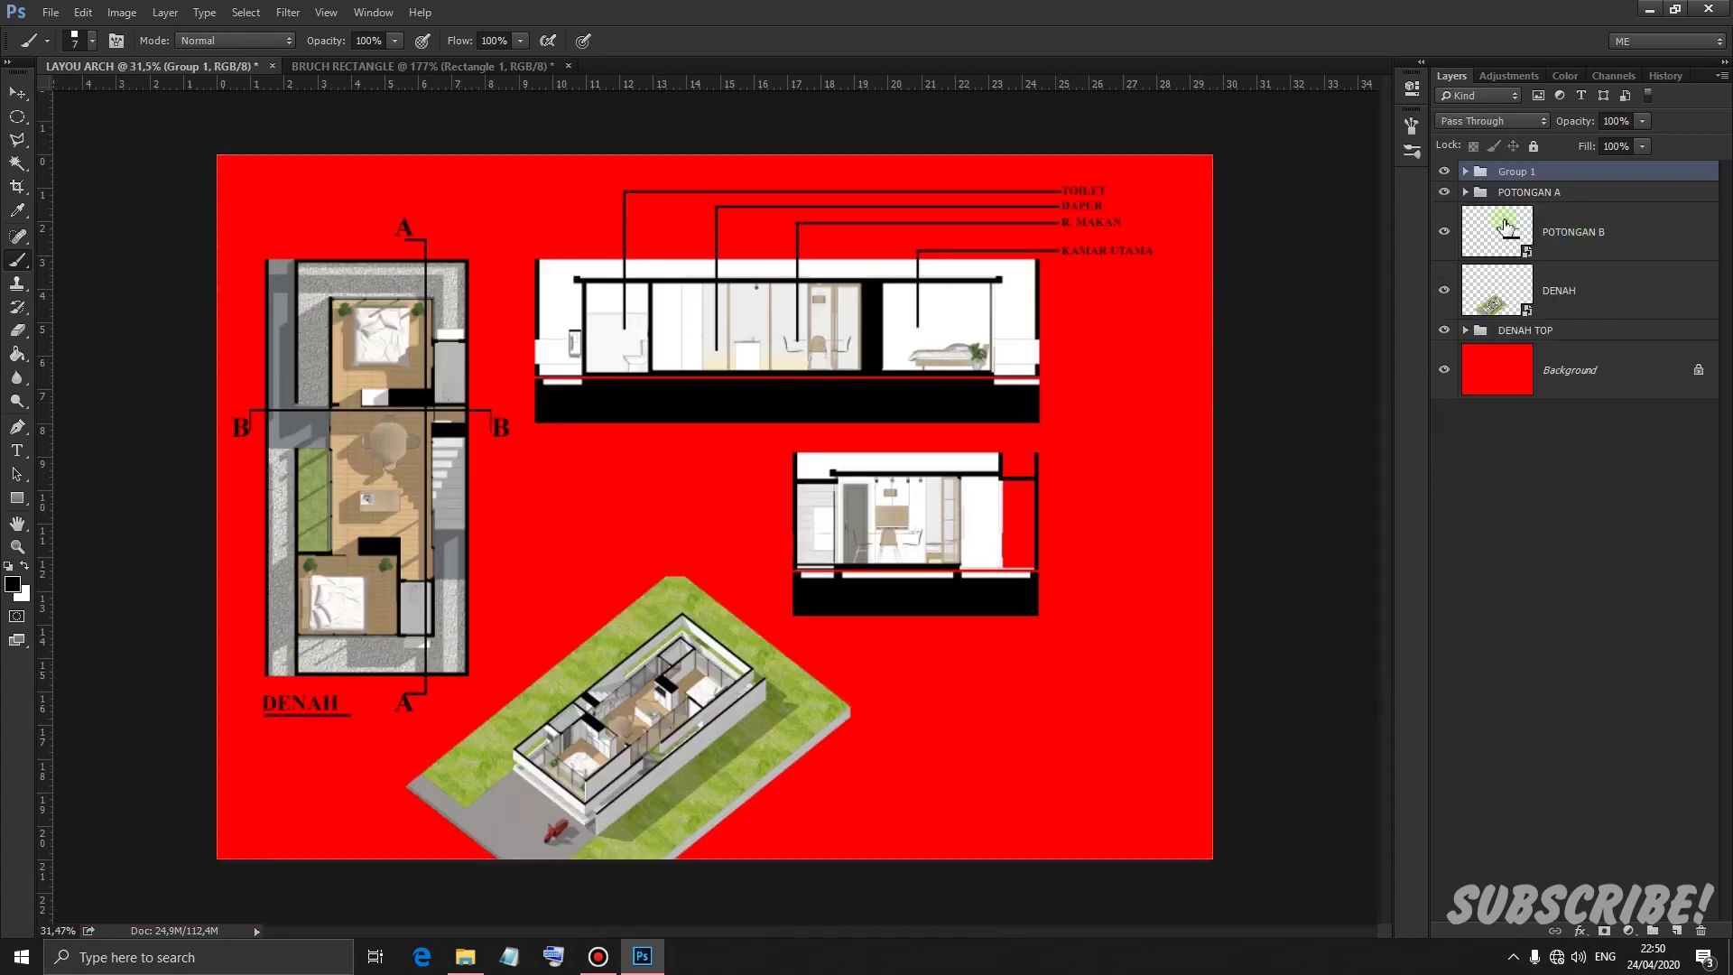
{"action": "double_click", "coordinate": [1524, 172]}
{"action": "type", "text": "KET. GAMBAR"}
{"action": "left_click", "coordinate": [1524, 176]}
Duplicate the KET. GAMBAR group and place the copy beneath the smaller section drawing
{"action": "left_click", "coordinate": [17, 92]}
{"action": "left_click_drag", "start_coordinate": [501, 591], "coordinate": [474, 581]}
{"action": "mouse_move", "coordinate": [319, 727]}
{"action": "left_mouse_down"}
{"action": "mouse_move", "coordinate": [870, 657]}
{"action": "mouse_move", "coordinate": [853, 651]}
{"action": "left_mouse_up"}
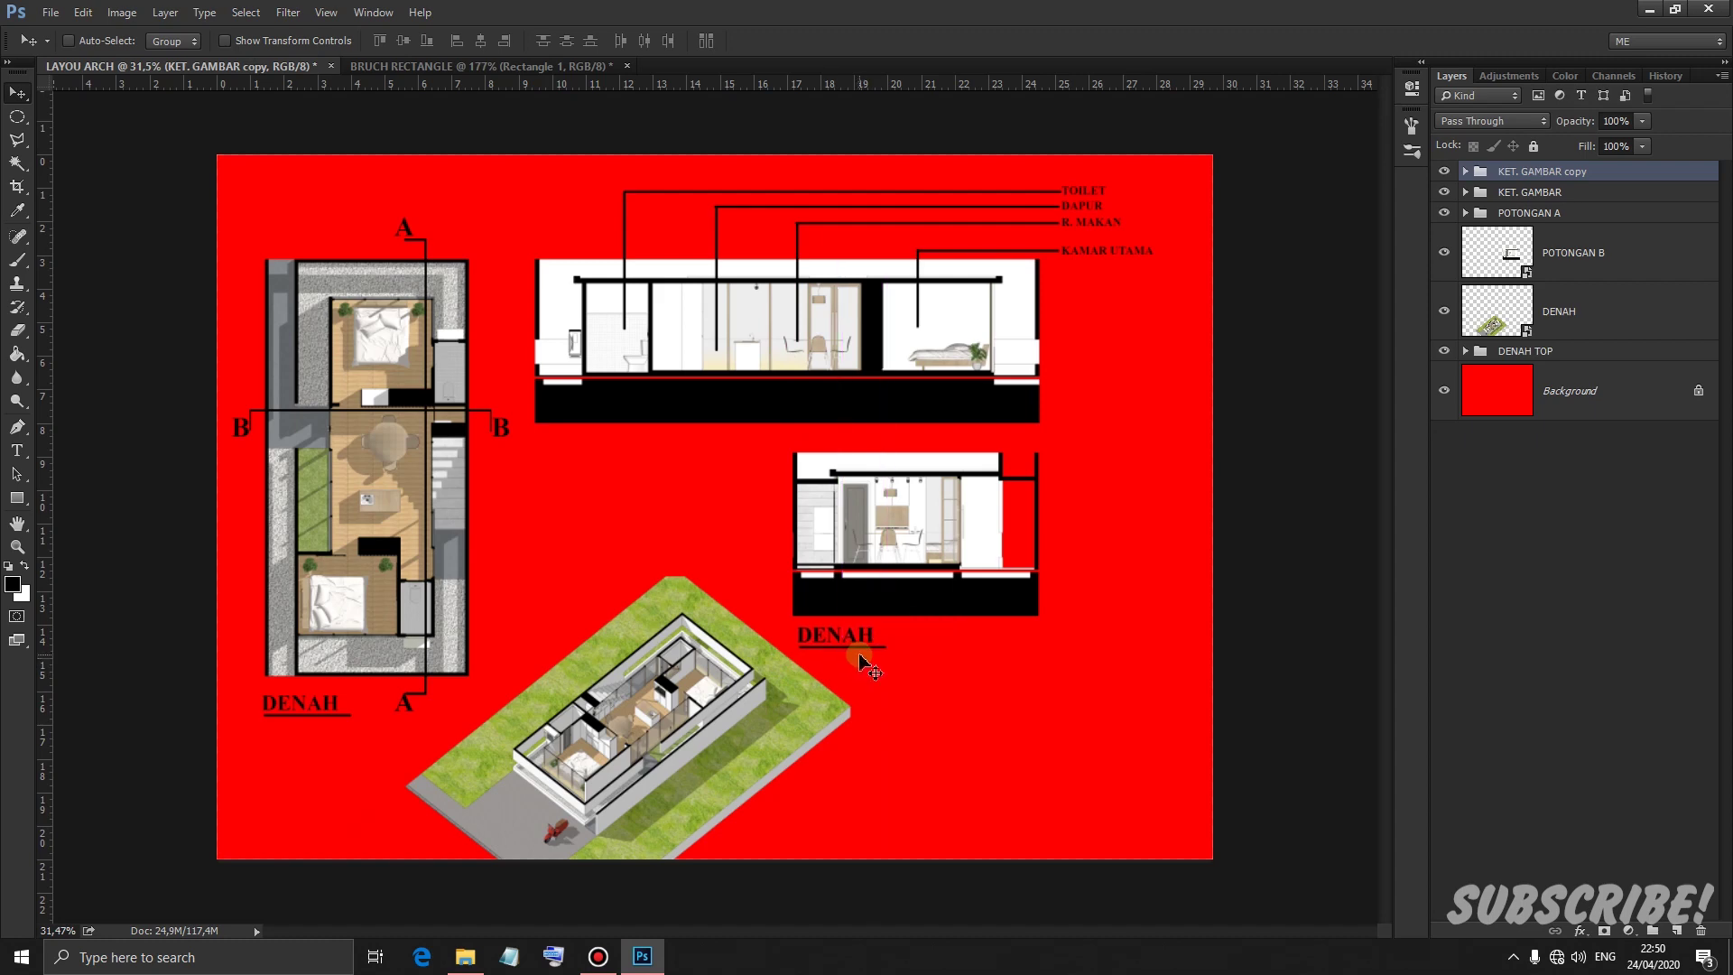
Change the title text in the copied KET. GAMBAR group to SECTION B-B
{"action": "key", "text": "t"}
{"action": "left_click", "coordinate": [1466, 173]}
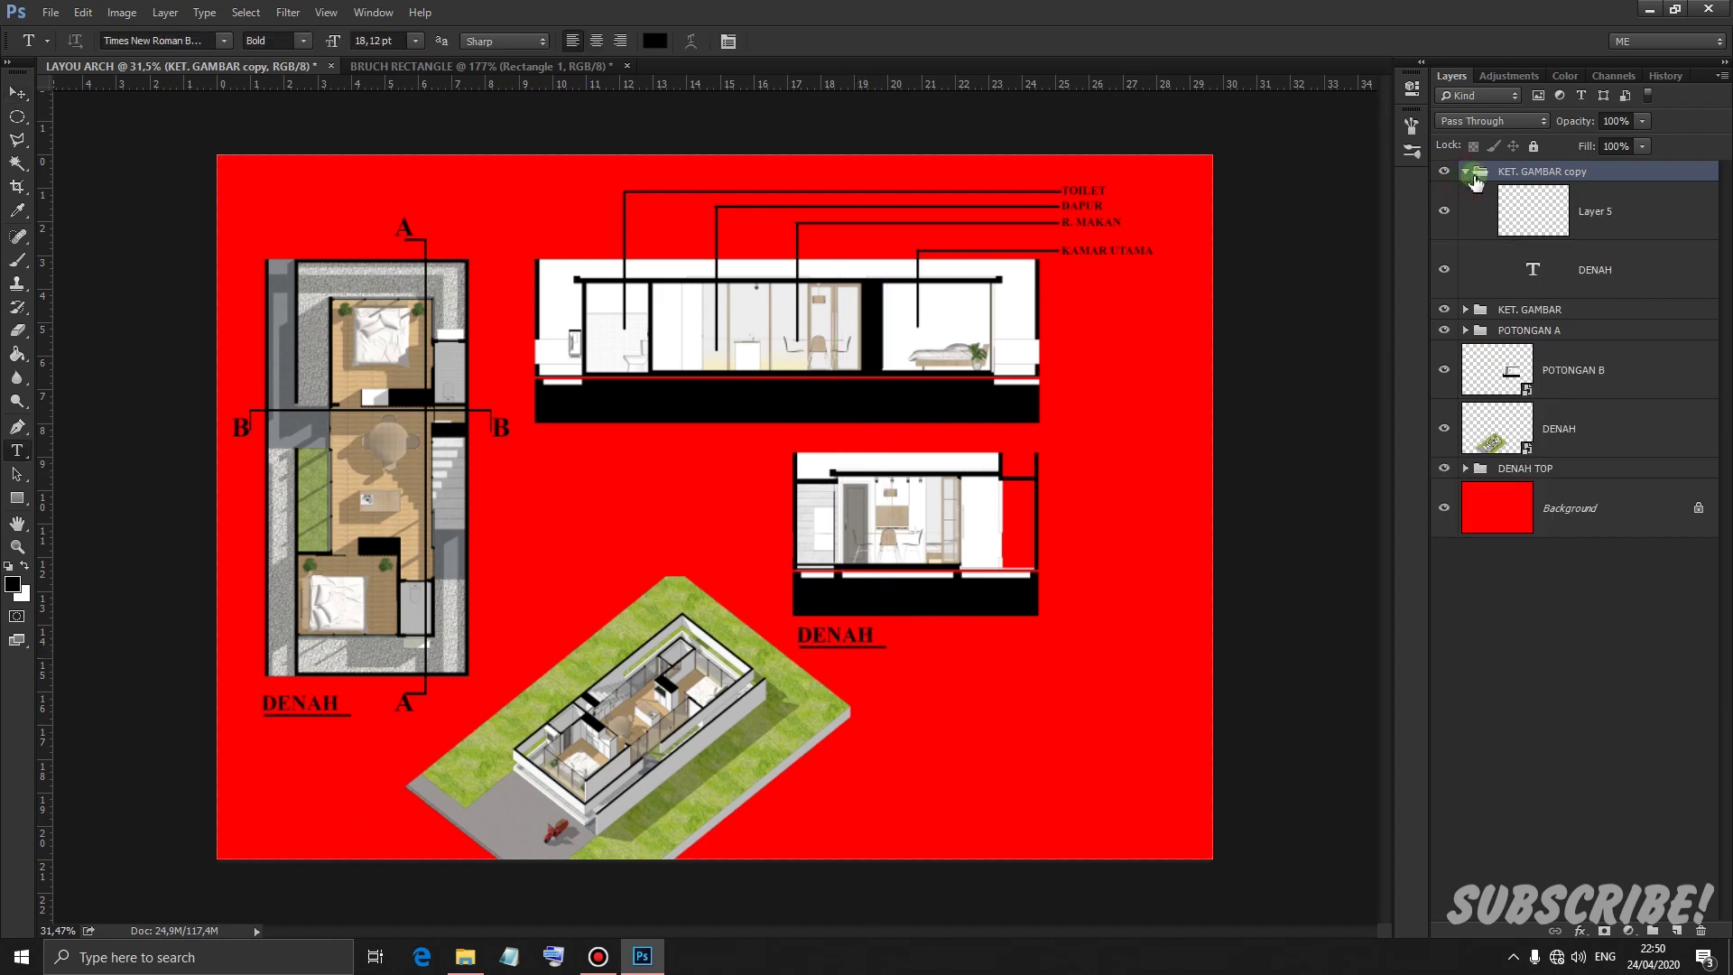
{"action": "left_click", "coordinate": [1596, 217]}
{"action": "left_click", "coordinate": [1591, 271]}
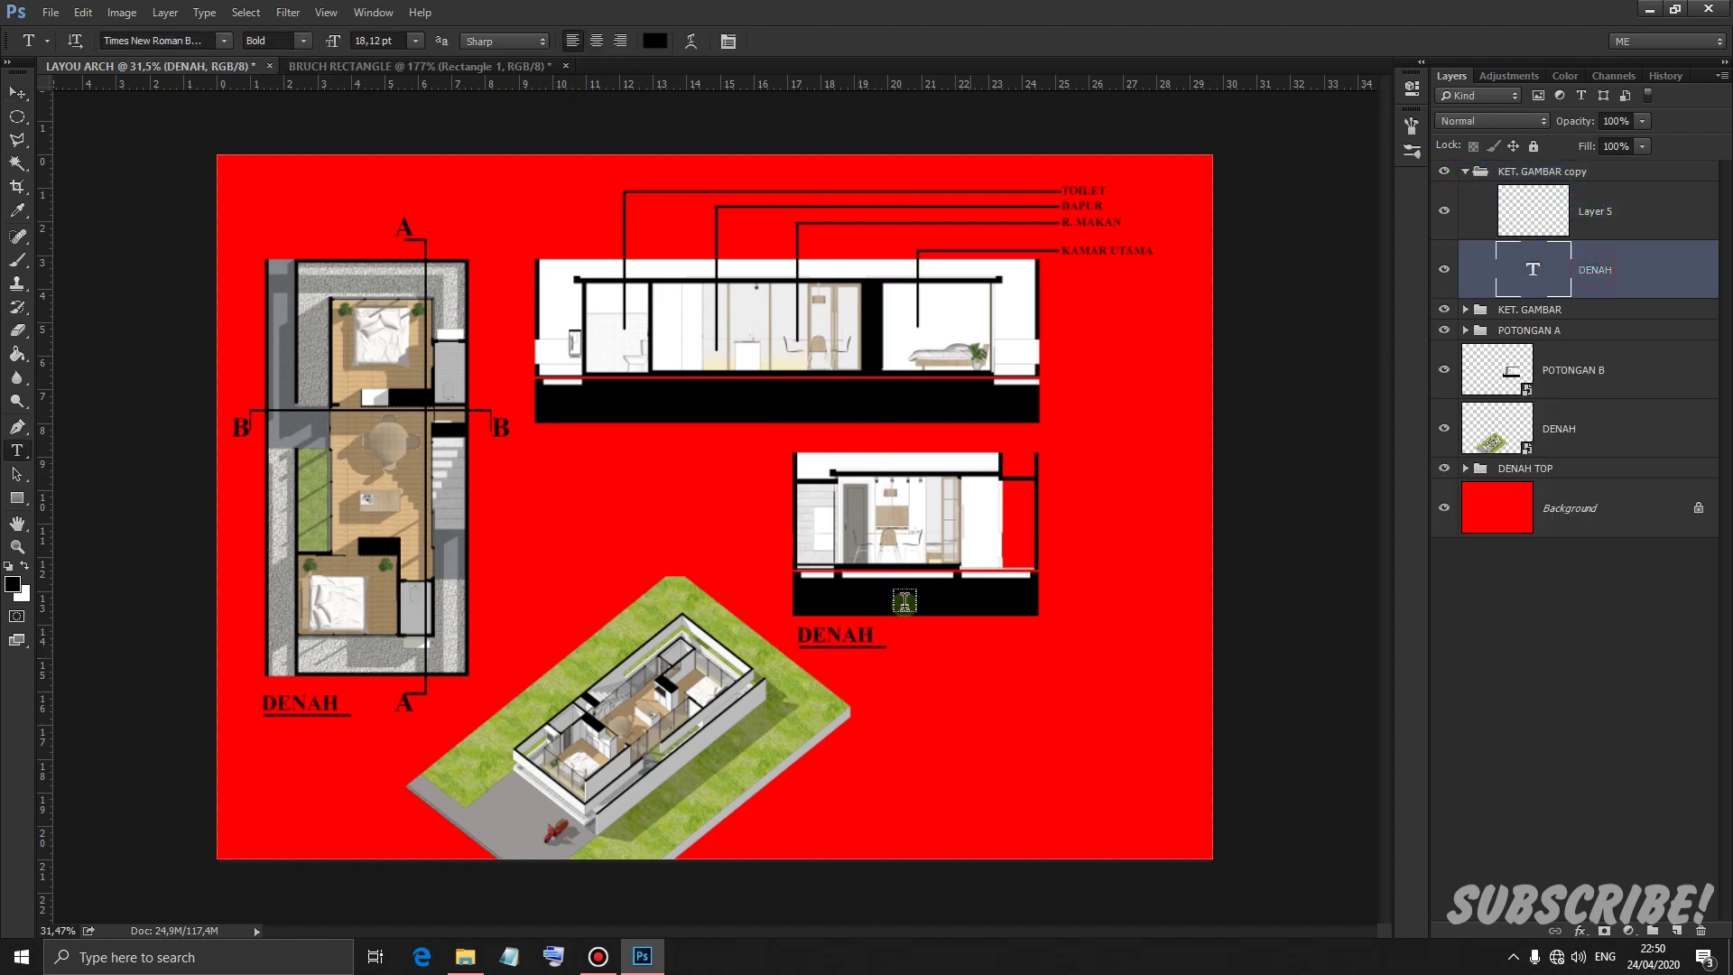
{"action": "left_click", "coordinate": [852, 622]}
{"action": "double_click", "coordinate": [848, 623]}
{"action": "type", "text": "POTO"}
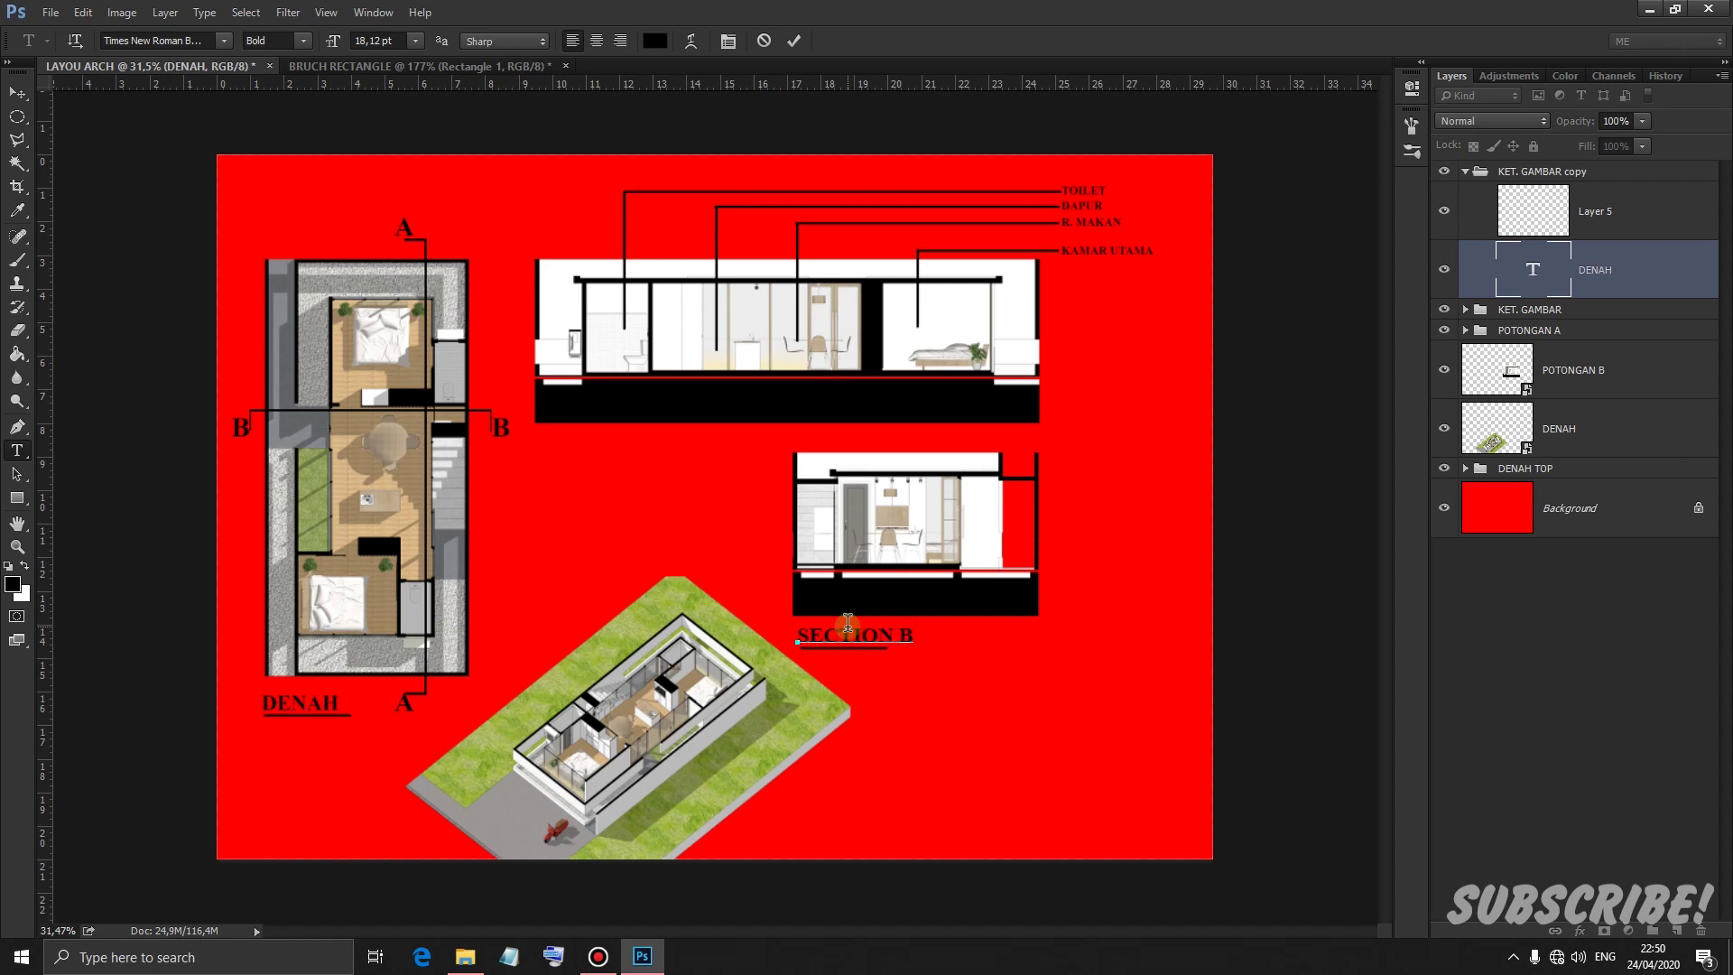
{"action": "left_click", "coordinate": [793, 41]}
Start a free transform on the underline layer beneath the SECTION B-B title
{"action": "left_click", "coordinate": [1577, 250]}
{"action": "left_click", "coordinate": [1593, 206]}
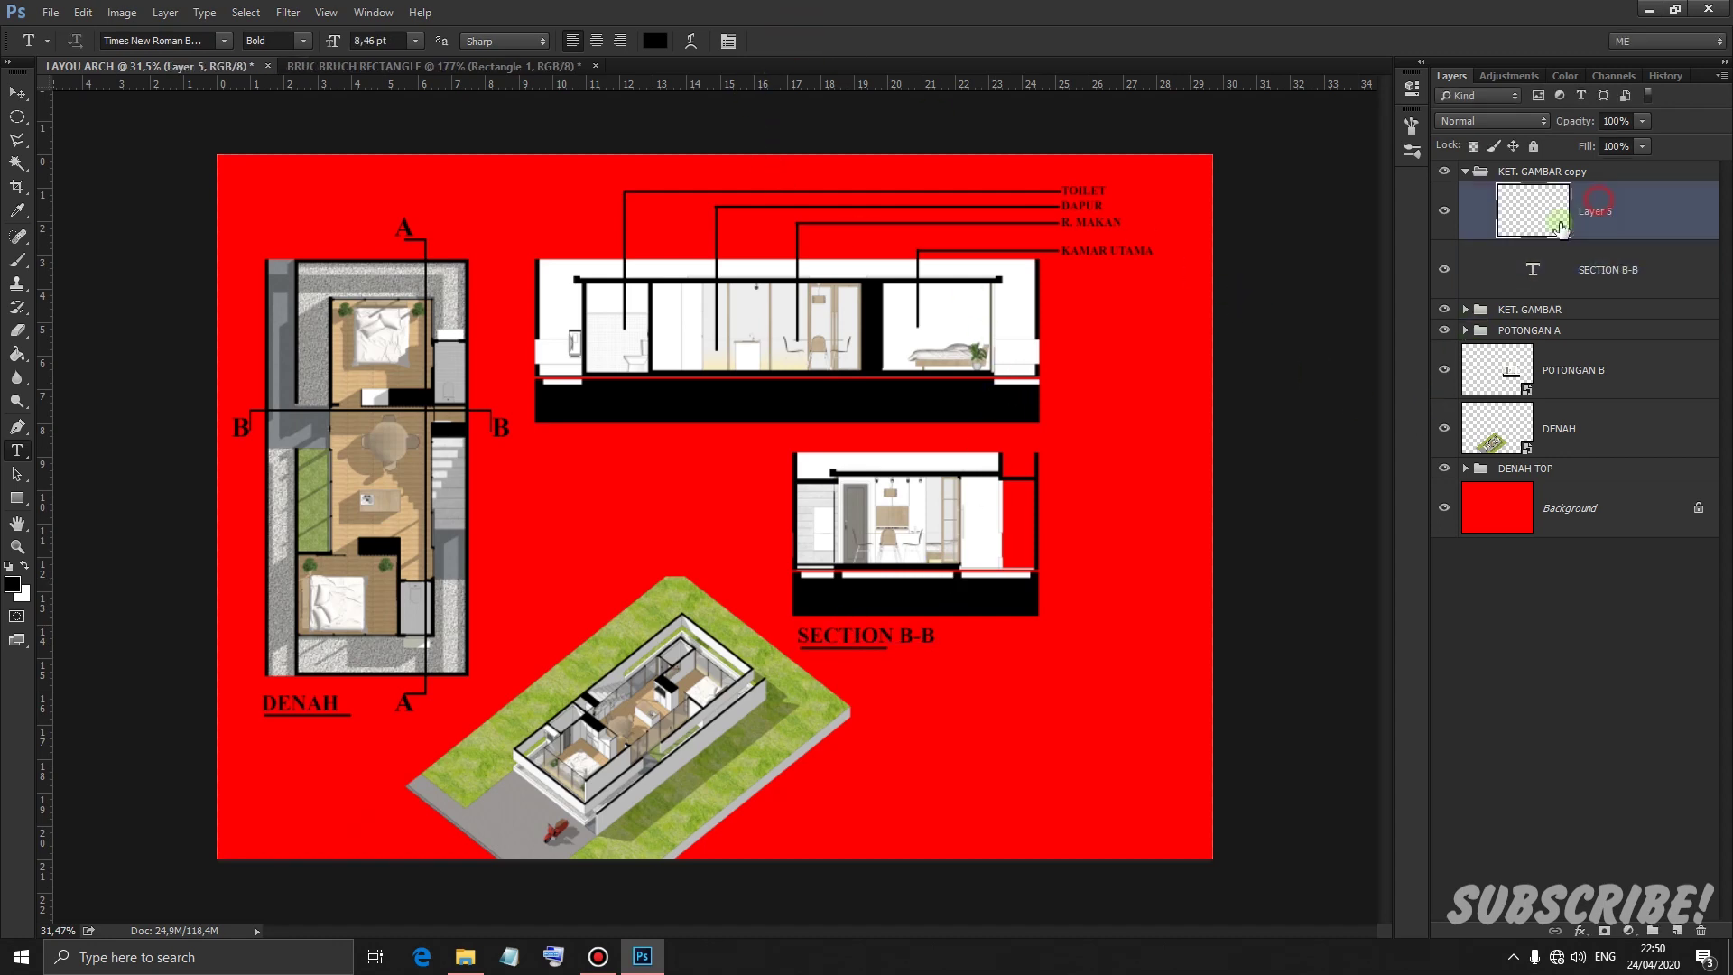
{"action": "key", "text": "ctrl+t"}
{"action": "scroll", "coordinate": [885, 670], "scroll_direction": "up", "scroll_amount": 2}
{"action": "scroll", "coordinate": [880, 668], "scroll_direction": "up", "scroll_amount": 6}
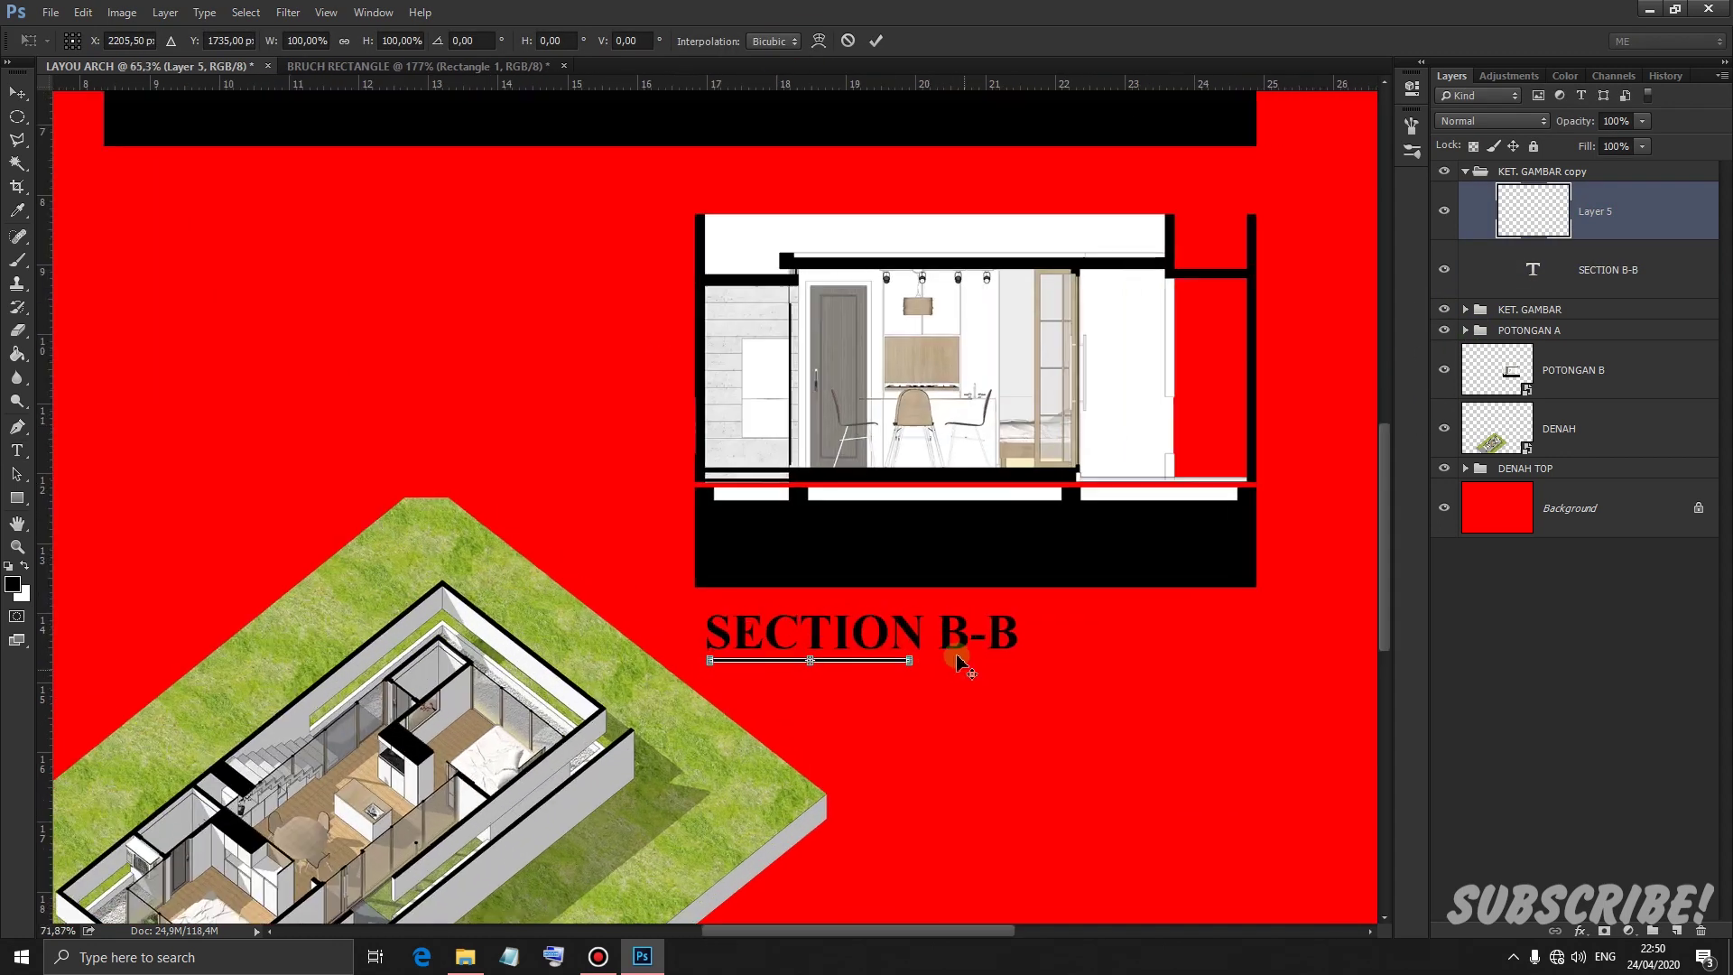
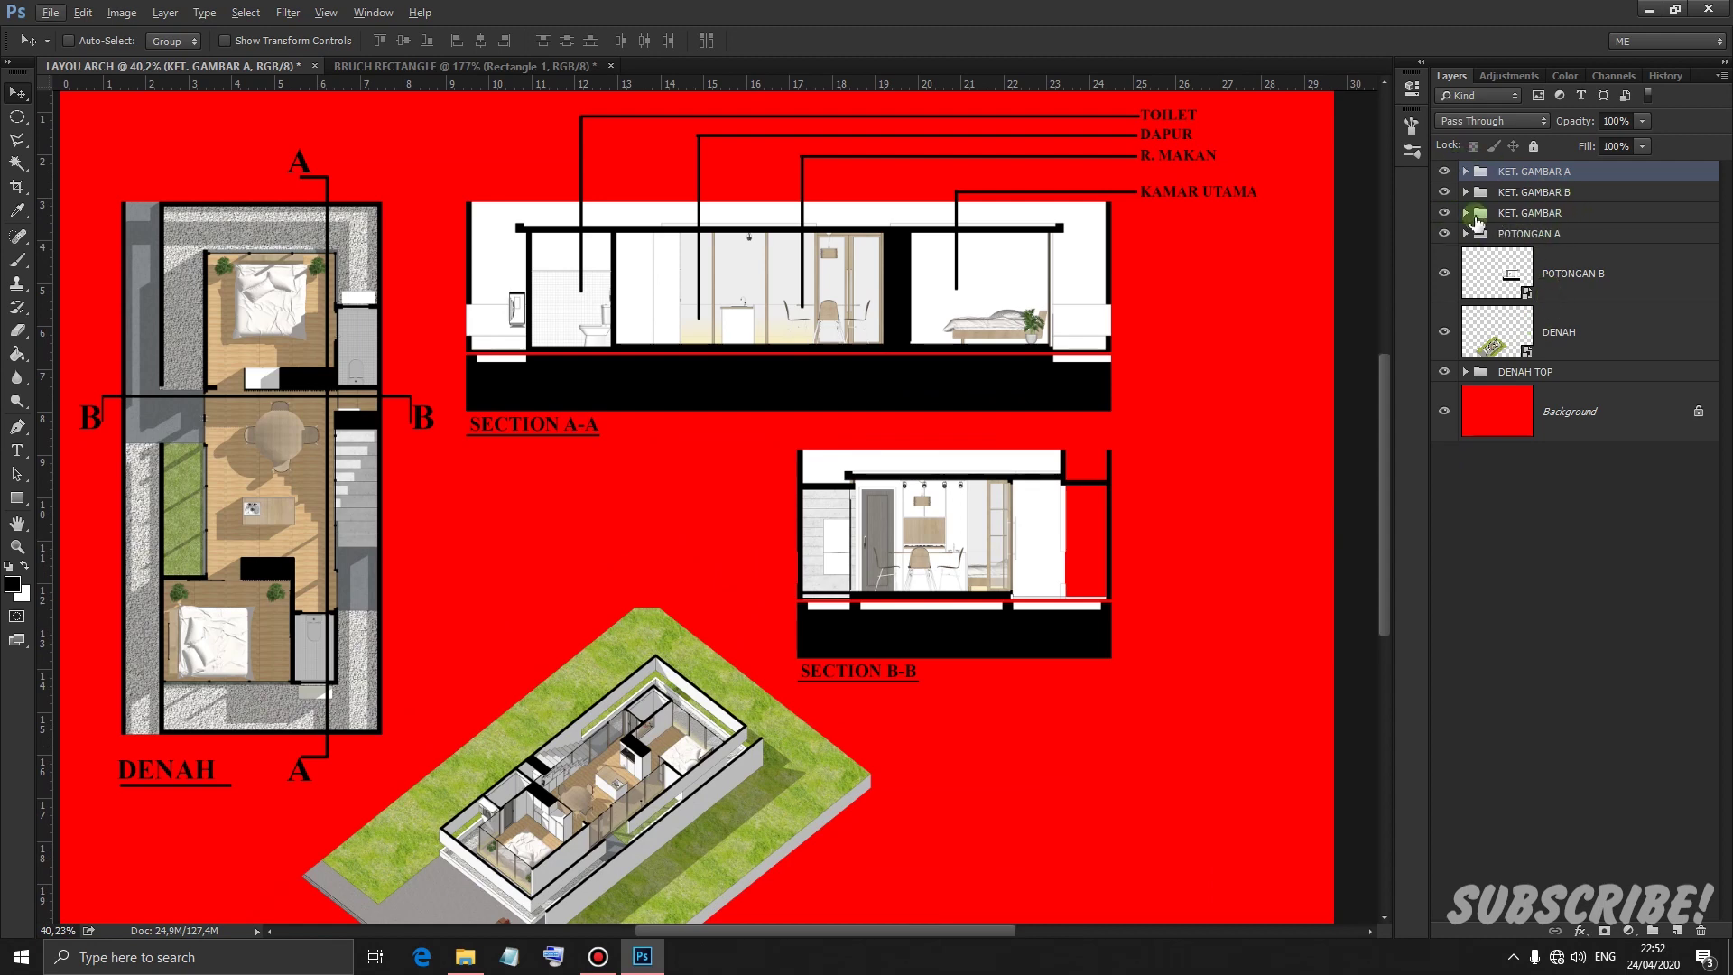
Group the KET. GAMBAR A, KET. GAMBAR B and KET. GAMBAR groups into a new group named KET. GAMBAR
{"action": "left_click", "coordinate": [1447, 216]}
{"action": "left_click", "coordinate": [1517, 215]}
{"action": "left_click", "coordinate": [1532, 183], "text": "shift"}
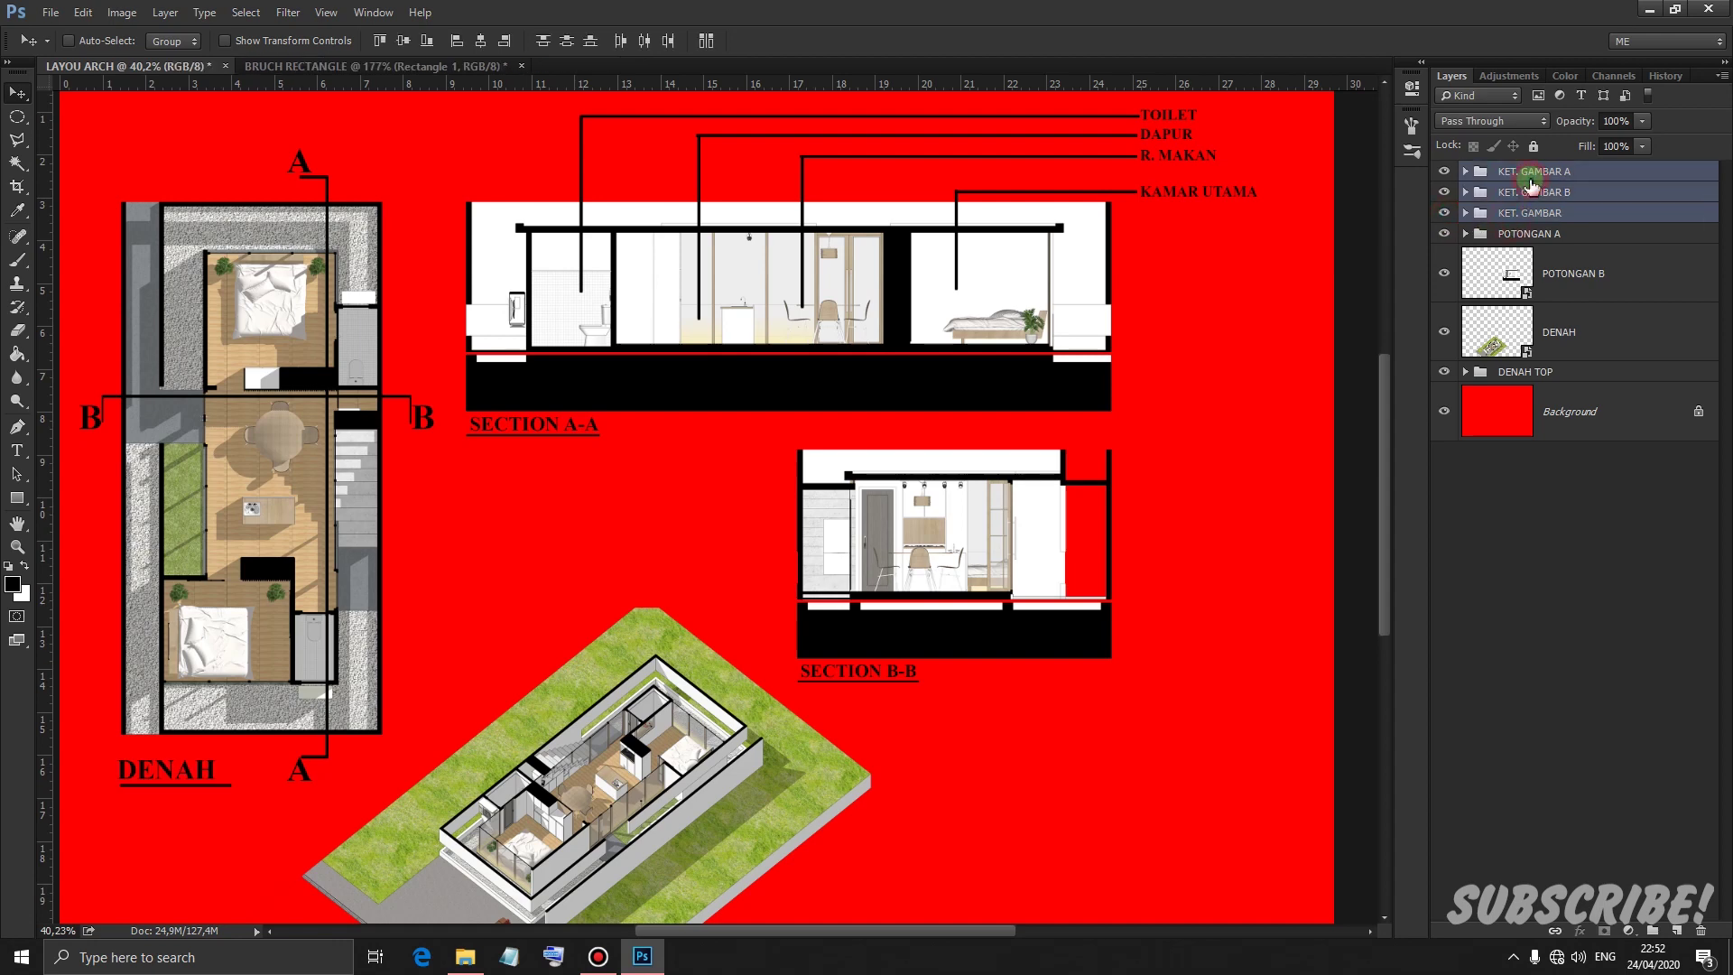
{"action": "key", "text": "ctrl+g"}
{"action": "double_click", "coordinate": [1524, 173]}
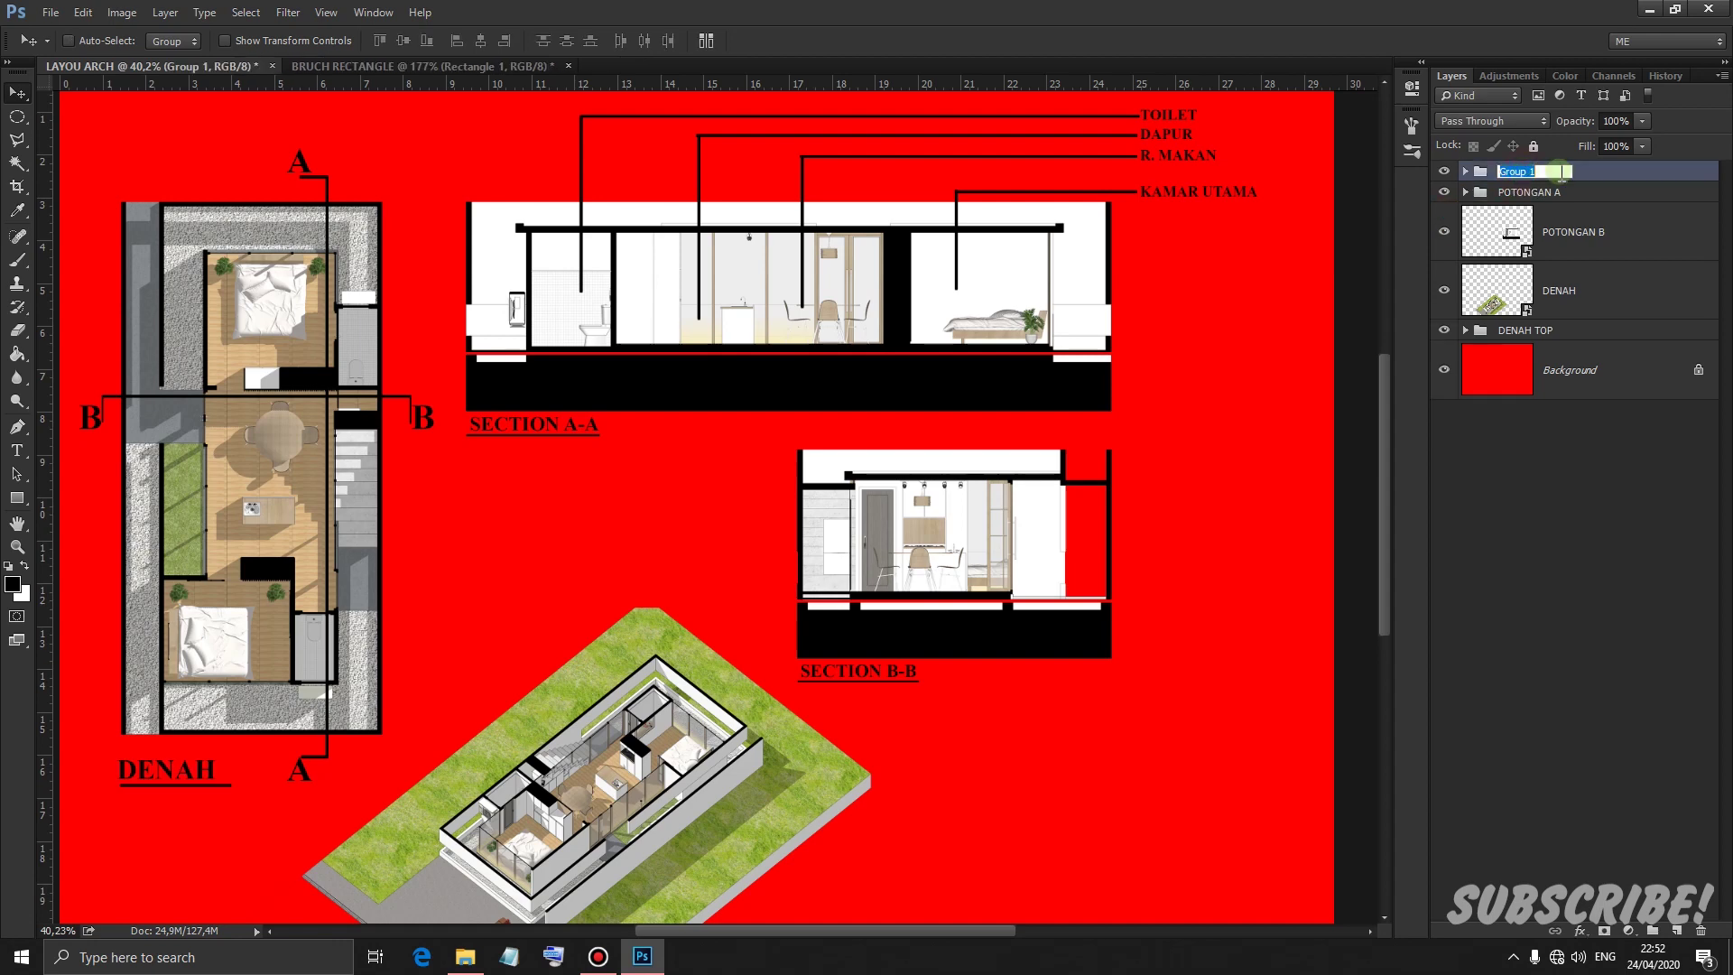
{"action": "type", "text": "KET. GAMBAR"}
{"action": "left_click", "coordinate": [1557, 174]}
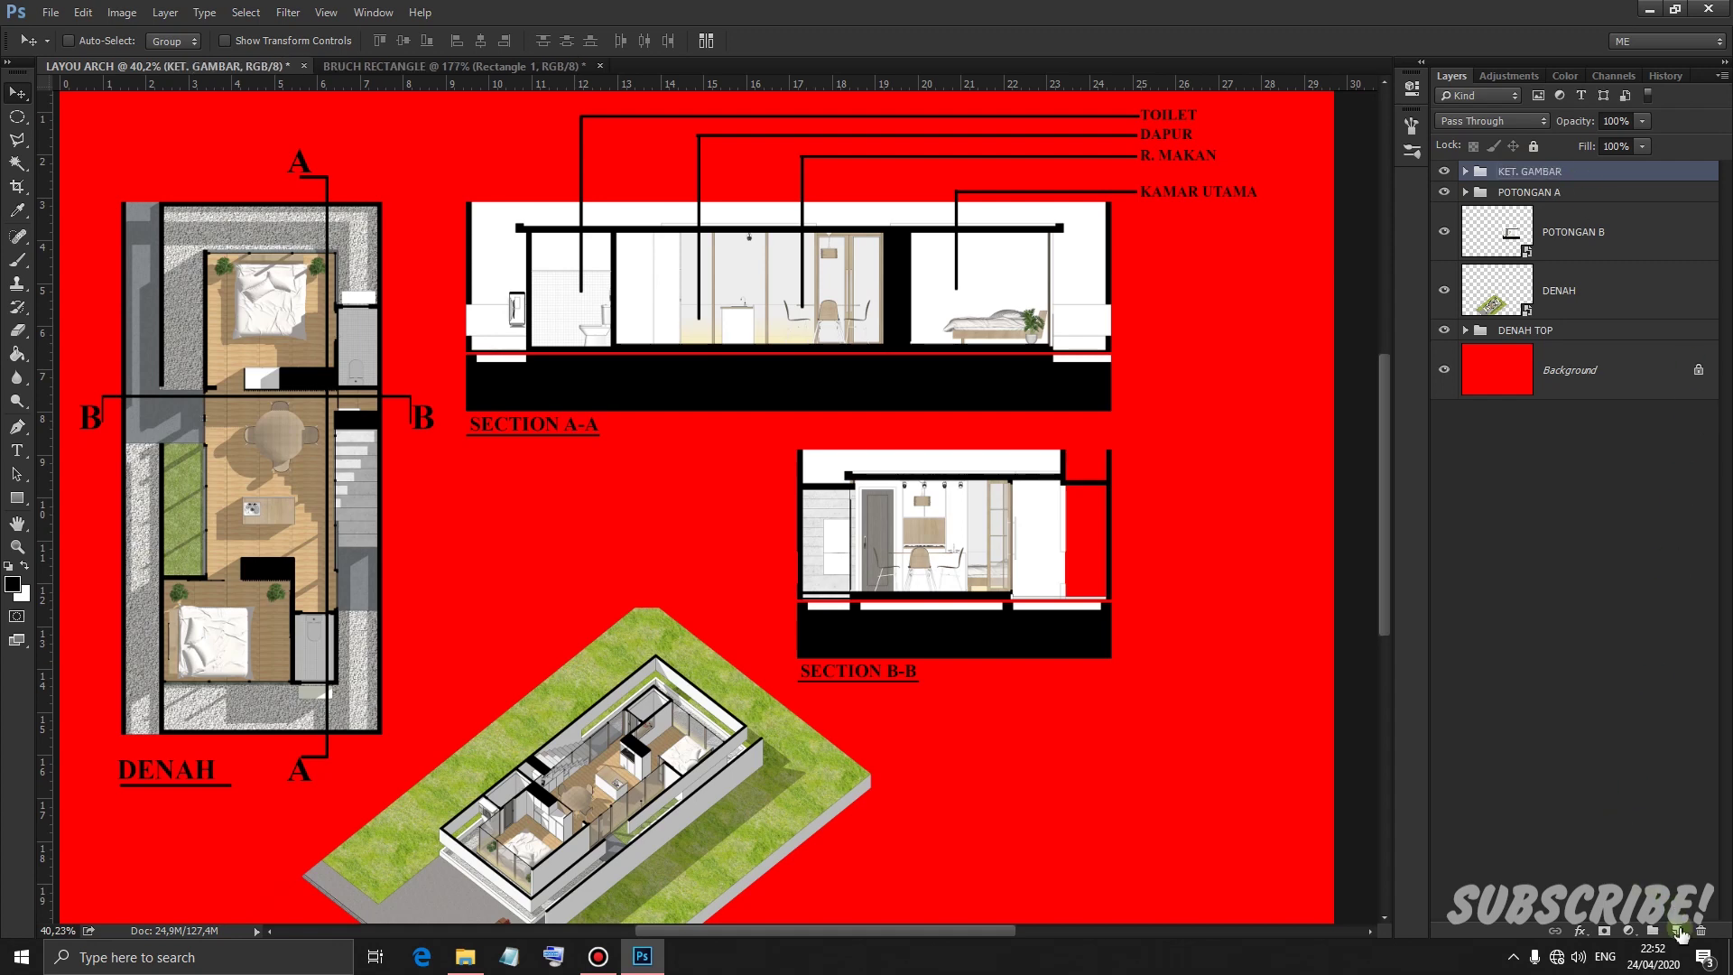
Add a new layer and draw a black circle about 216 px in diameter below the SECTION B-B drawing with the Ellipse Tool
{"action": "left_click", "coordinate": [732, 650]}
{"action": "left_click", "coordinate": [1675, 931]}
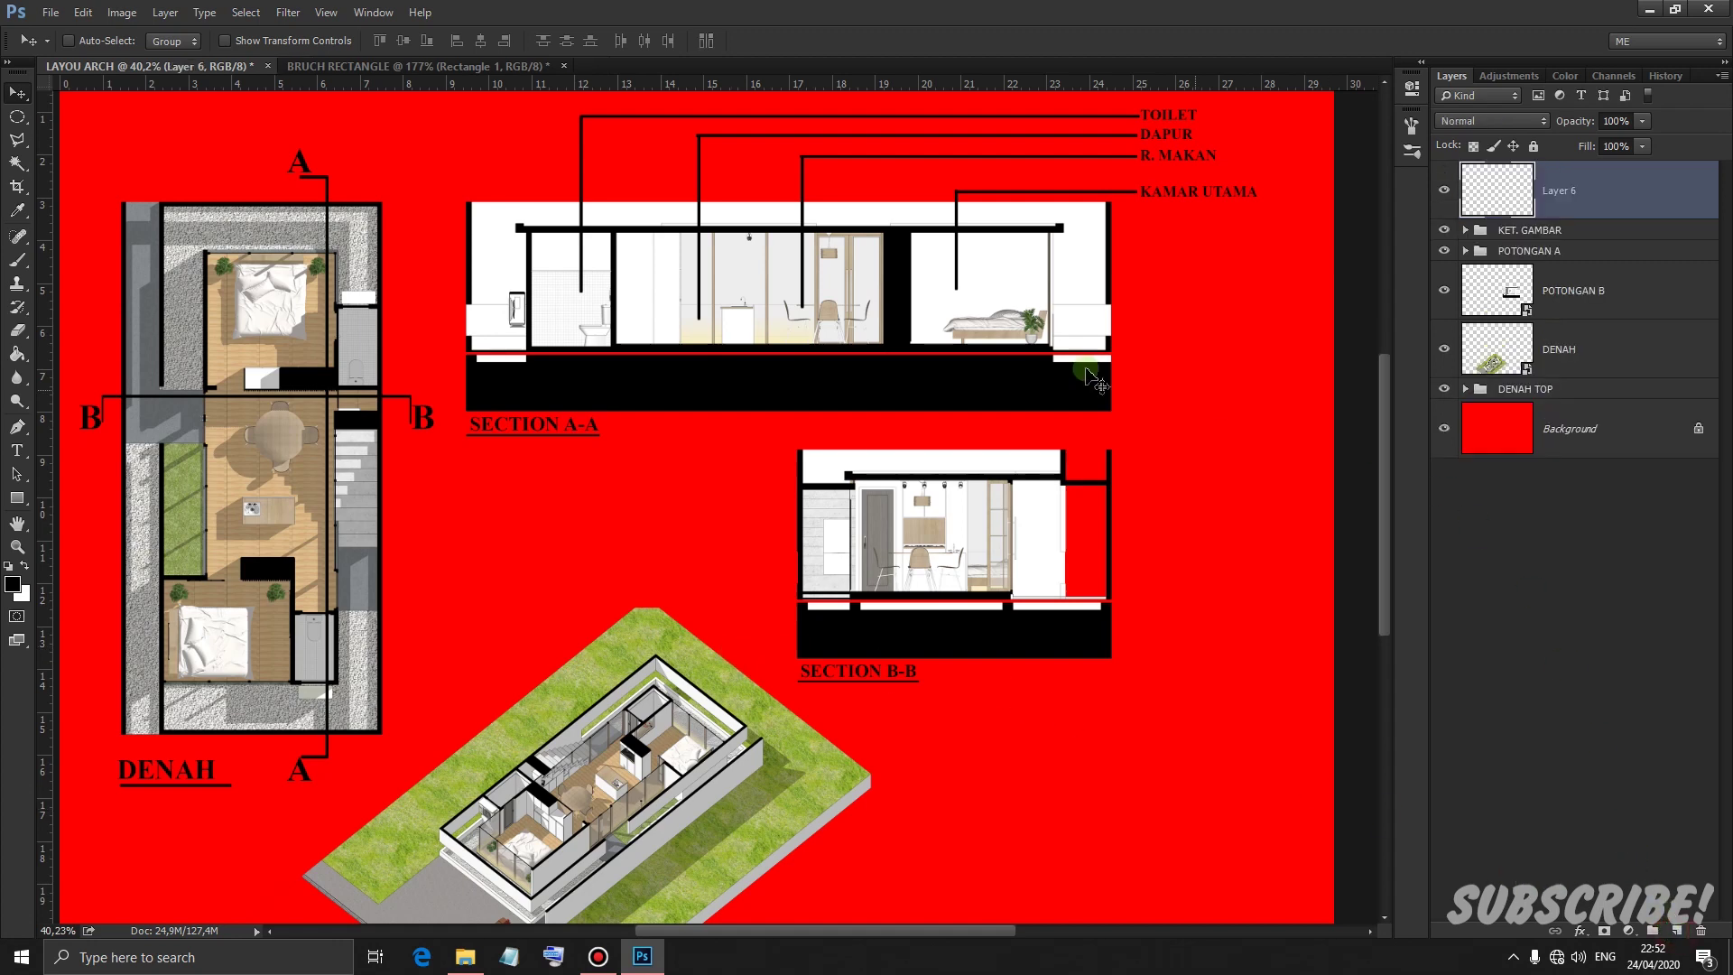
{"action": "left_click", "coordinate": [15, 498]}
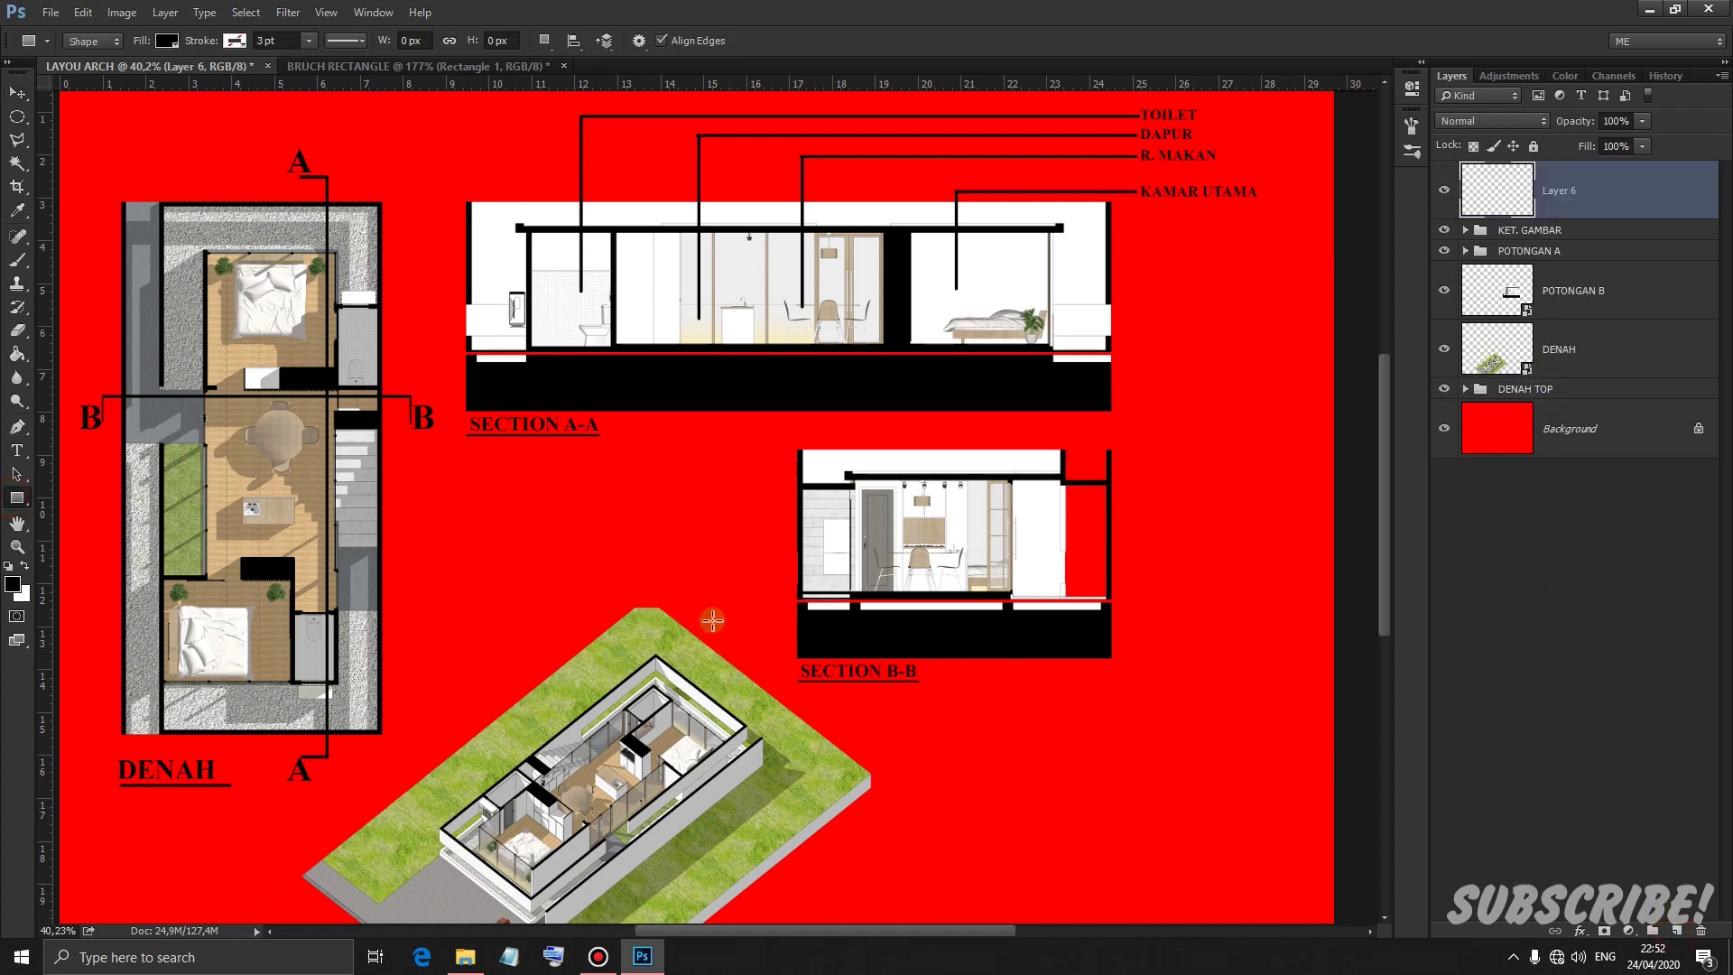
{"action": "right_click", "coordinate": [7, 502]}
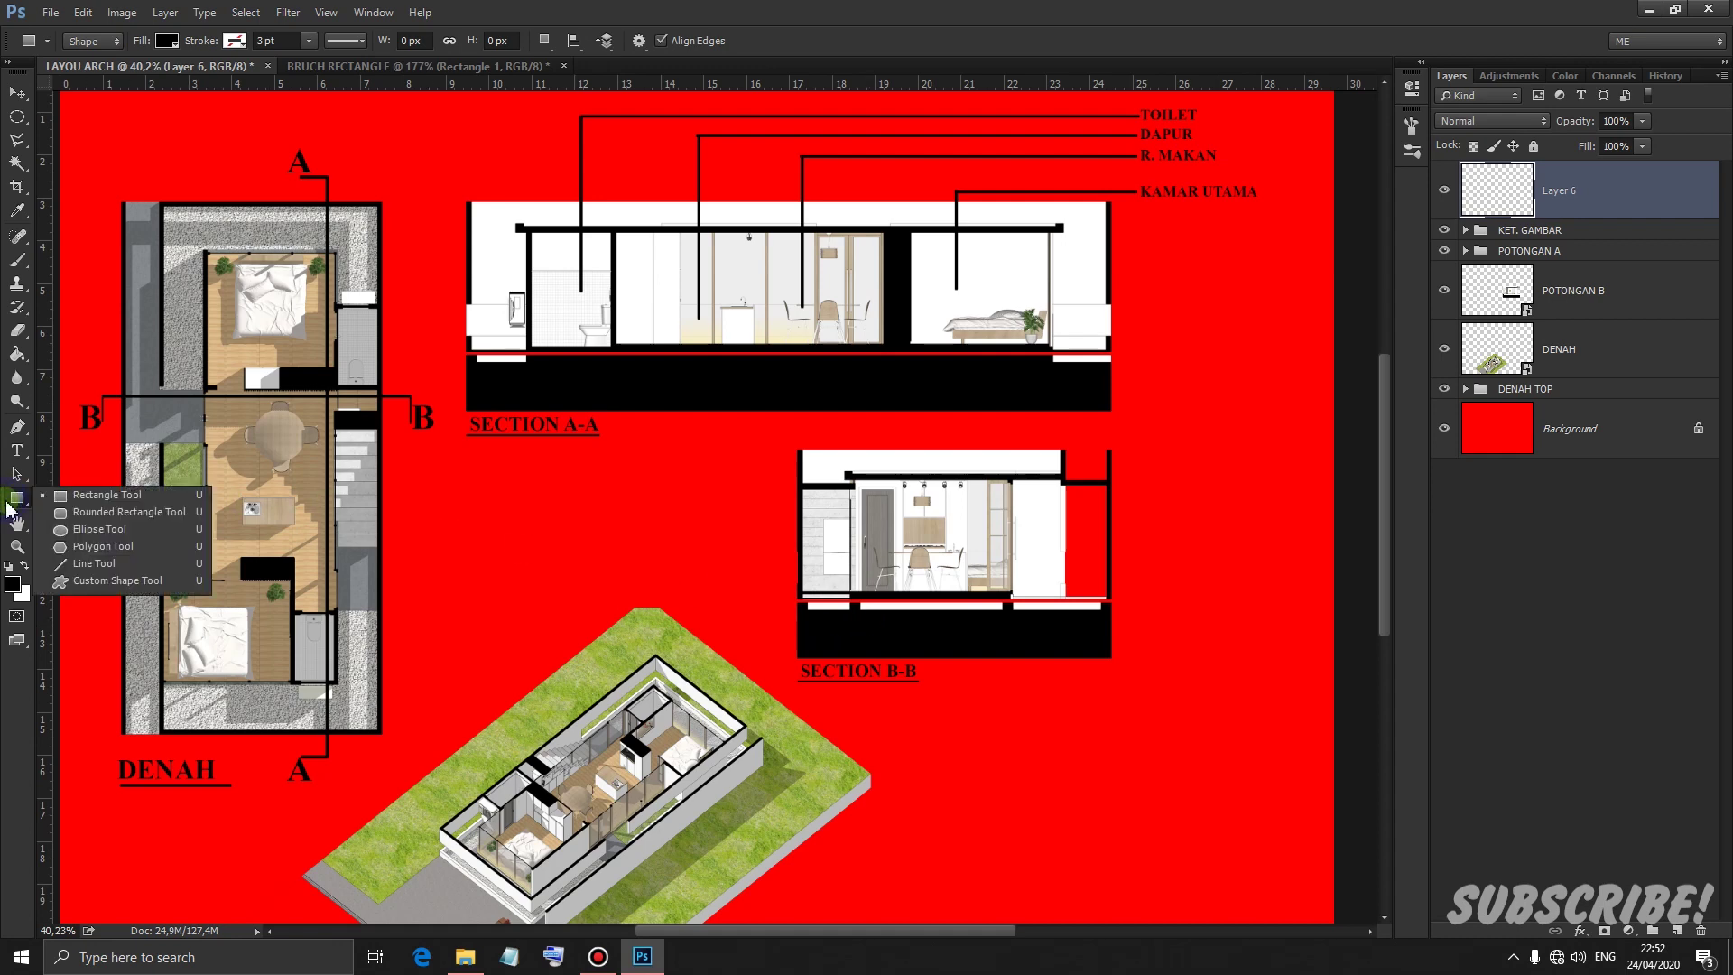
{"action": "left_click", "coordinate": [69, 533]}
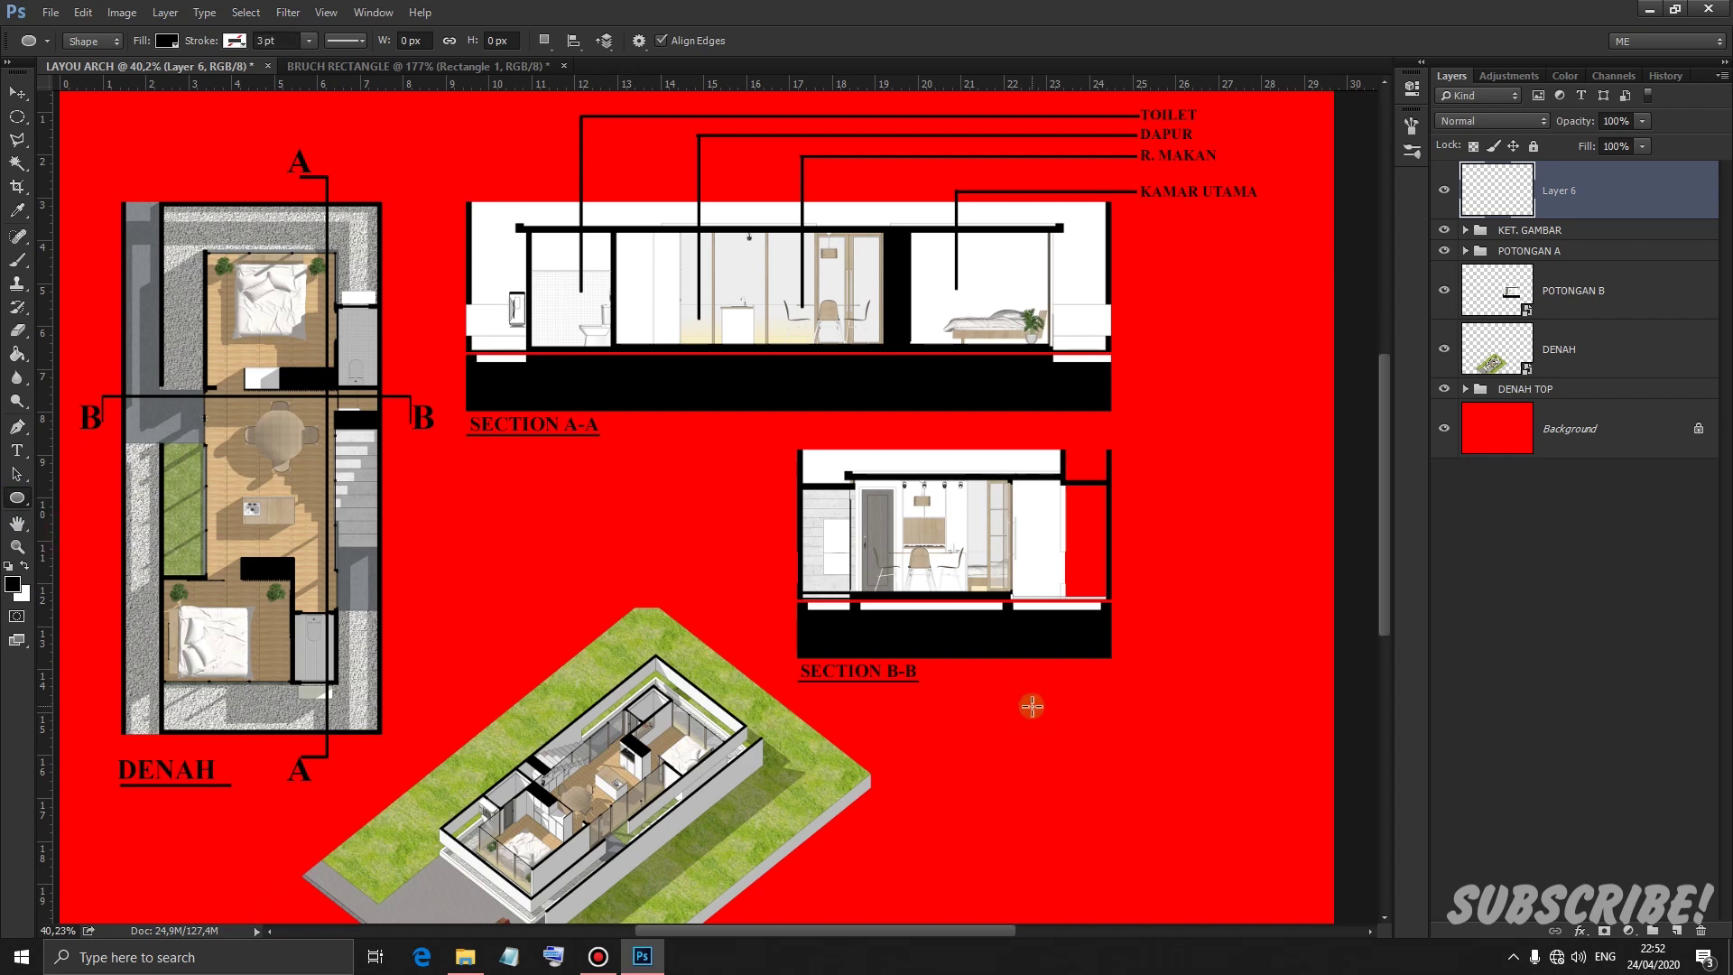
{"action": "left_click_drag", "start_coordinate": [1032, 706], "coordinate": [1110, 827]}
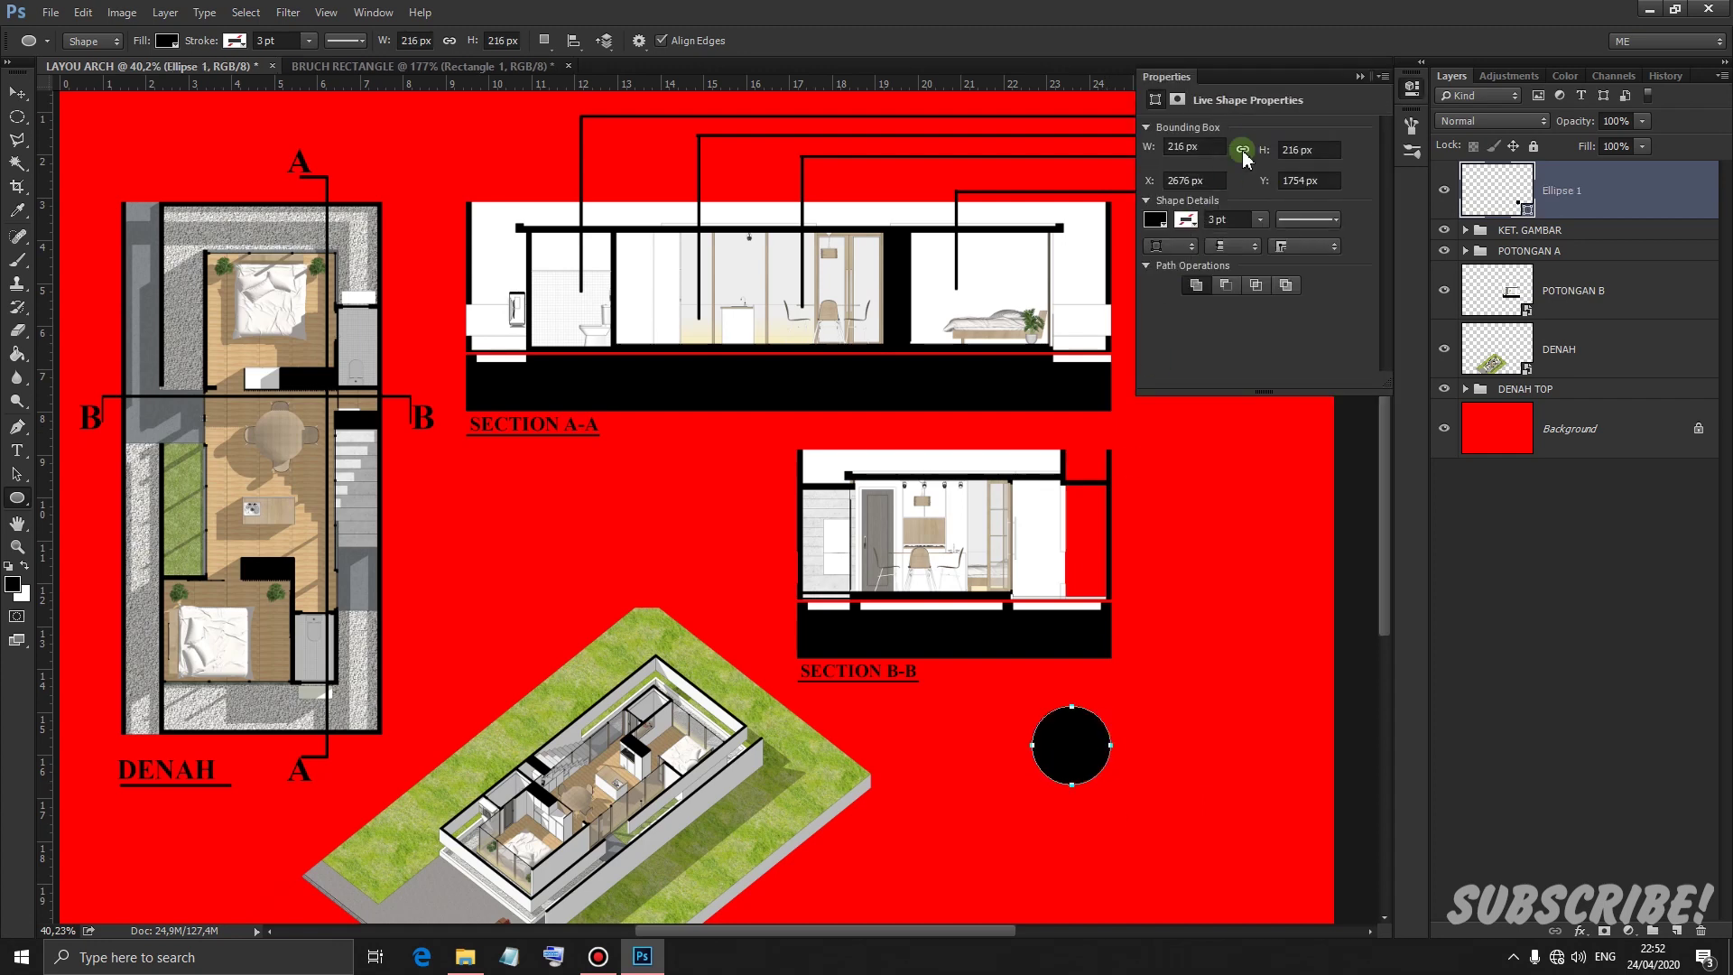
Move the black circle slightly up and across, closer to the SECTION B-B drawing
{"action": "left_click", "coordinate": [1361, 76]}
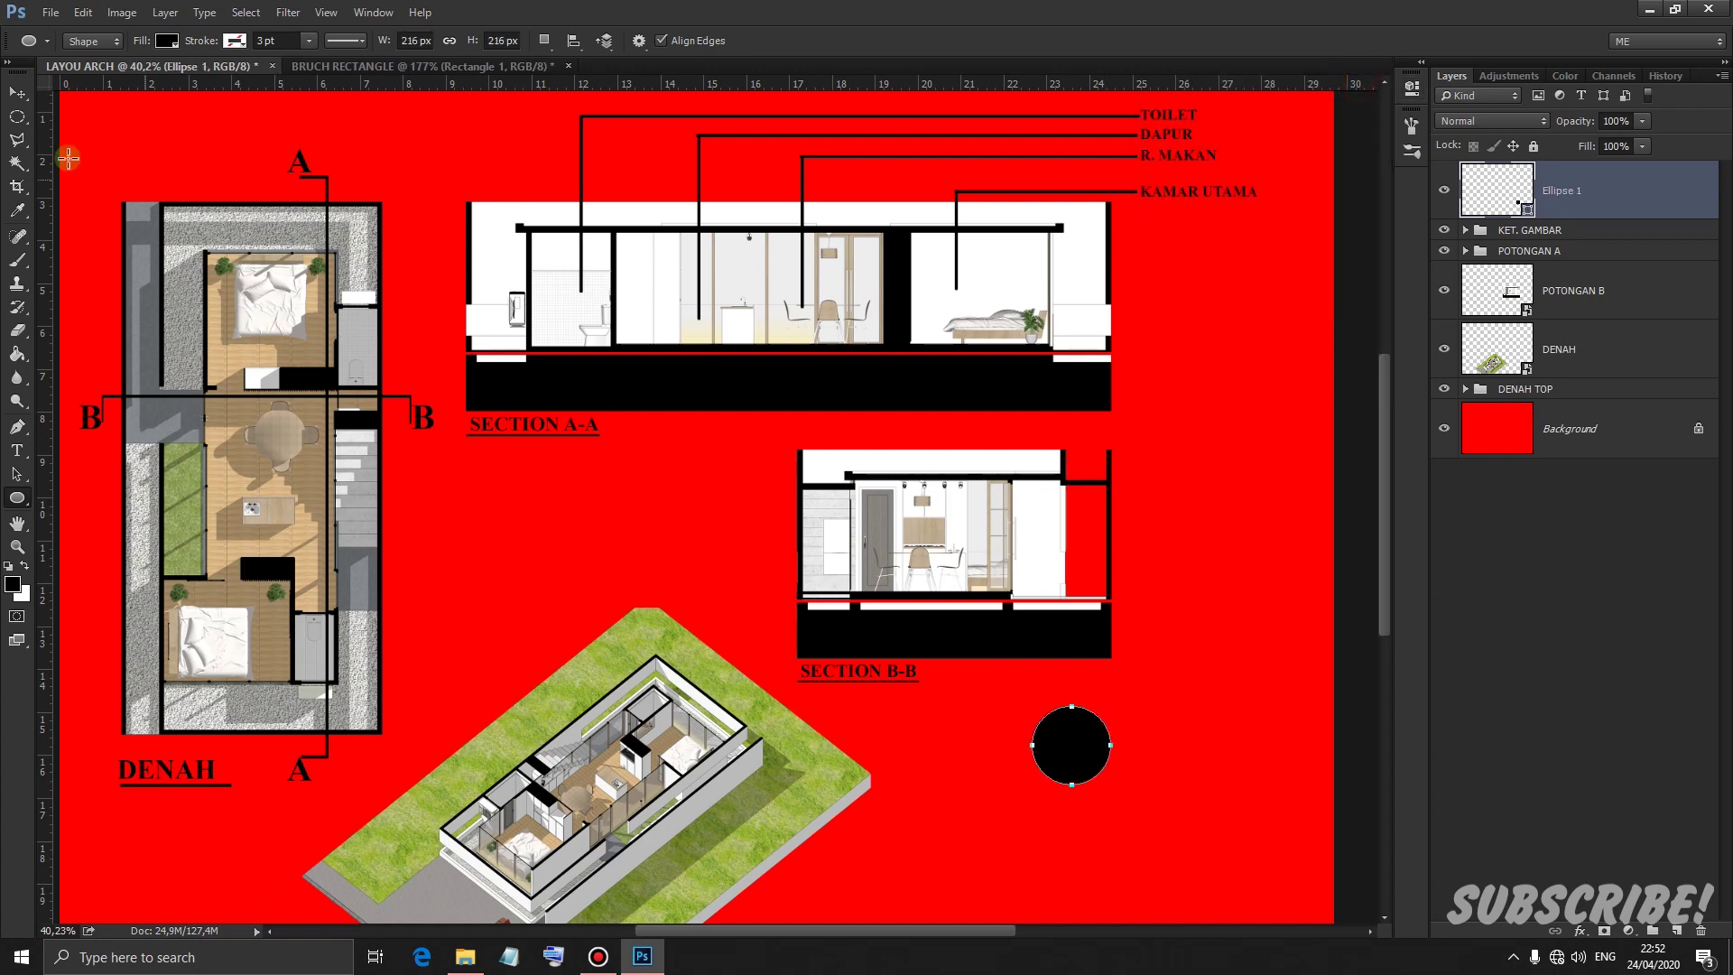
{"action": "left_click", "coordinate": [16, 93]}
{"action": "left_click_drag", "start_coordinate": [1067, 753], "coordinate": [1082, 730]}
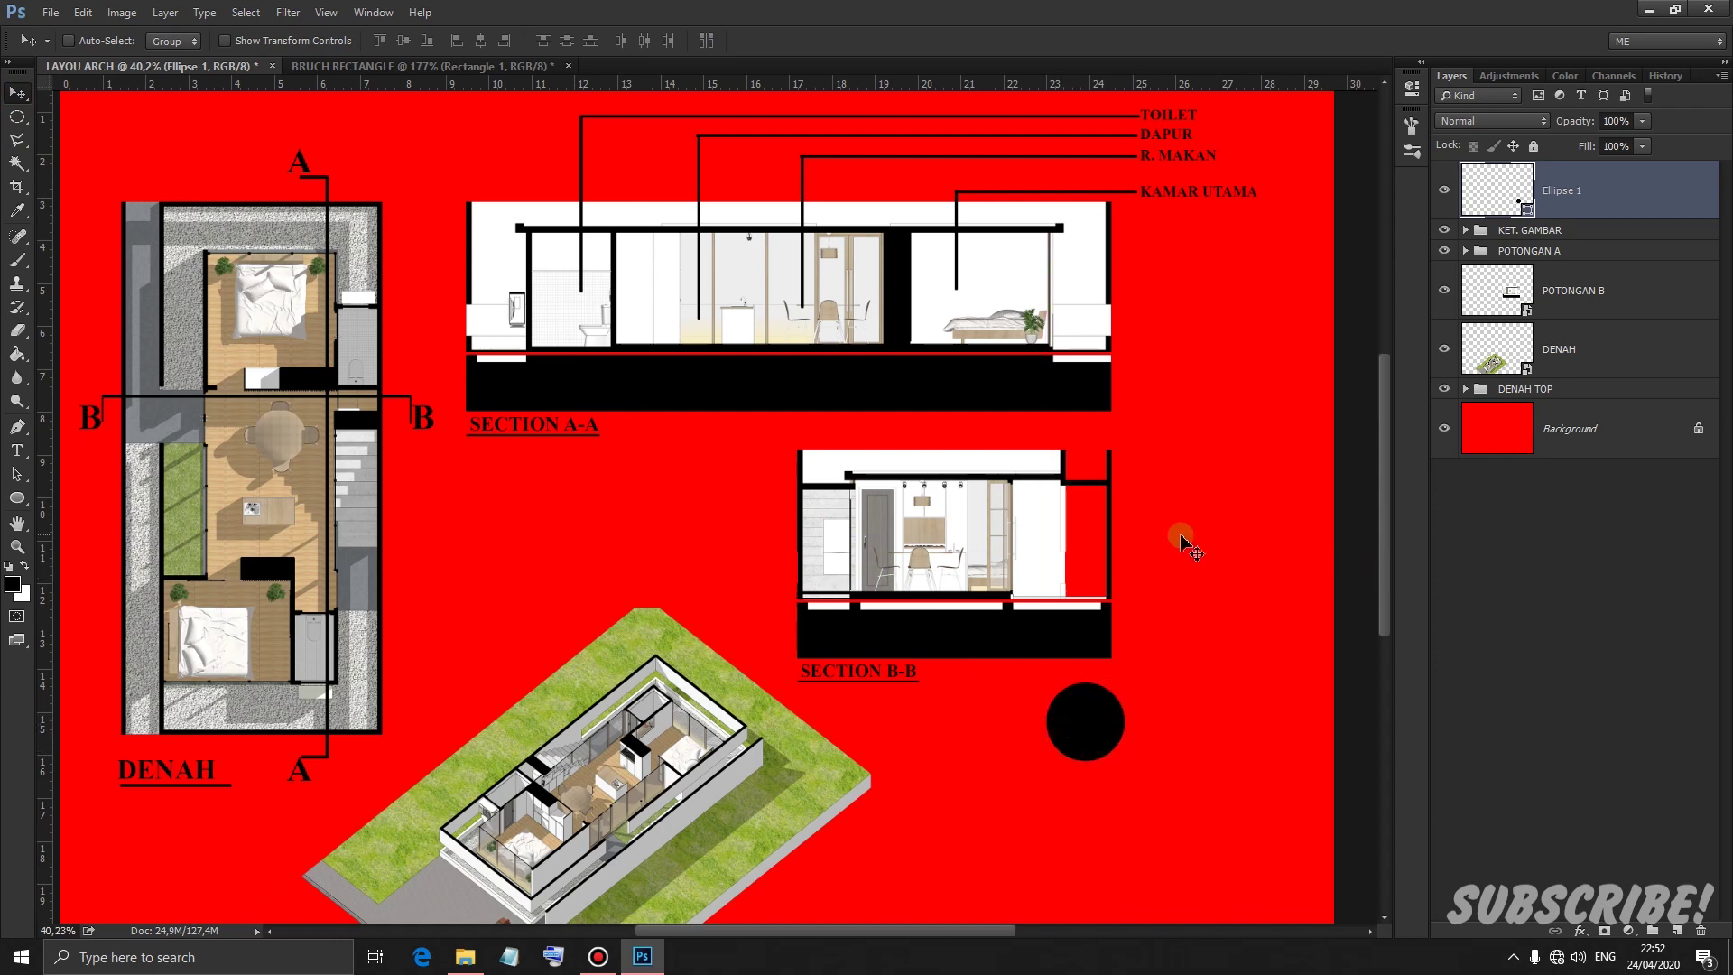
Give the black circle a red outline with a 2 pt stroke width
{"action": "left_click", "coordinate": [16, 497]}
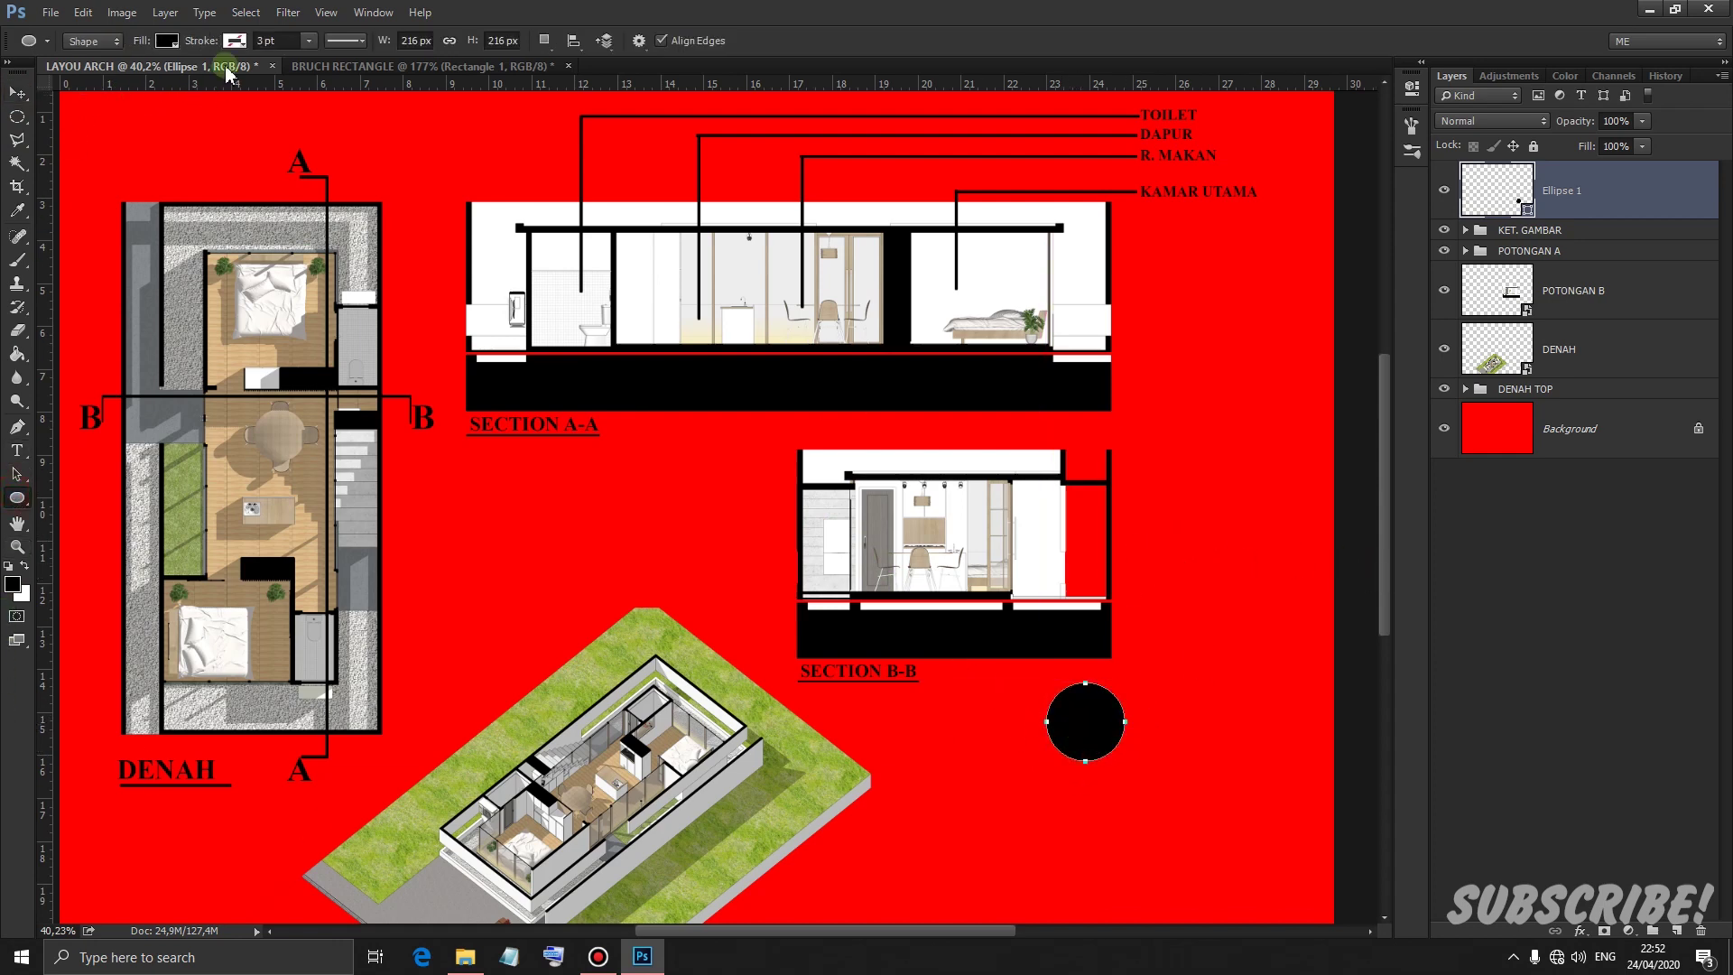
{"action": "left_click", "coordinate": [236, 42]}
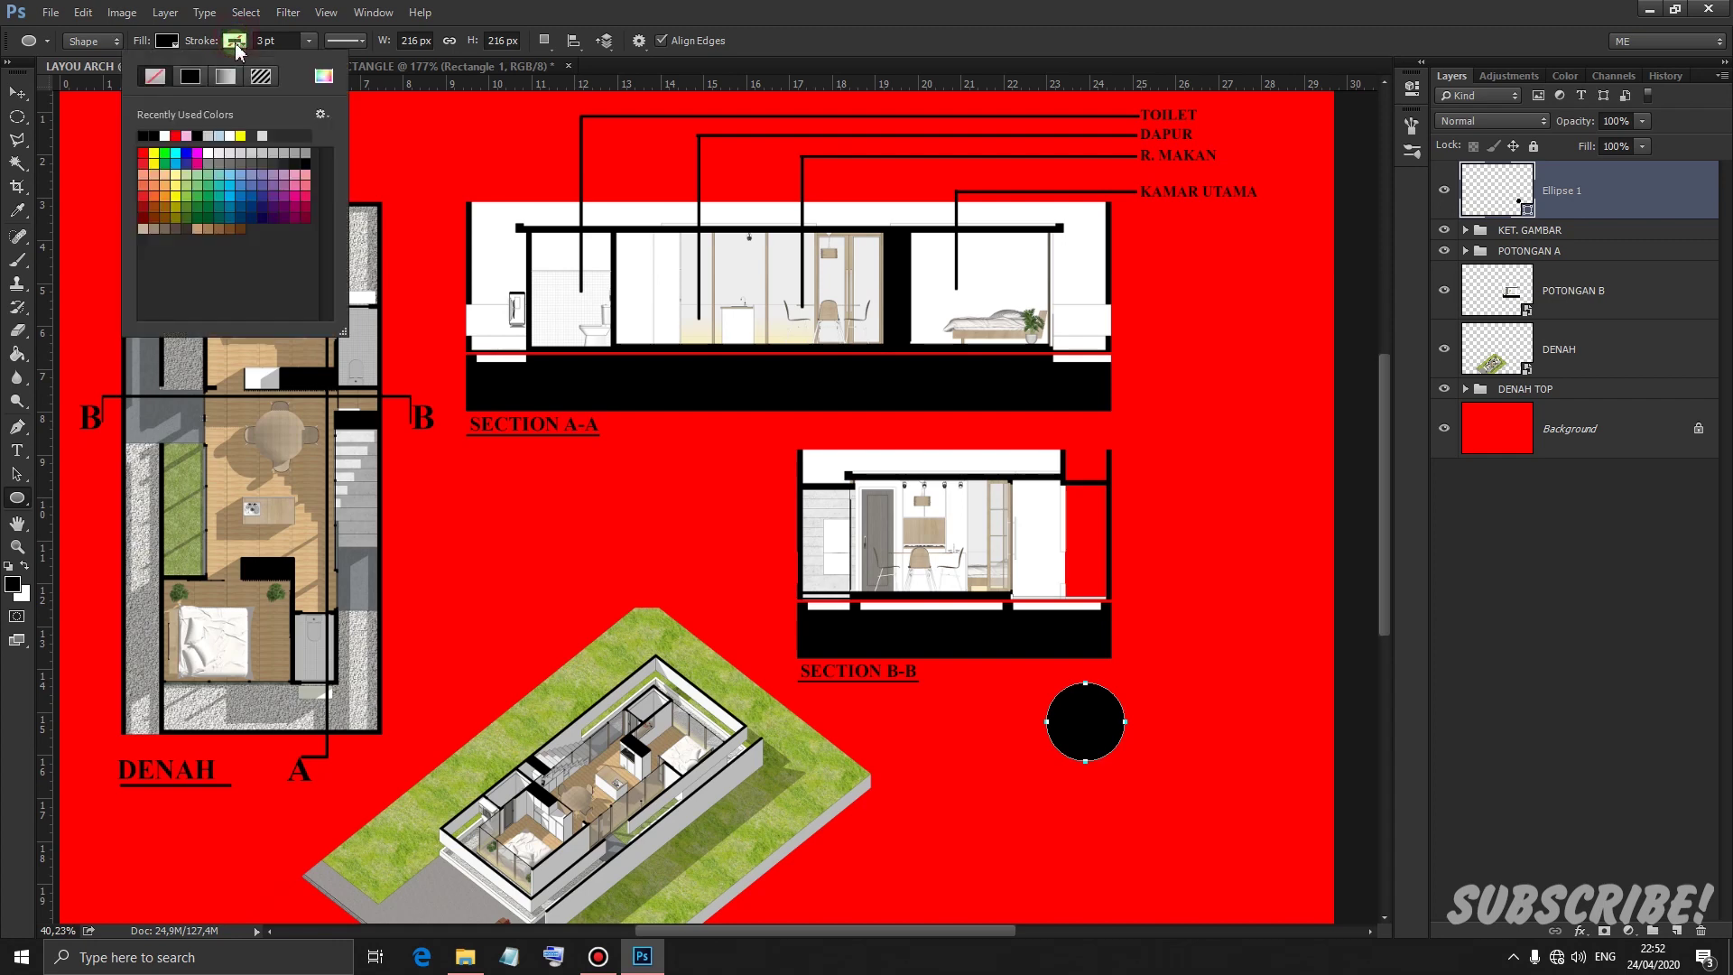
{"action": "left_click", "coordinate": [172, 133]}
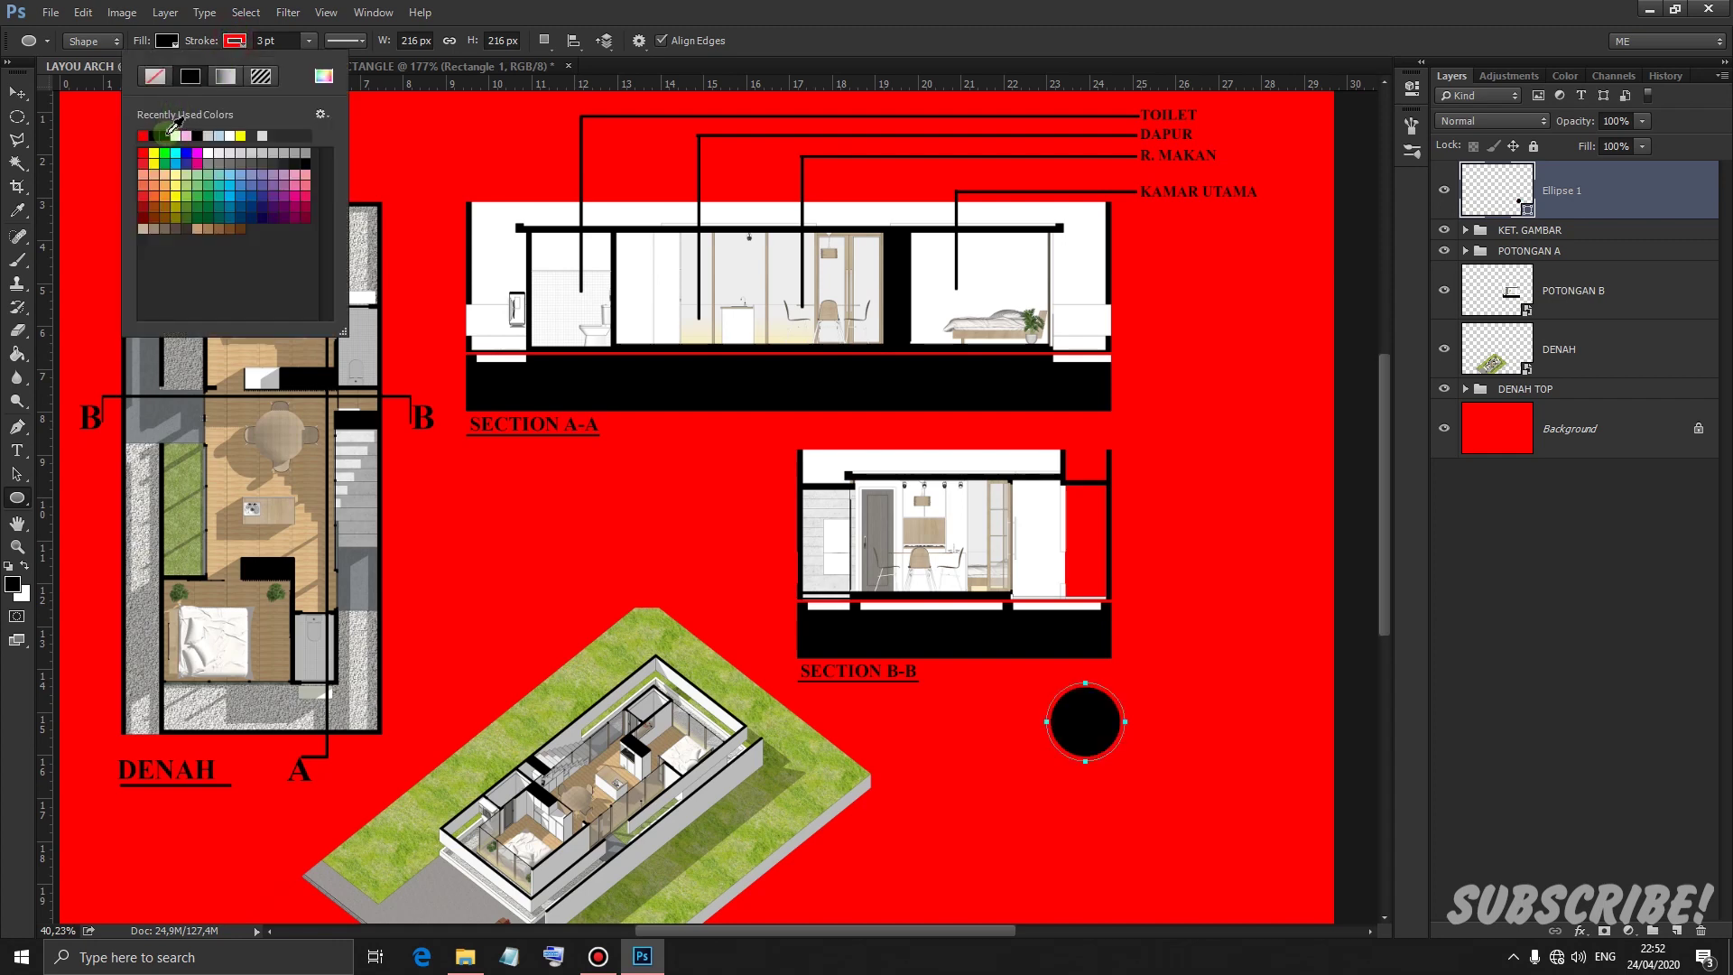
{"action": "left_click", "coordinate": [262, 41]}
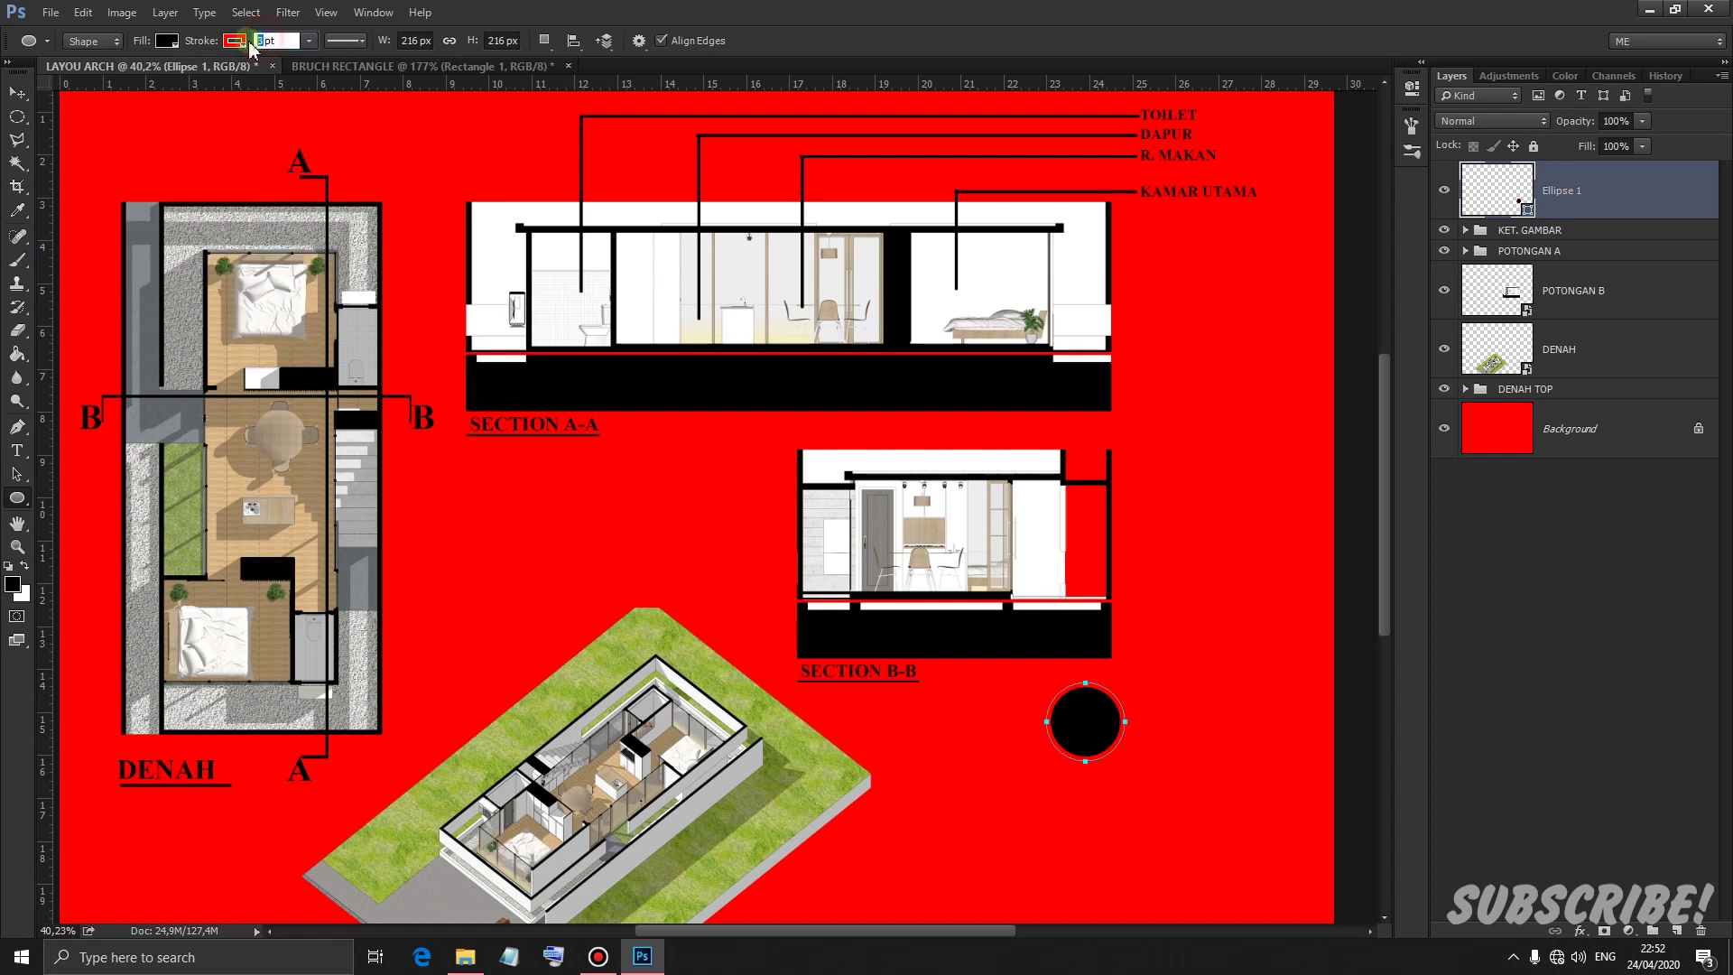
{"action": "key", "text": "Return"}
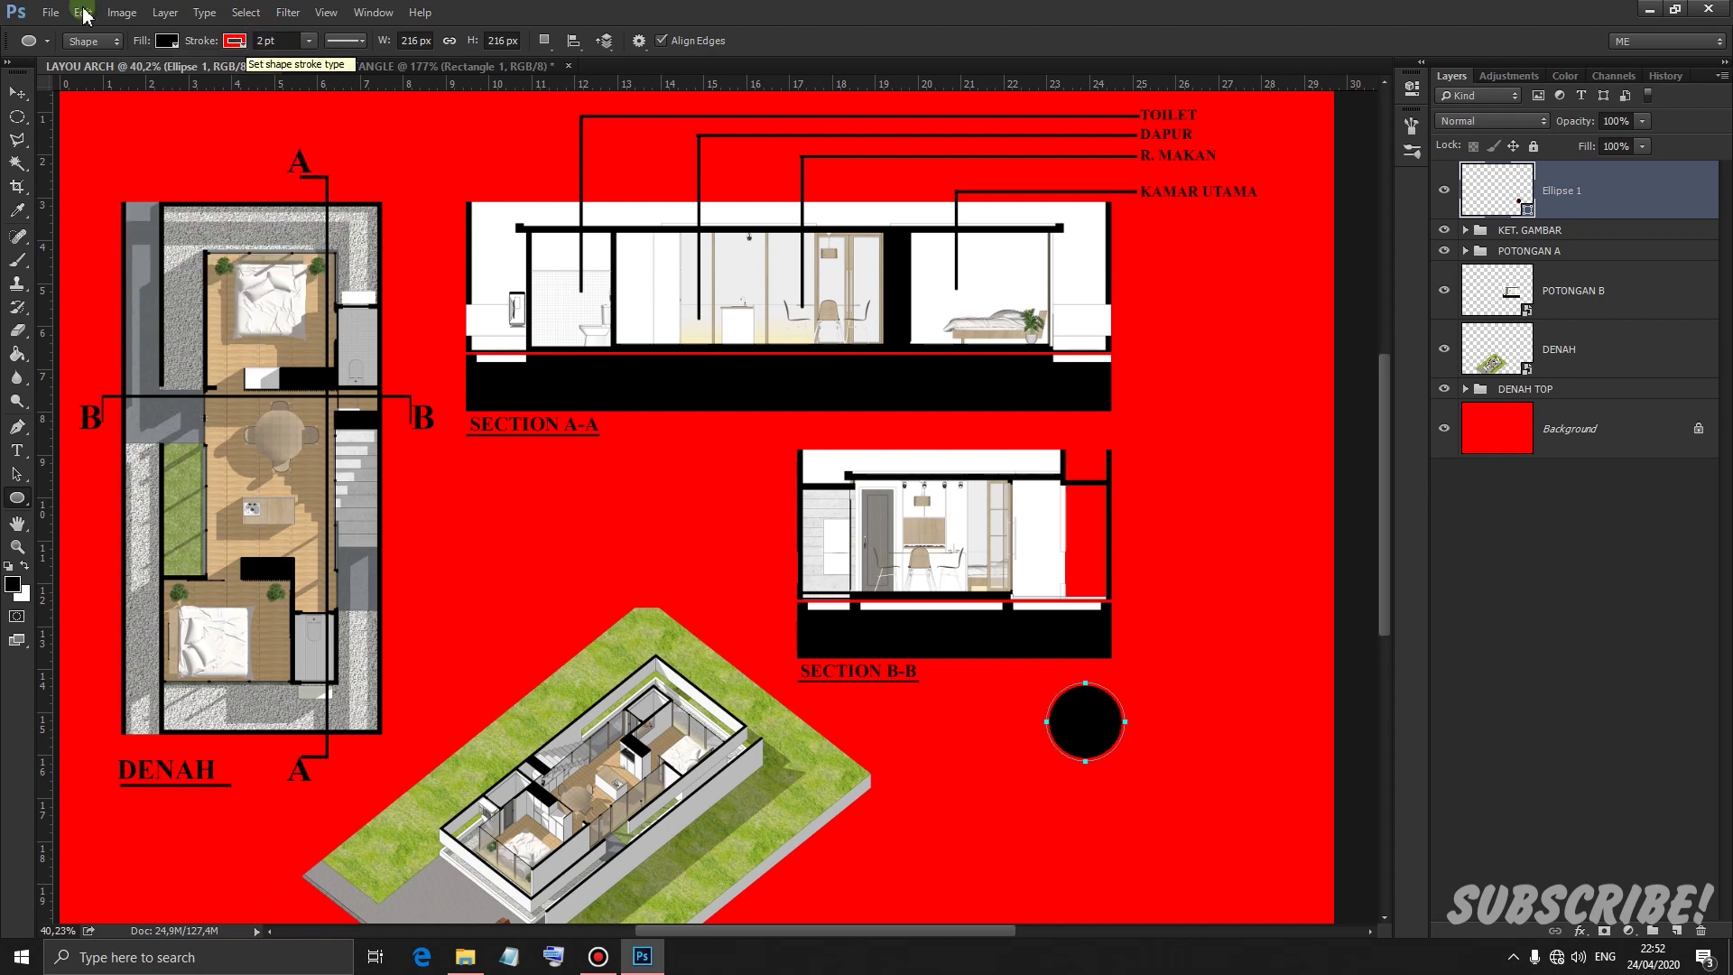
{"action": "left_click", "coordinate": [16, 91]}
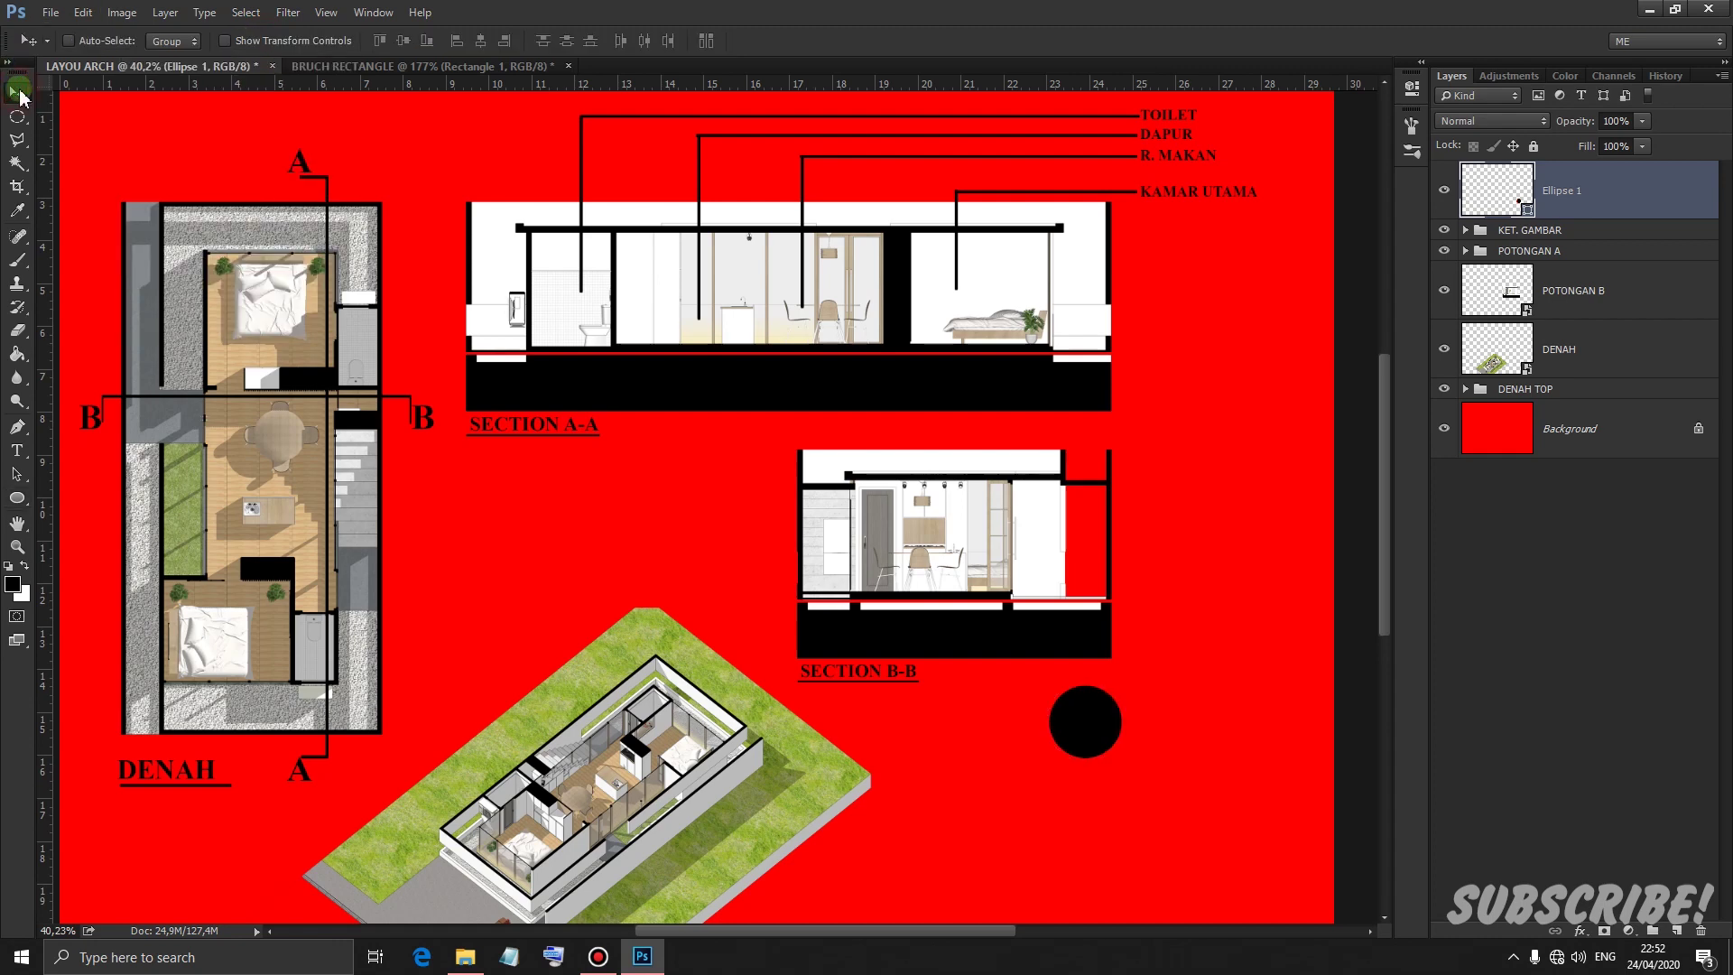
Duplicate the Background layer and fill the copy with white using the Paint Bucket Tool
{"action": "left_click", "coordinate": [1571, 432]}
{"action": "key", "text": "ctrl+j"}
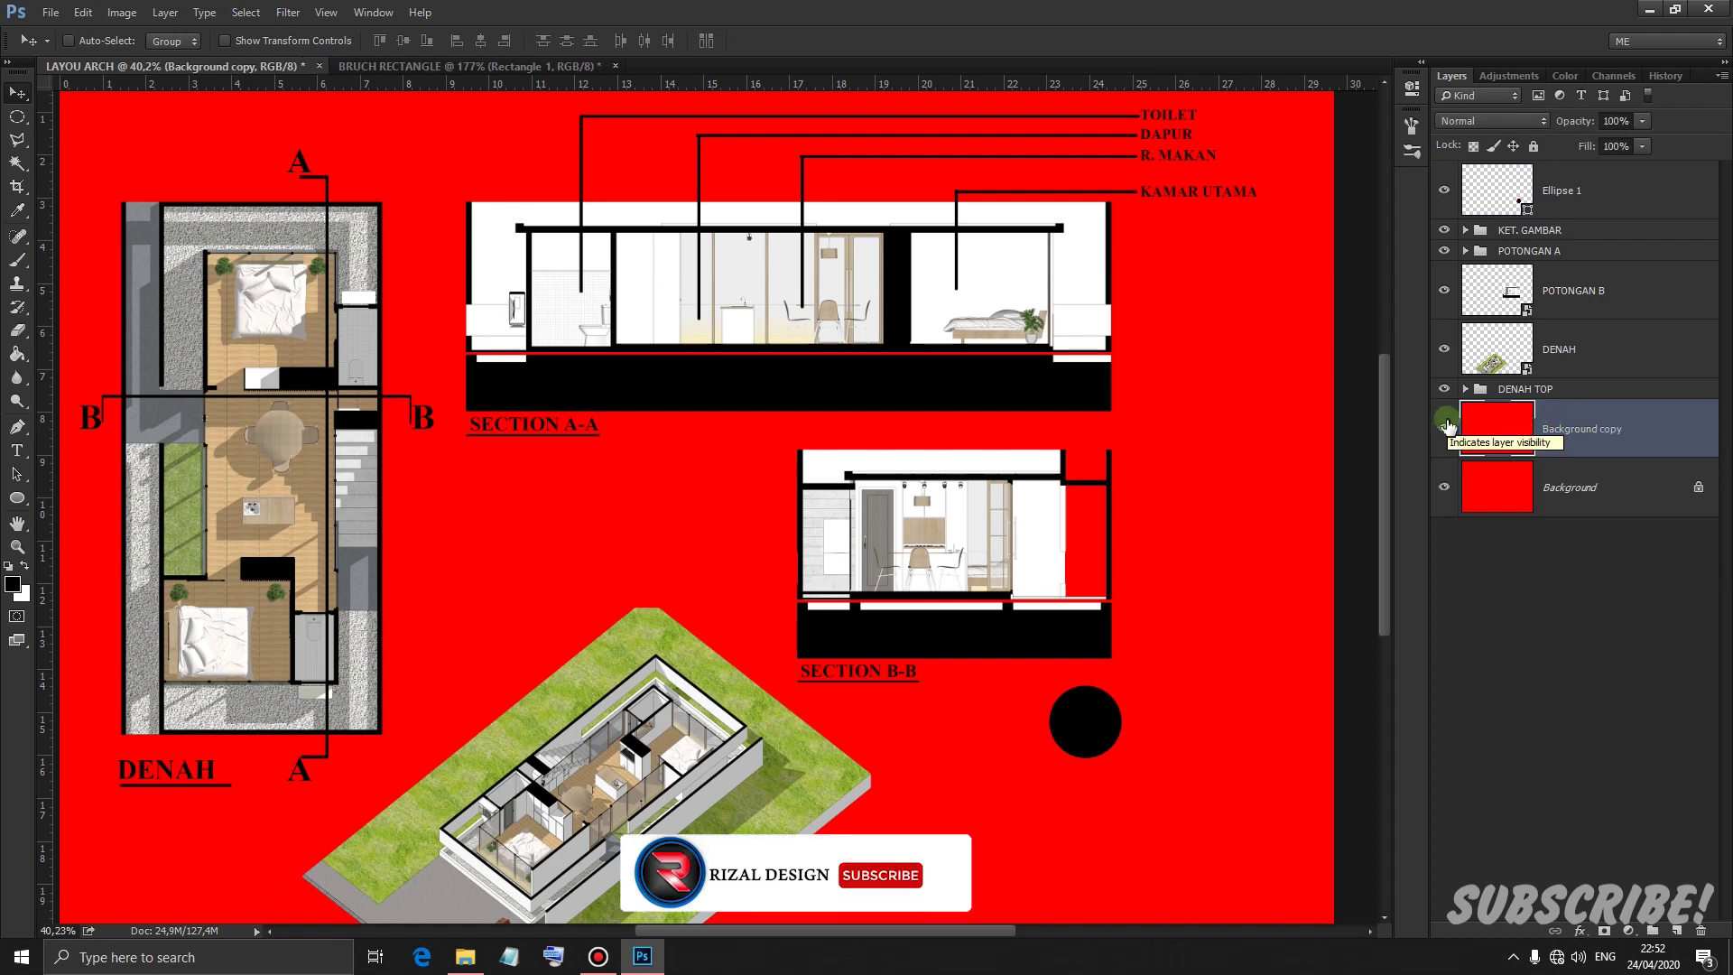
{"action": "left_click", "coordinate": [27, 565]}
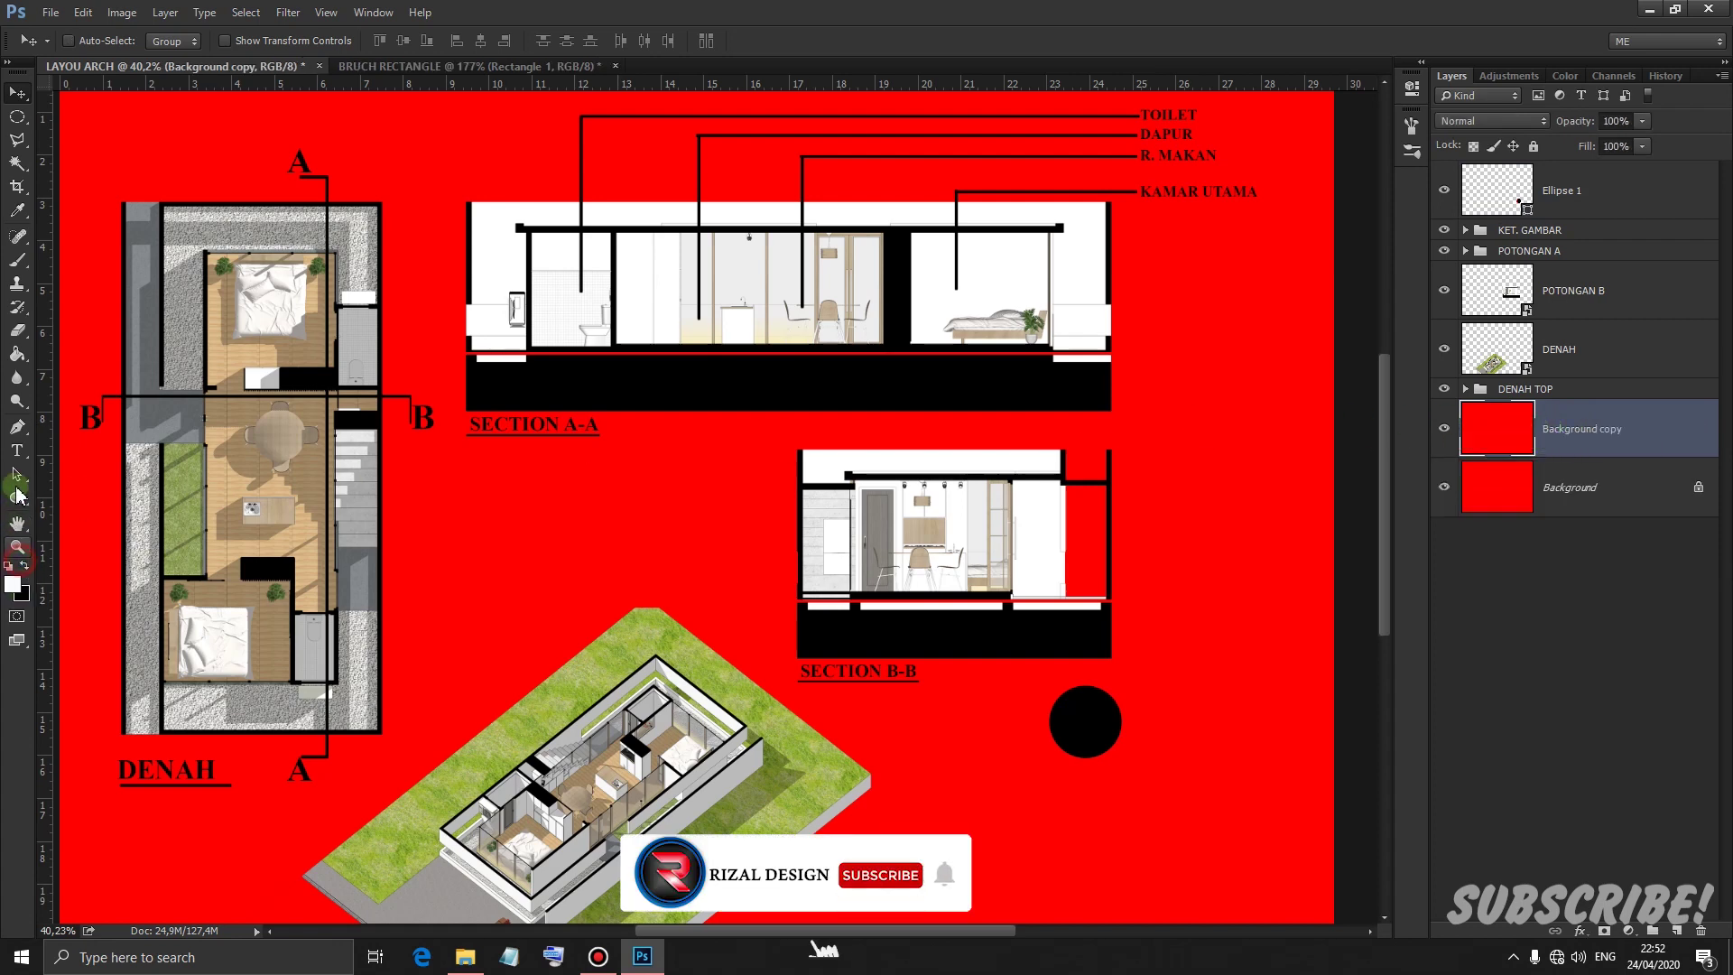
{"action": "left_click", "coordinate": [16, 353]}
{"action": "left_click", "coordinate": [545, 529]}
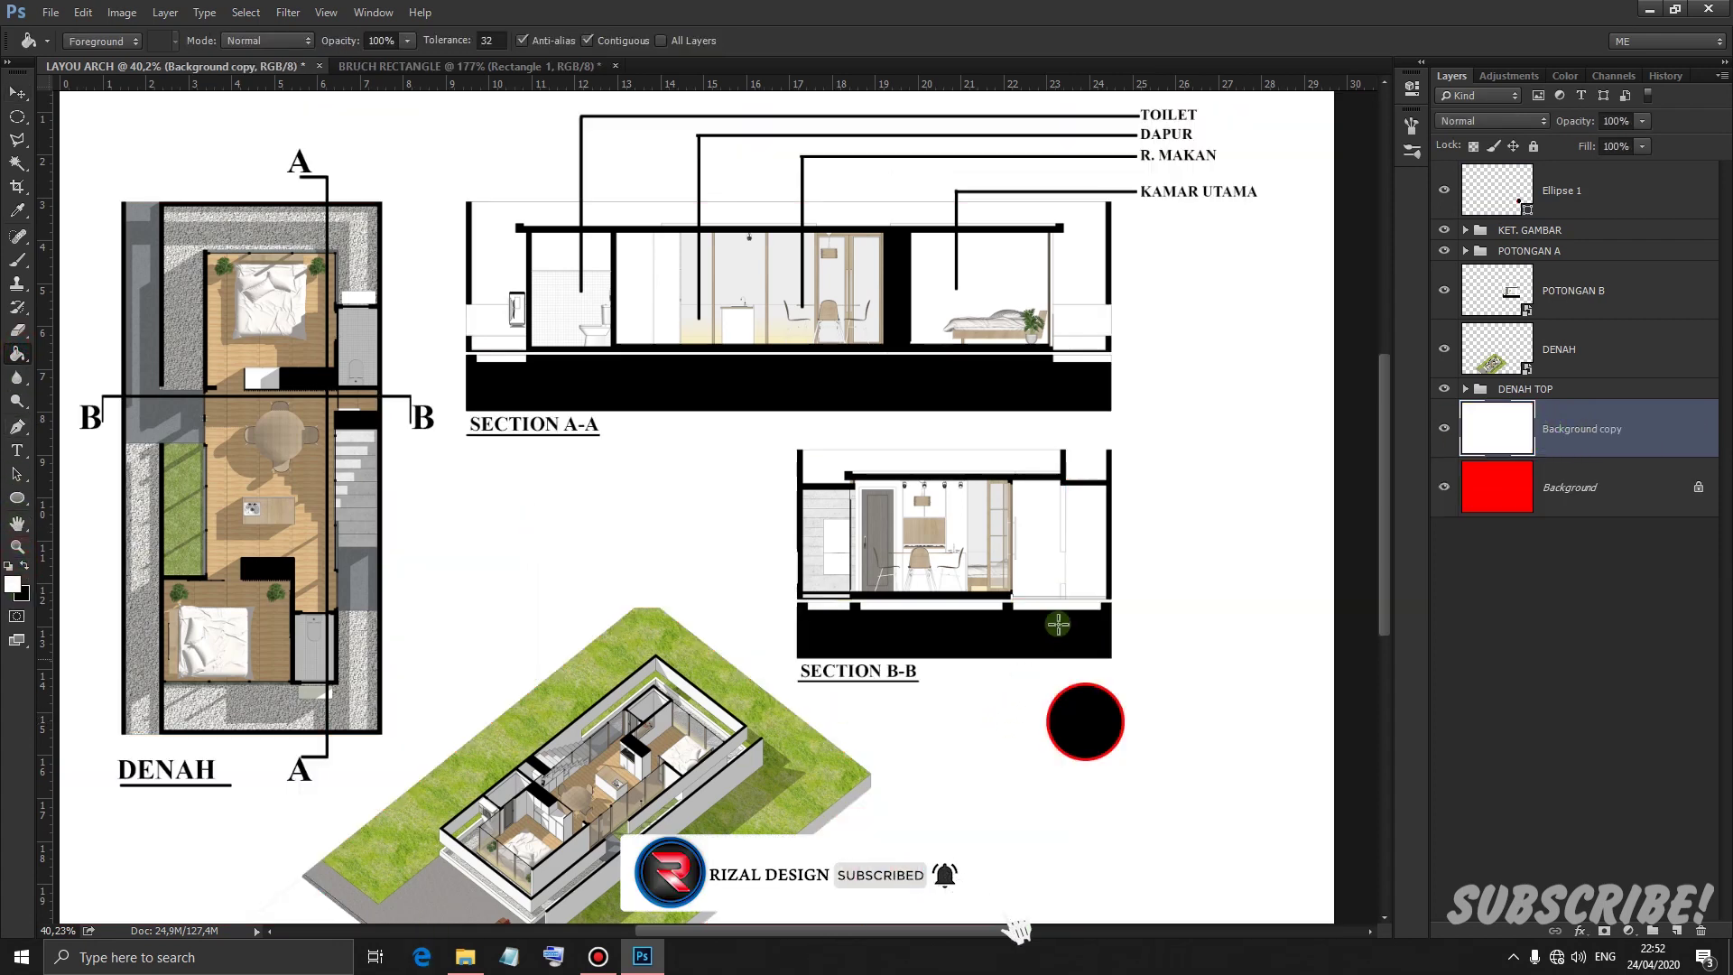
Move the Ellipse 1 circle beside the sections, just below SECTION A-A's edge, and scale it to about 63.89%
{"action": "left_click", "coordinate": [1568, 191]}
{"action": "left_click", "coordinate": [17, 93]}
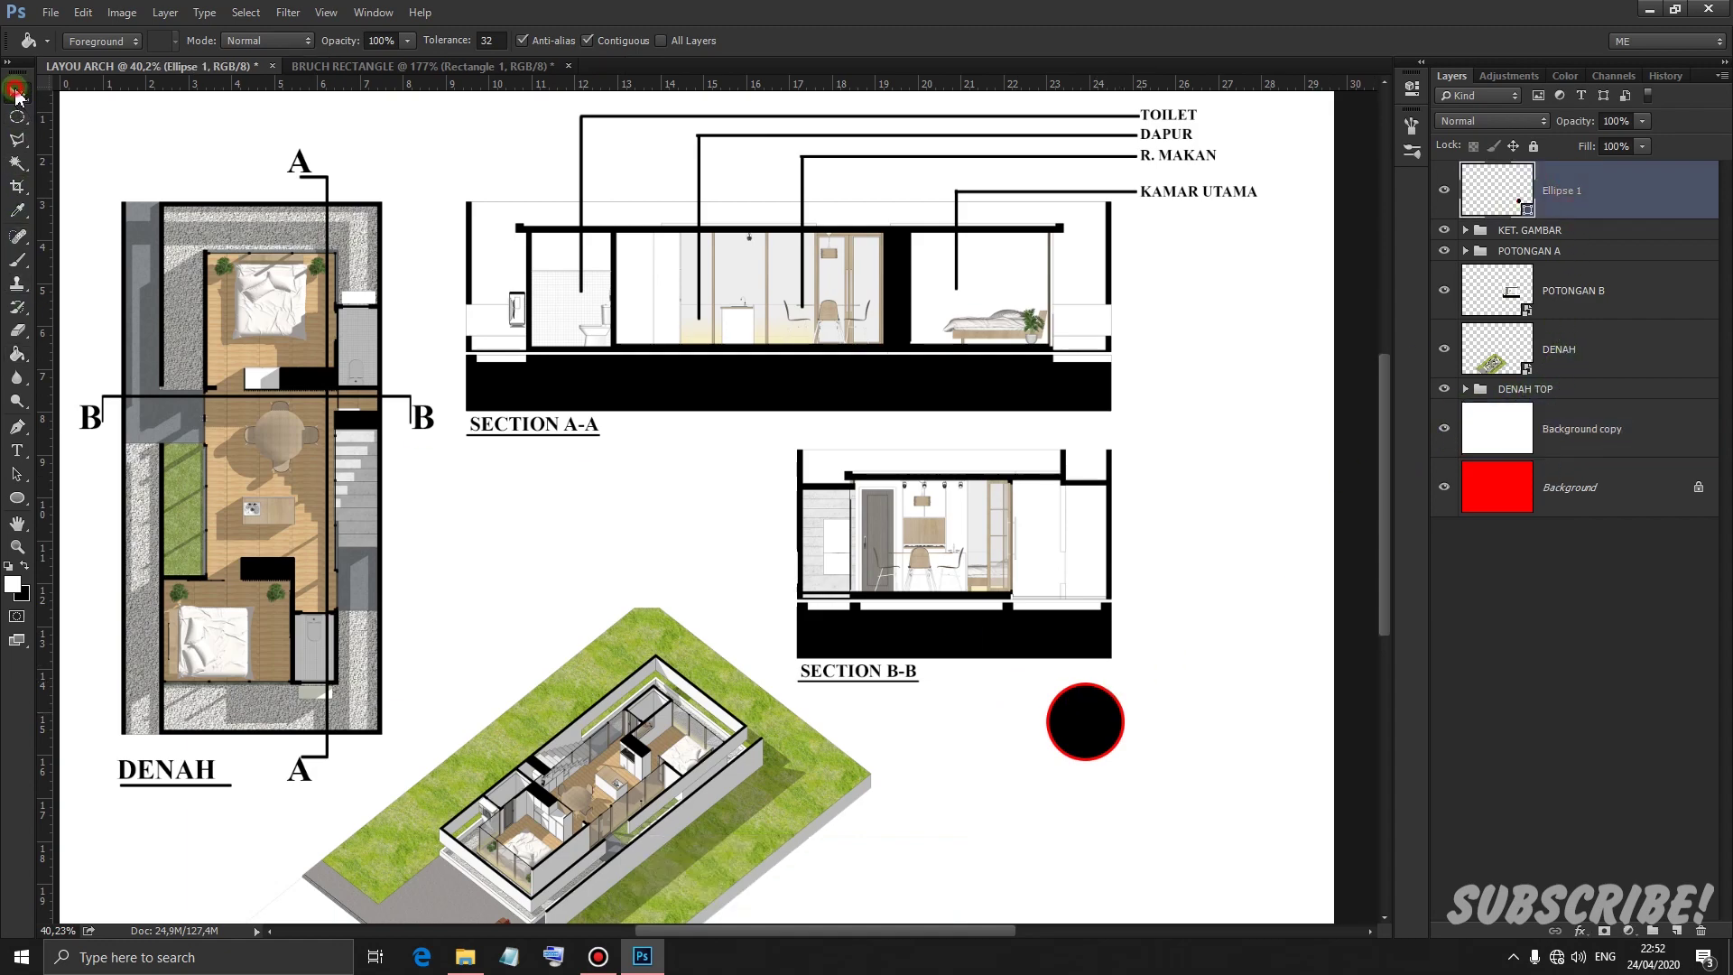
{"action": "key", "text": "ctrl+minus"}
{"action": "key", "text": "ctrl+plus"}
{"action": "left_click_drag", "start_coordinate": [1065, 720], "coordinate": [1130, 432]}
{"action": "key", "text": "ctrl+t"}
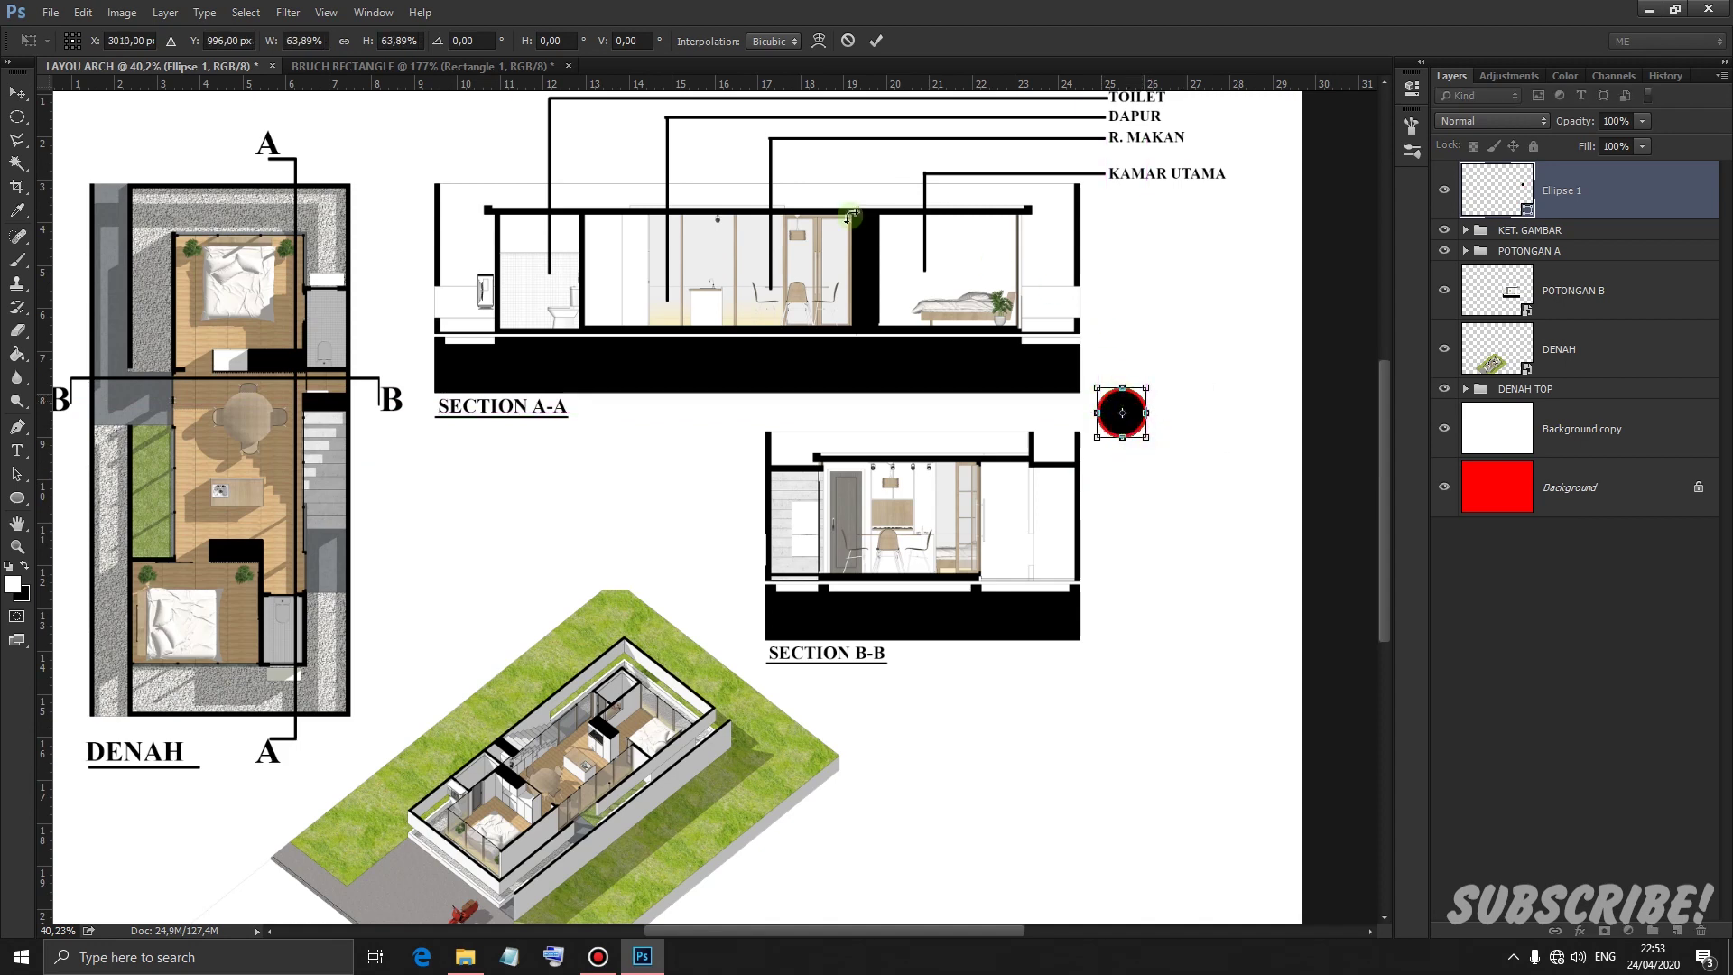
{"action": "left_click", "coordinate": [876, 41]}
Rasterize the Ellipse 1 layer and duplicate it
{"action": "right_click", "coordinate": [1556, 193]}
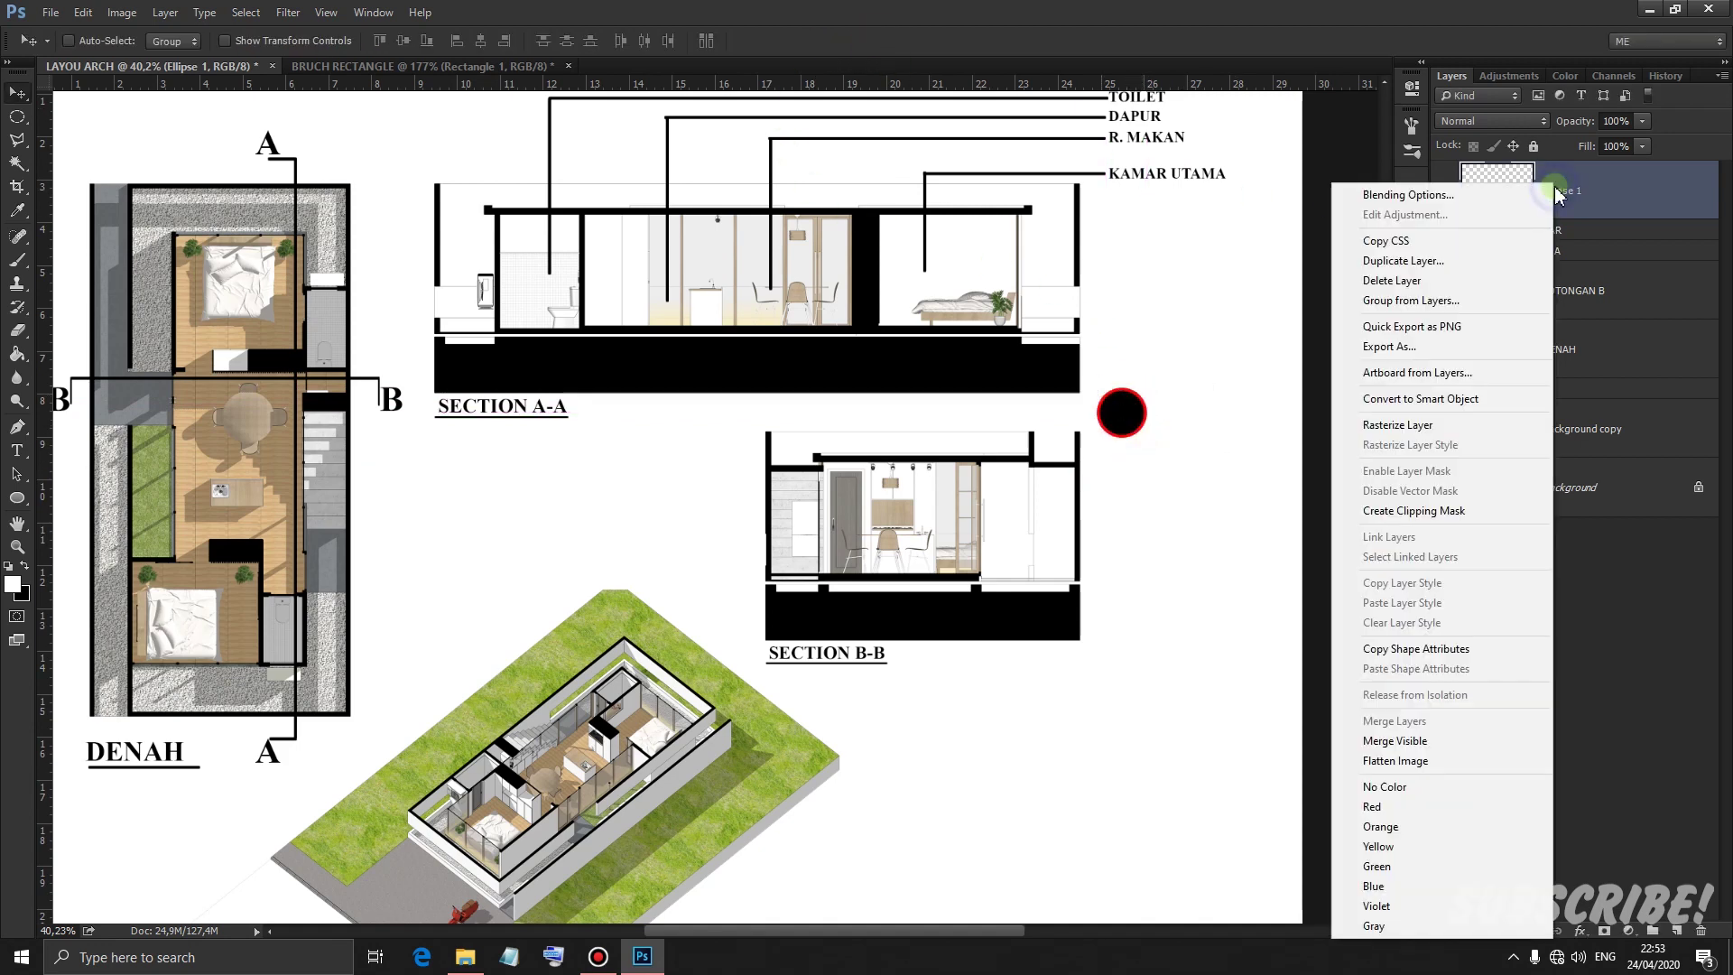
{"action": "left_click", "coordinate": [1400, 431]}
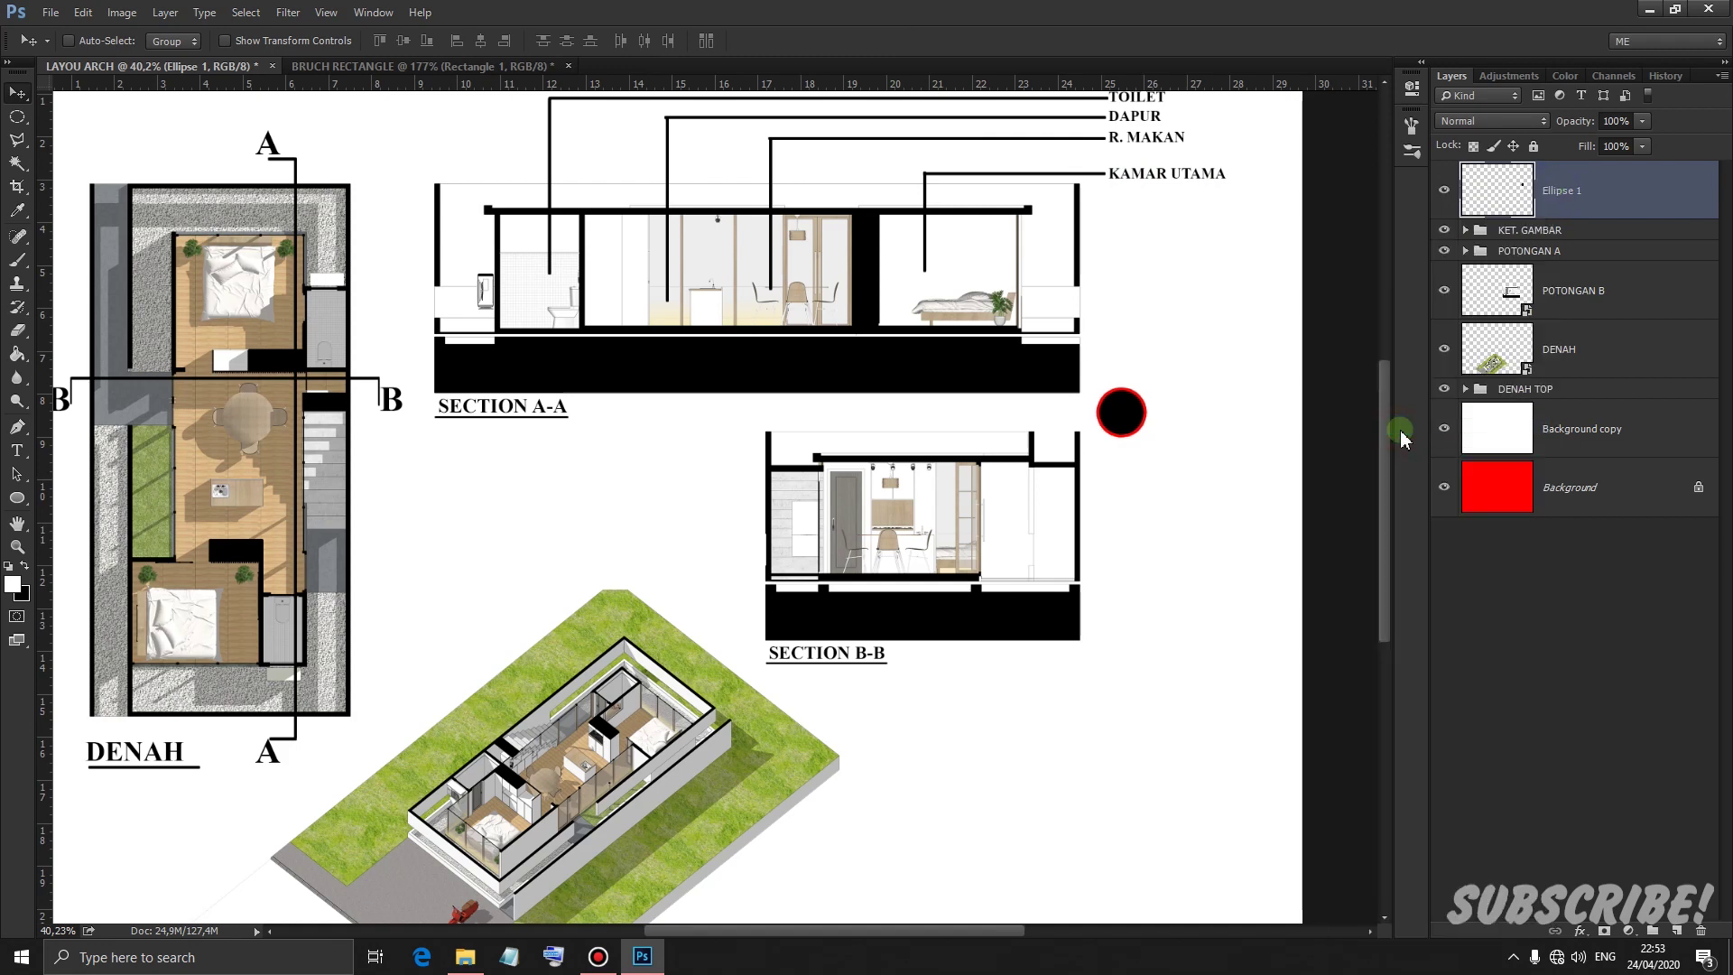
{"action": "key", "text": "ctrl"}
{"action": "key", "text": "ctrl+j"}
Rename the original Ellipse 1 layer as MATERIAL KERAMIK DINDING
{"action": "left_click", "coordinate": [1568, 251]}
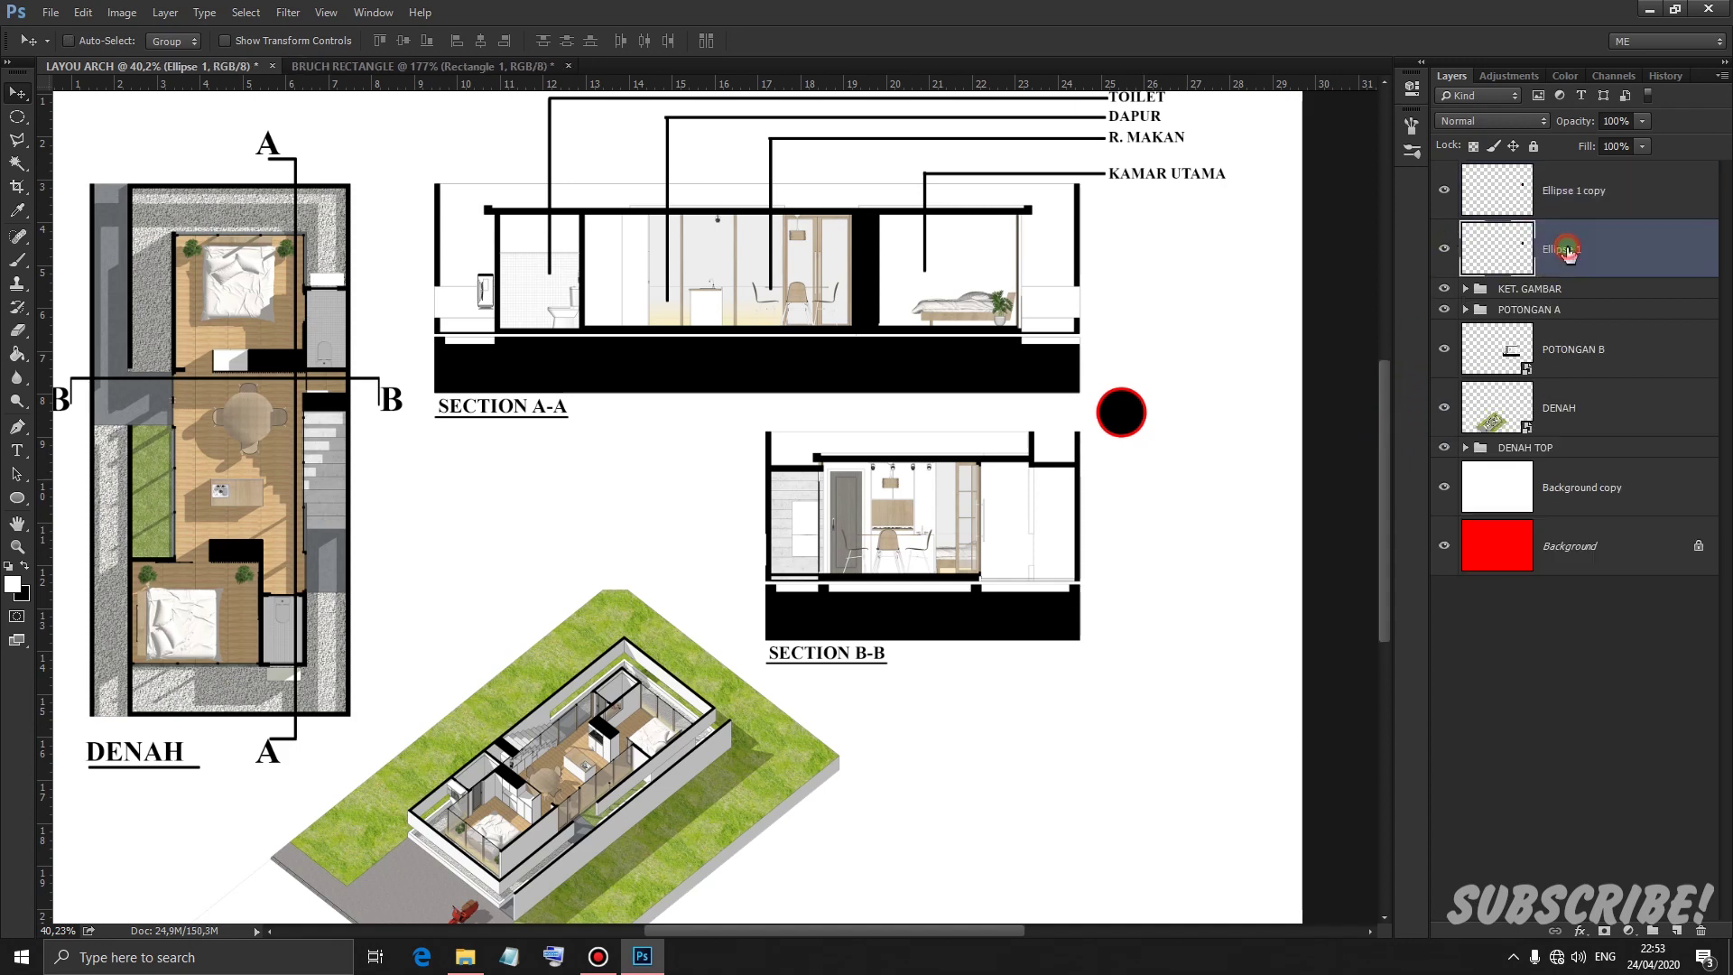
{"action": "double_click", "coordinate": [1568, 251]}
{"action": "type", "text": "MA"}
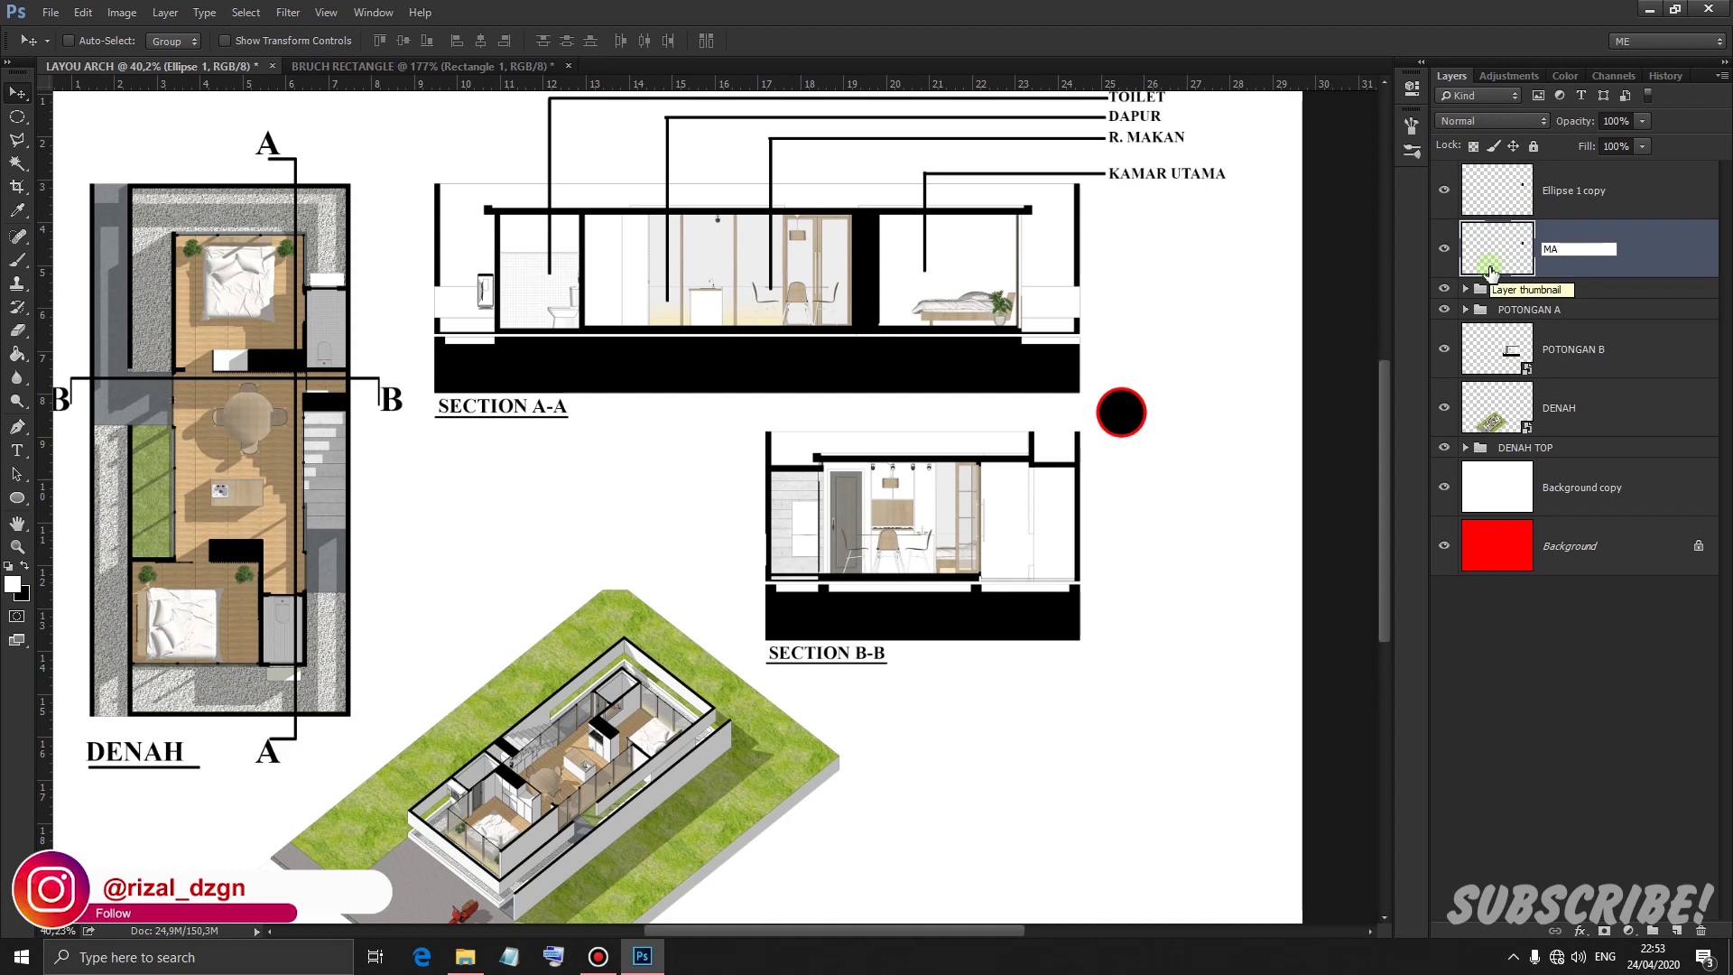
{"action": "type", "text": "TERIAL "}
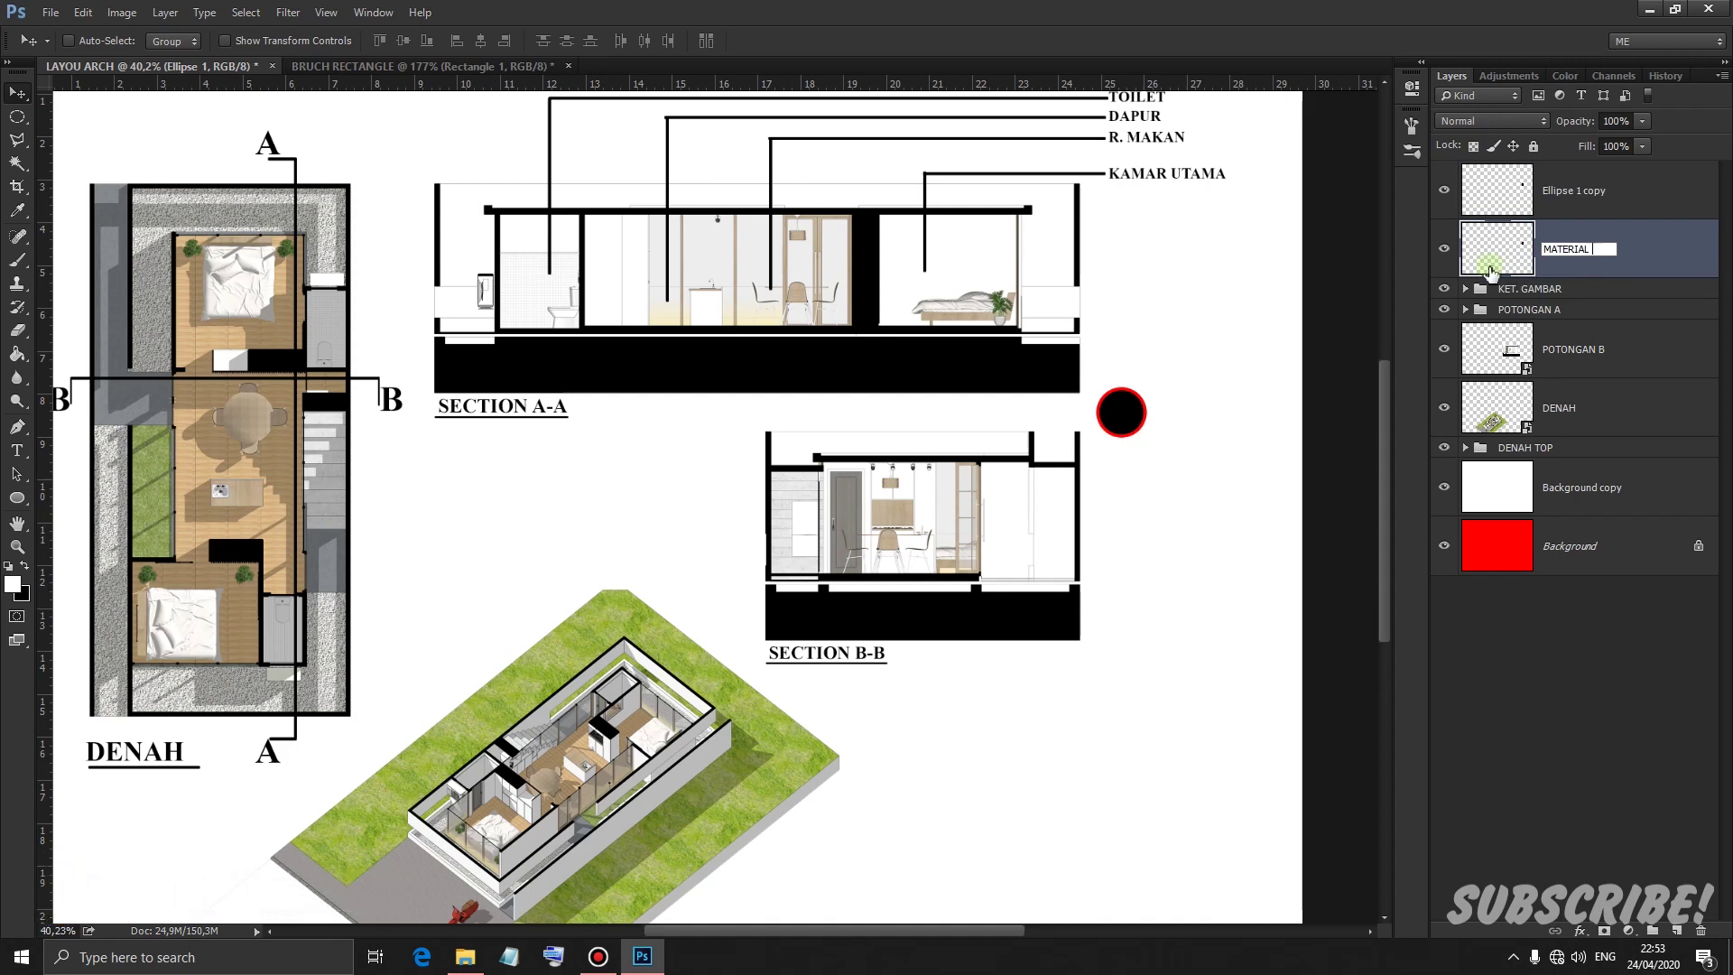
{"action": "type", "text": "D"}
{"action": "key", "text": "BackSpace"}
{"action": "type", "text": "KERAMIK DINDING"}
{"action": "key", "text": "Return"}
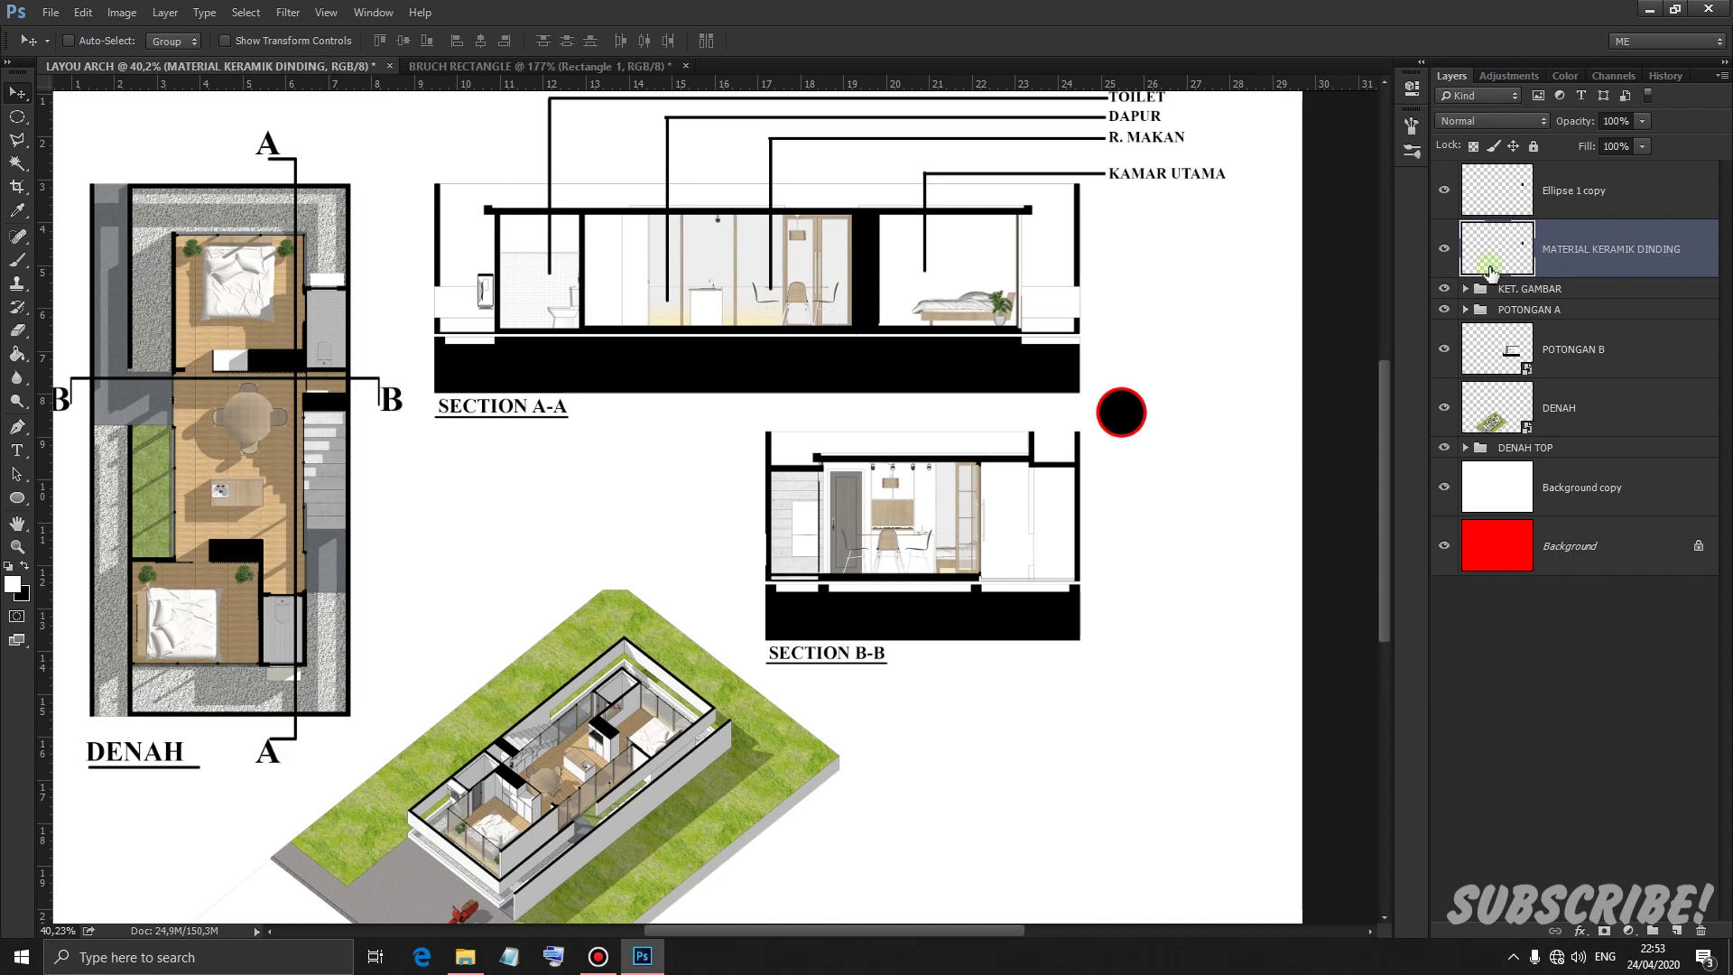
Rename the Ellipse 1 copy layer as MATERIAL KACA
{"action": "double_click", "coordinate": [1566, 194]}
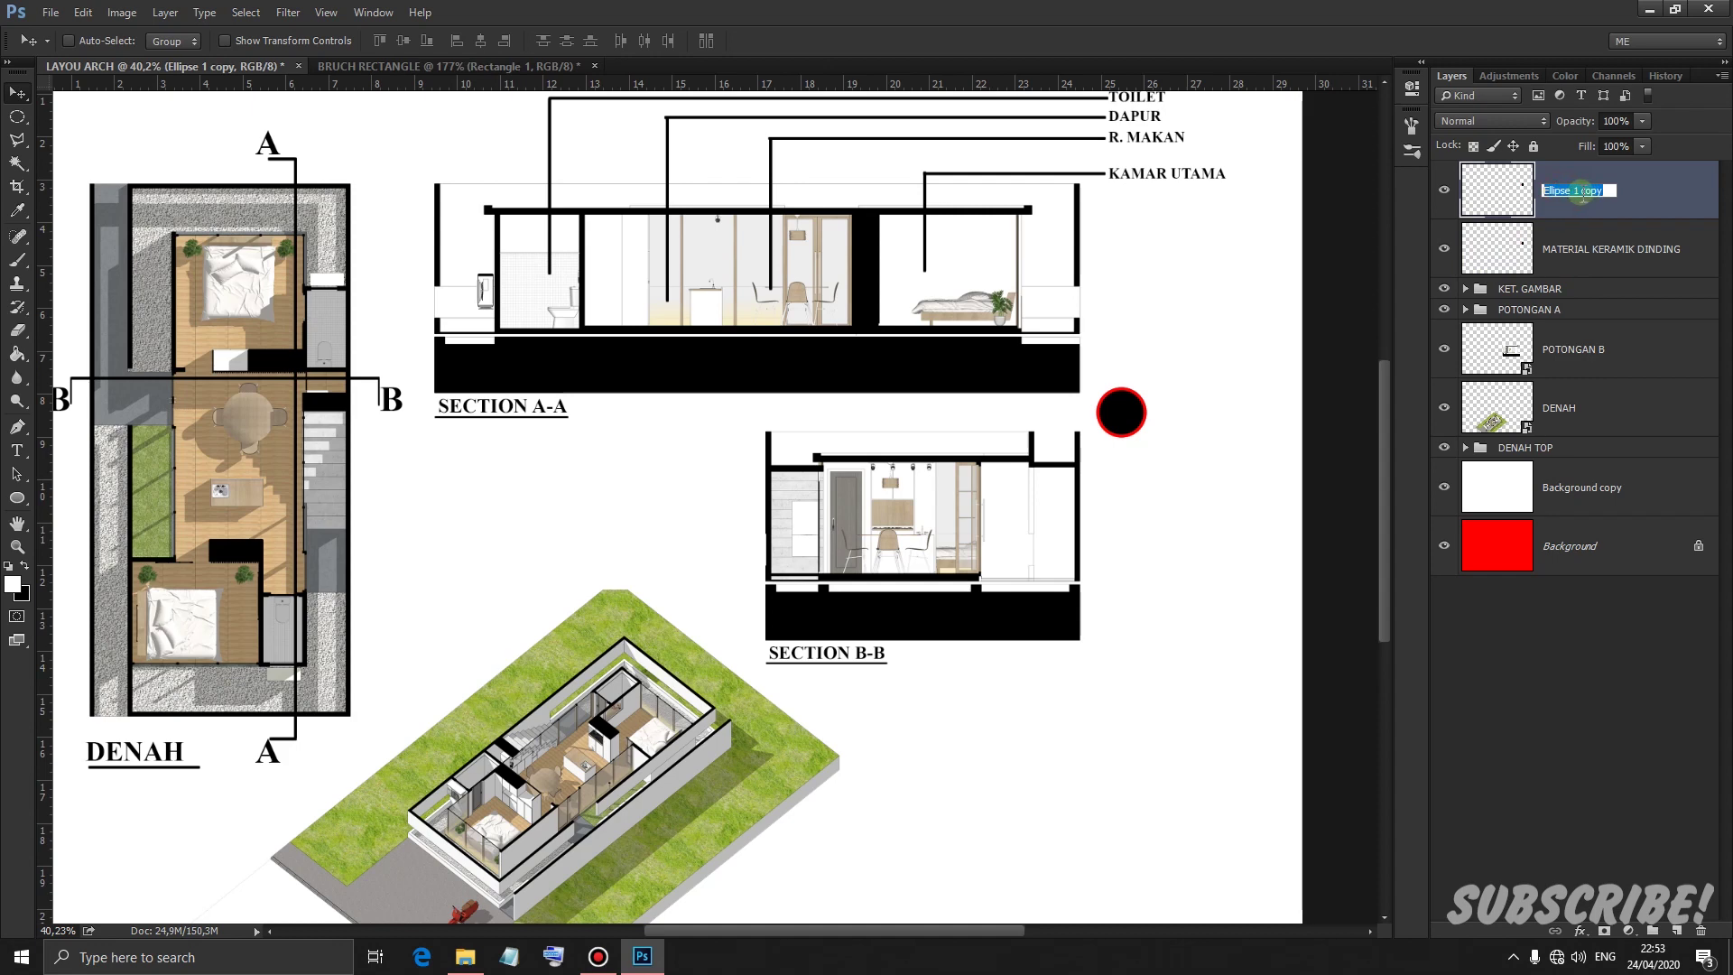
{"action": "type", "text": "MATERIAL KACA"}
{"action": "key", "text": "Return"}
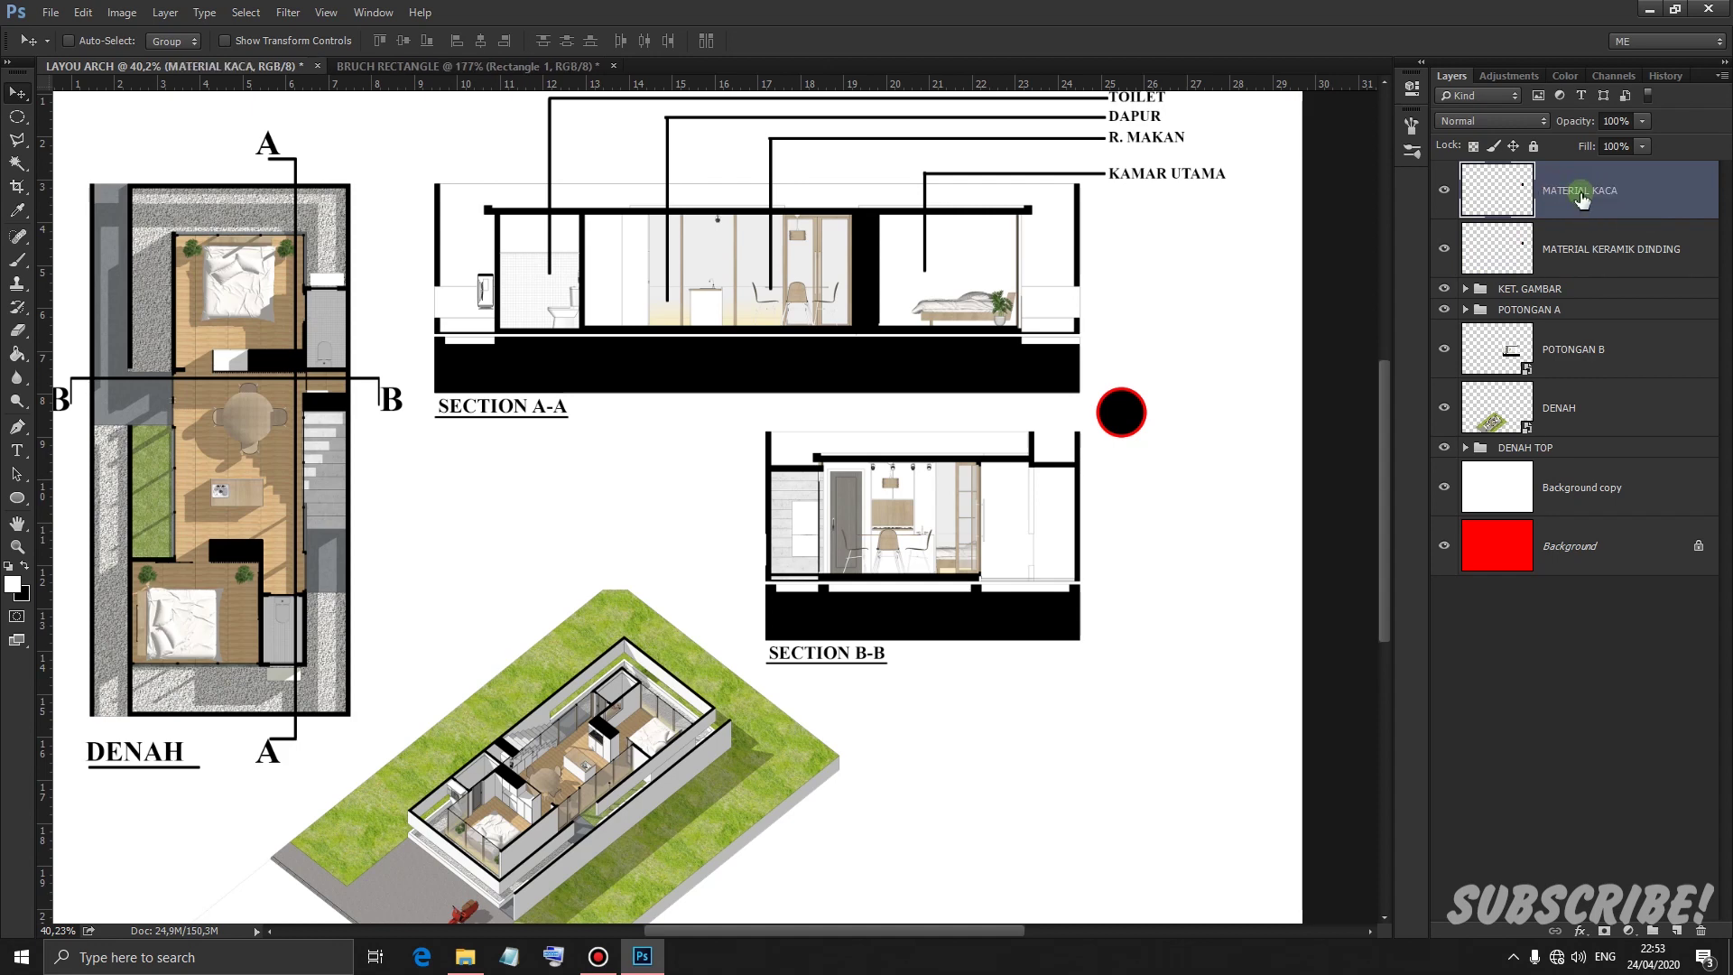
Duplicate the MATERIAL KACA layer and rename the copy as MATERIAL LANTAI
{"action": "key", "text": "ctrl+j"}
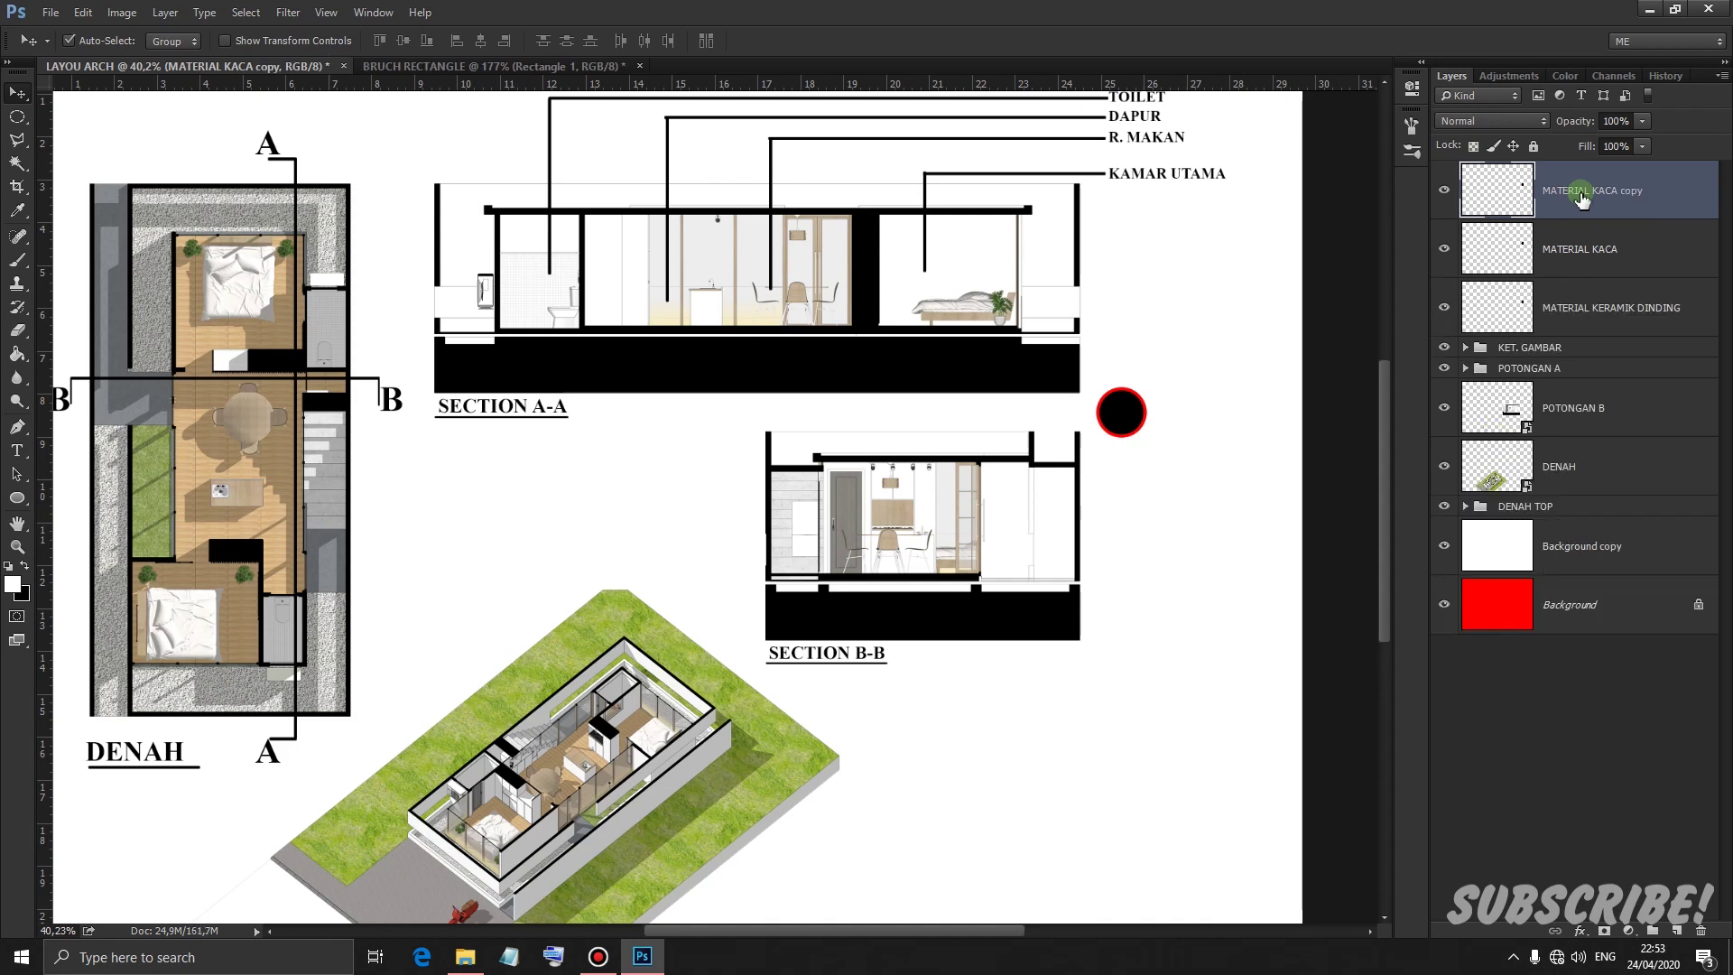
{"action": "double_click", "coordinate": [1579, 193]}
{"action": "type", "text": "MATERIAL LANT"}
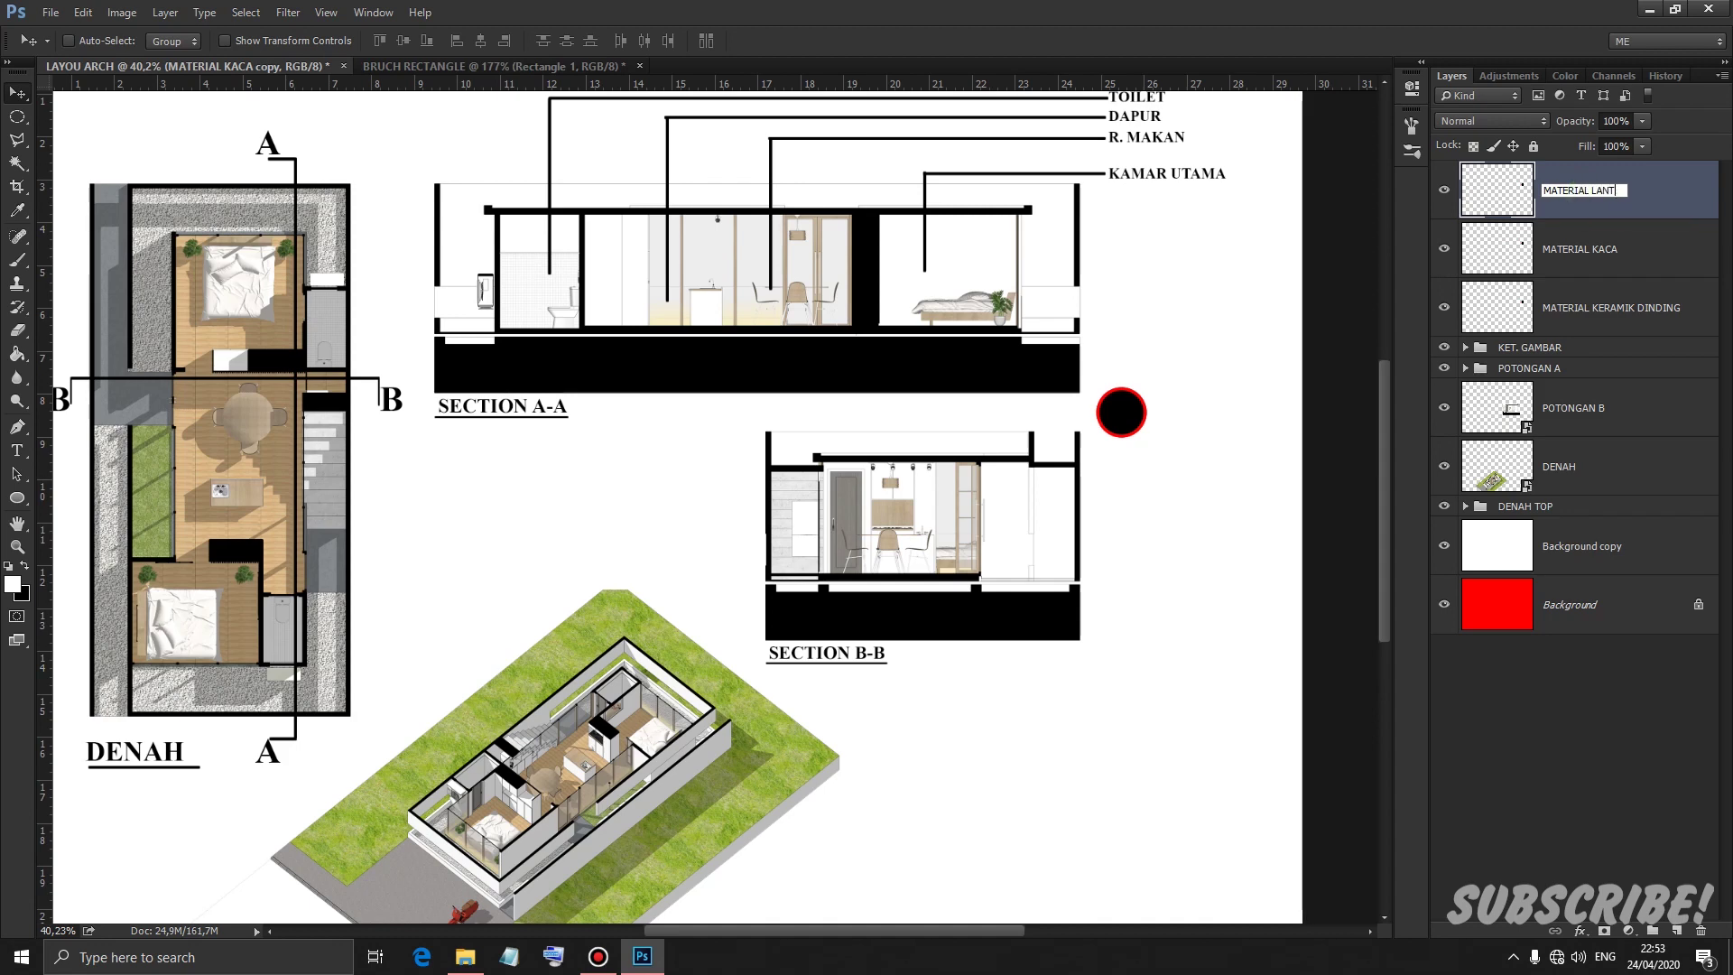
{"action": "type", "text": "AI"}
{"action": "key", "text": "Return"}
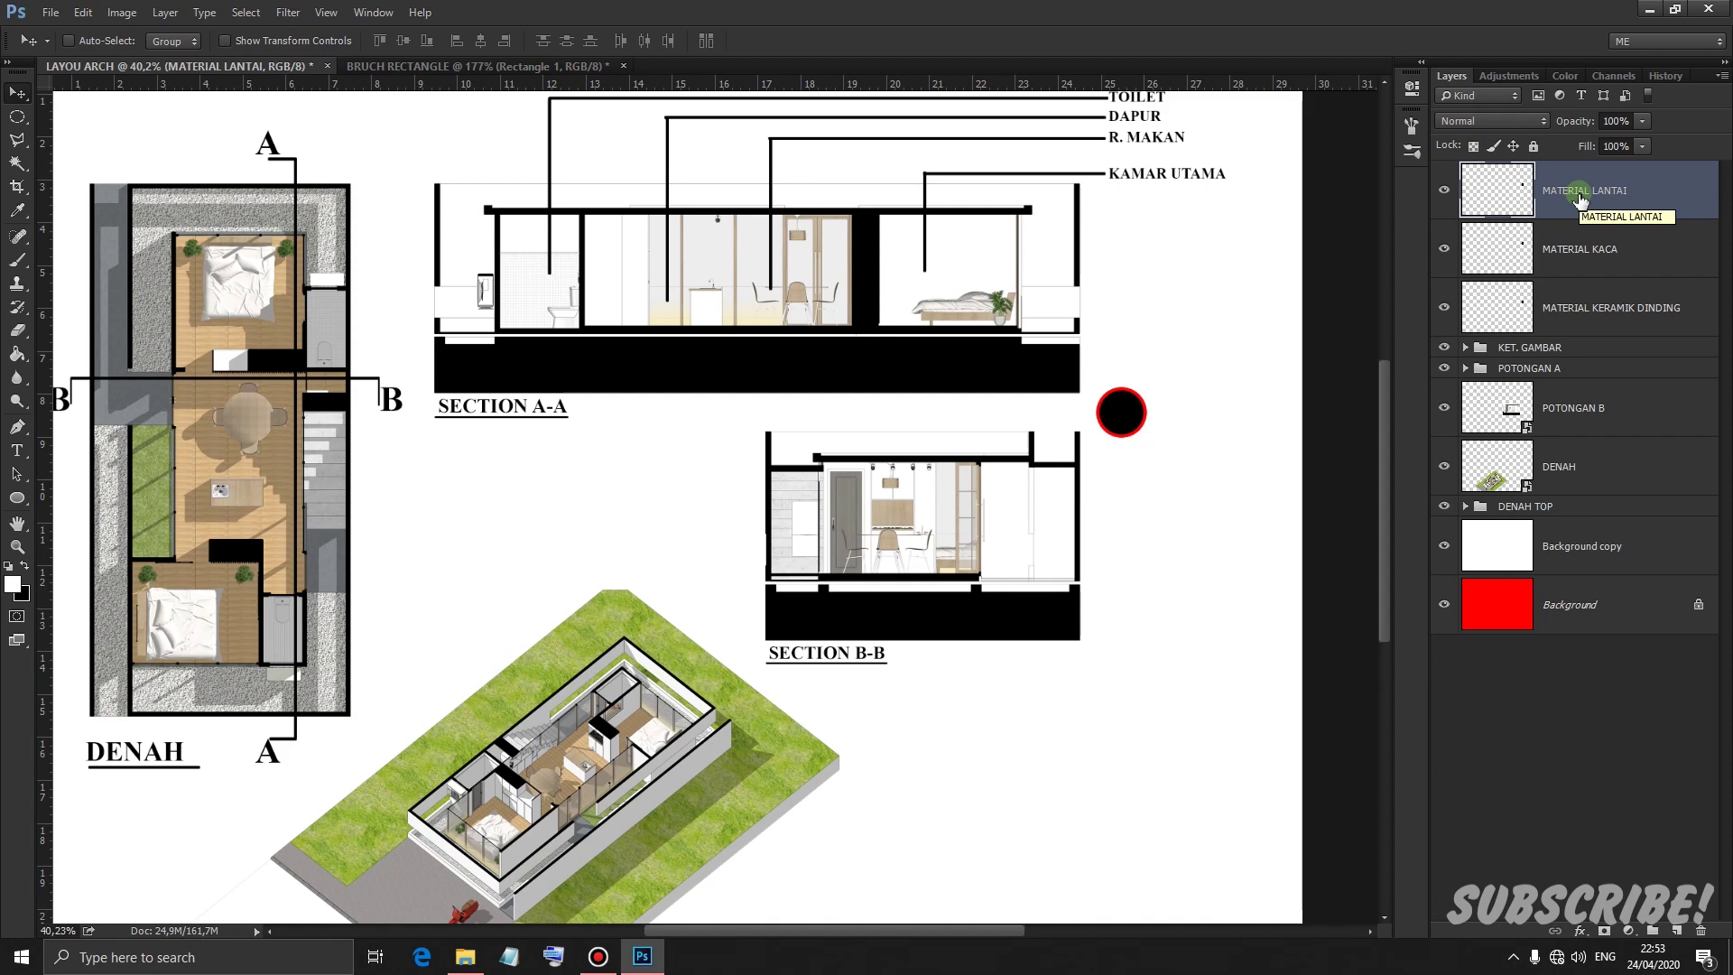
Arrange the MATERIAL KACA and MATERIAL LANTAI circles in an evenly spaced column beneath the MATERIAL KERAMIK DINDING circle
{"action": "left_click", "coordinate": [1624, 311]}
{"action": "left_click", "coordinate": [1580, 190]}
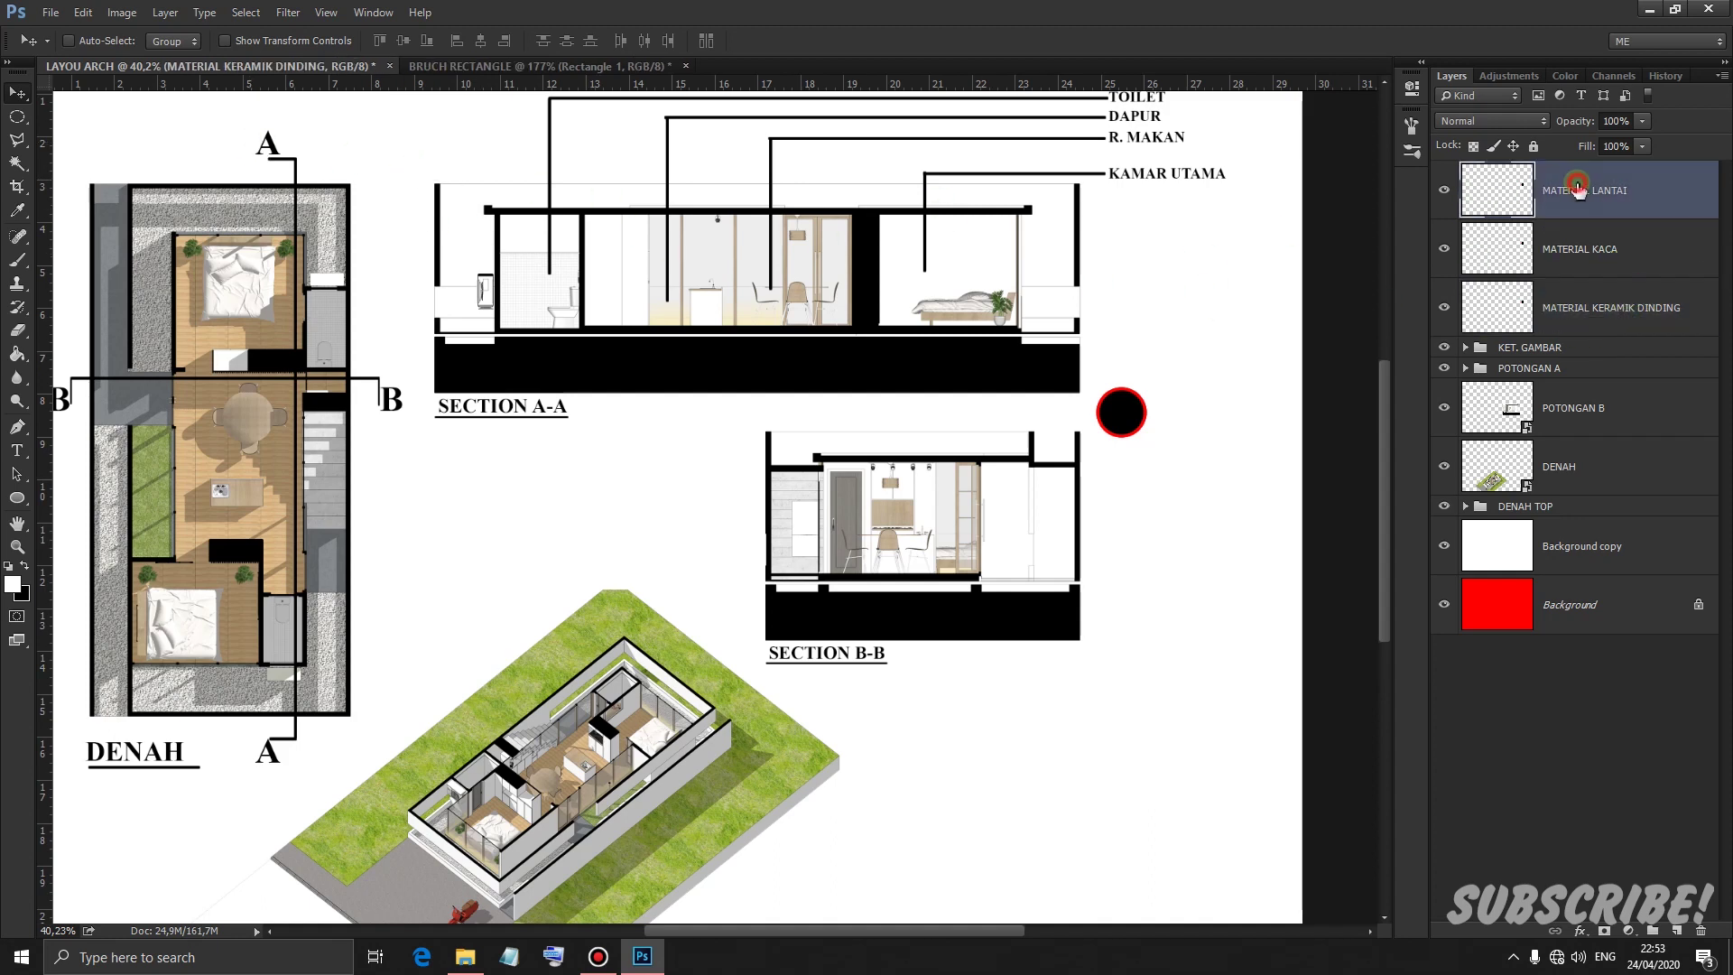
{"action": "left_click", "coordinate": [1601, 257]}
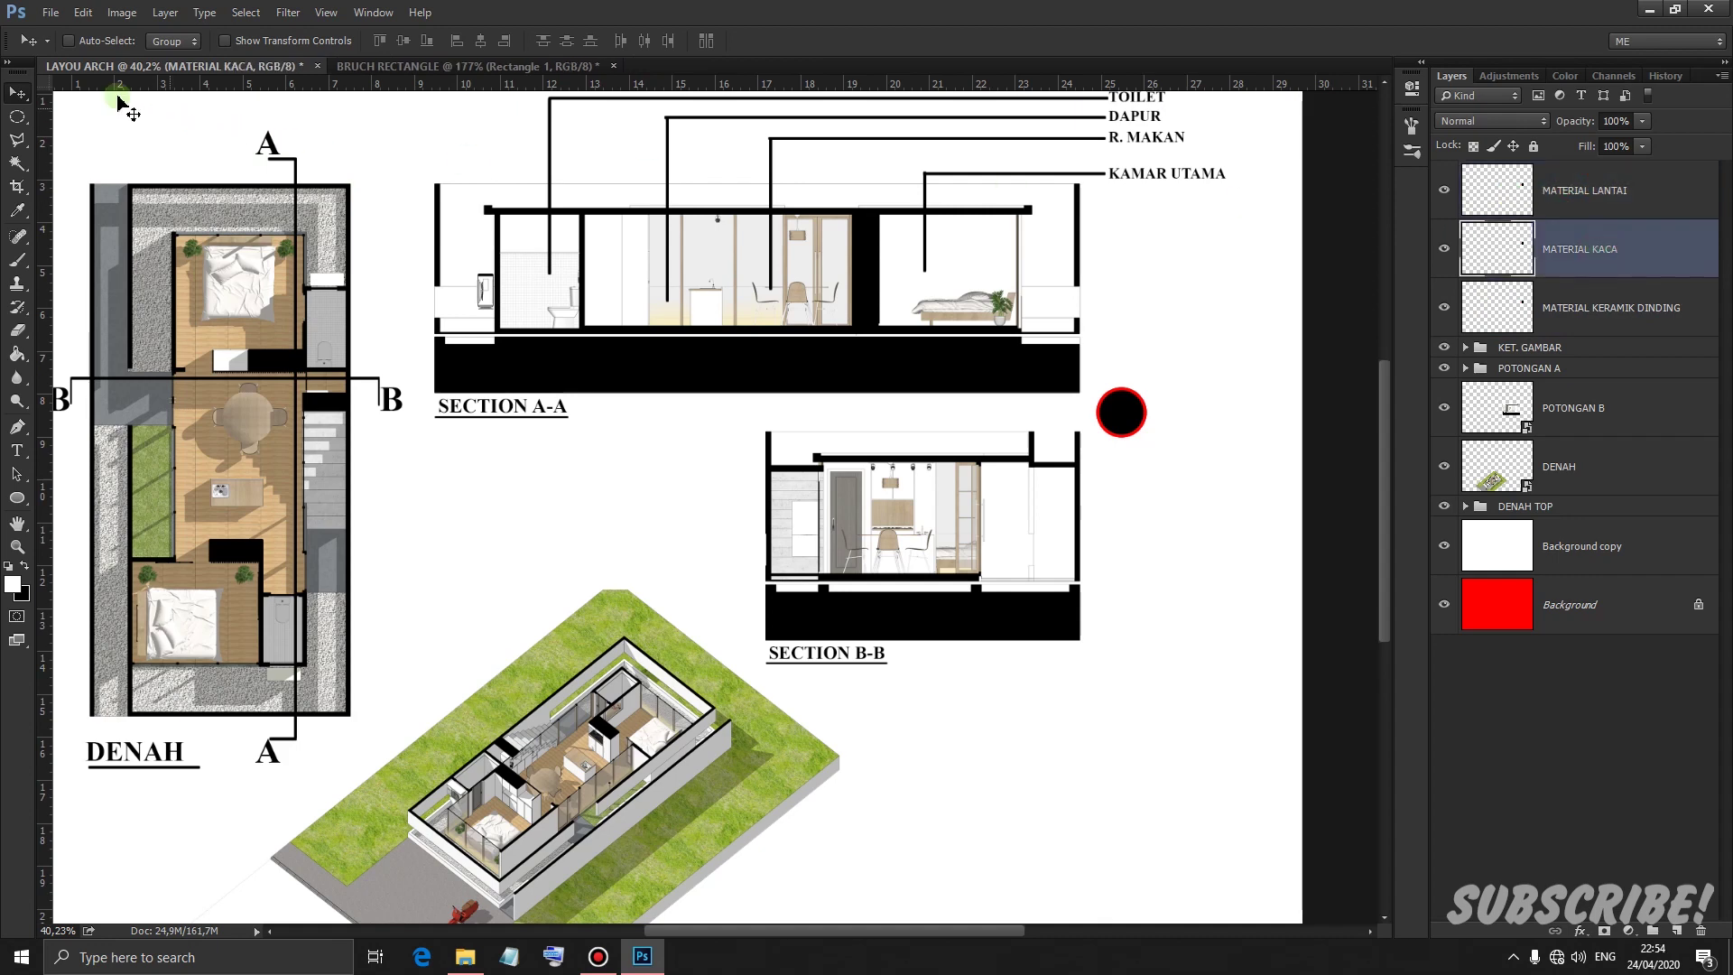
{"action": "left_click_drag", "start_coordinate": [1165, 545], "coordinate": [1154, 600]}
{"action": "left_click", "coordinate": [1582, 195]}
{"action": "left_click_drag", "start_coordinate": [1358, 479], "coordinate": [1236, 691]}
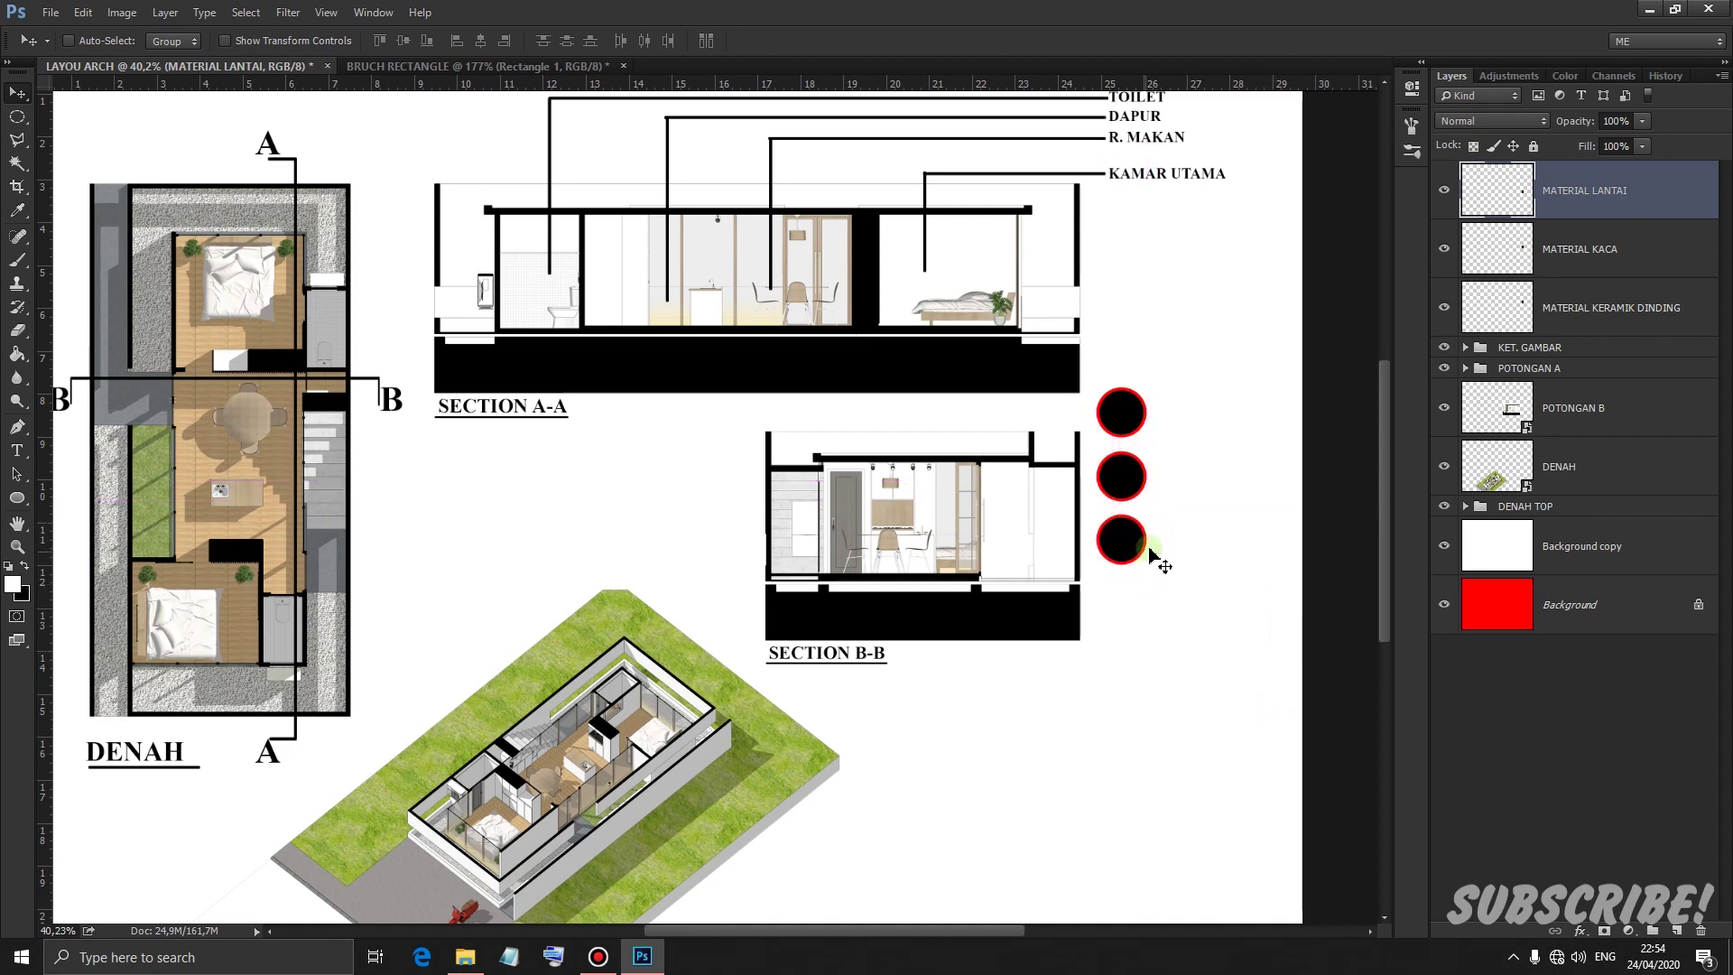
Select the black interior of the uppermost circle on the MATERIAL KERAMIK DINDING layer with the Magic Wand Tool
{"action": "left_click", "coordinate": [1605, 296]}
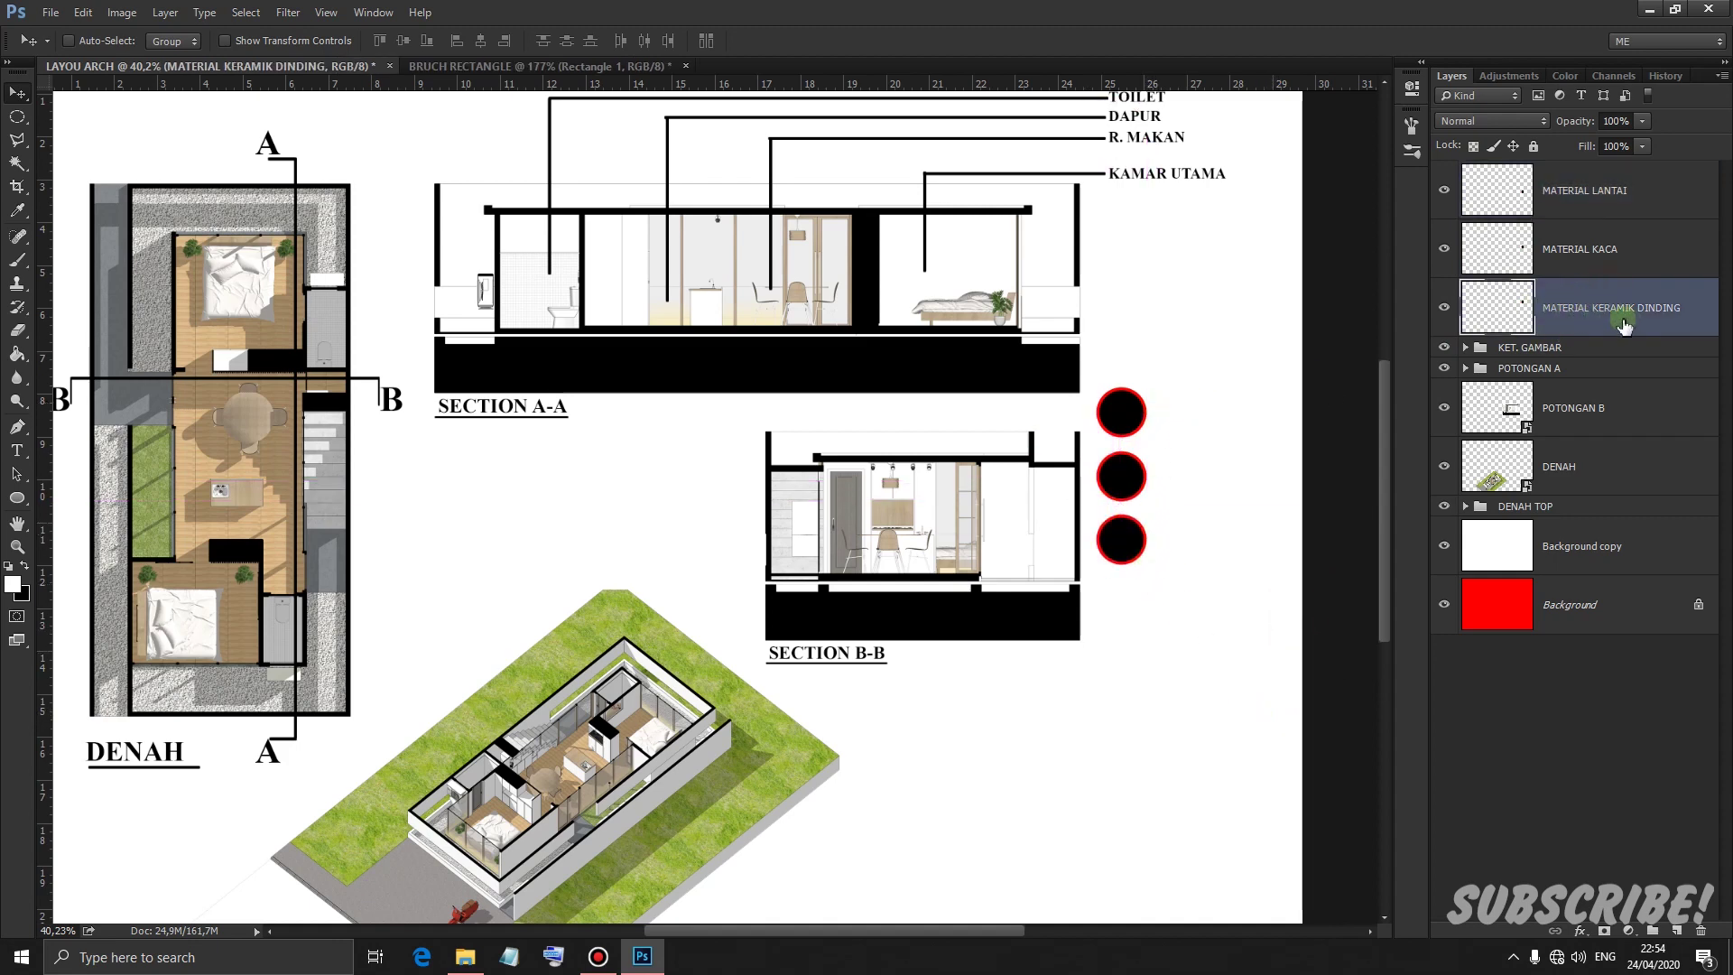
{"action": "left_click", "coordinate": [17, 164]}
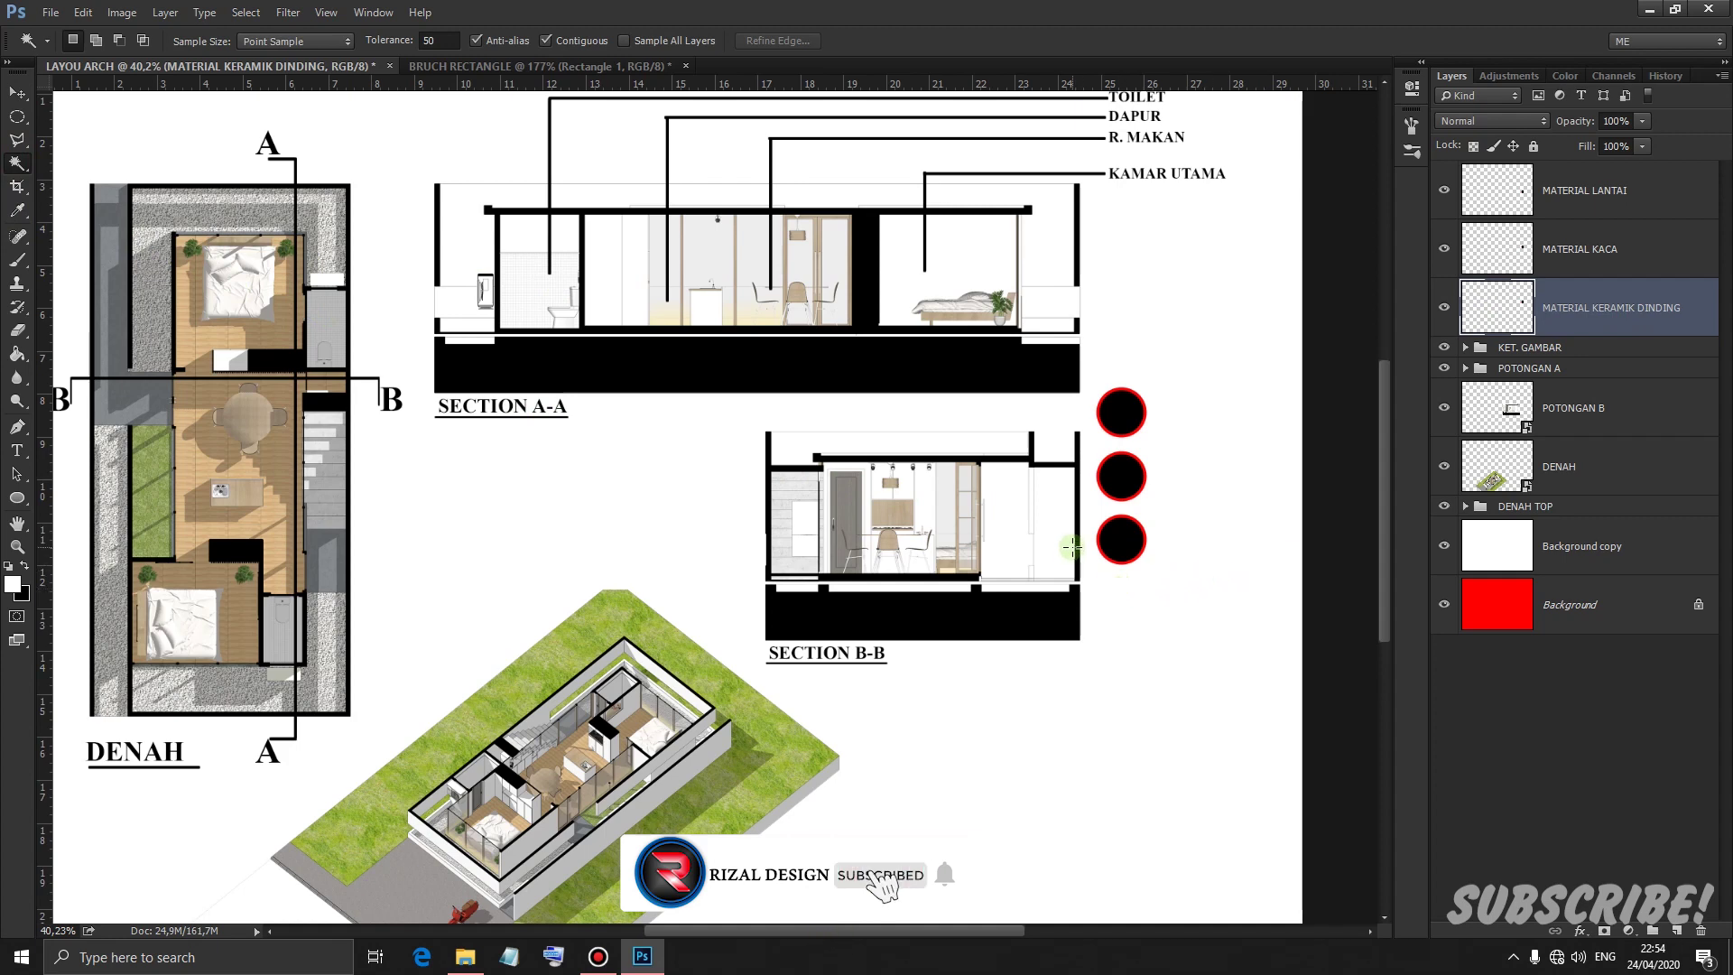
{"action": "scroll", "coordinate": [1096, 547], "scroll_direction": "up", "scroll_amount": 1}
{"action": "left_click_drag", "start_coordinate": [1142, 531], "coordinate": [1138, 590]}
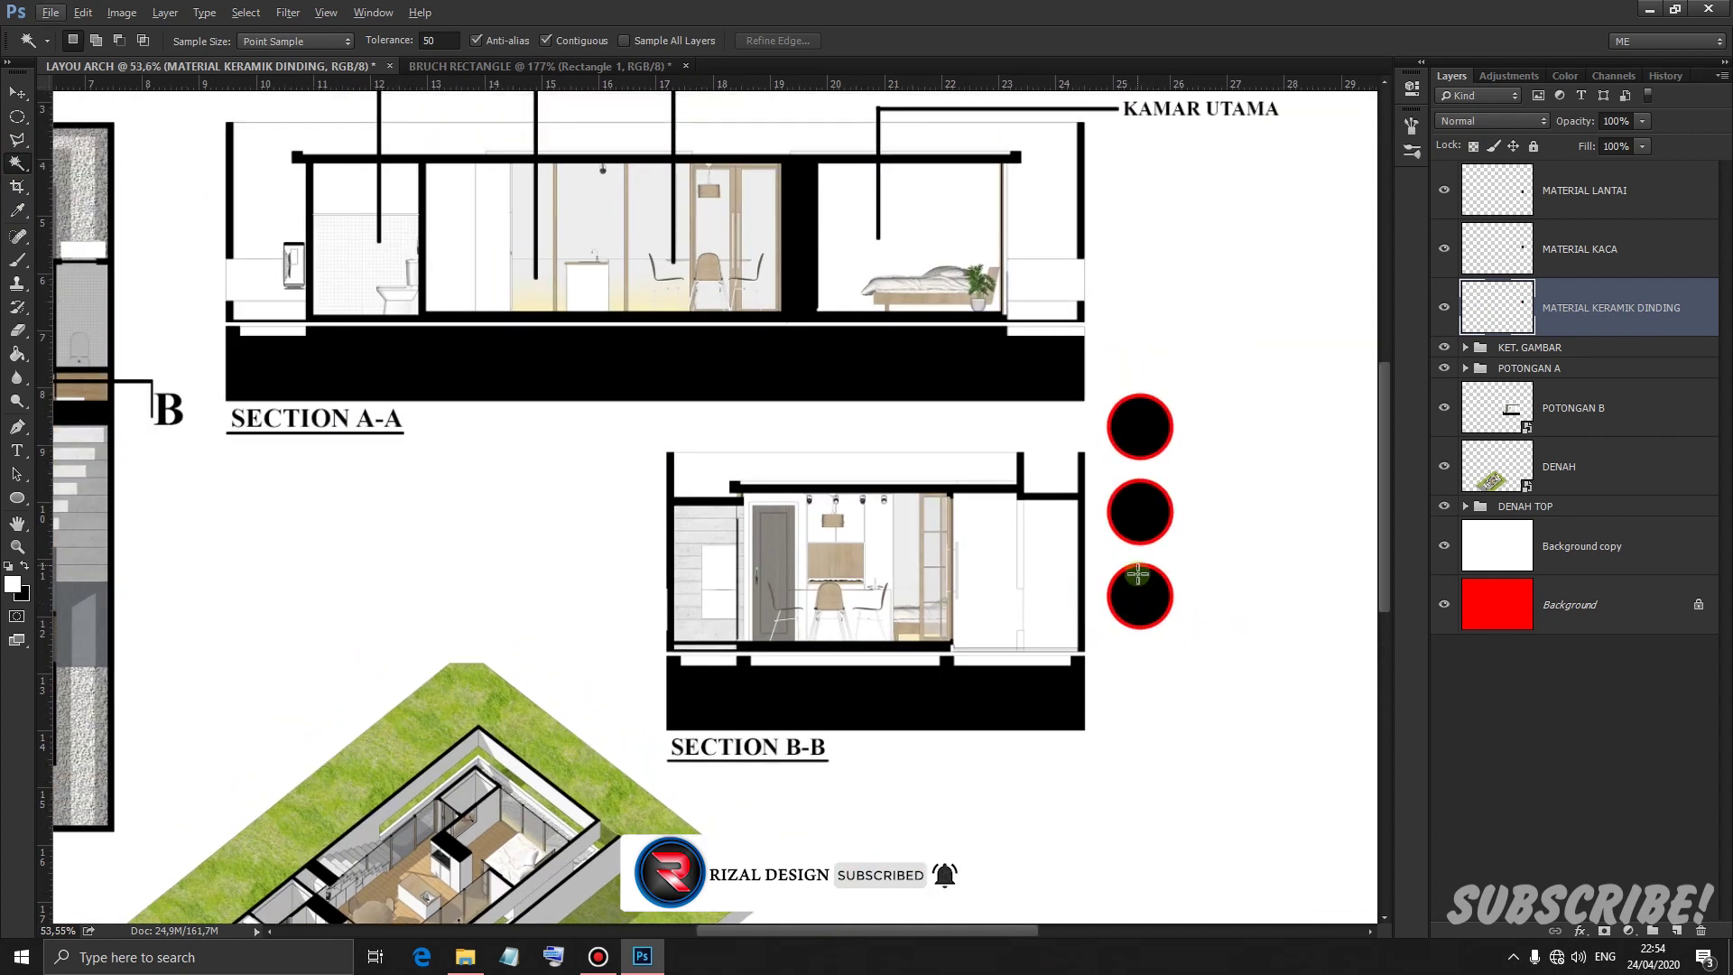
{"action": "left_click", "coordinate": [1139, 591]}
{"action": "left_click", "coordinate": [1139, 429]}
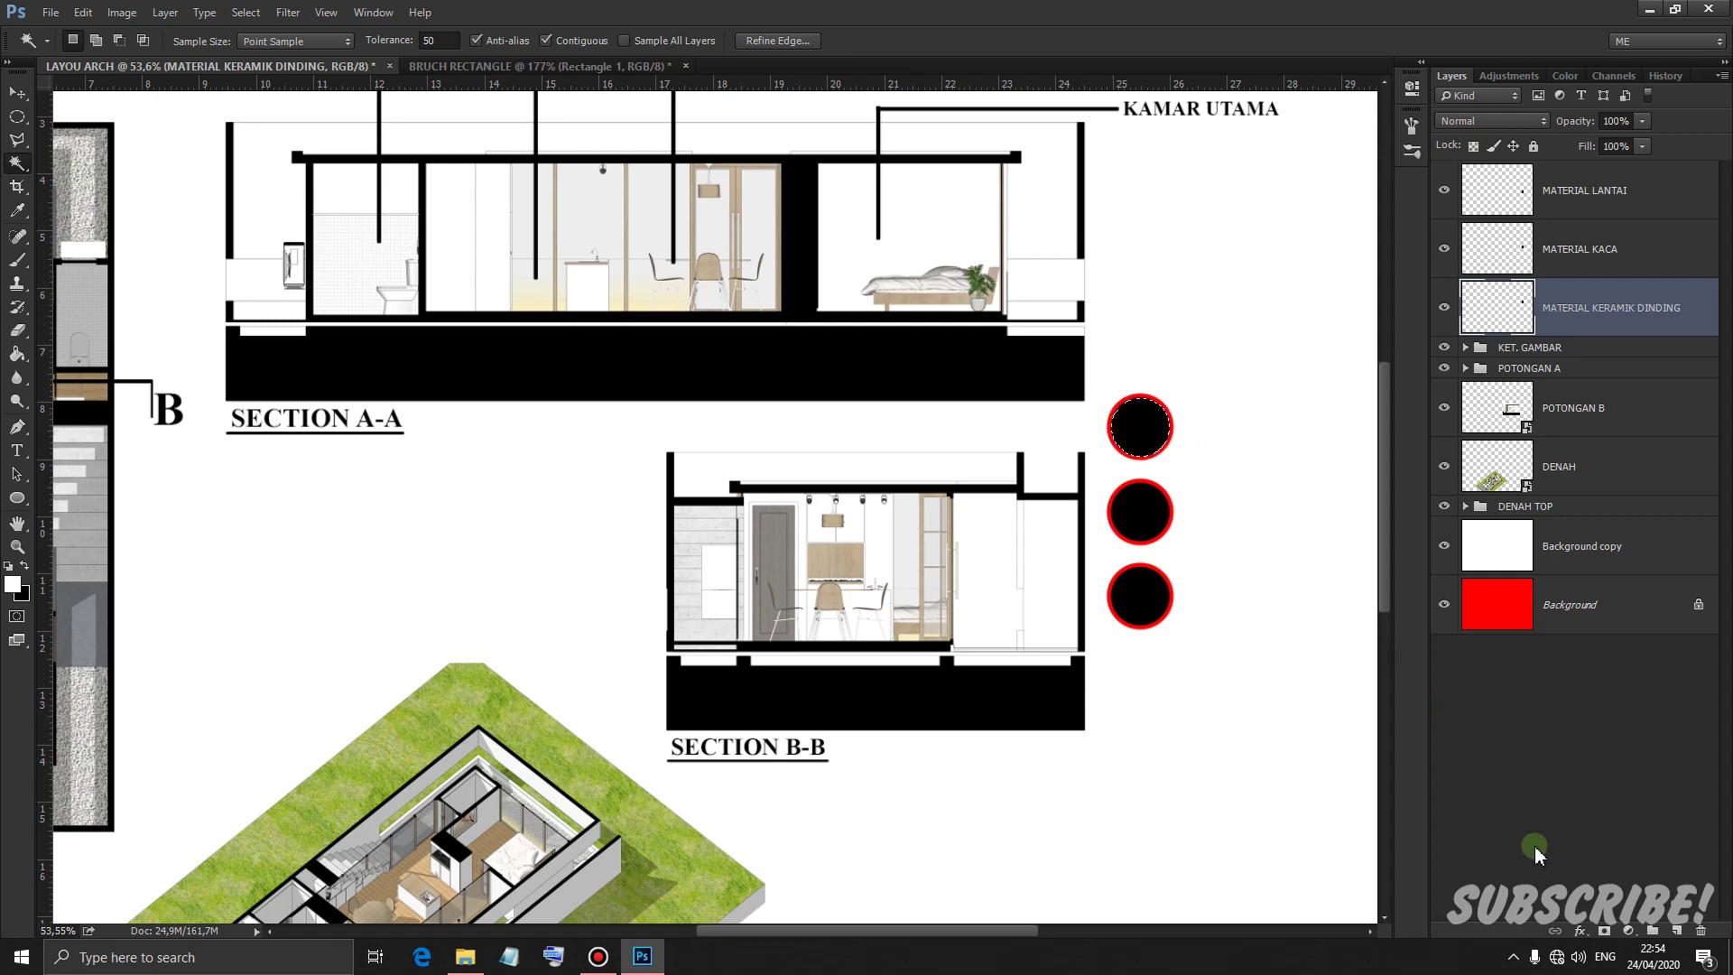
{"action": "left_click", "coordinate": [1630, 929]}
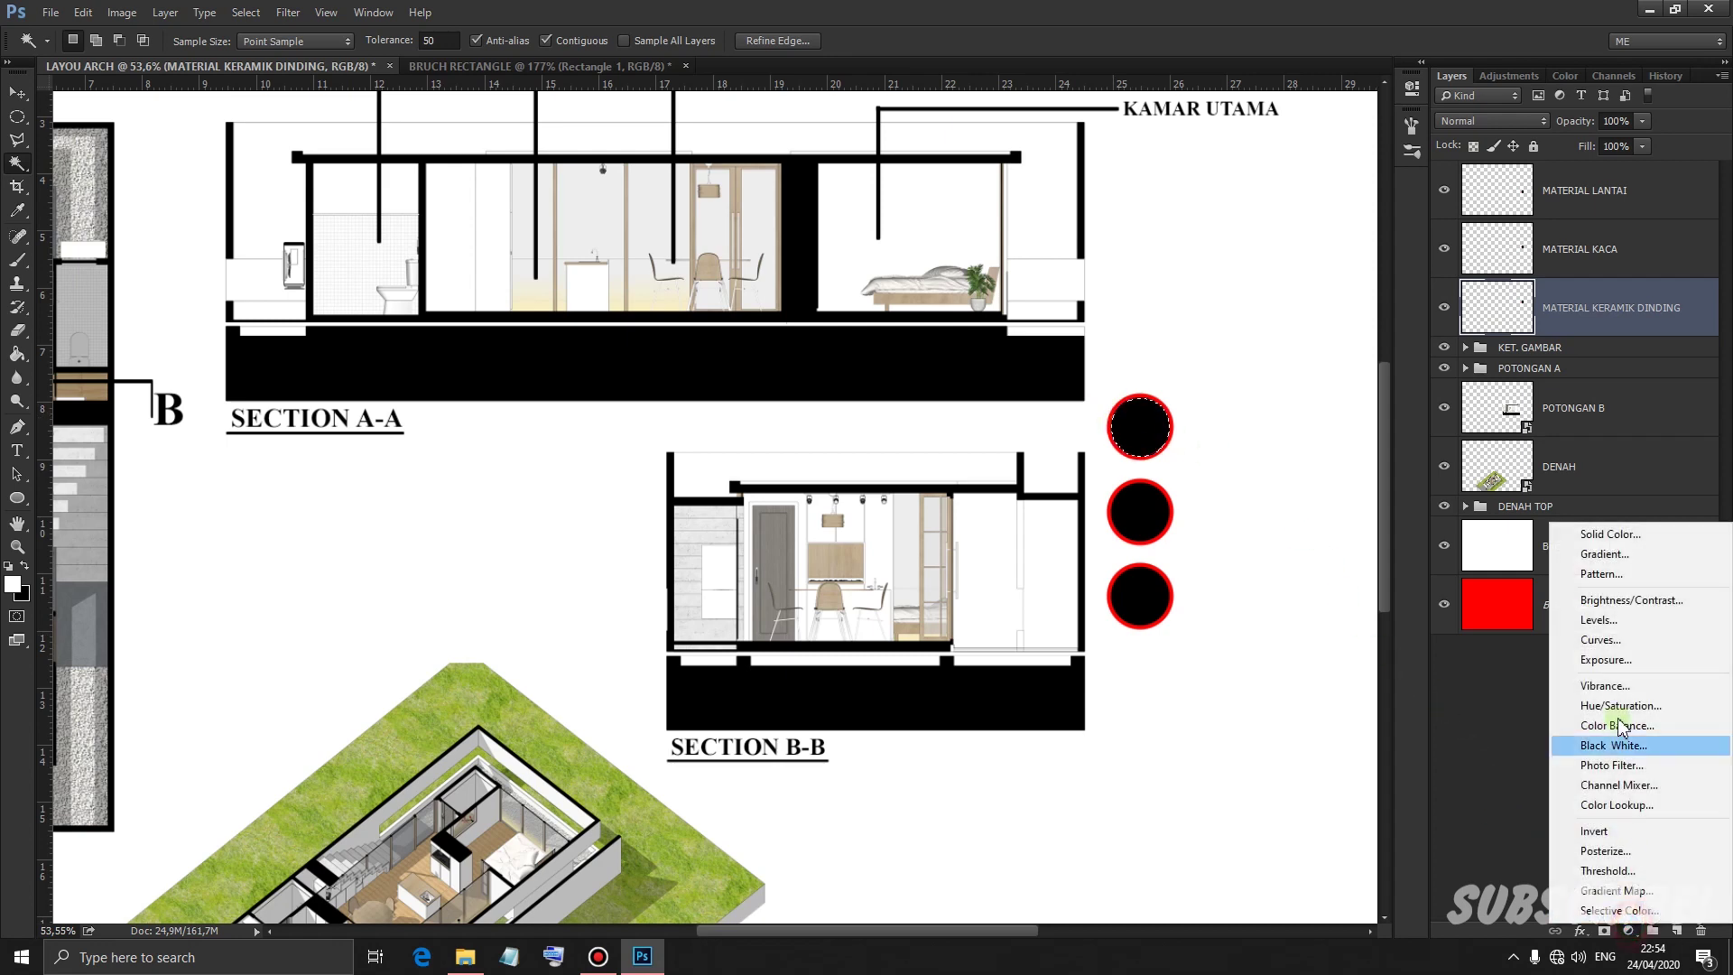
{"action": "left_click", "coordinate": [1611, 535]}
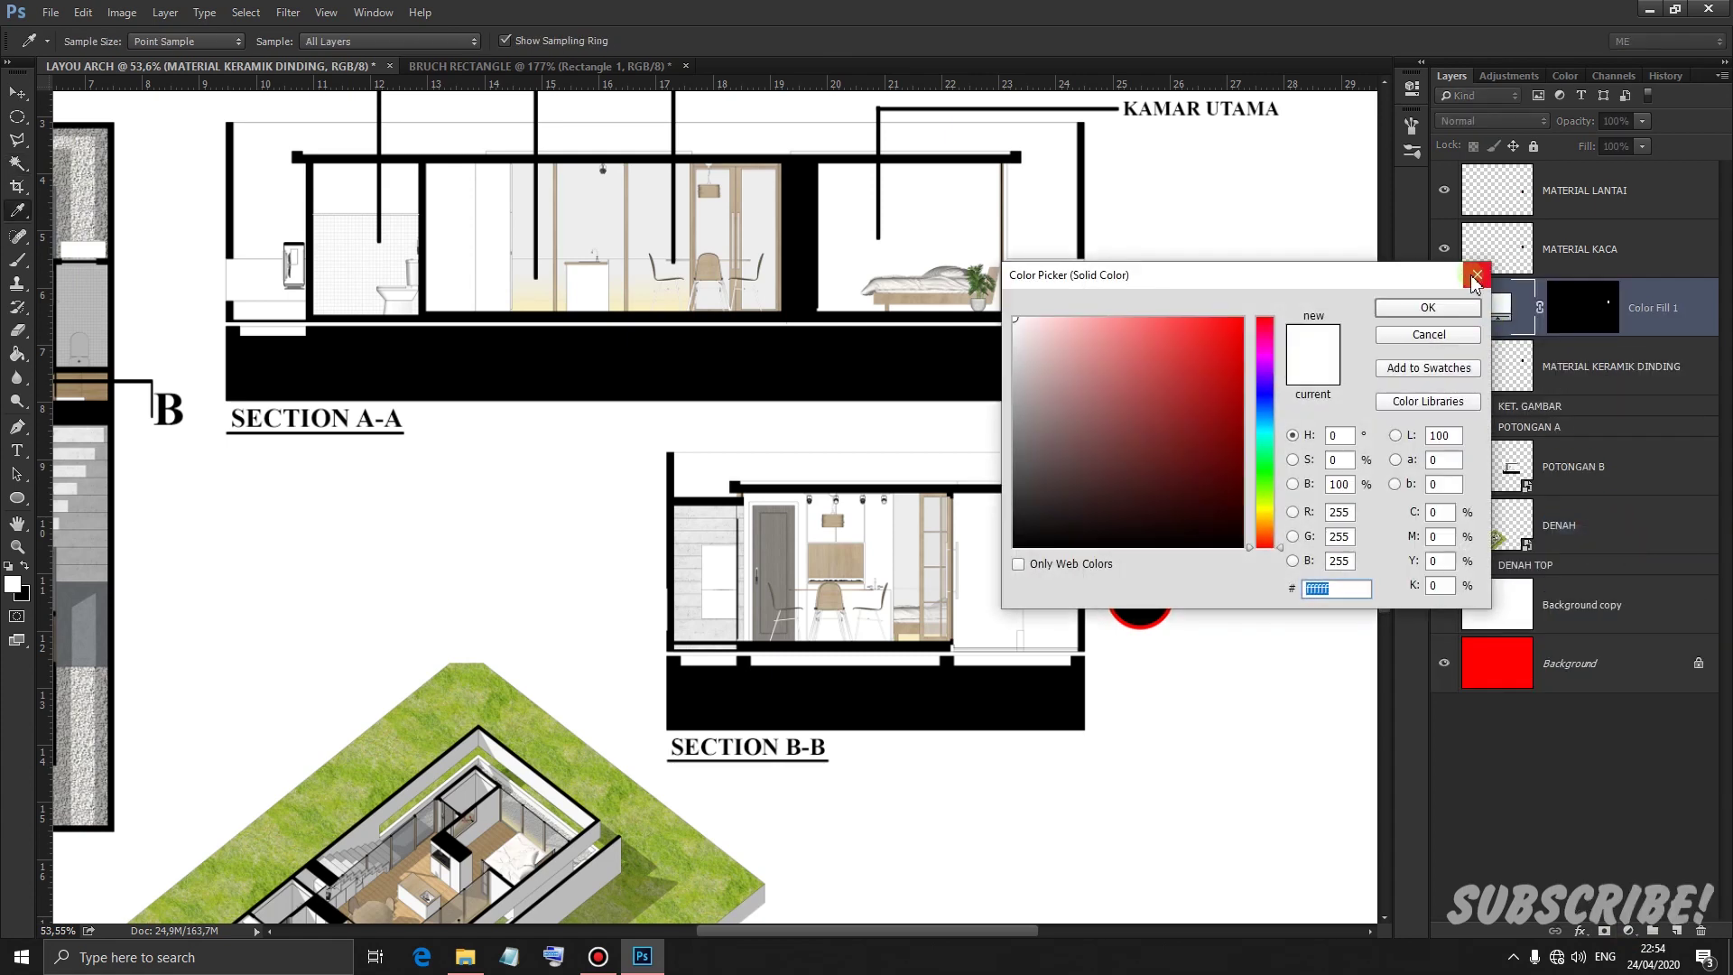
{"action": "left_click", "coordinate": [1477, 277]}
{"action": "left_click", "coordinate": [1630, 929]}
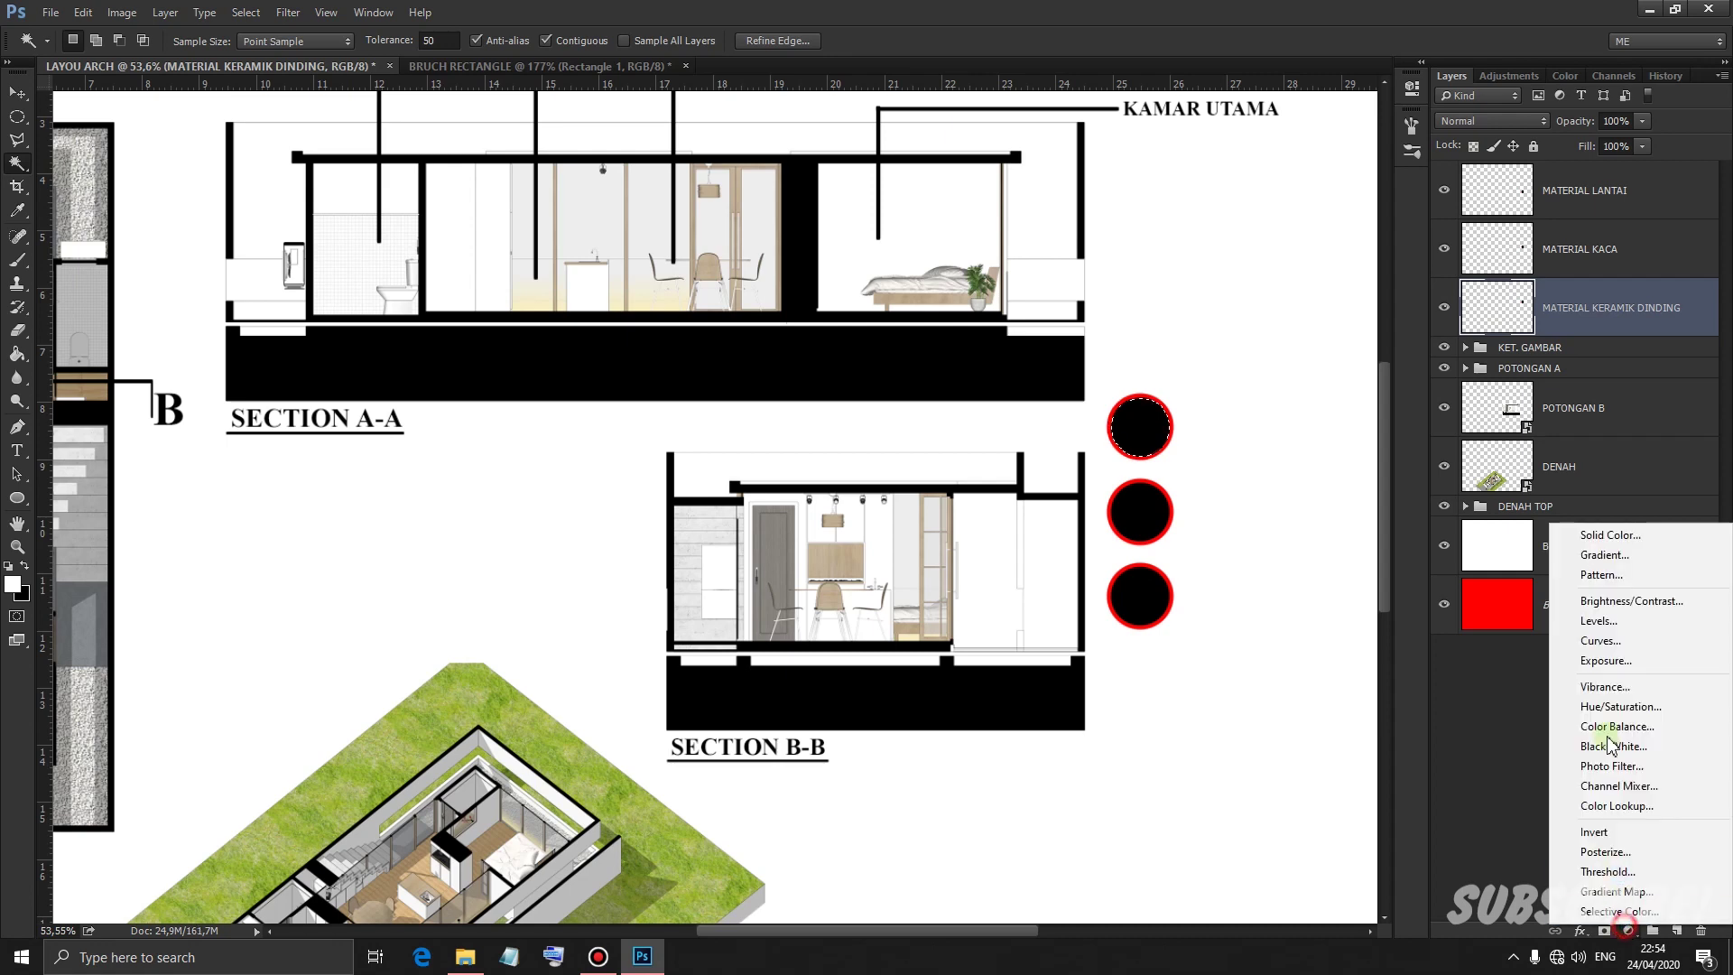
{"action": "left_click", "coordinate": [1602, 575]}
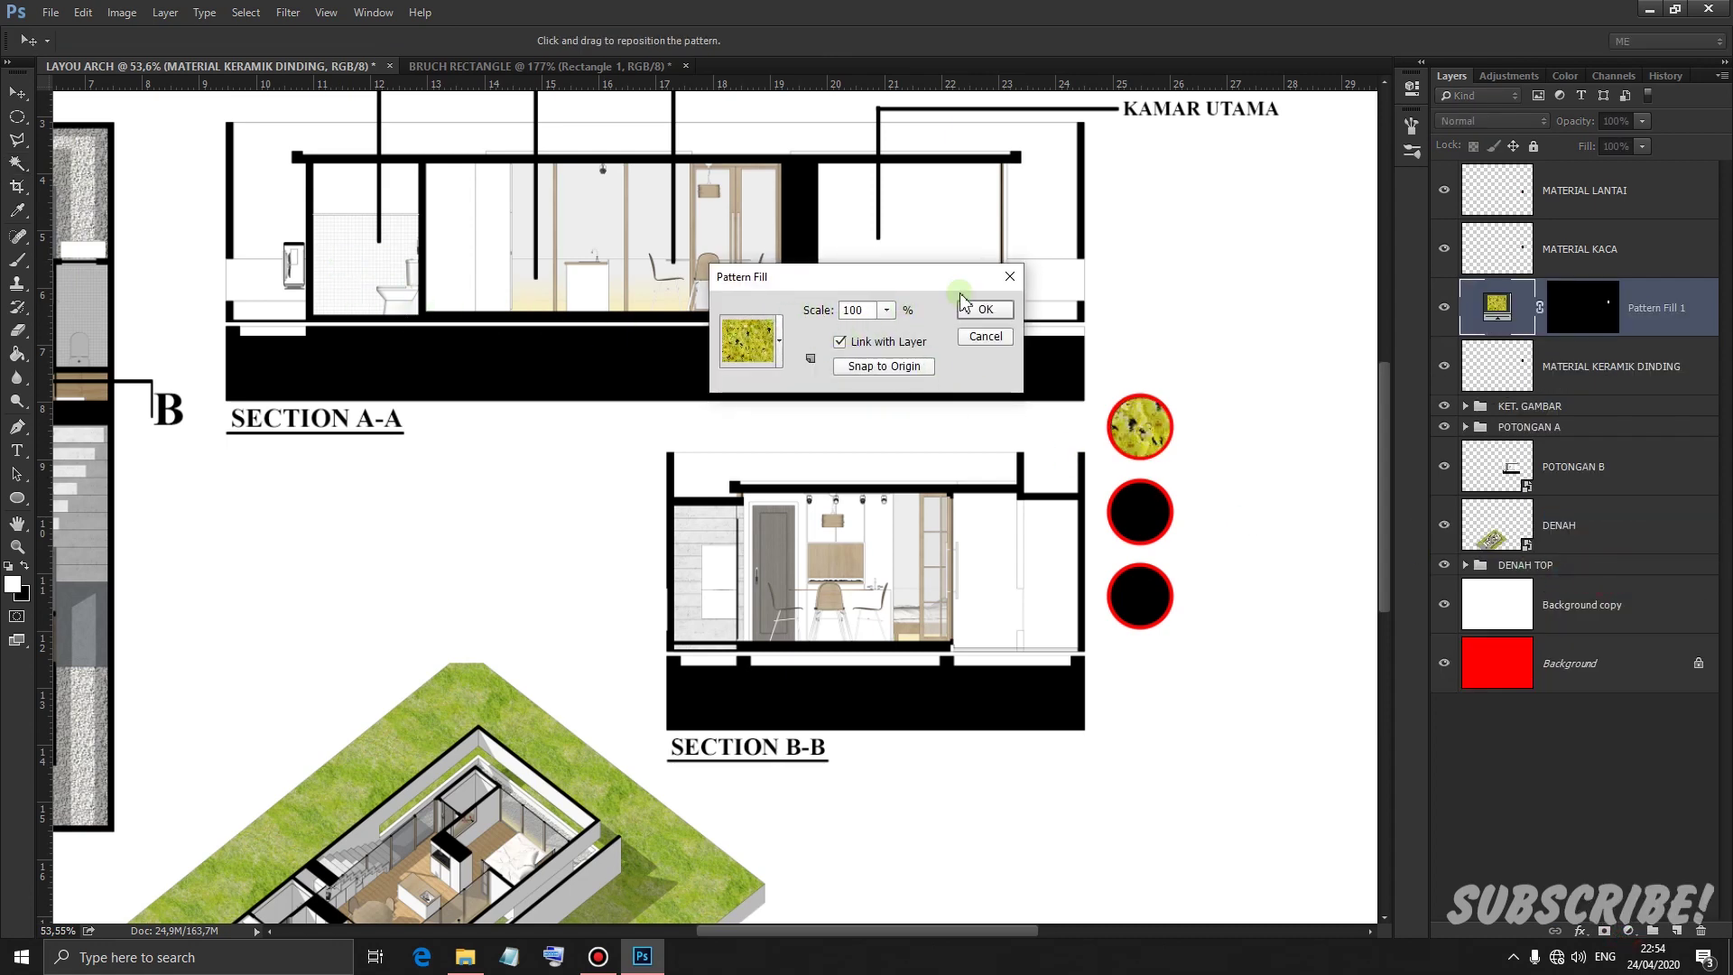
{"action": "left_click", "coordinate": [1010, 279]}
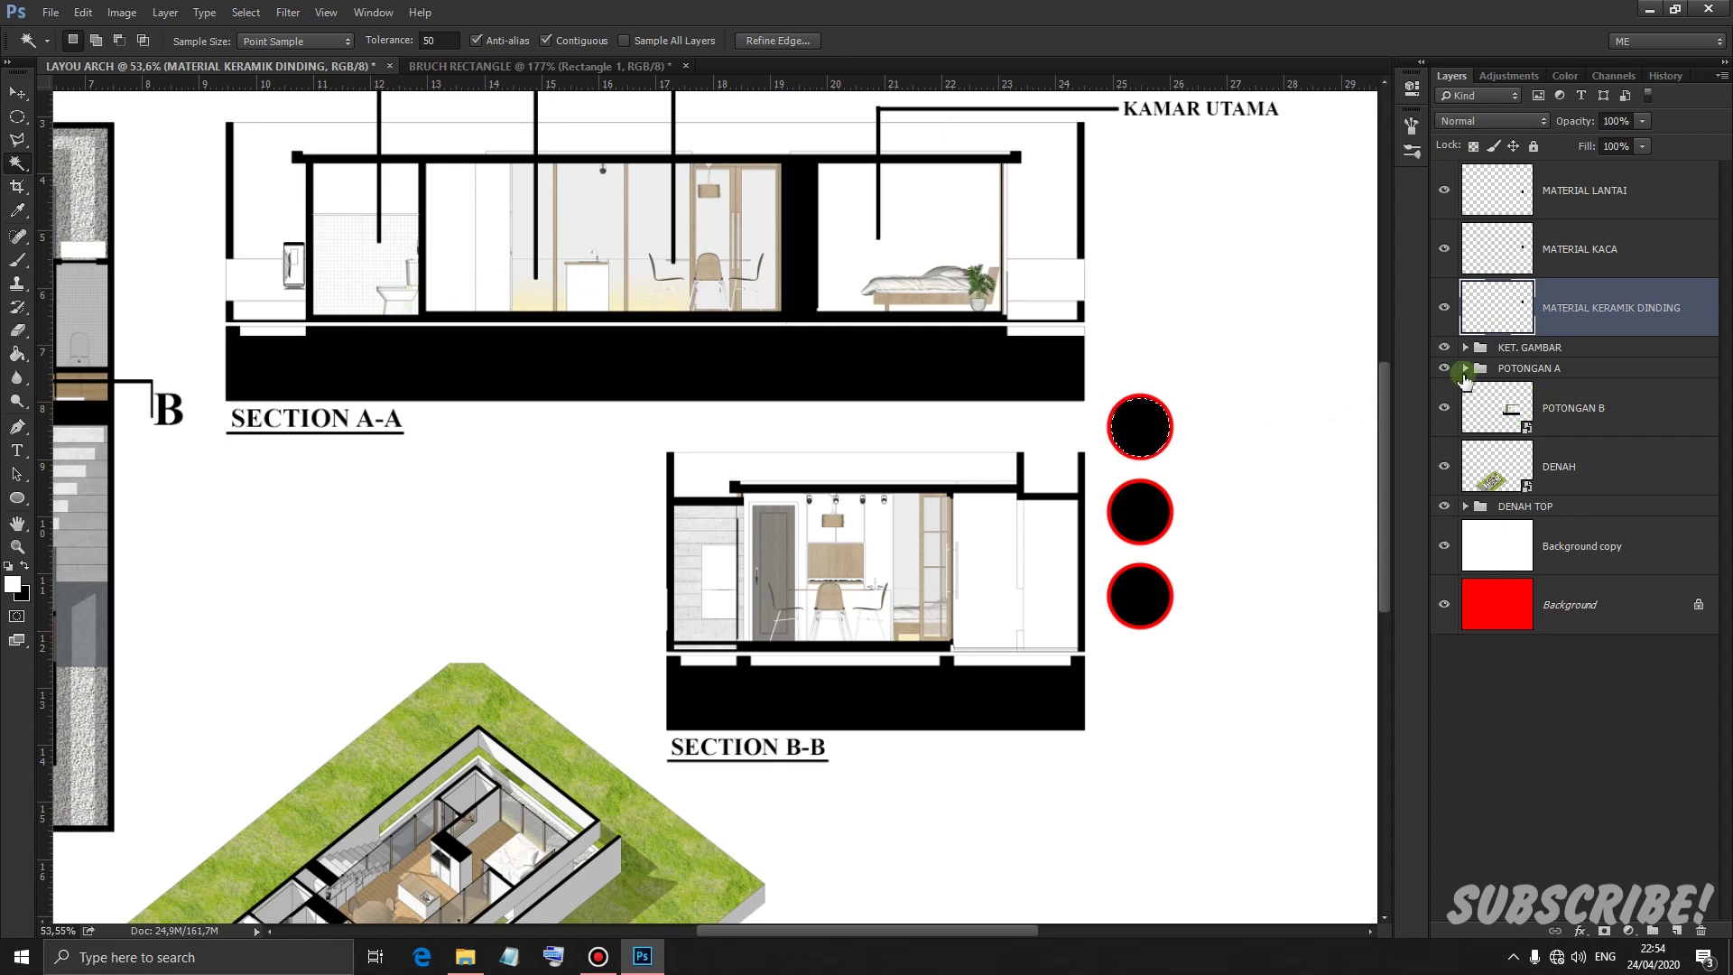
Clear the selection, duplicate the POTONGAN A layer within its group, and place the copy directly beneath the original
{"action": "left_click", "coordinate": [1465, 370]}
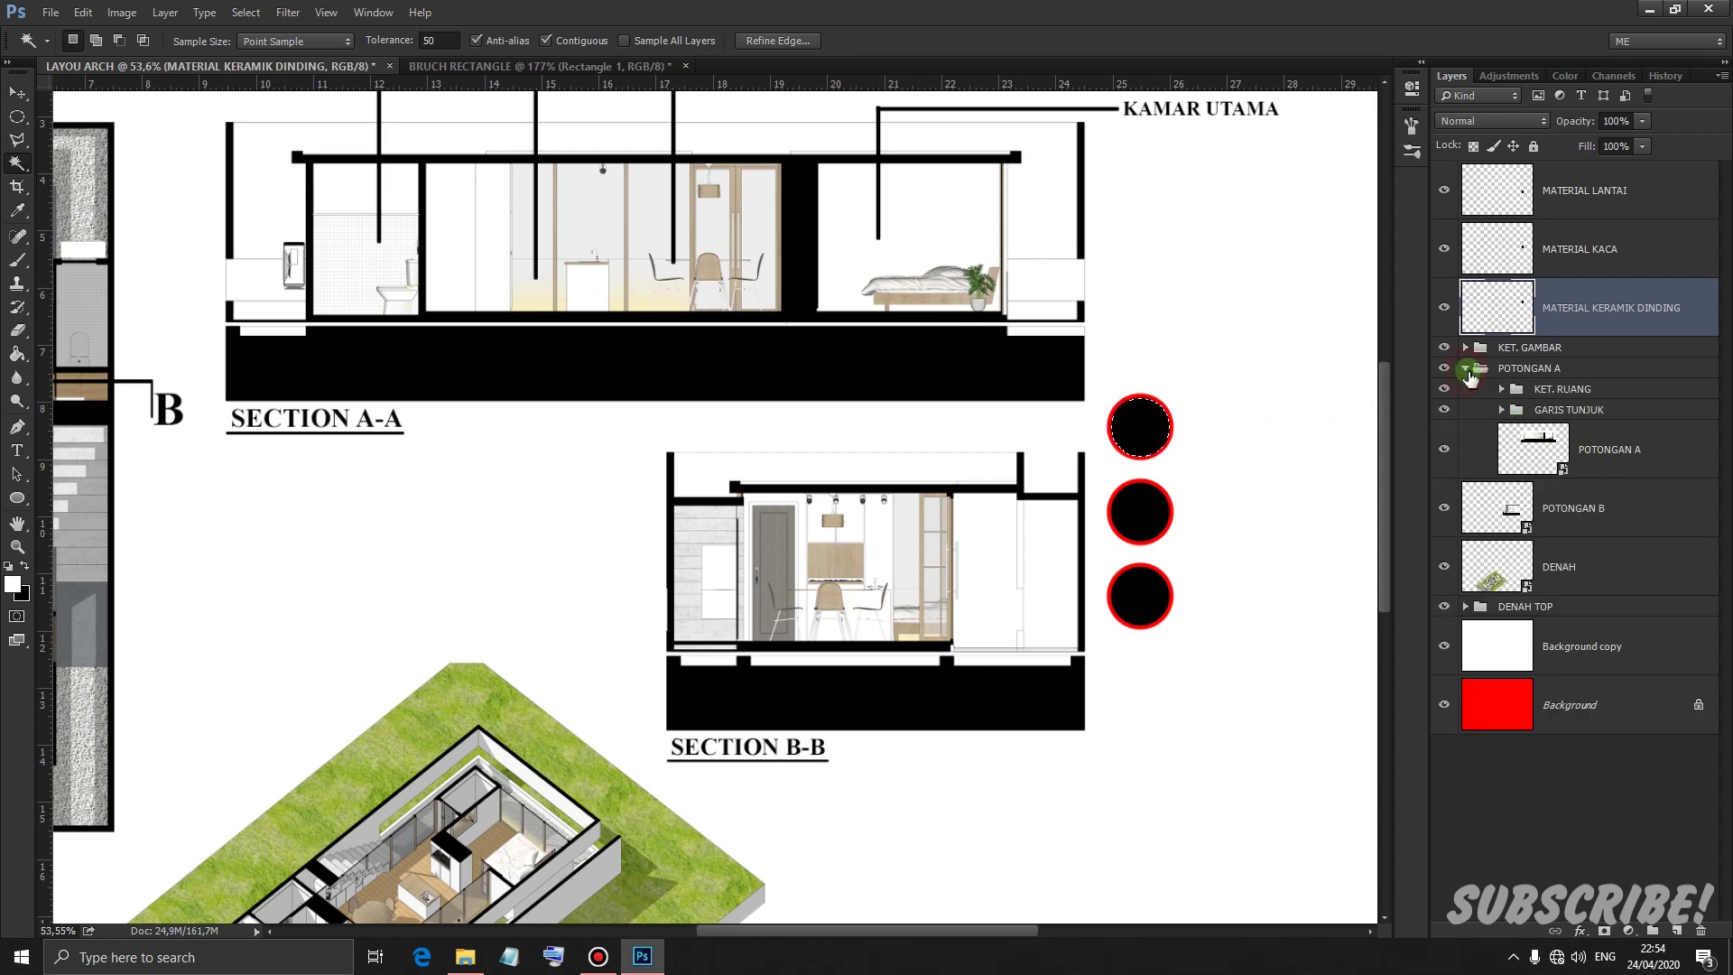
{"action": "left_click", "coordinate": [1627, 447]}
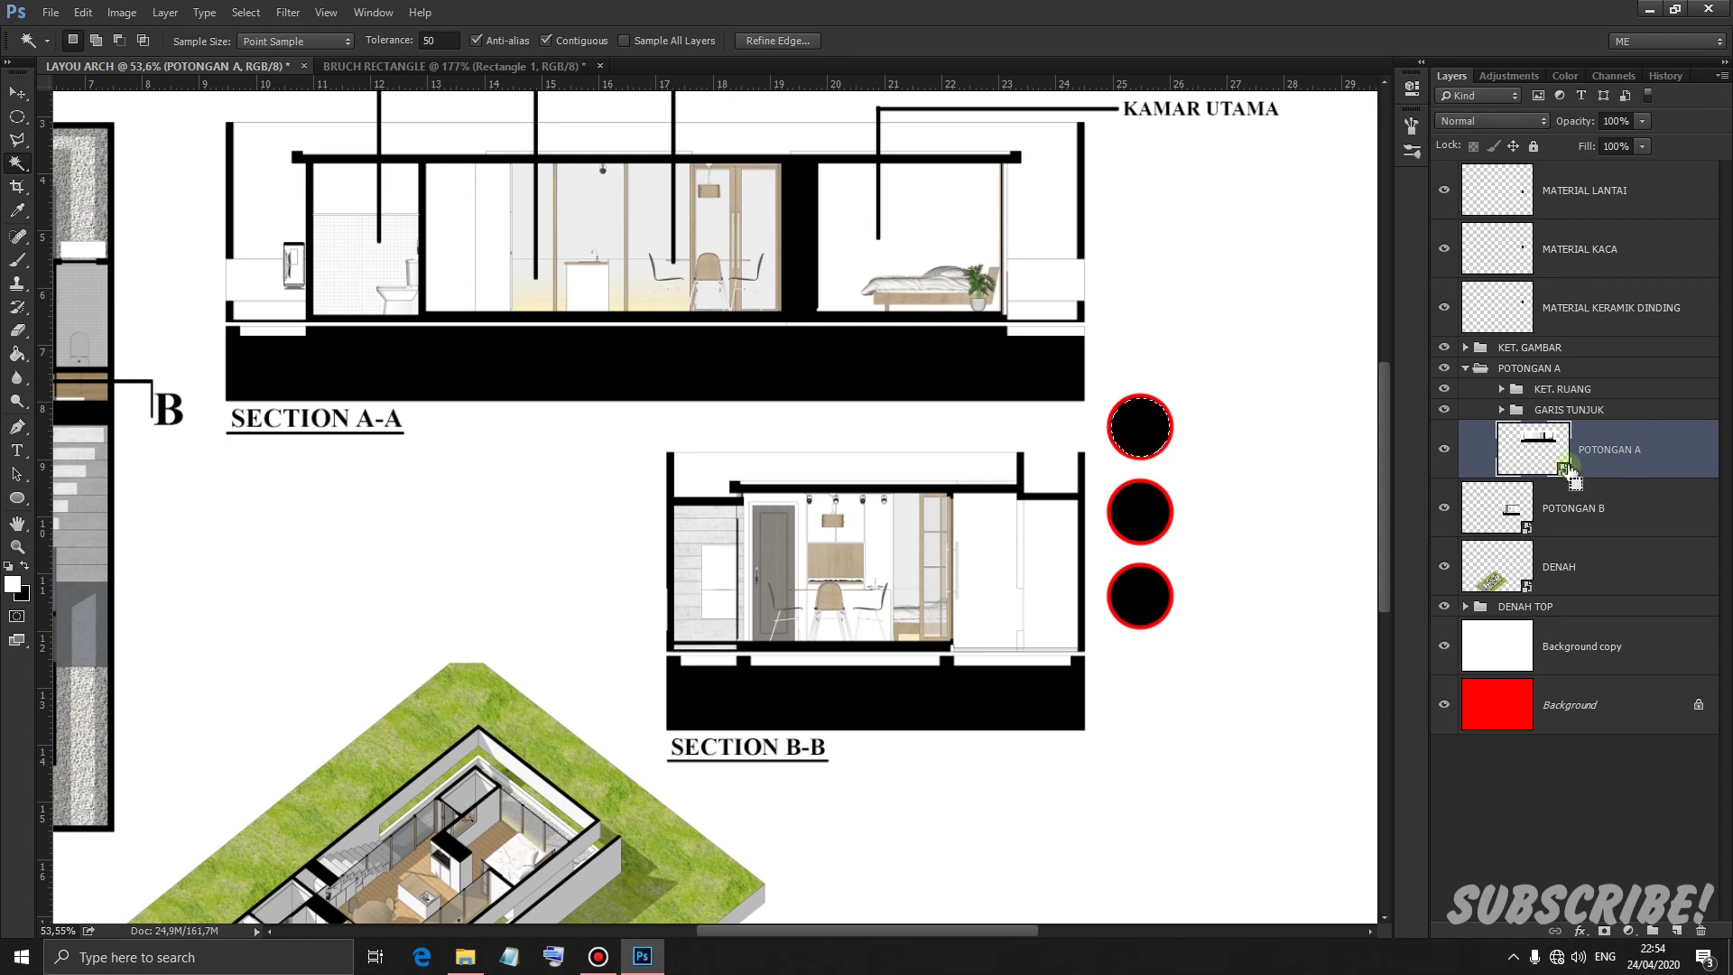
{"action": "key", "text": "ctrl+d"}
{"action": "key", "text": "ctrl+j"}
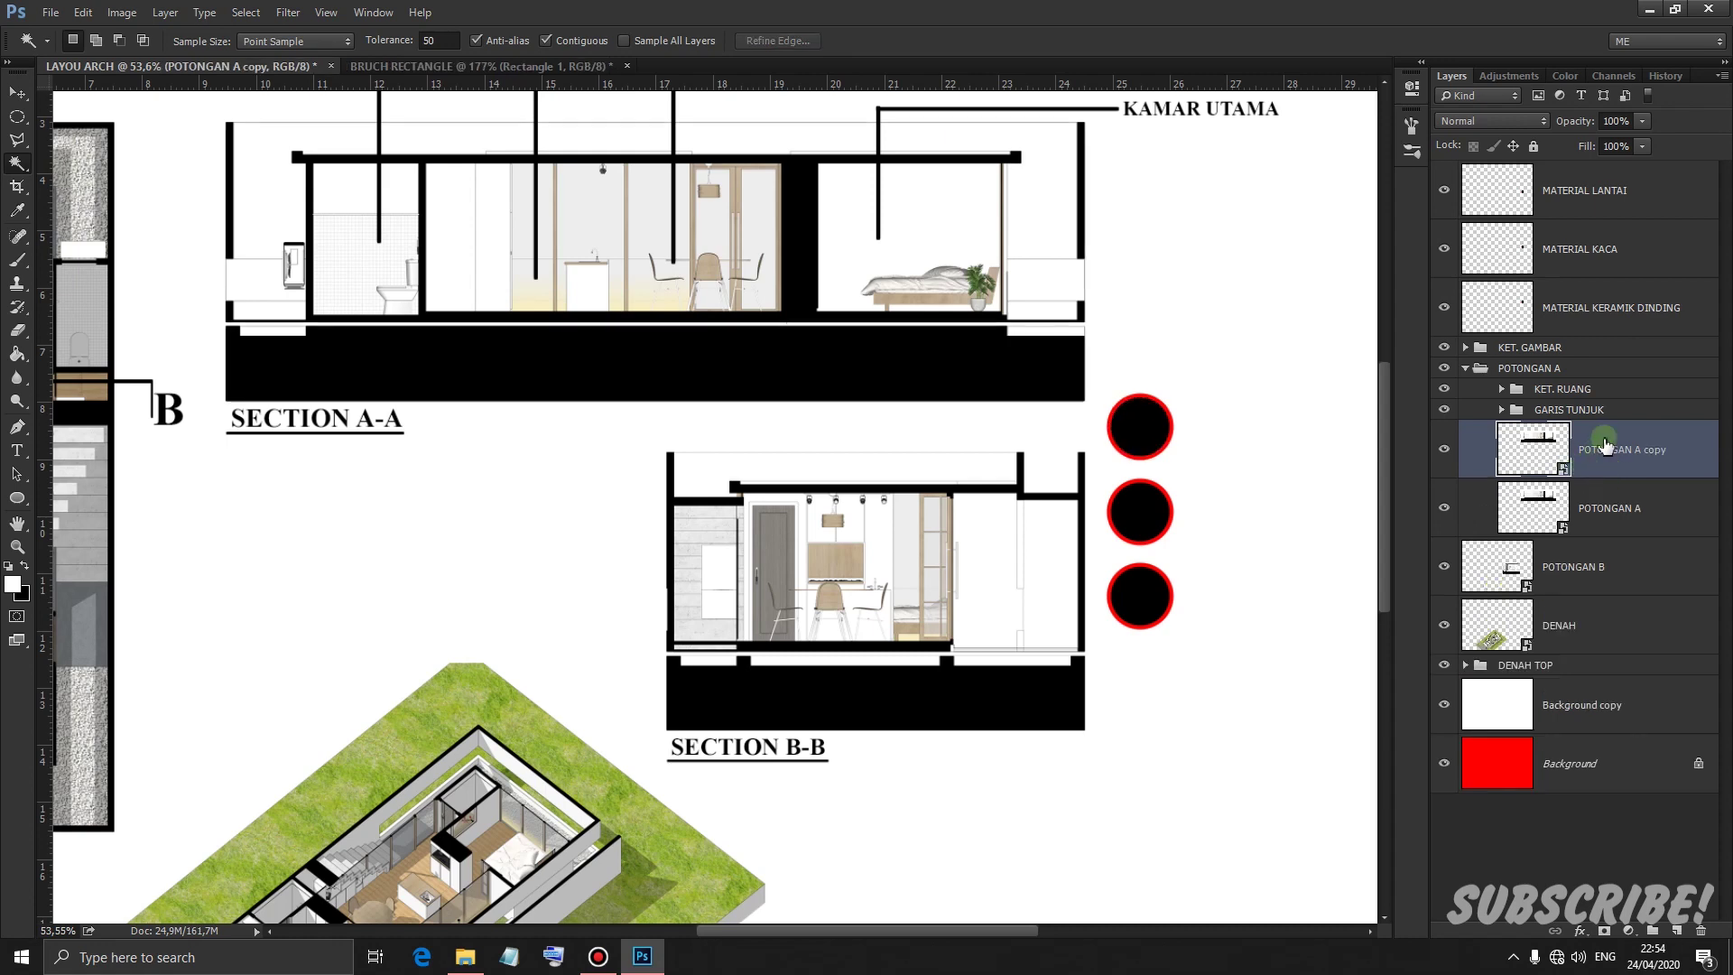
{"action": "left_click_drag", "start_coordinate": [1608, 440], "coordinate": [1609, 516]}
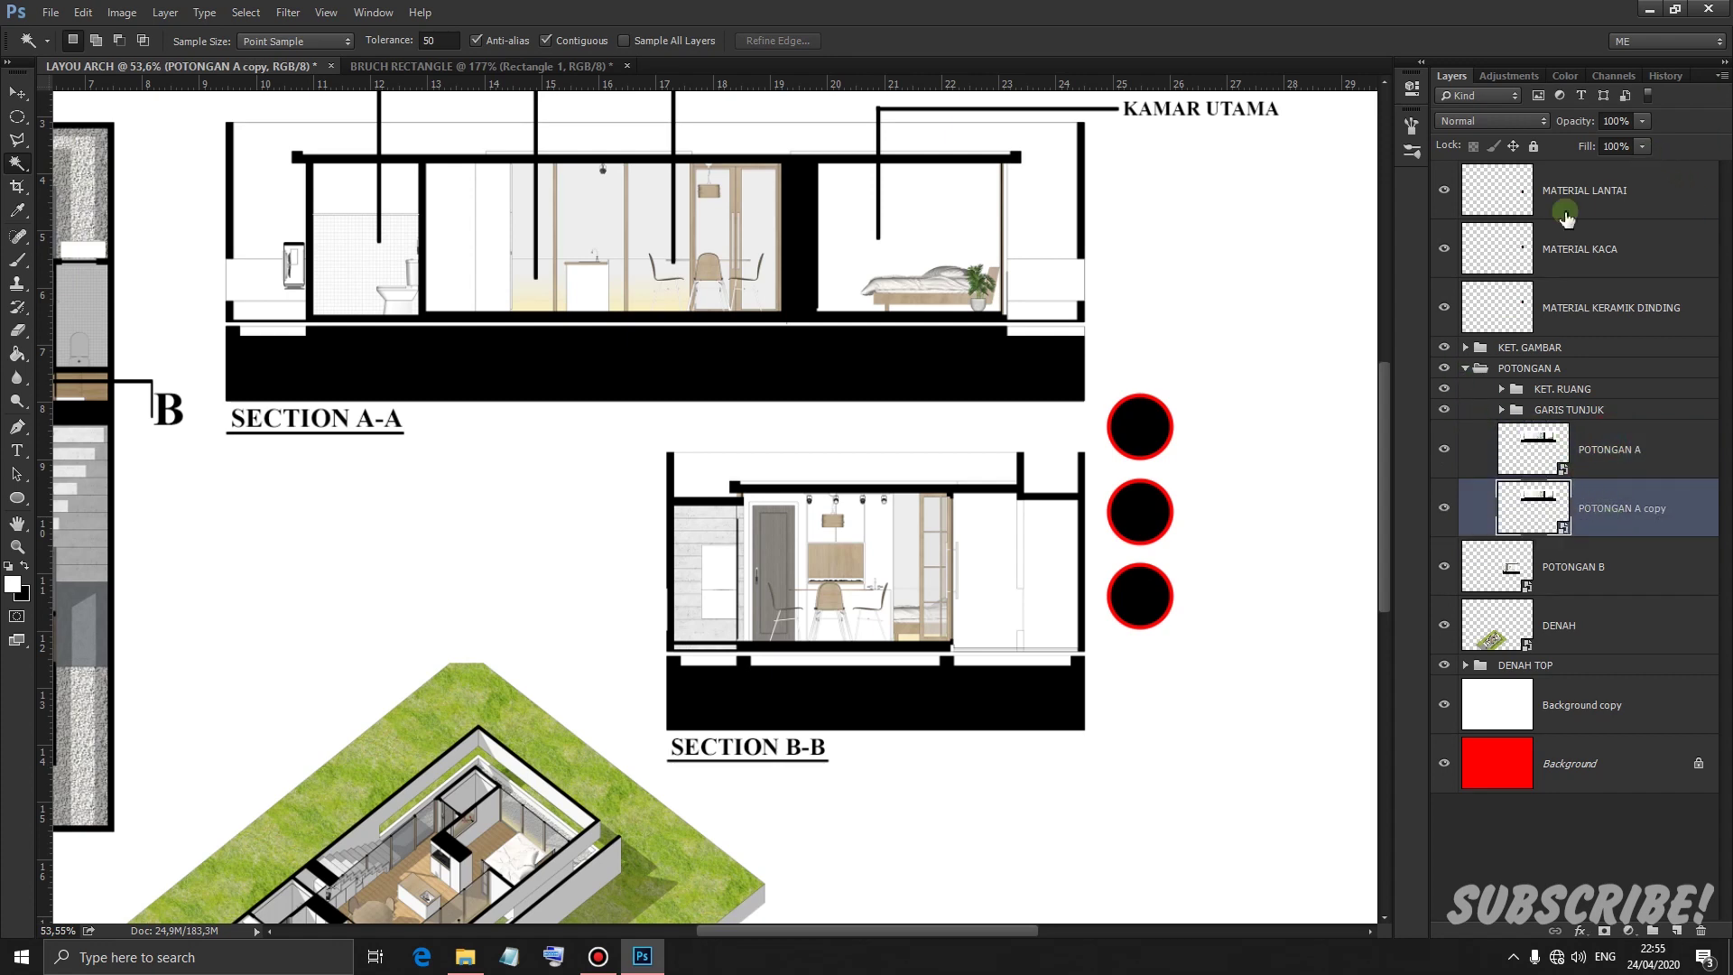
Hide the POTONGAN A group and move the POTONGAN A copy layer out of it, directly above POTONGAN B
{"action": "left_click", "coordinate": [1466, 368]}
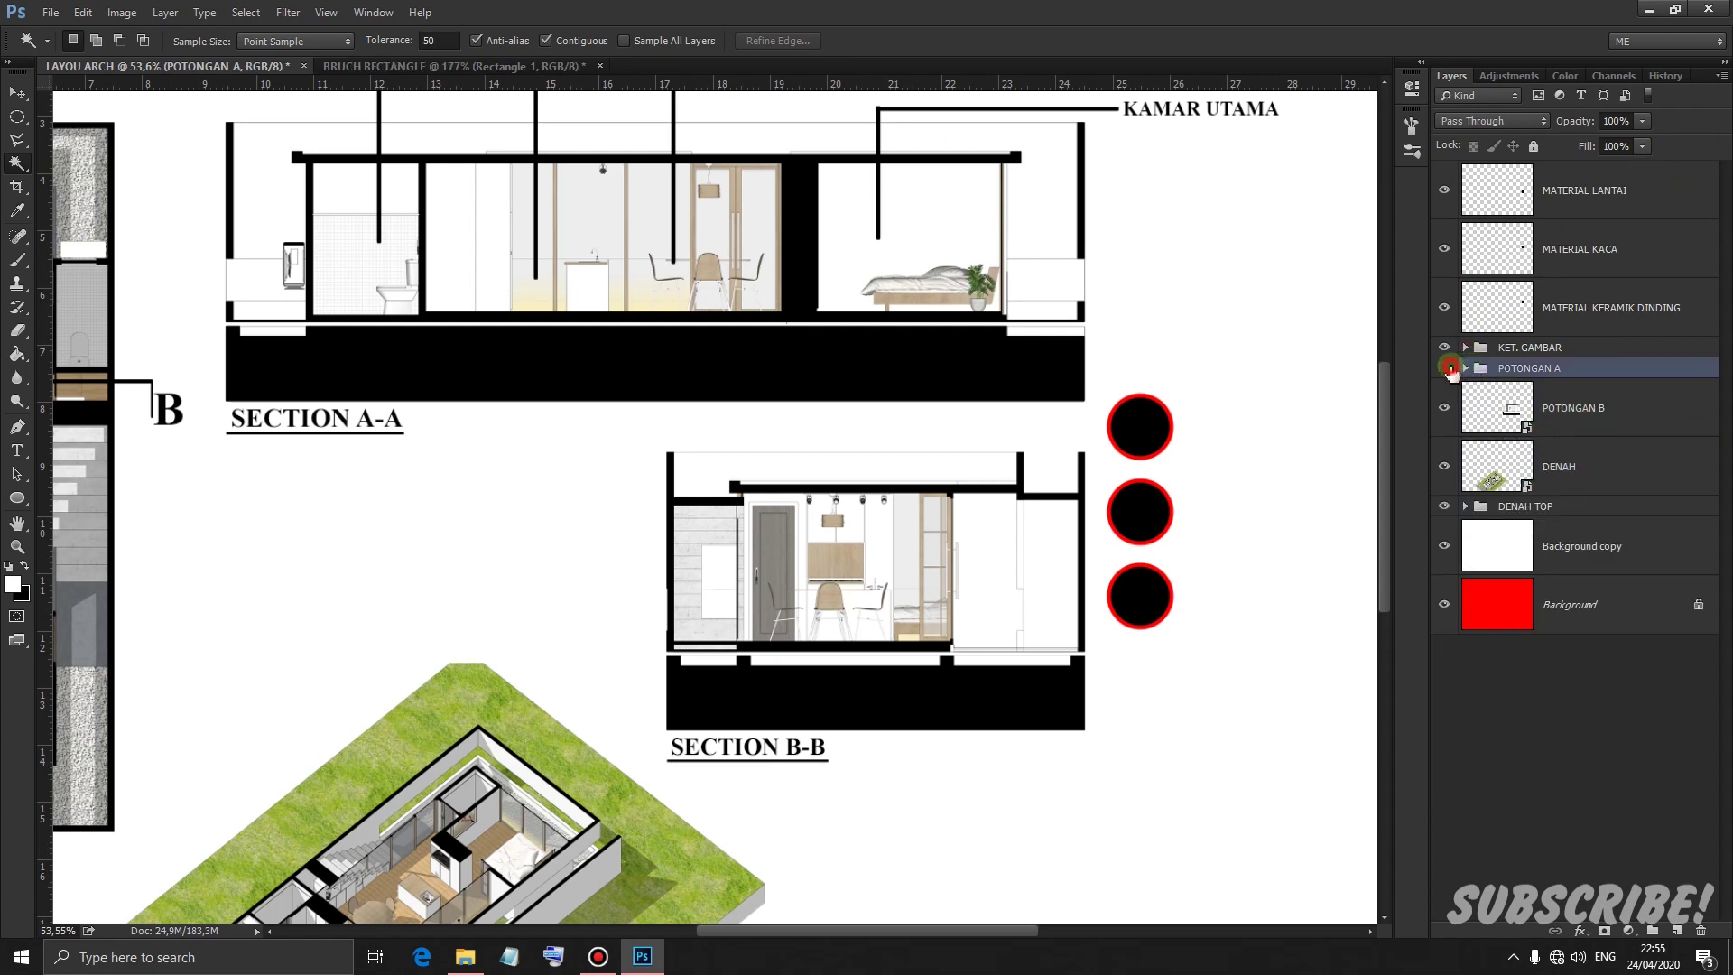
{"action": "left_click", "coordinate": [1445, 368]}
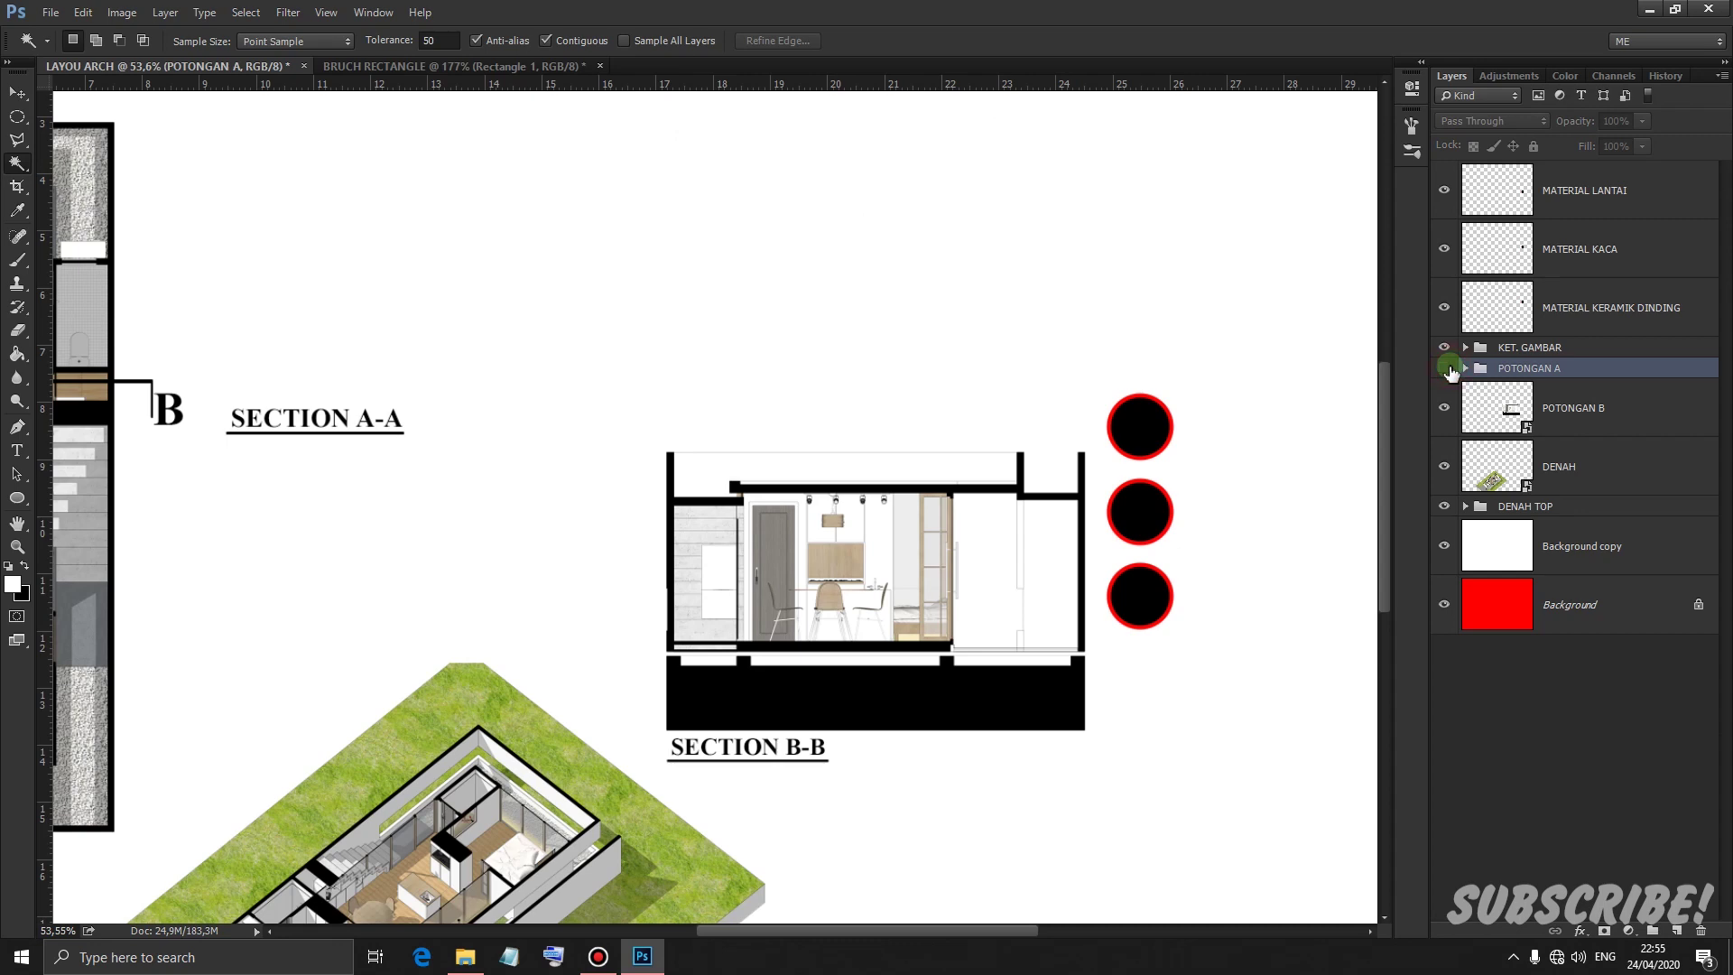
{"action": "left_click", "coordinate": [1445, 411]}
{"action": "left_click", "coordinate": [1445, 412]}
{"action": "left_click", "coordinate": [1465, 369]}
{"action": "left_click_drag", "start_coordinate": [1525, 456], "coordinate": [1616, 533]}
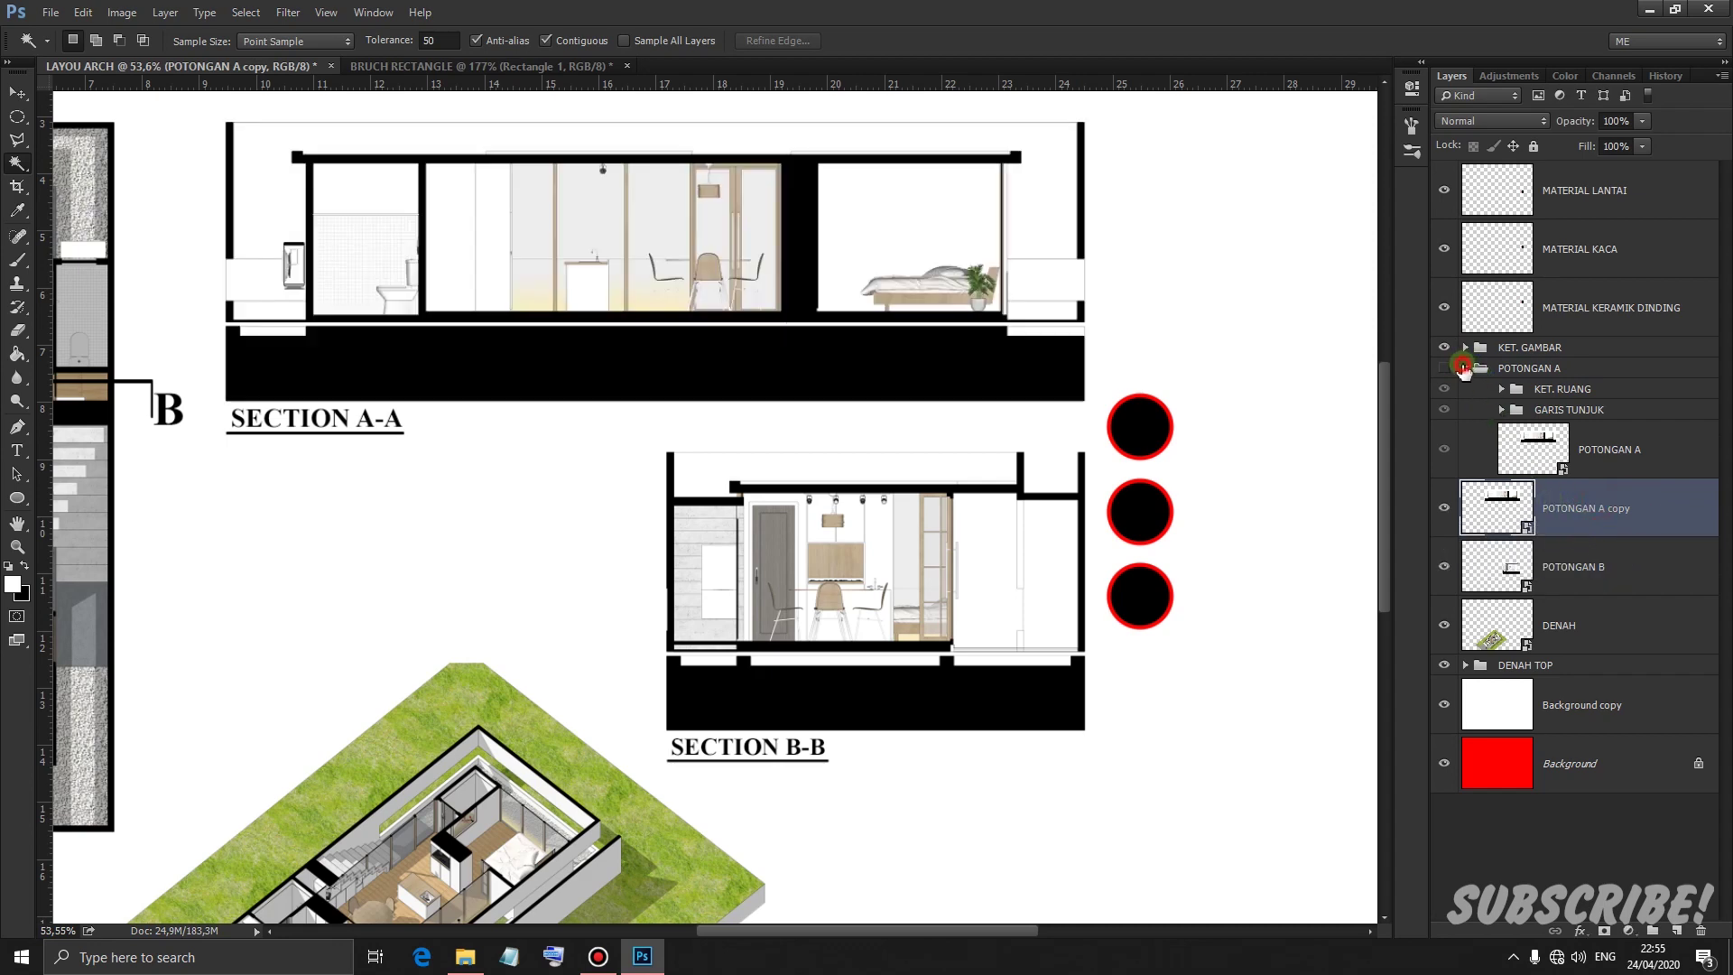
{"action": "left_click", "coordinate": [1462, 369]}
Copy a small circular area of the bathroom wall tiles in Section A-A to a new layer using the Elliptical Marquee
{"action": "scroll", "coordinate": [296, 235], "scroll_direction": "up", "scroll_amount": 5}
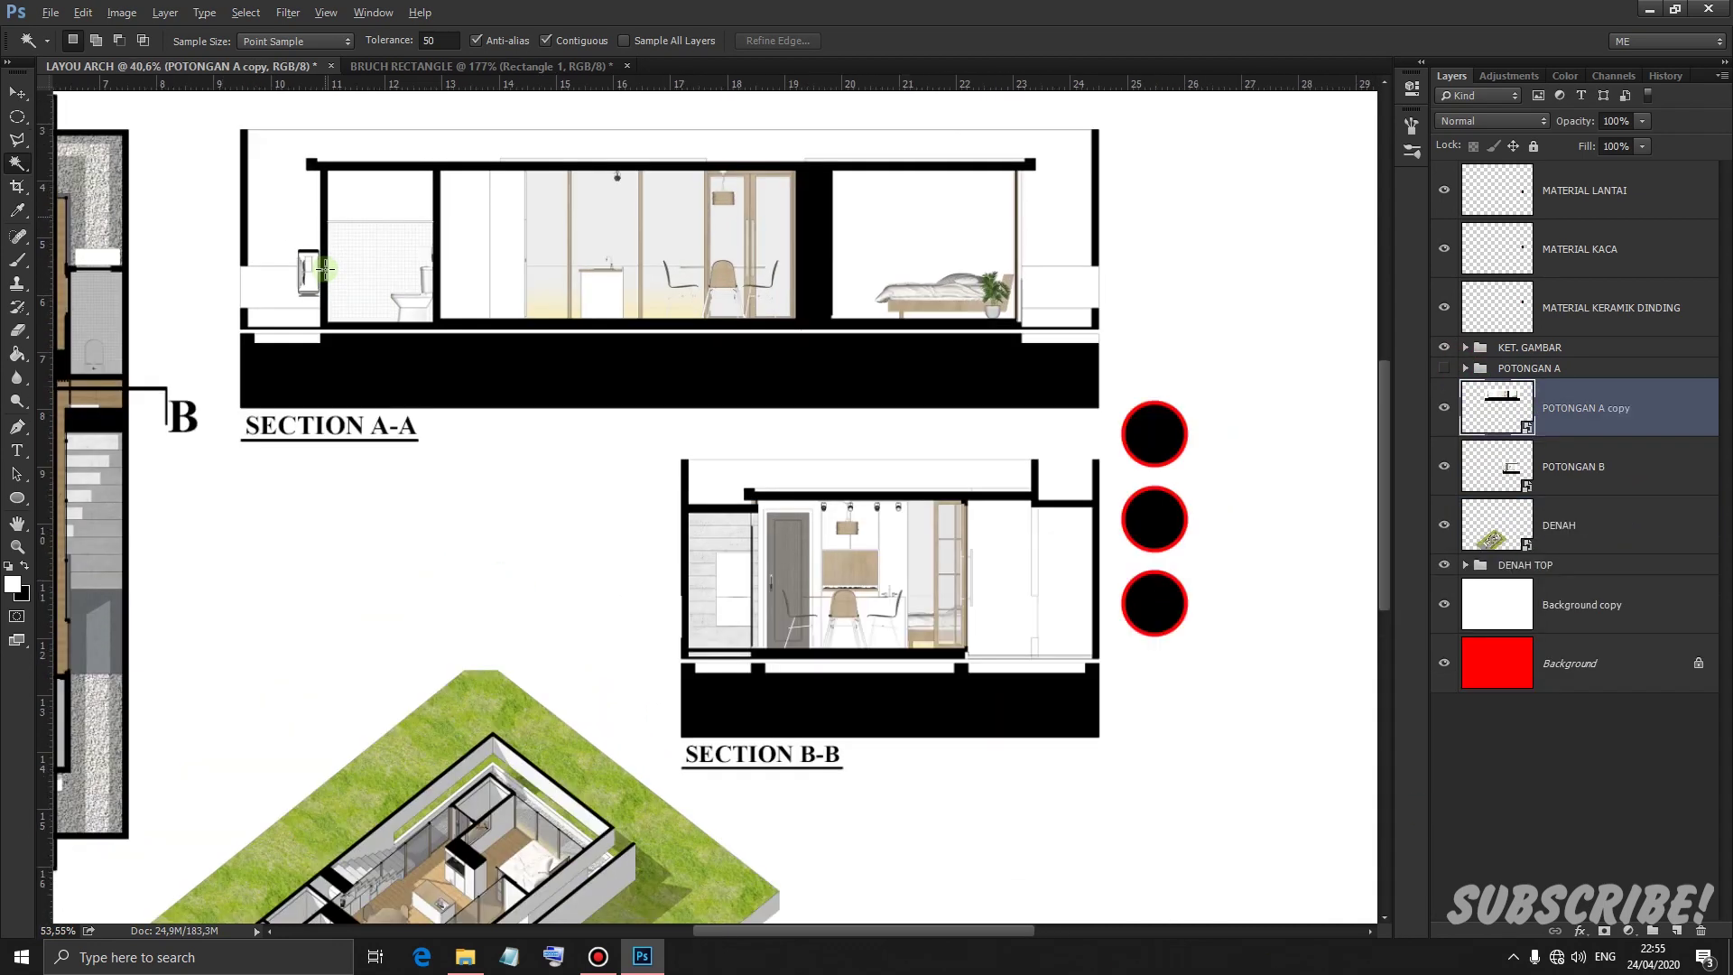
{"action": "scroll", "coordinate": [398, 354], "scroll_direction": "up", "scroll_amount": 1}
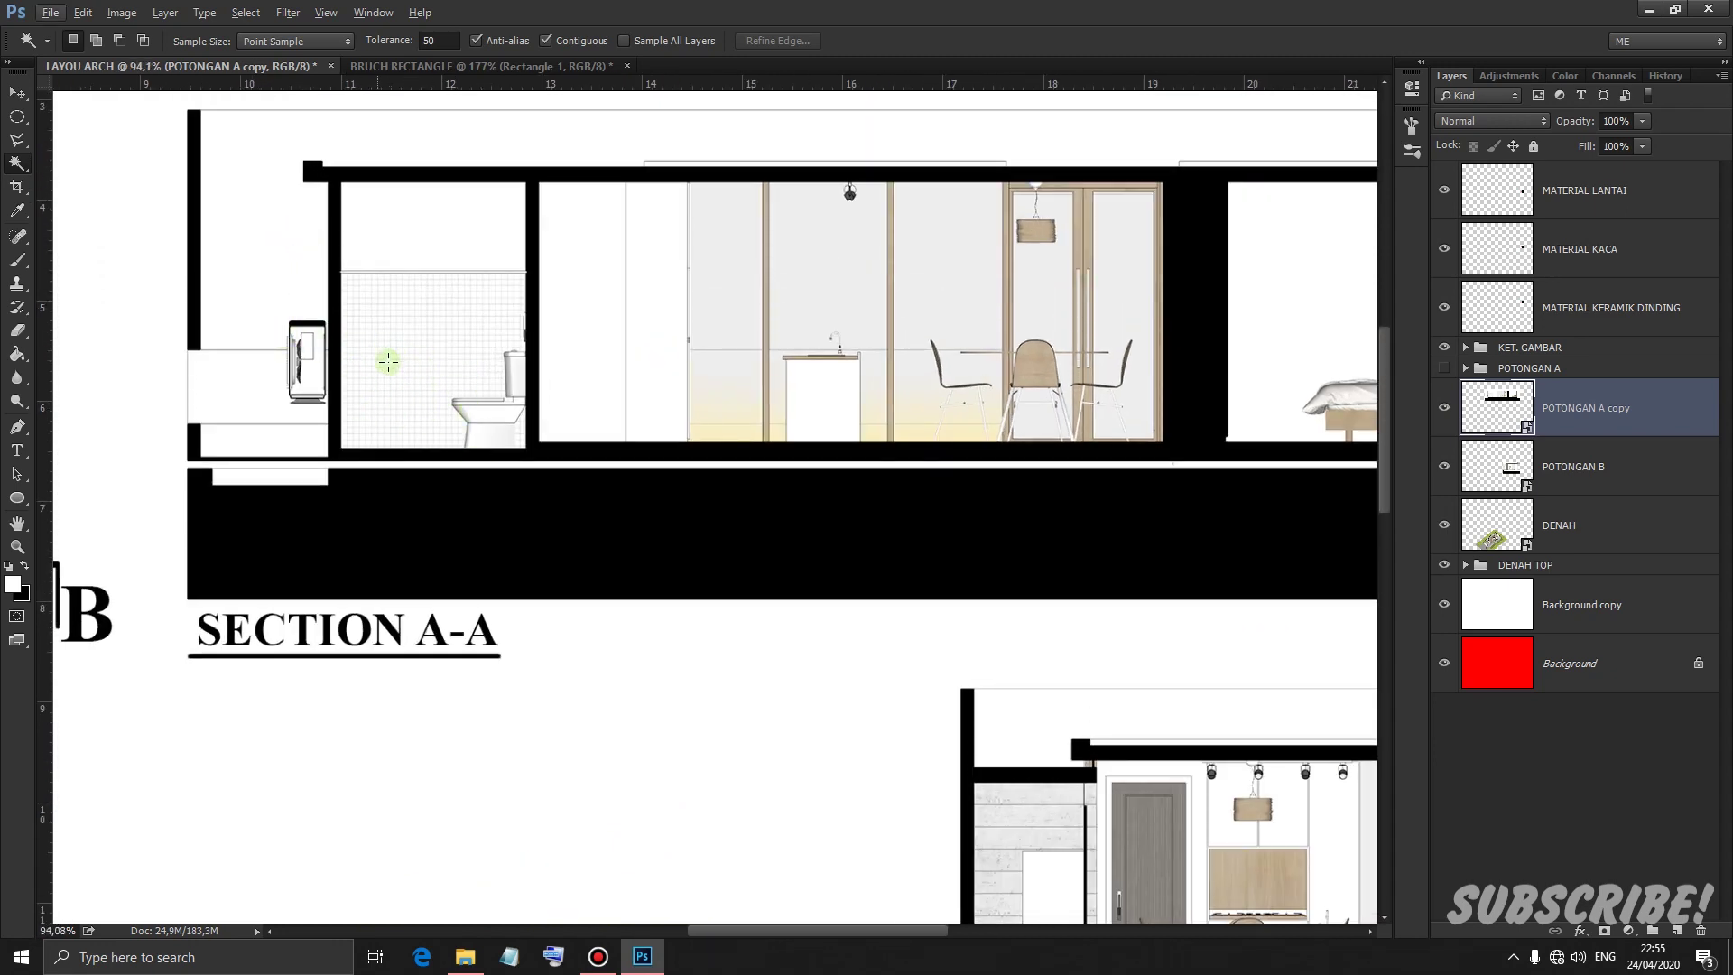
{"action": "scroll", "coordinate": [405, 338], "scroll_direction": "up", "scroll_amount": 4}
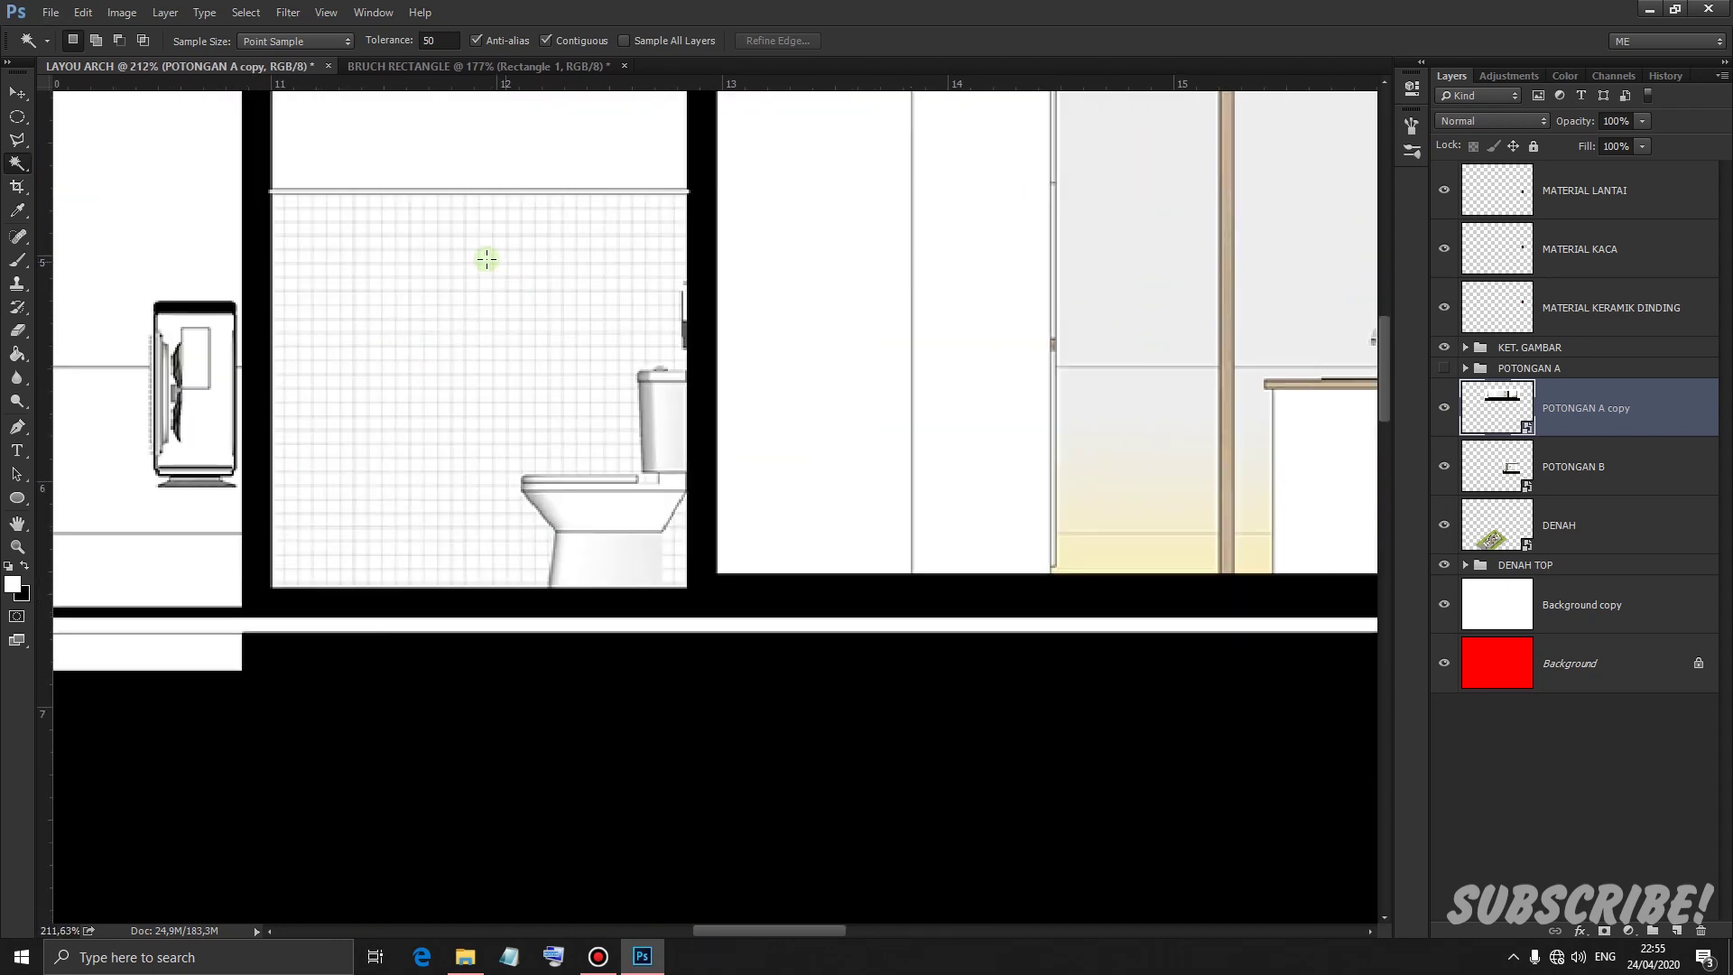
{"action": "scroll", "coordinate": [425, 328], "scroll_direction": "down", "scroll_amount": 5}
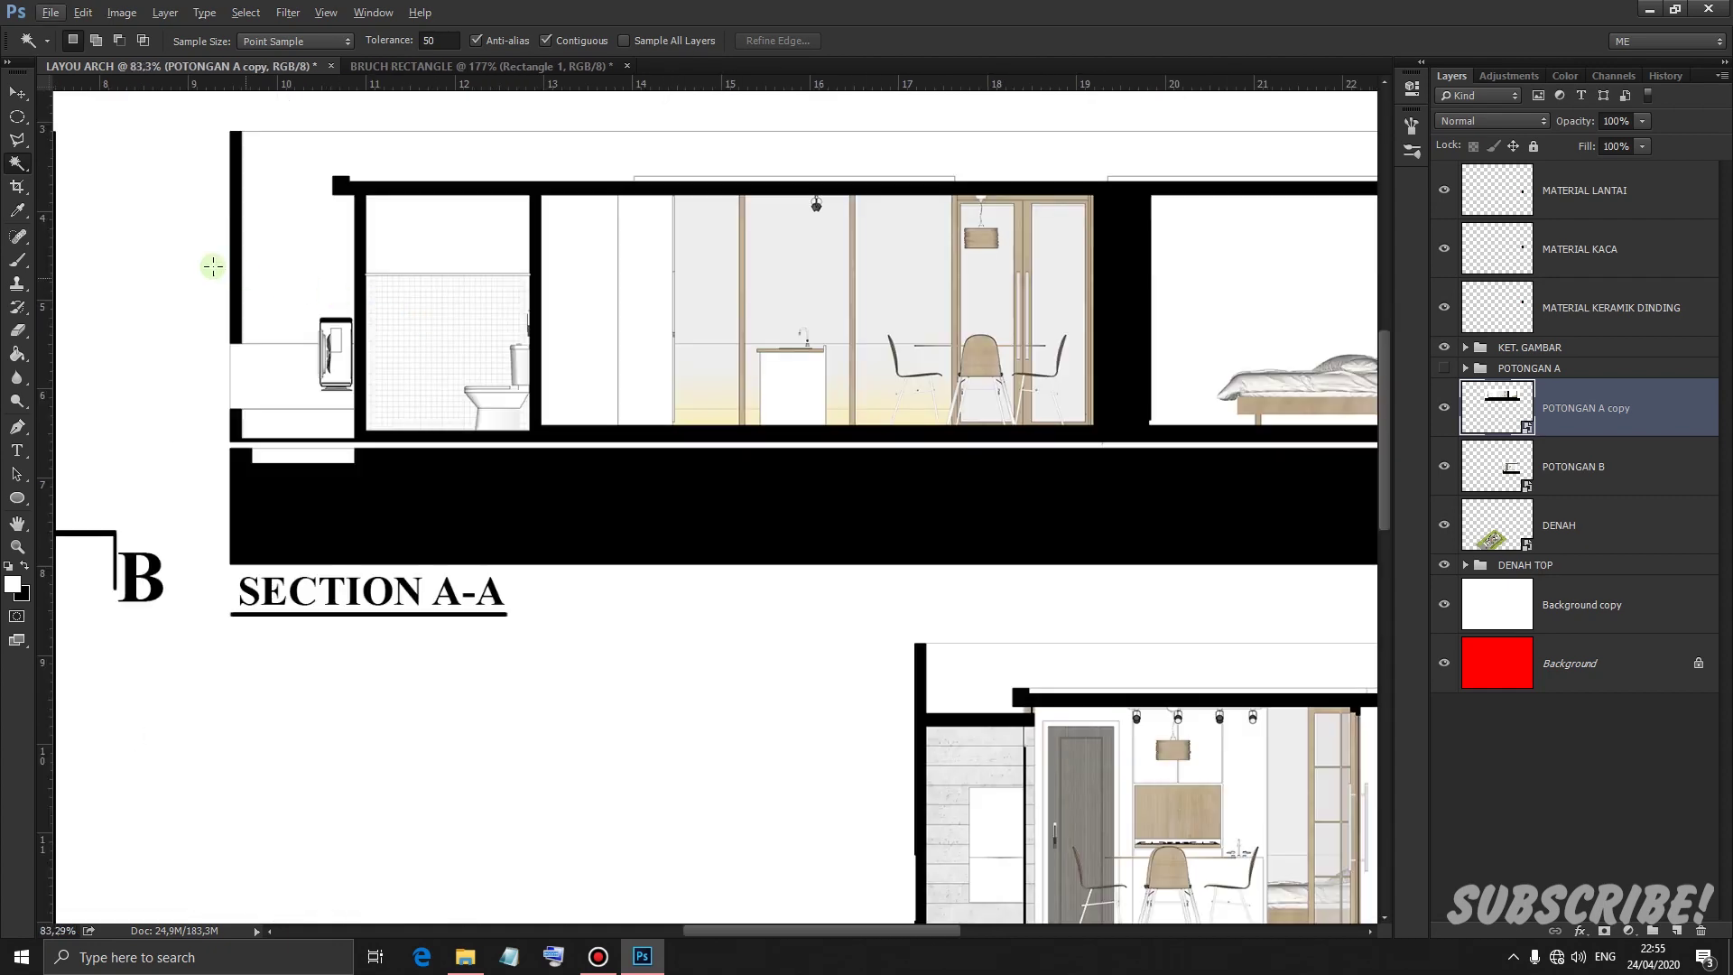
{"action": "left_click", "coordinate": [16, 117]}
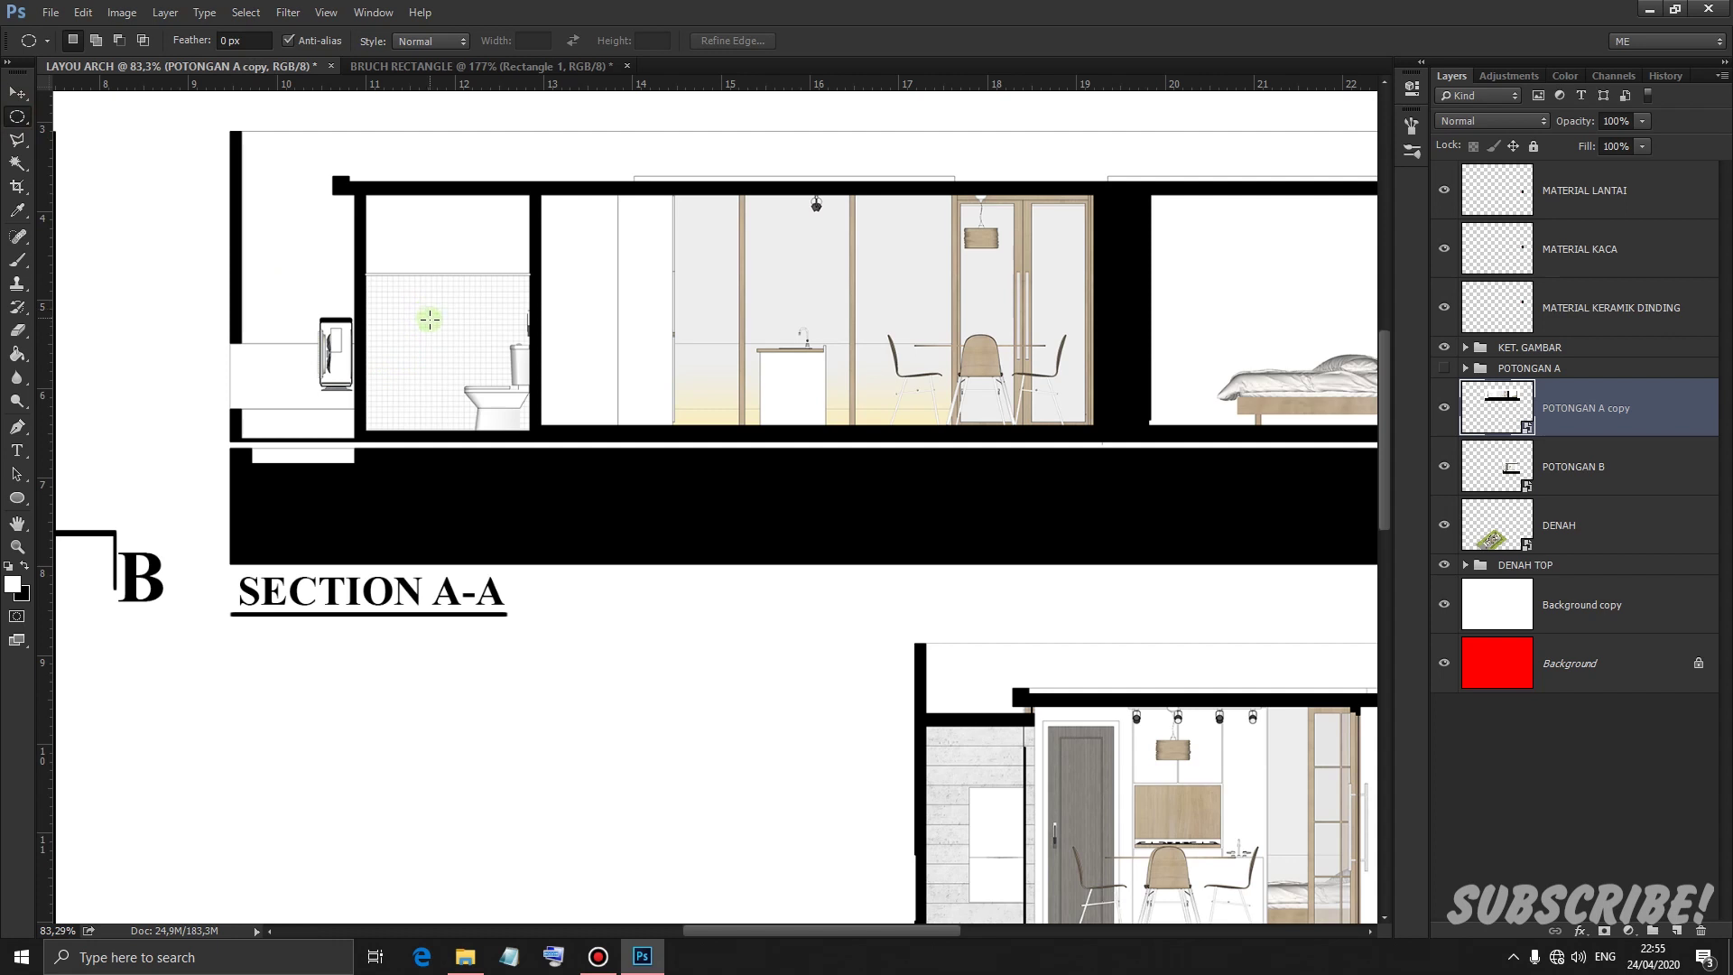
{"action": "scroll", "coordinate": [430, 329], "scroll_direction": "up", "scroll_amount": 1}
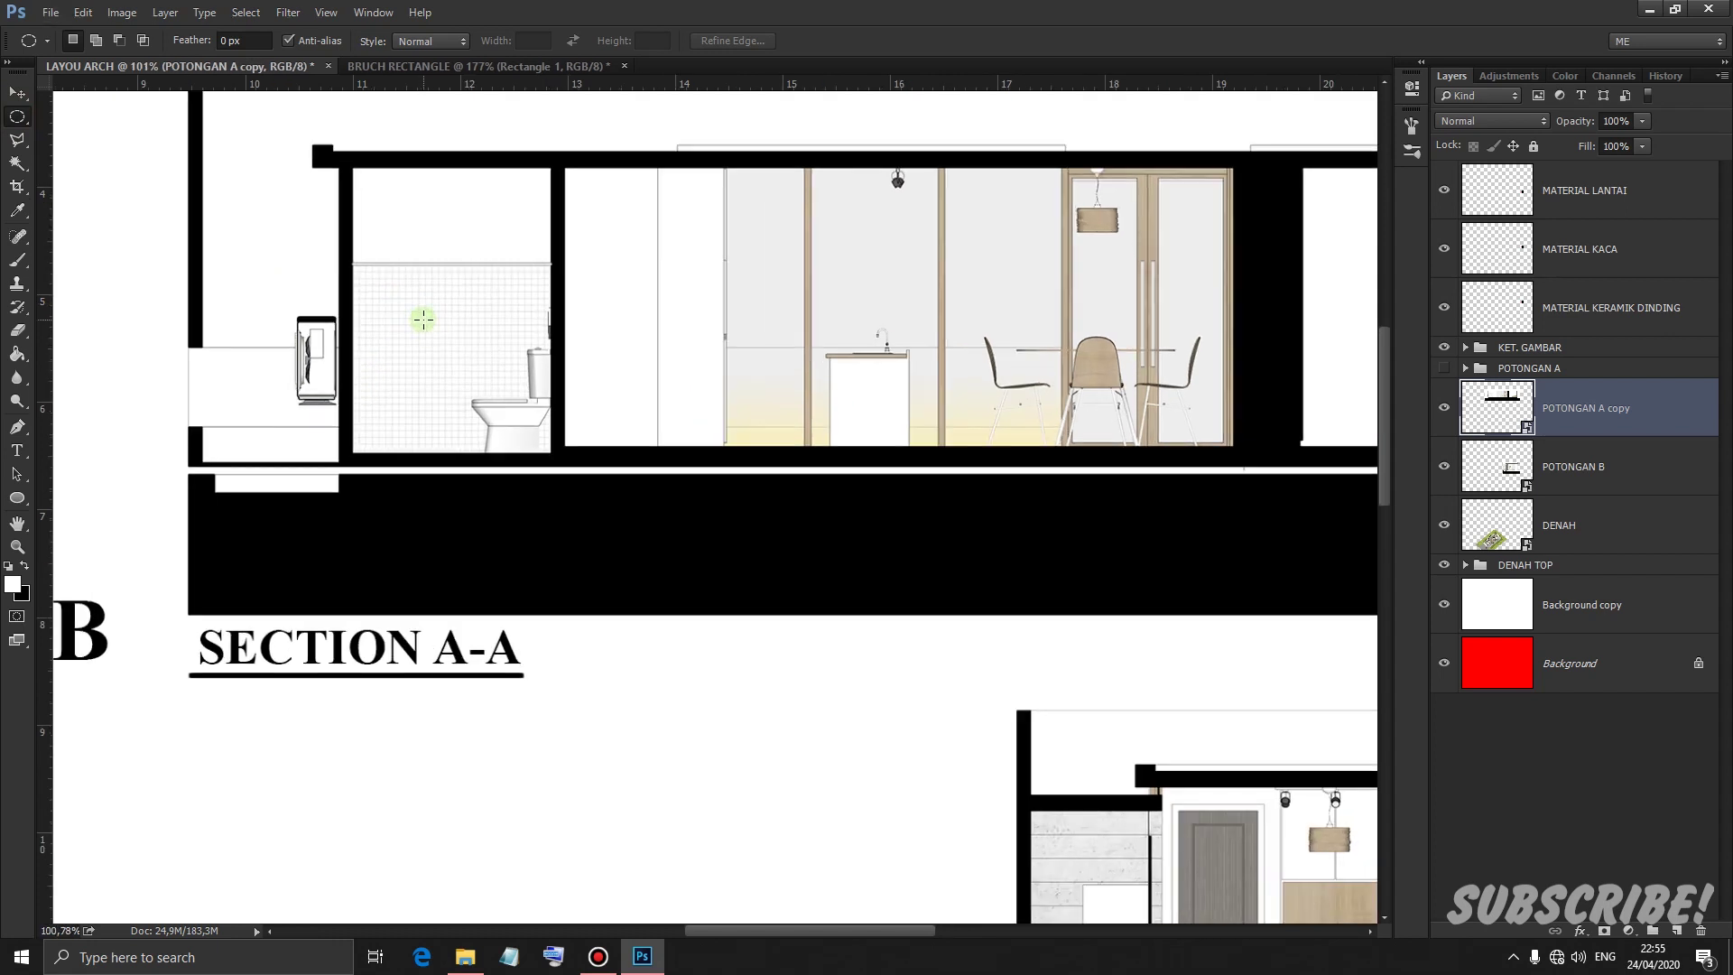
{"action": "scroll", "coordinate": [423, 318], "scroll_direction": "up", "scroll_amount": 1}
{"action": "left_click_drag", "start_coordinate": [405, 311], "coordinate": [463, 371]}
{"action": "key", "text": "ctrl+j"}
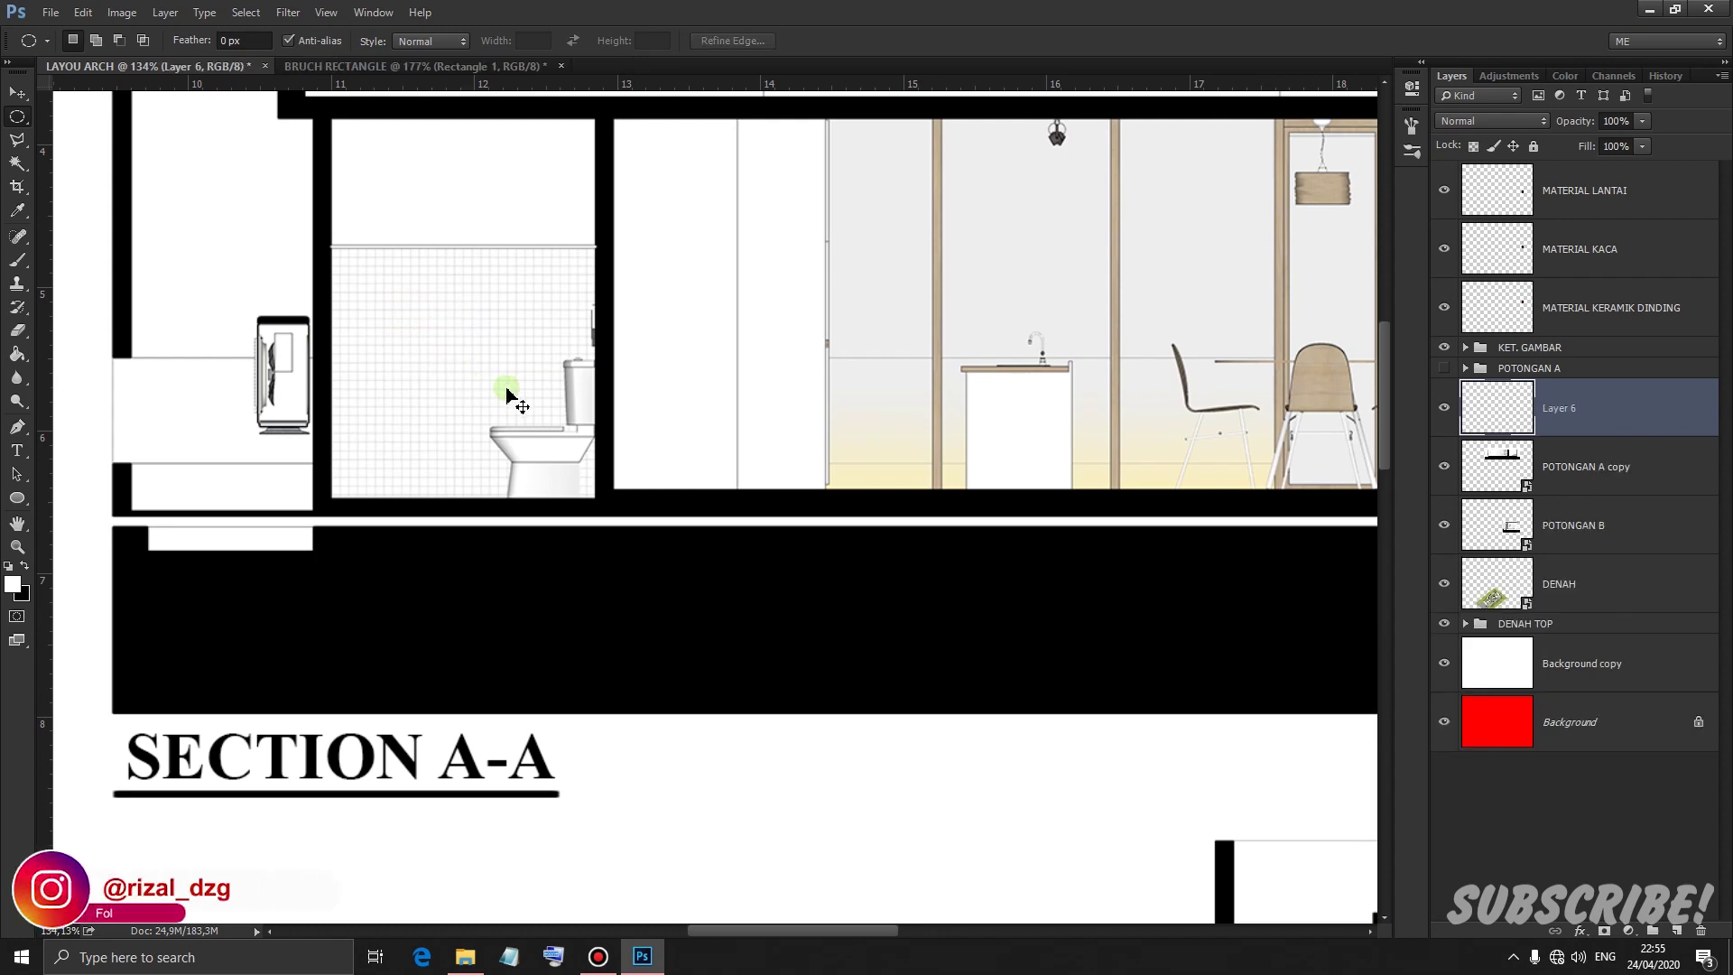
Move the tile sample onto the uppermost swatch circle and place its layer directly above MATERIAL KERAMIK DINDING
{"action": "scroll", "coordinate": [515, 499], "scroll_direction": "down", "scroll_amount": 2}
{"action": "key", "text": "v"}
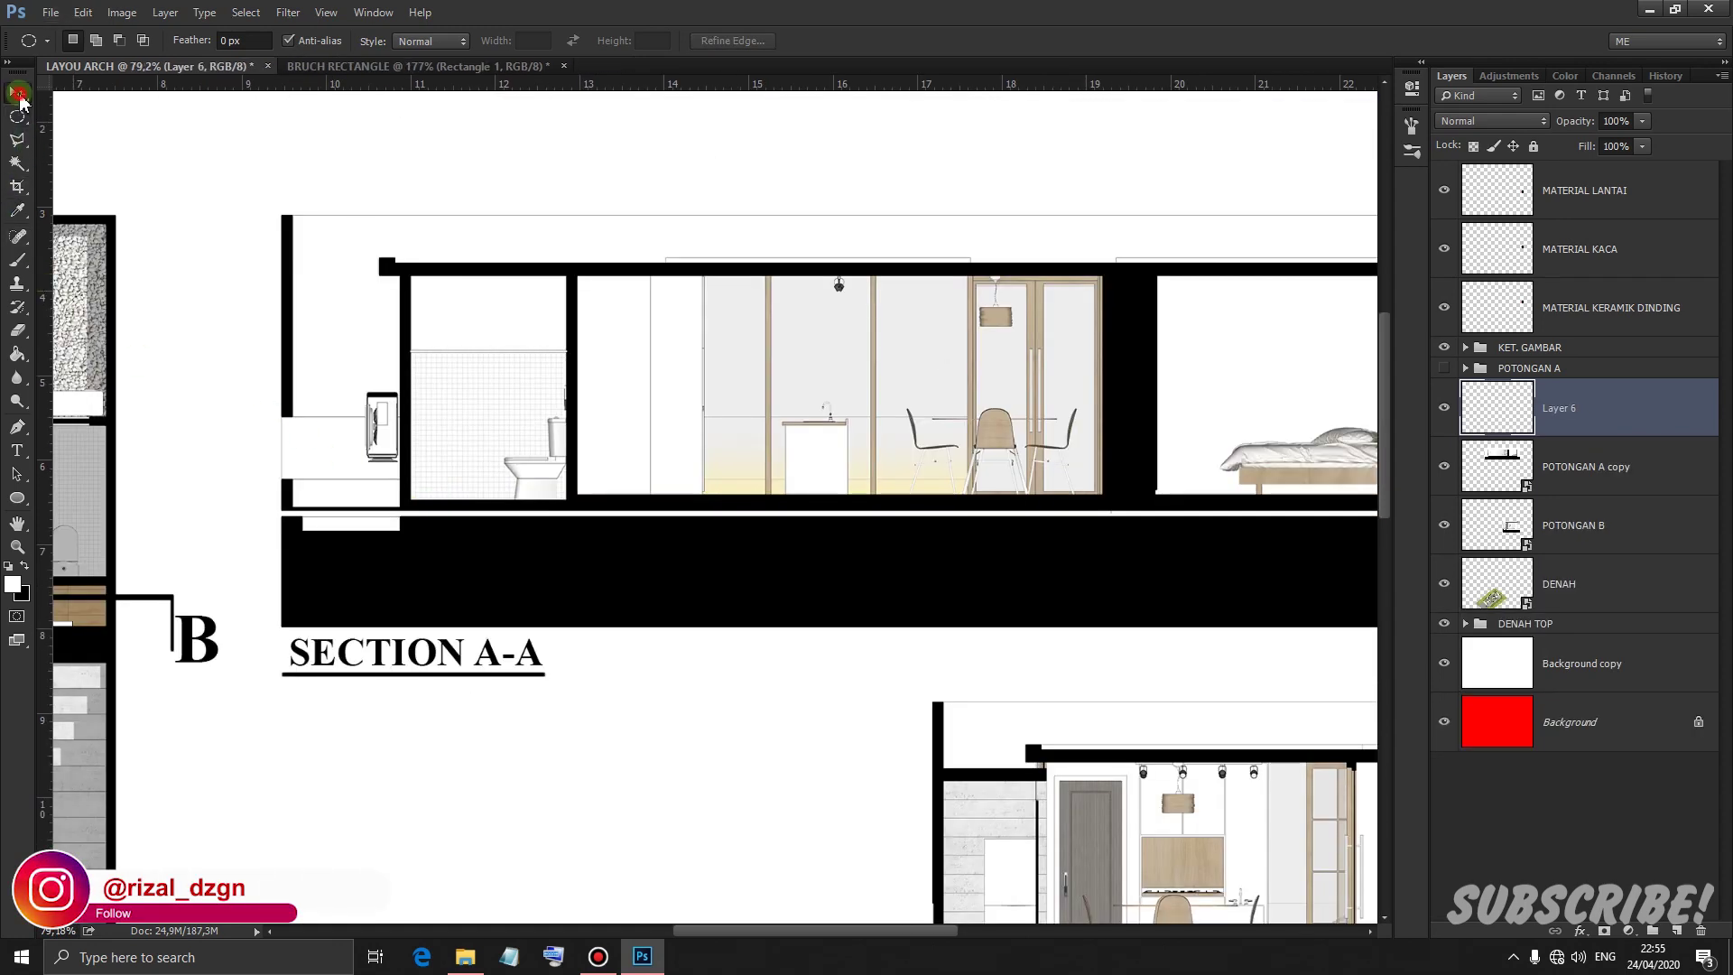
{"action": "left_click_drag", "start_coordinate": [557, 532], "coordinate": [1300, 777]}
{"action": "scroll", "coordinate": [656, 789], "scroll_direction": "down", "scroll_amount": 2}
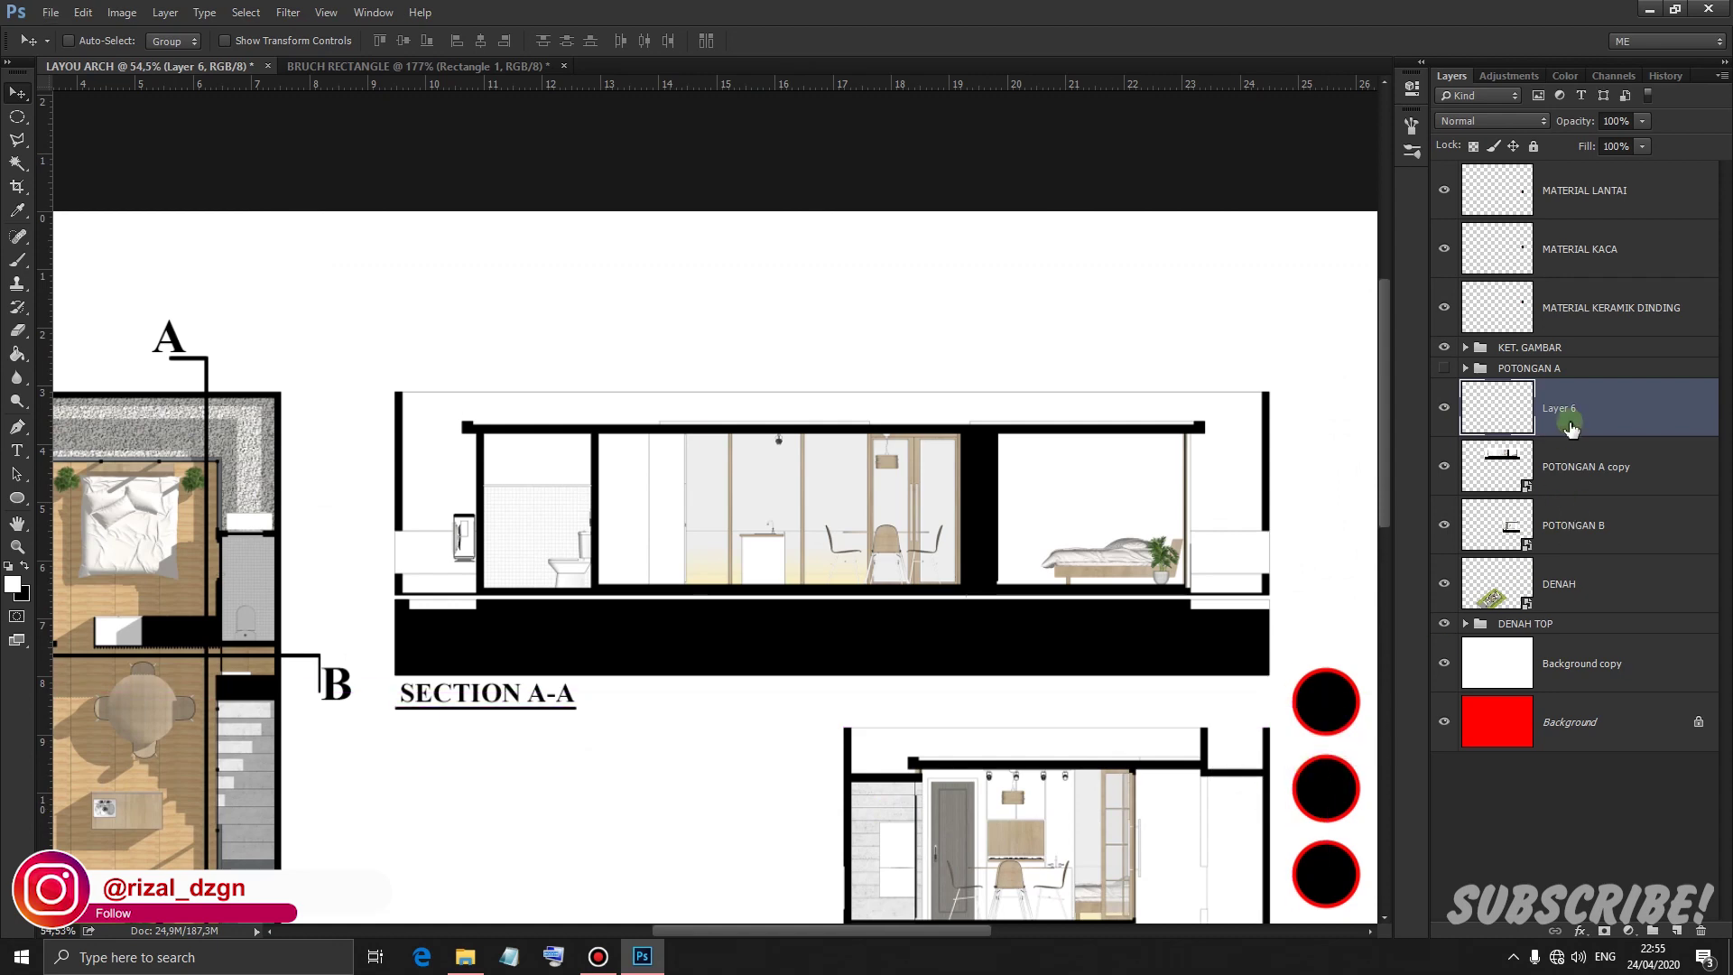
{"action": "left_click_drag", "start_coordinate": [1570, 415], "coordinate": [1547, 280]}
{"action": "scroll", "coordinate": [1325, 736], "scroll_direction": "up", "scroll_amount": 2}
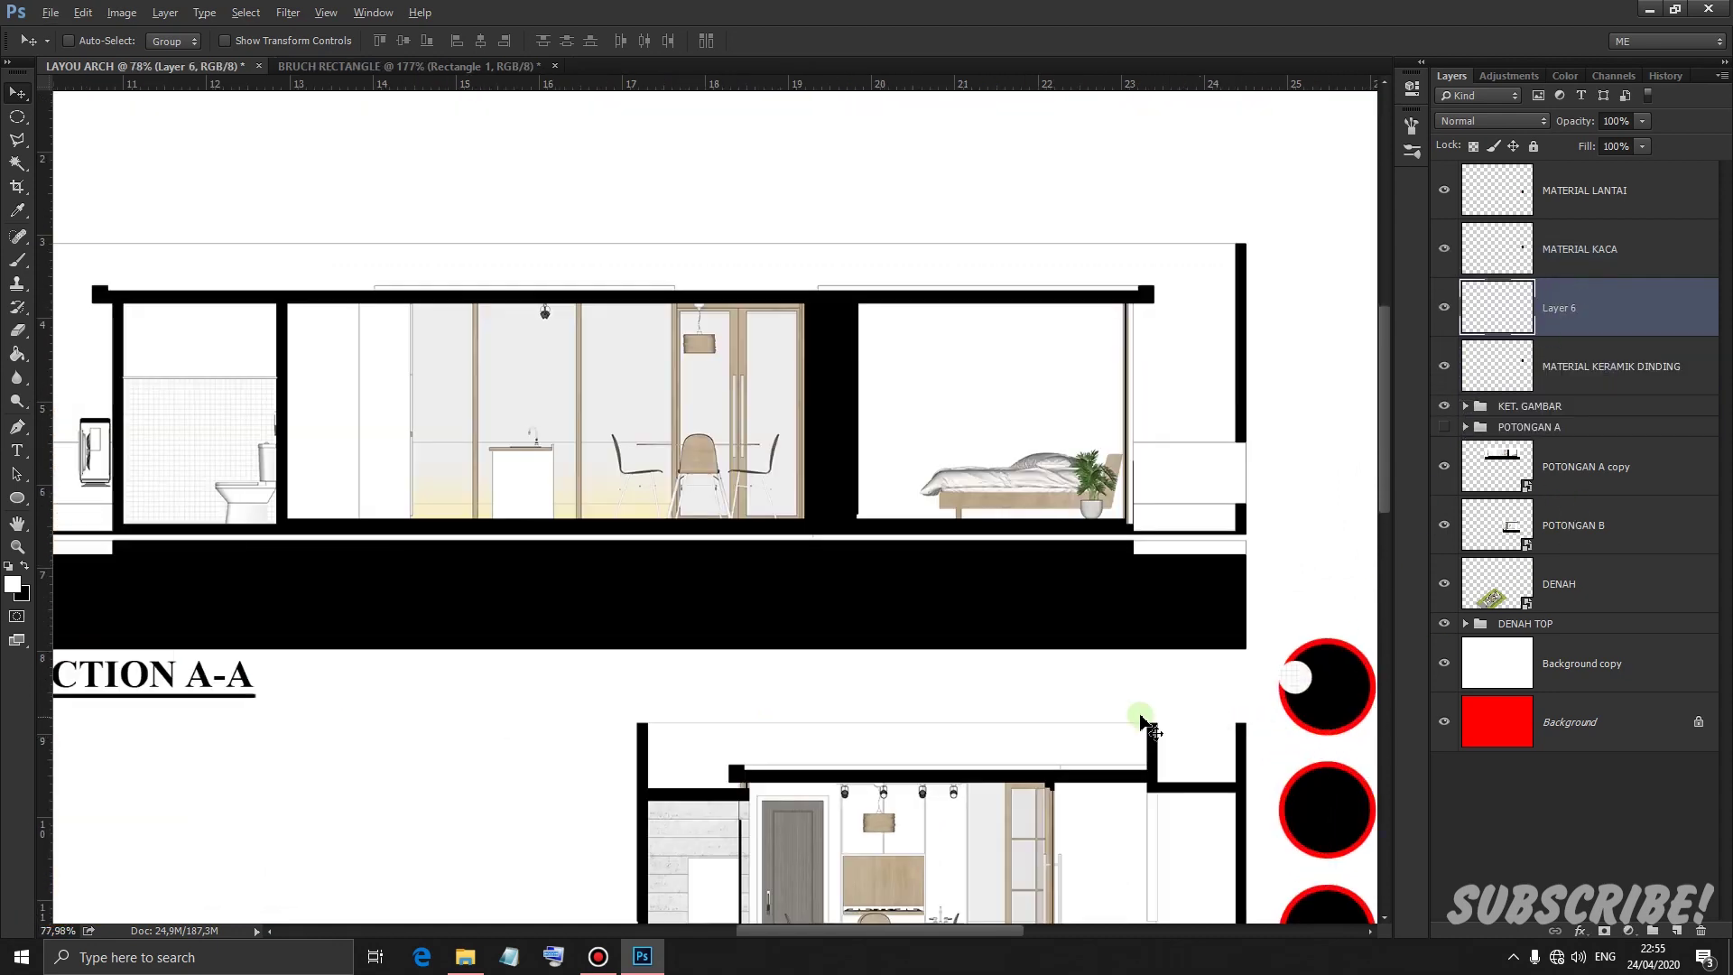
{"action": "scroll", "coordinate": [1145, 707], "scroll_direction": "down", "scroll_amount": 1}
{"action": "scroll", "coordinate": [1285, 716], "scroll_direction": "up", "scroll_amount": 1}
{"action": "scroll", "coordinate": [1264, 711], "scroll_direction": "up", "scroll_amount": 3}
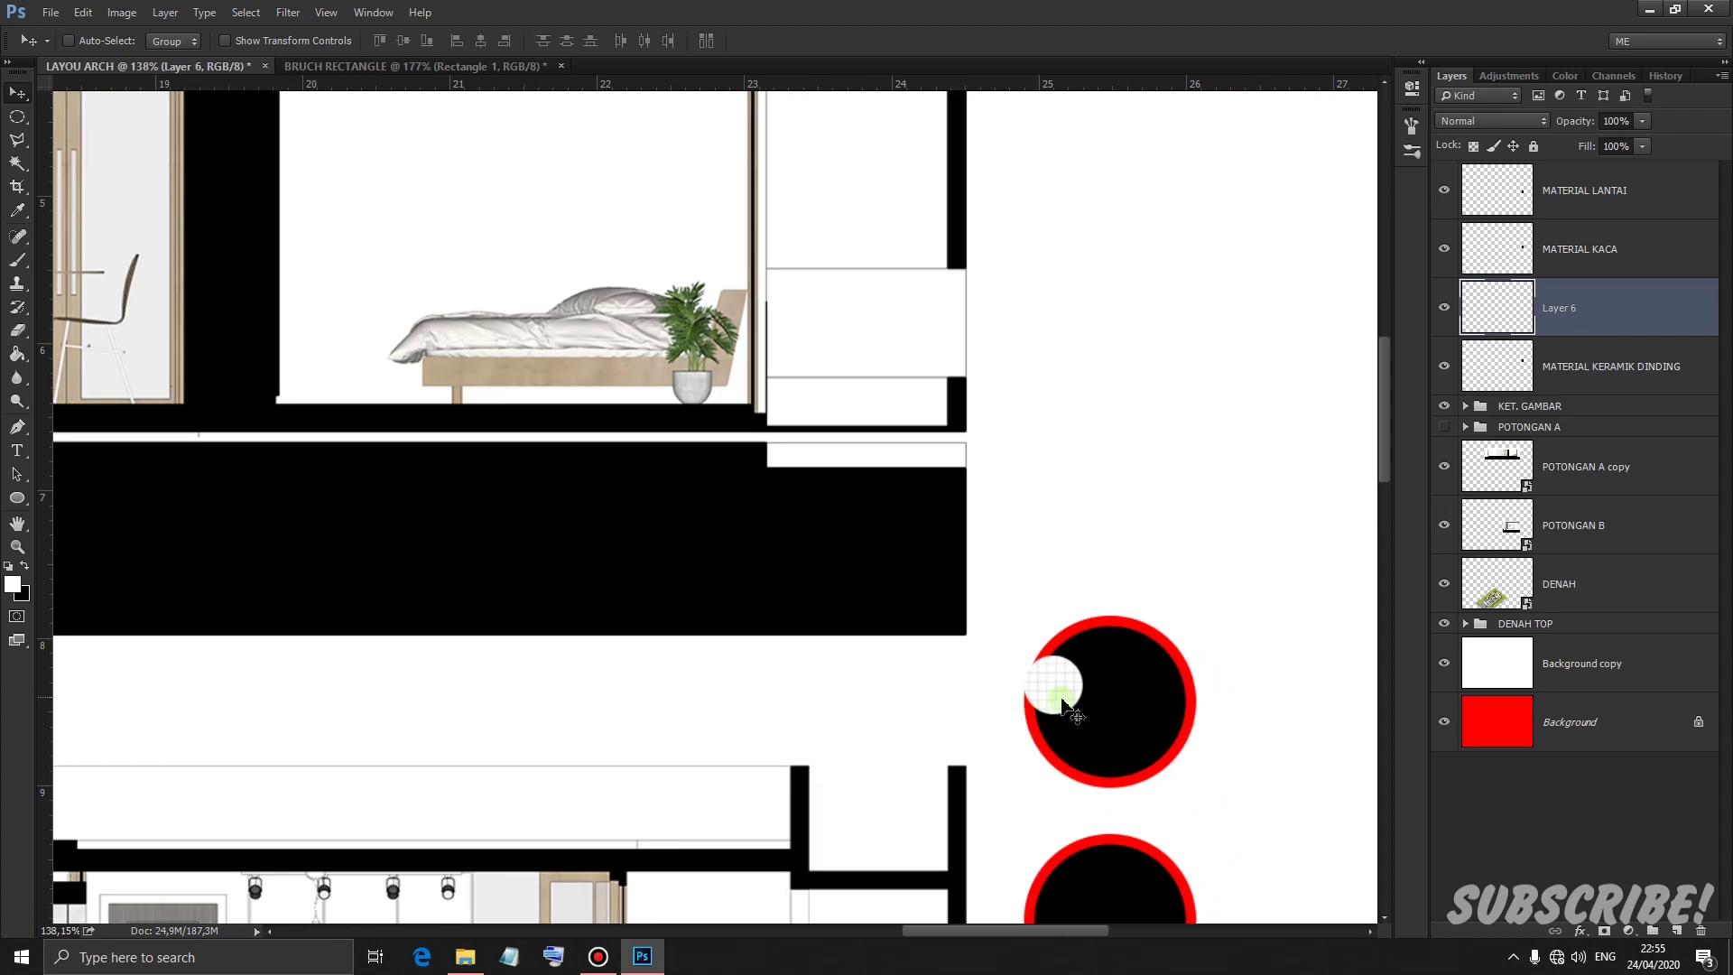
Scale the tile sample proportionally to about 270% and centre it within the red outline of the uppermost swatch
{"action": "left_click_drag", "start_coordinate": [1056, 690], "coordinate": [1148, 713]}
{"action": "key", "text": "ctrl+t"}
{"action": "mouse_move", "coordinate": [1171, 641]}
{"action": "left_mouse_down"}
{"action": "mouse_move", "coordinate": [1165, 688]}
{"action": "mouse_move", "coordinate": [1184, 623]}
{"action": "left_mouse_up"}
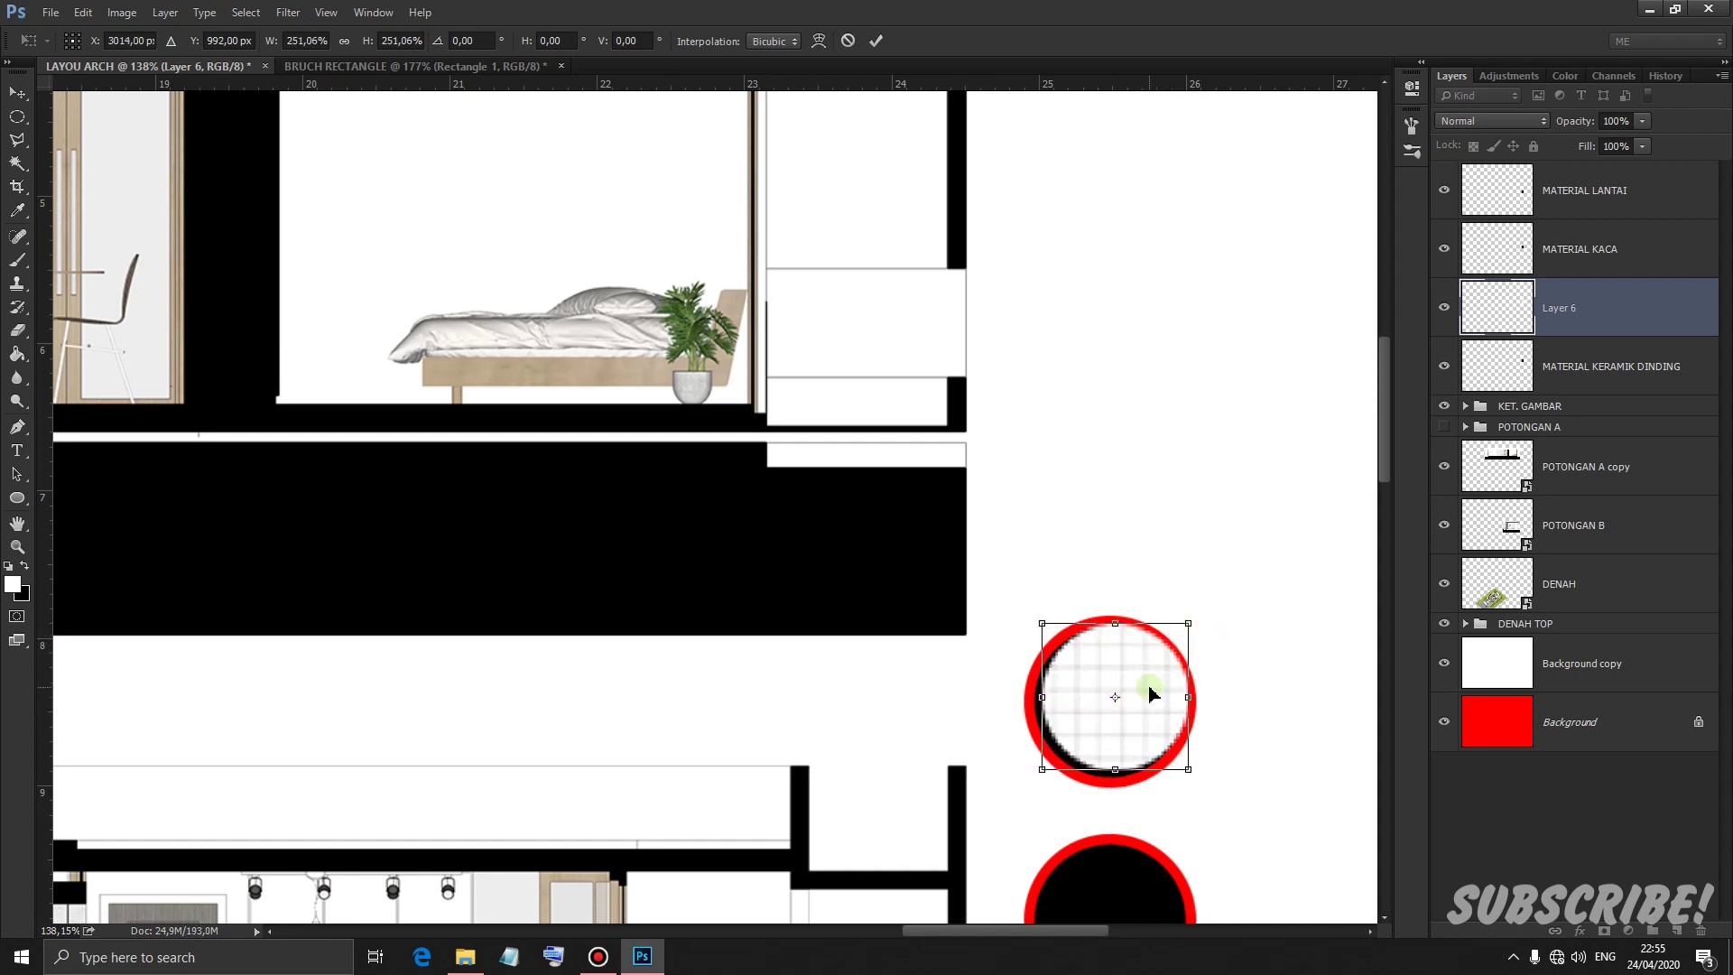
{"action": "left_click_drag", "start_coordinate": [1156, 689], "coordinate": [1144, 697]}
{"action": "left_click_drag", "start_coordinate": [1184, 623], "coordinate": [1190, 621]}
{"action": "left_click_drag", "start_coordinate": [1163, 688], "coordinate": [1153, 698]}
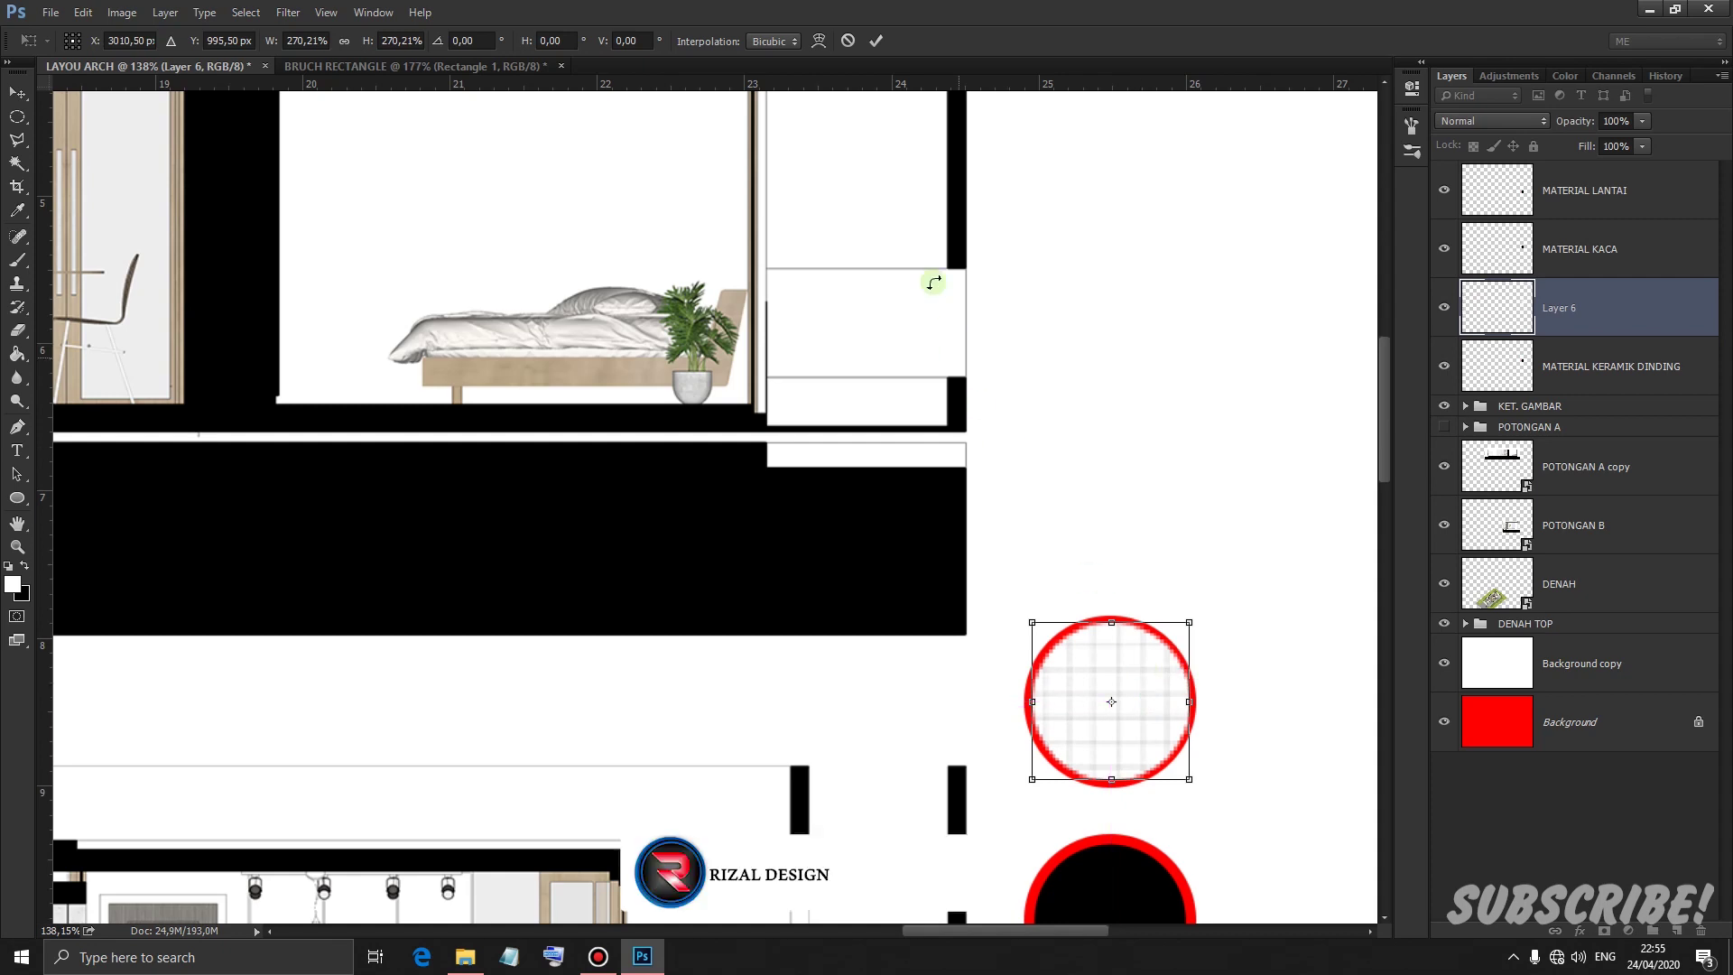
{"action": "left_click", "coordinate": [875, 41]}
Select the black interior of the MATERIAL KACA circle with the Magic Wand Tool and delete it
{"action": "scroll", "coordinate": [1099, 719], "scroll_direction": "down", "scroll_amount": 6}
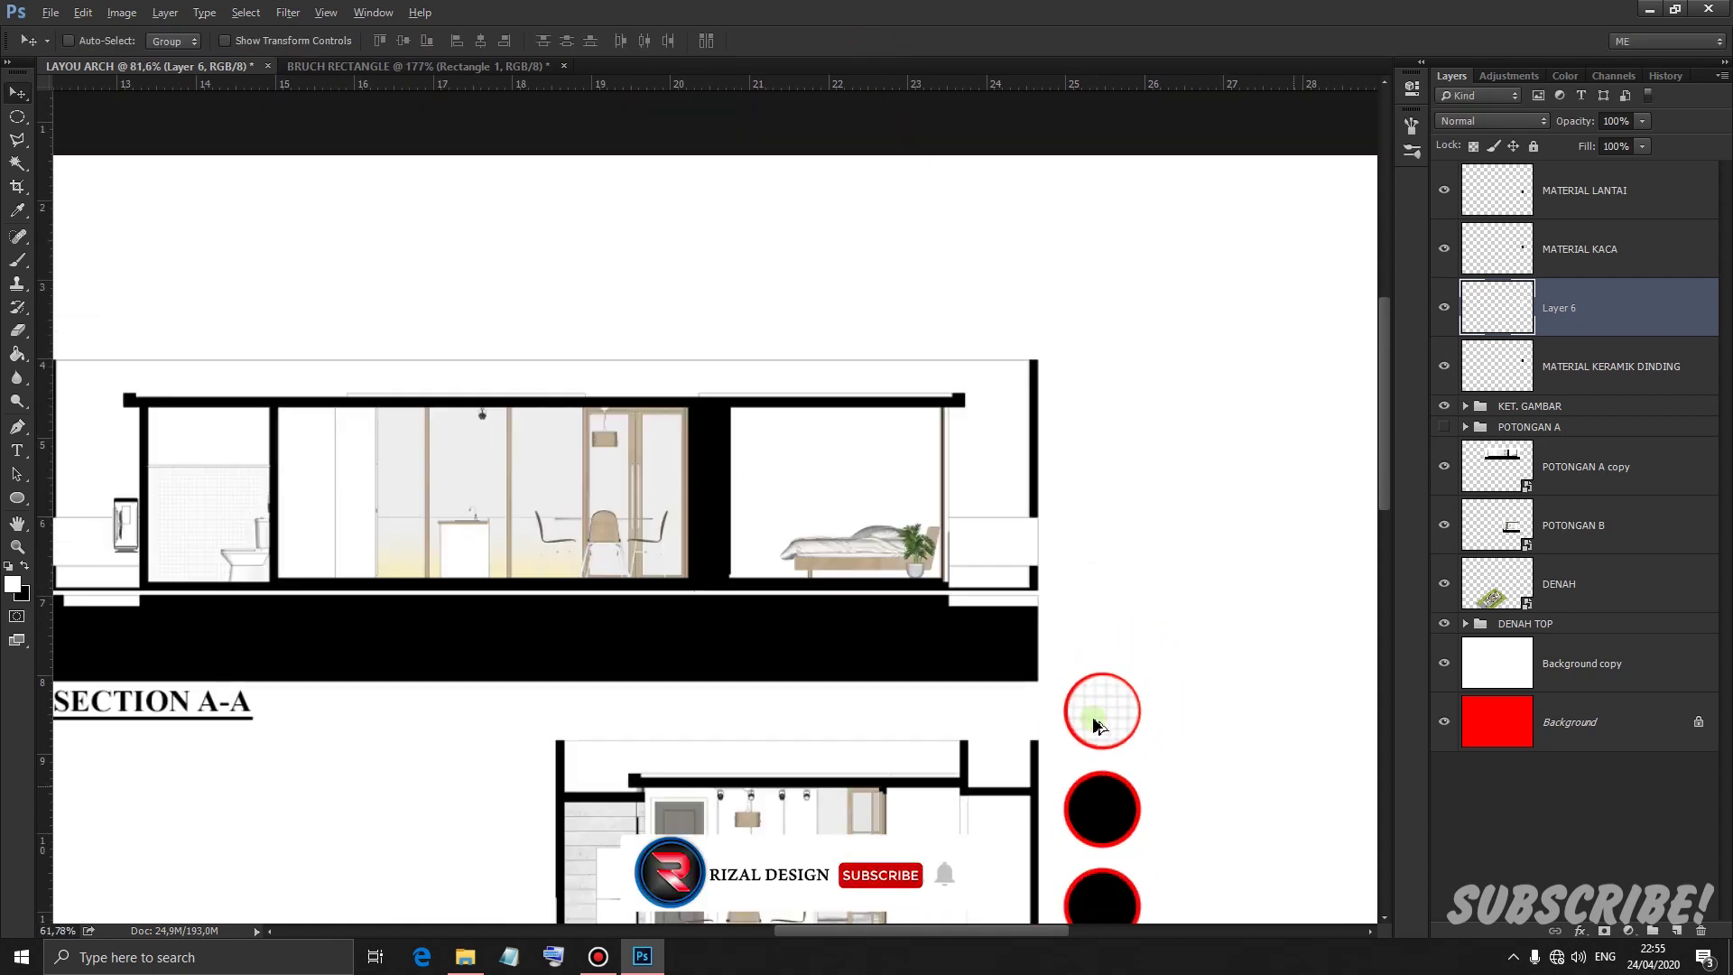
{"action": "scroll", "coordinate": [1118, 794], "scroll_direction": "up", "scroll_amount": 2}
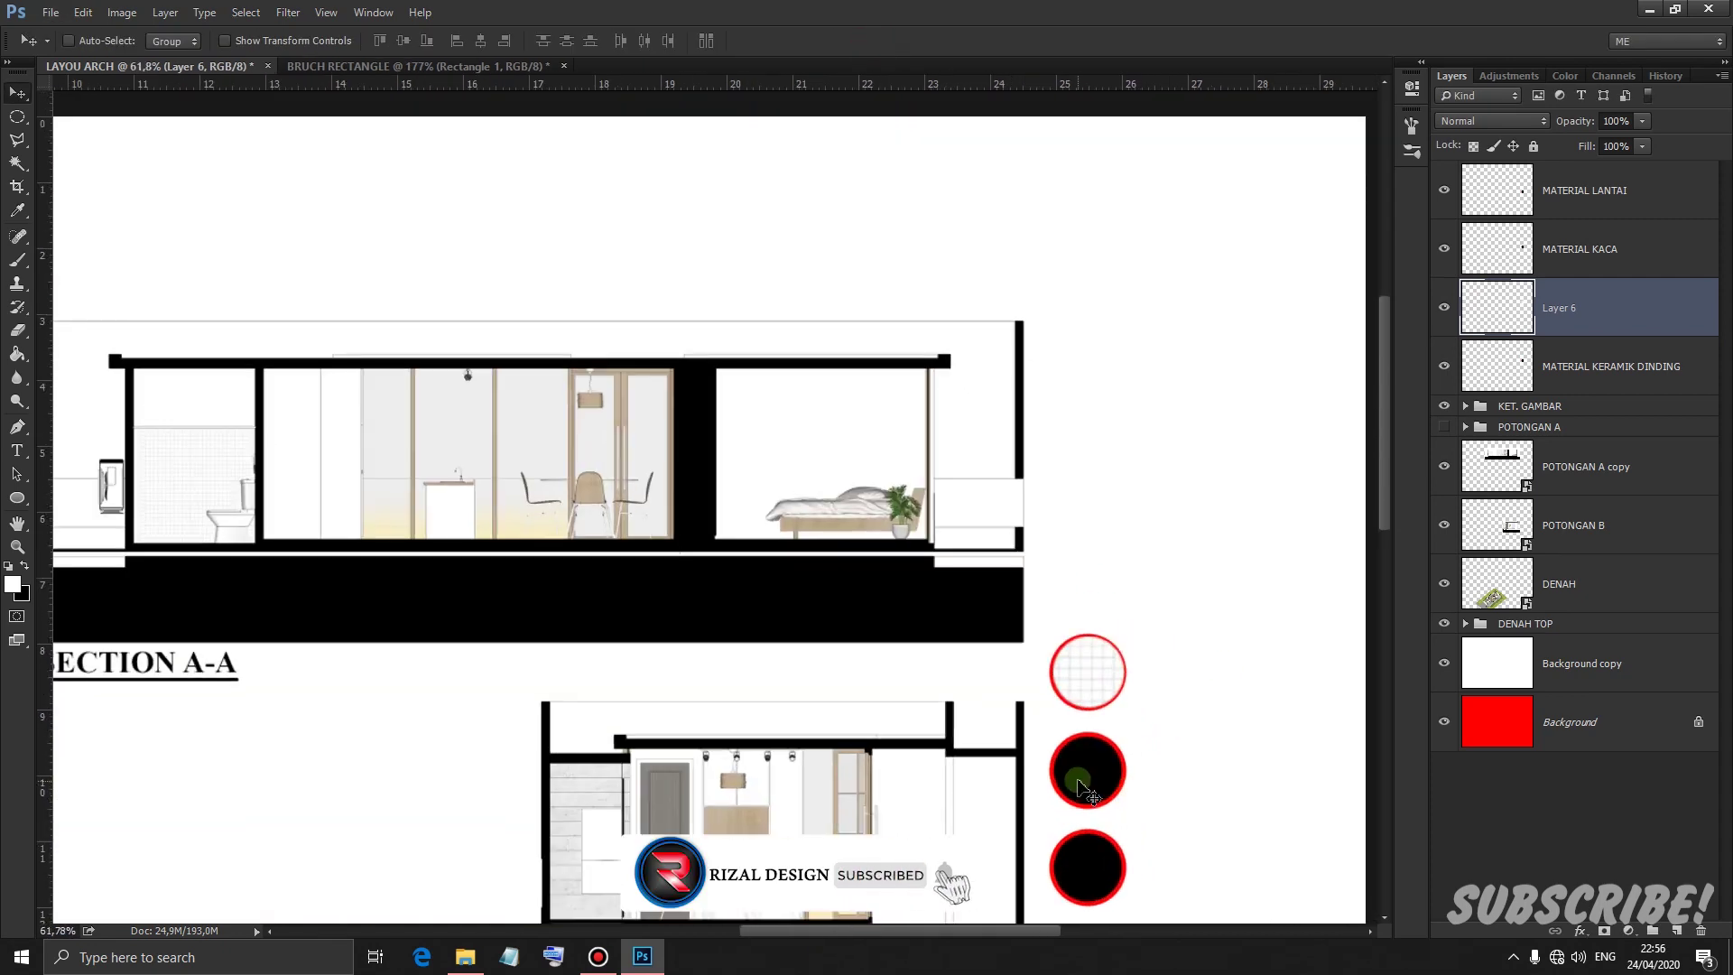
{"action": "left_click", "coordinate": [1580, 259]}
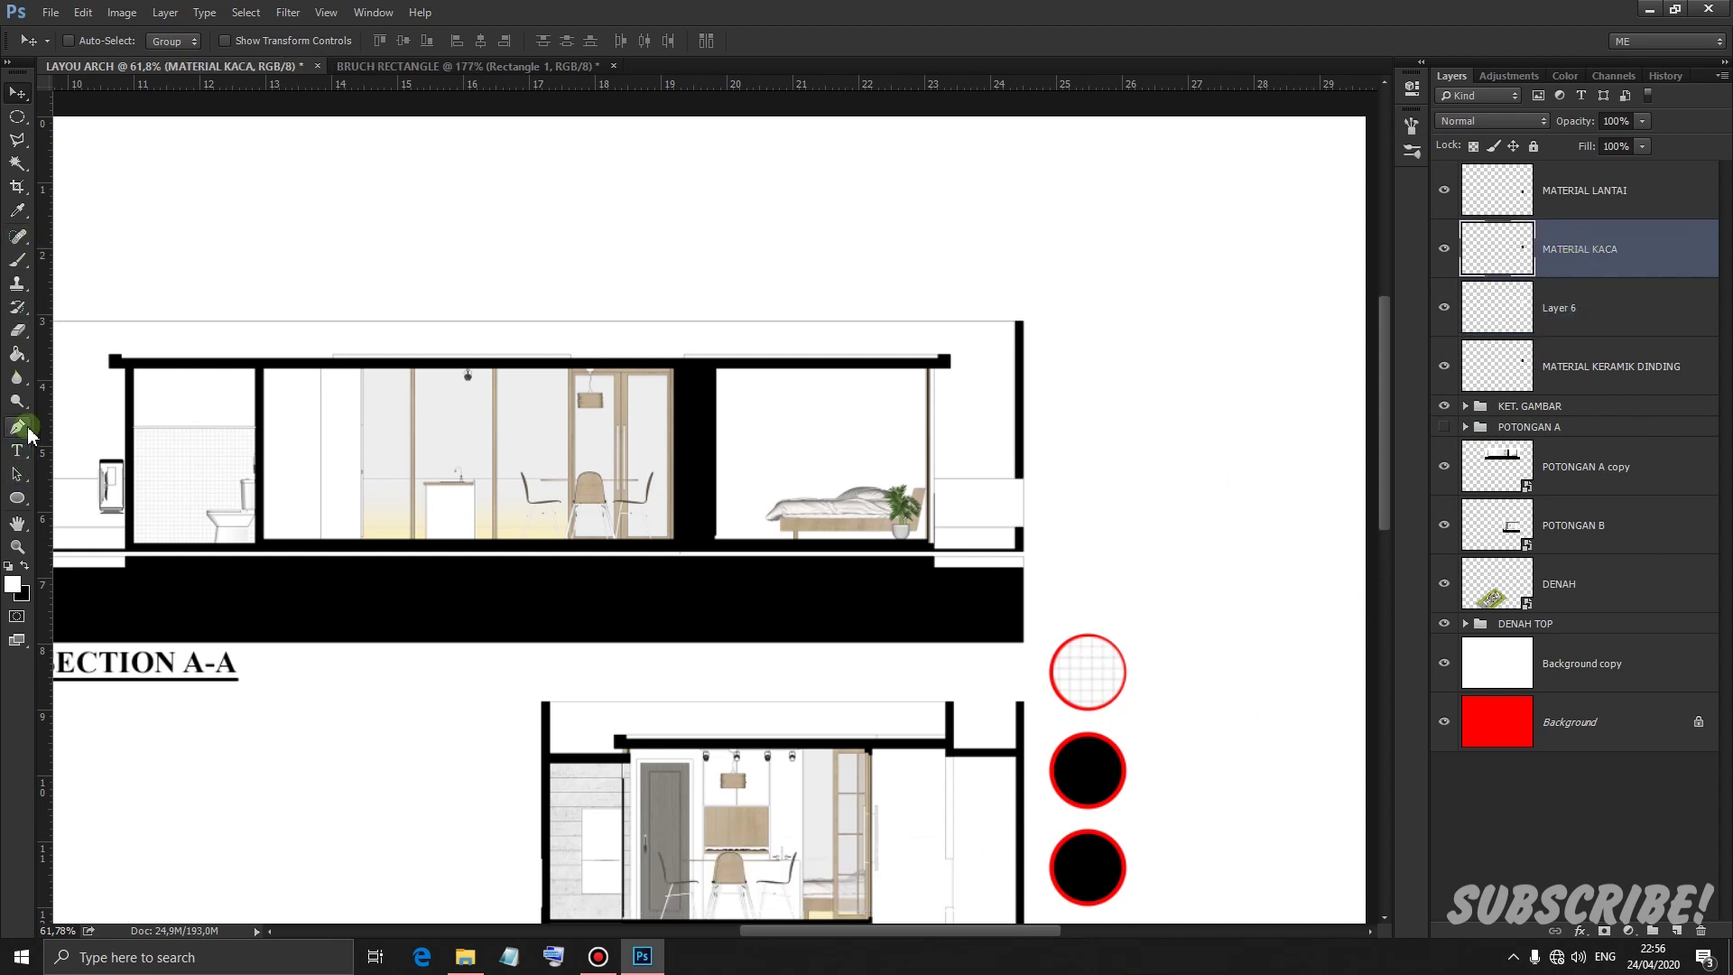
{"action": "left_click", "coordinate": [17, 163]}
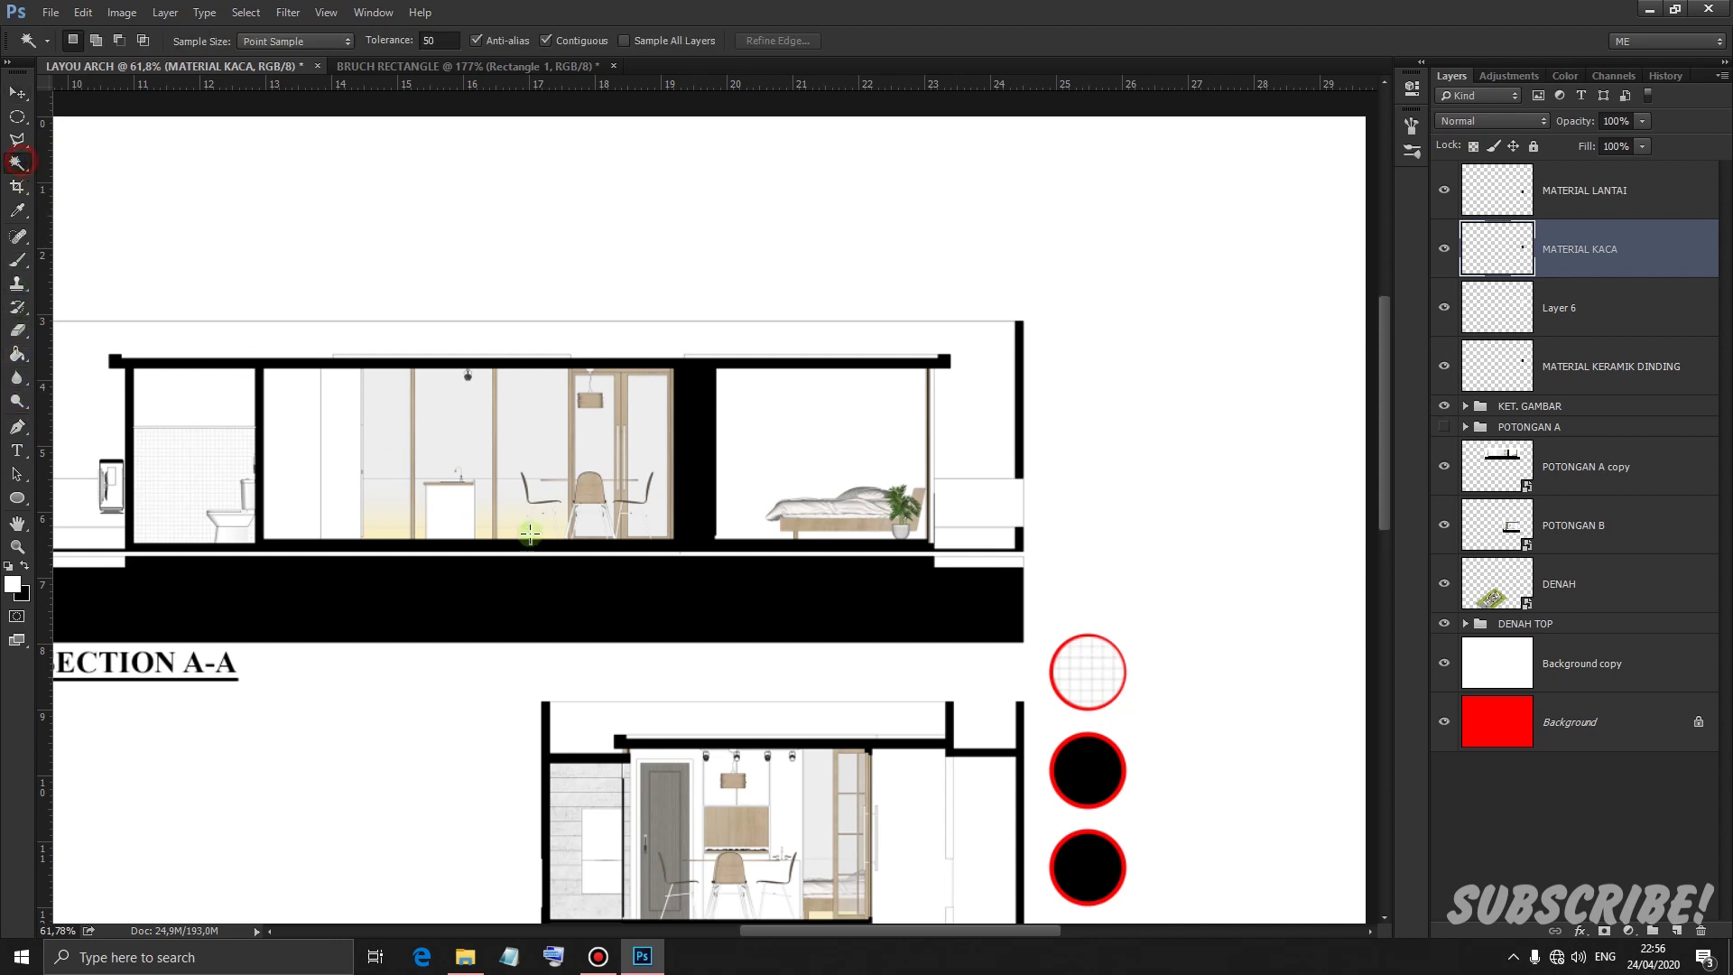
{"action": "left_click", "coordinate": [1086, 767]}
{"action": "key", "text": "Delete"}
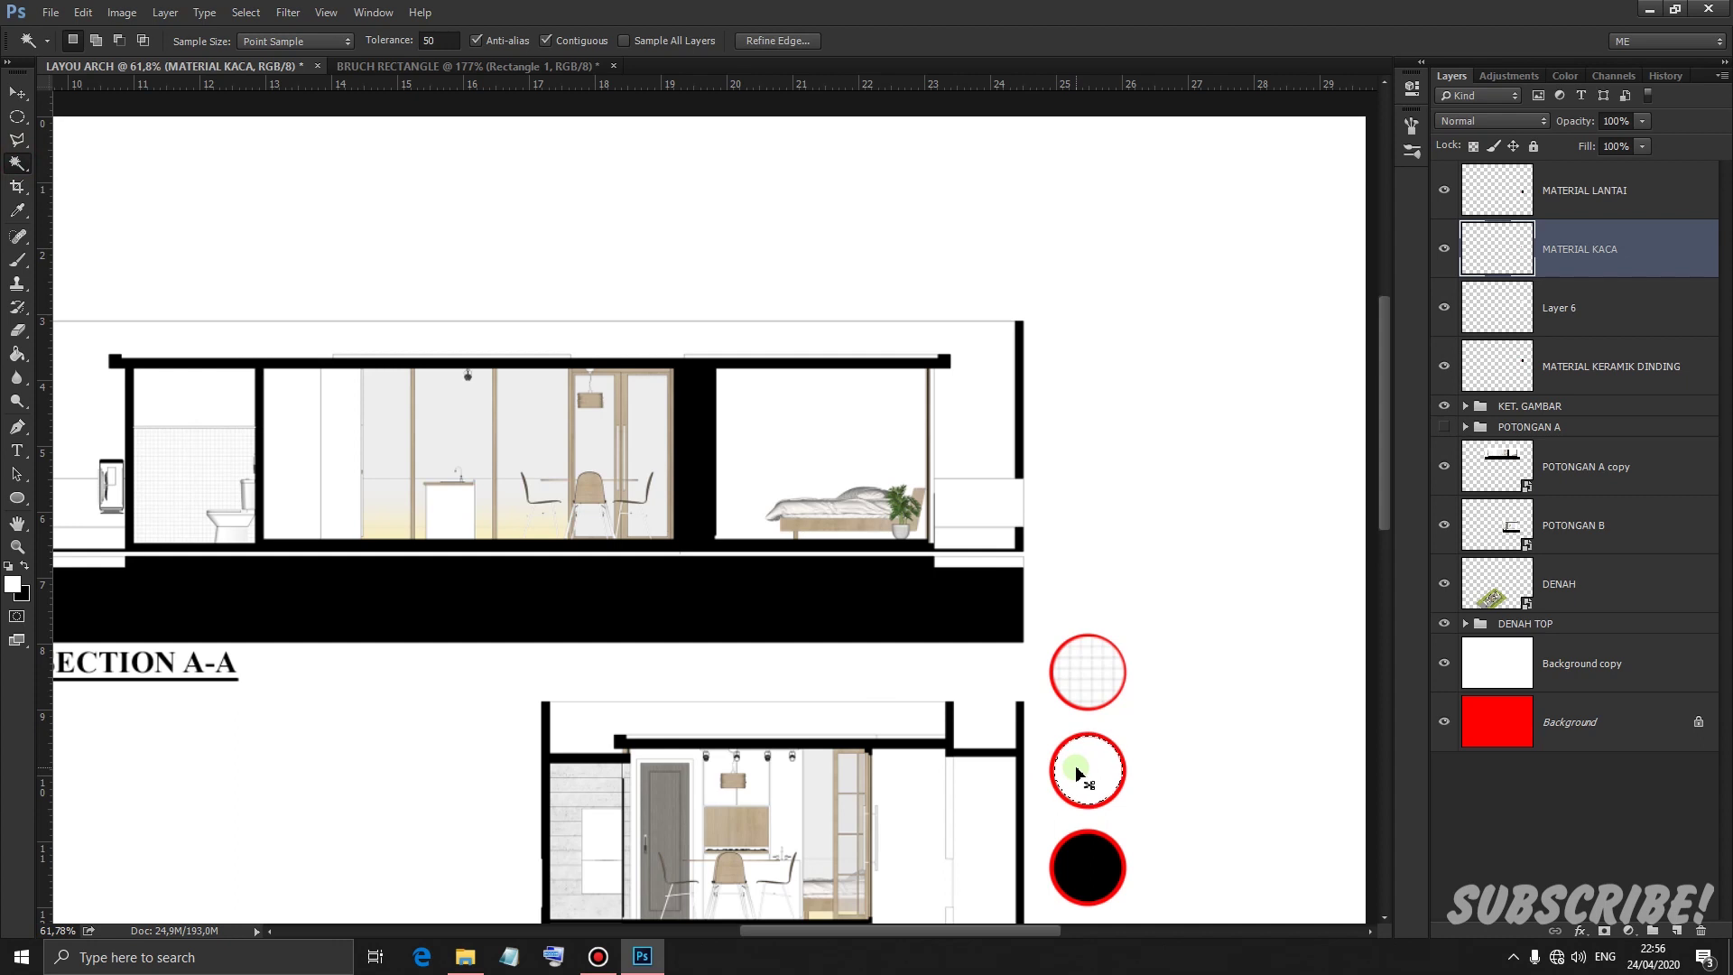
Fill the selected interior of the MATERIAL KACA circle with a light grey Solid Color fill layer
{"action": "left_click", "coordinate": [1629, 929]}
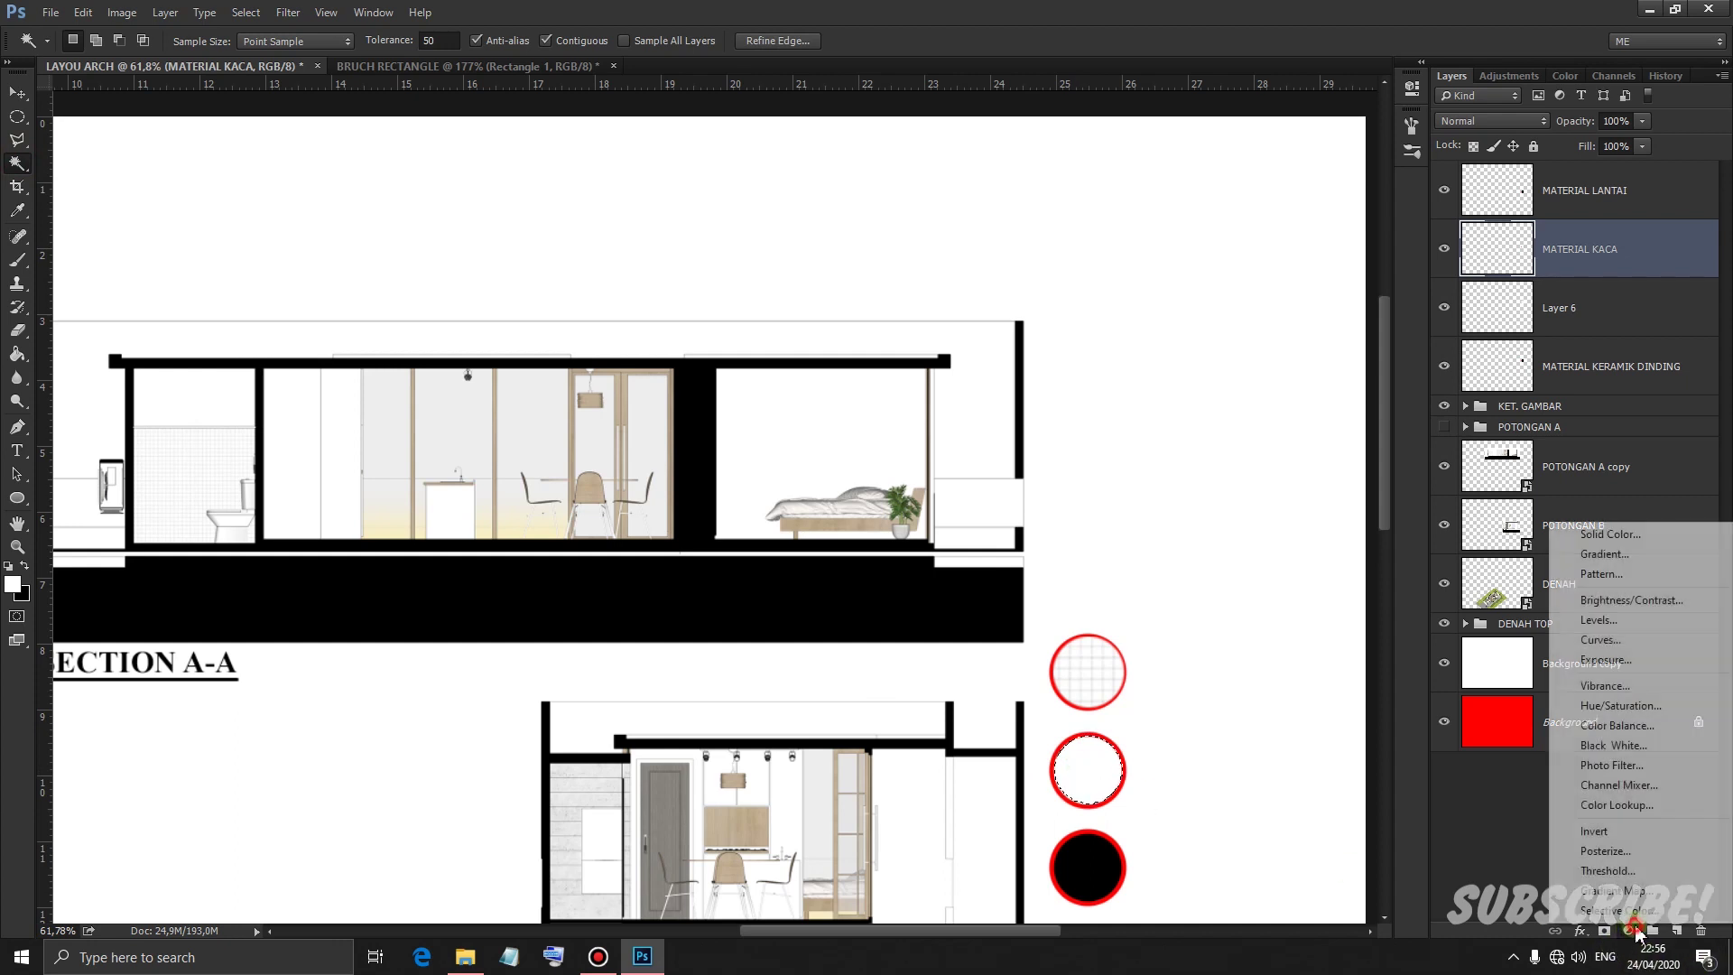
{"action": "left_click", "coordinate": [1607, 533]}
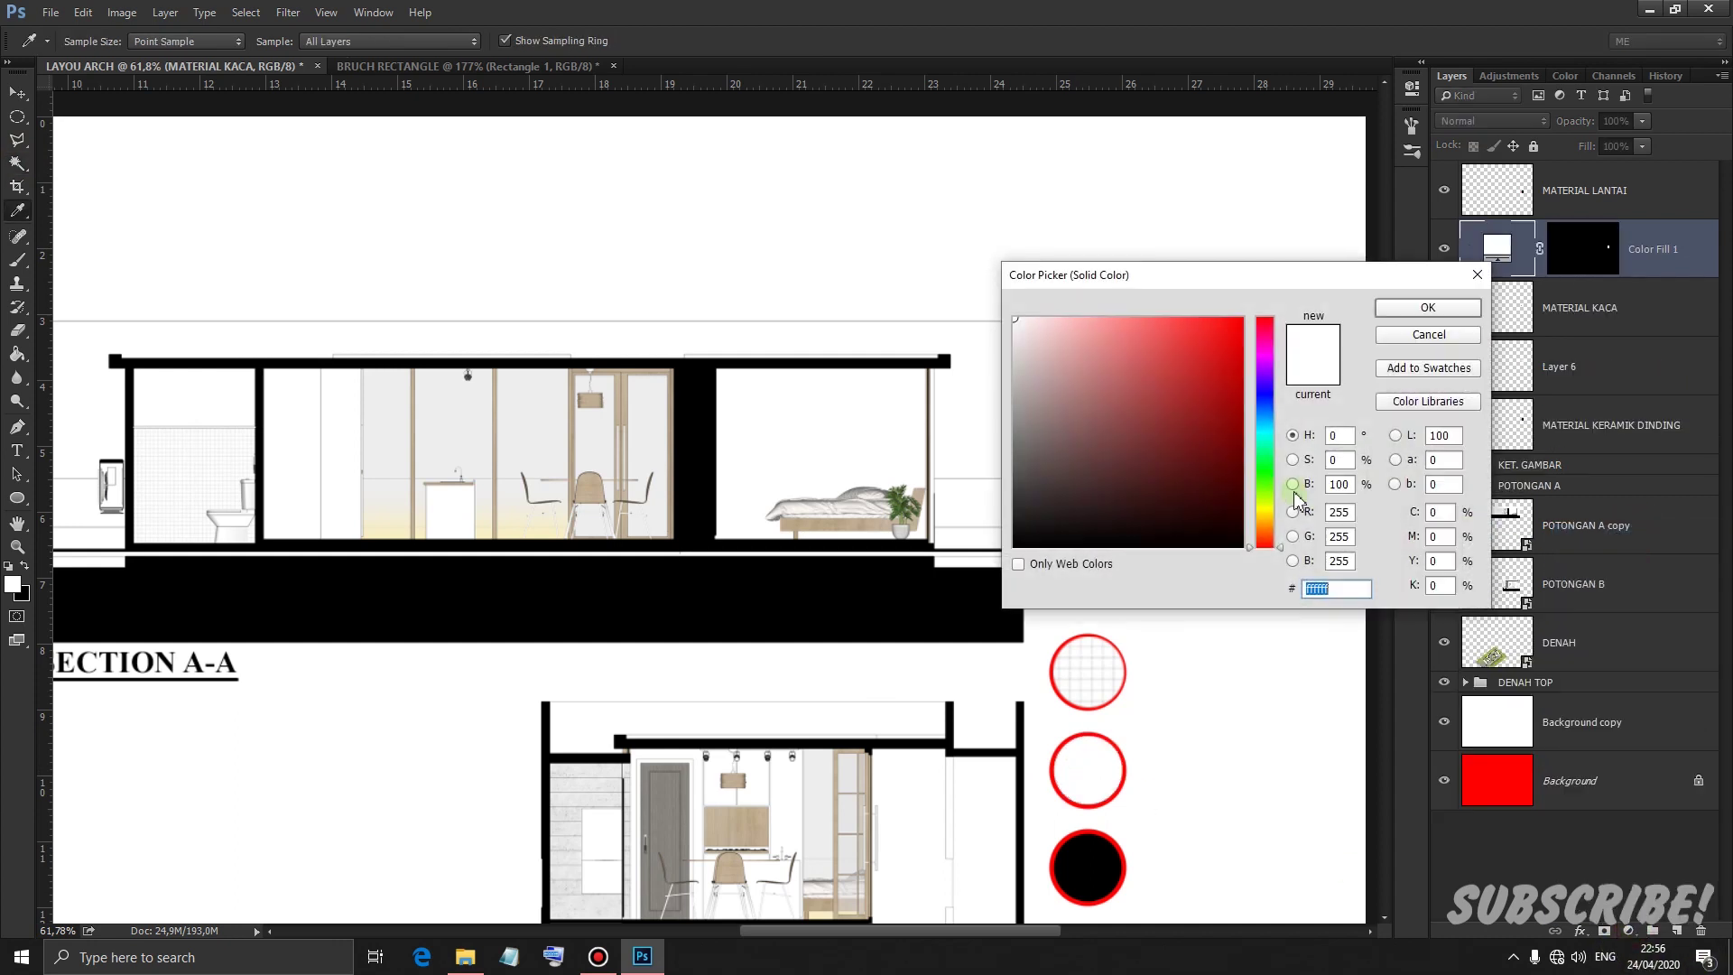
{"action": "left_click_drag", "start_coordinate": [1143, 452], "coordinate": [1004, 371]}
{"action": "left_click", "coordinate": [1405, 309]}
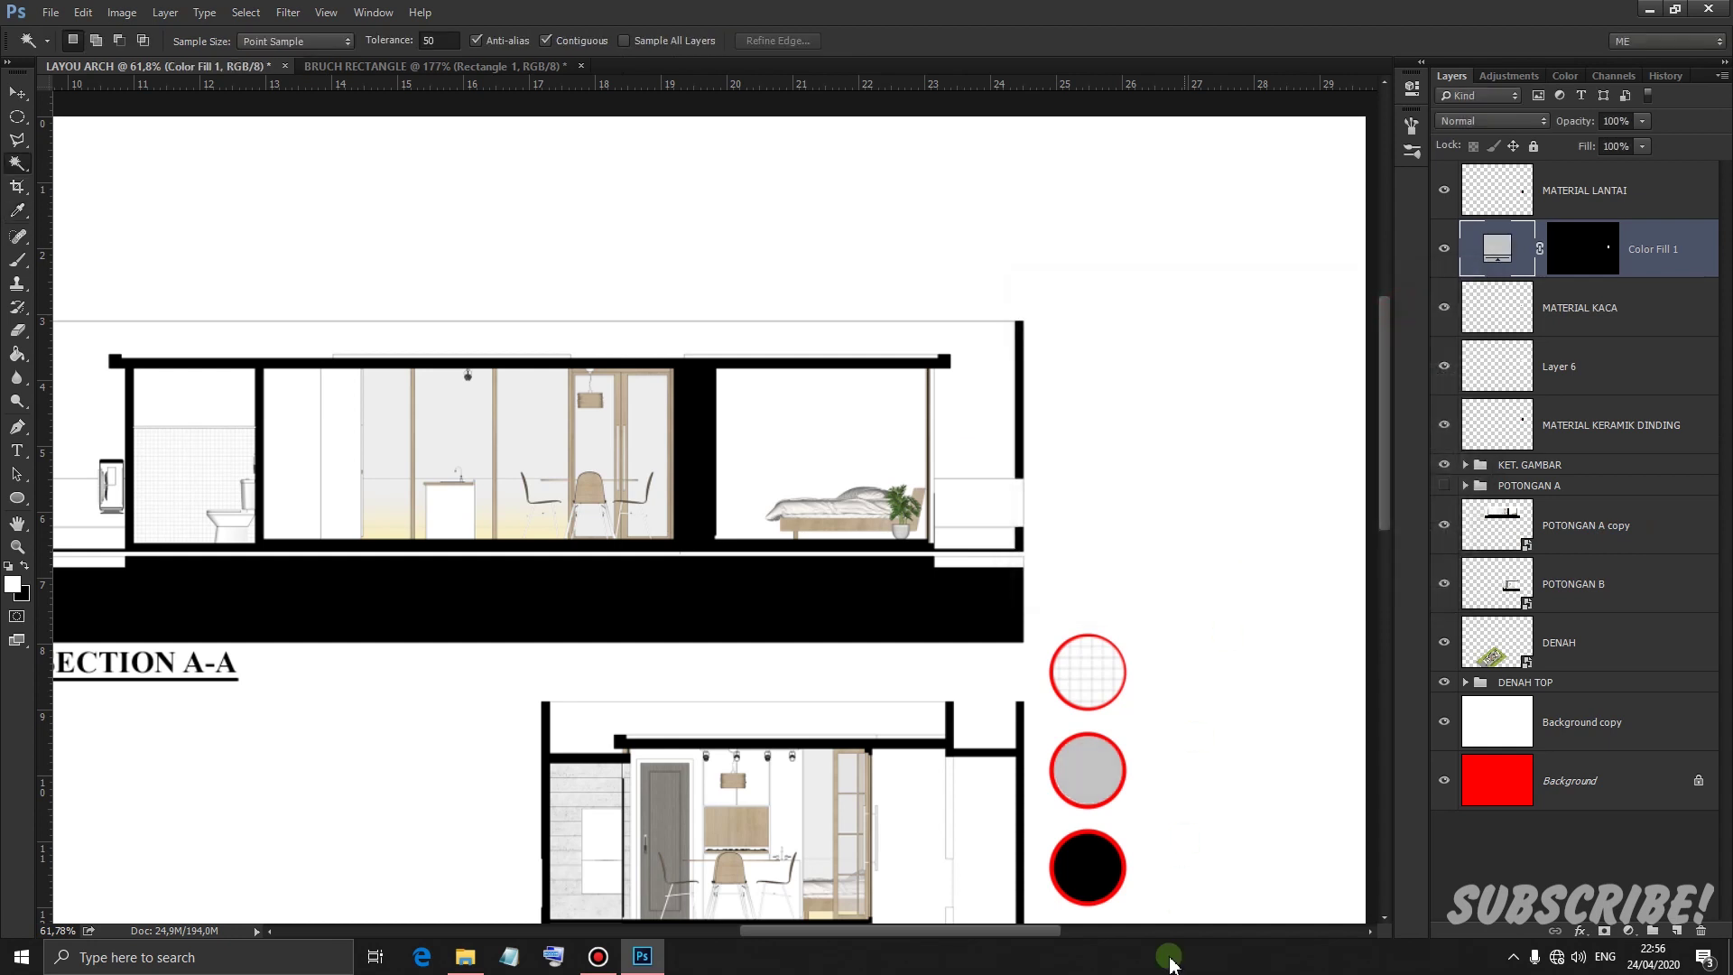
Outline an irregular patch of the lit wooden floor beside the kitchen island in the isometric plan using a lasso selection
{"action": "scroll", "coordinate": [578, 495], "scroll_direction": "down", "scroll_amount": 2}
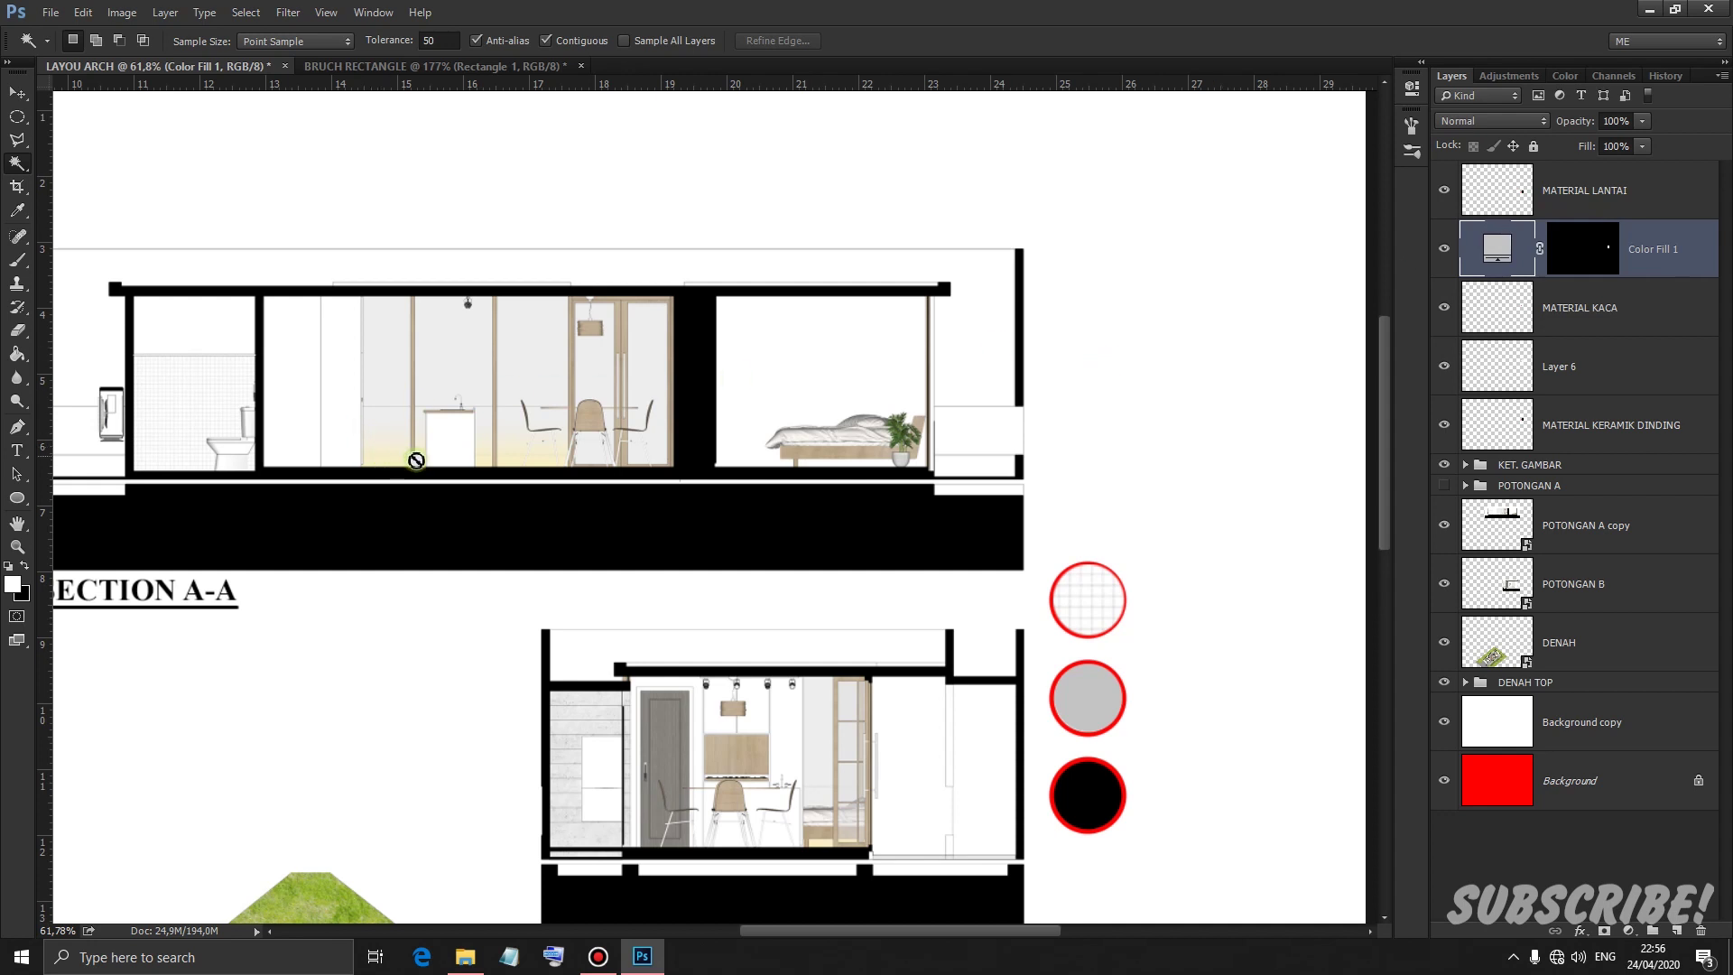
{"action": "scroll", "coordinate": [576, 542], "scroll_direction": "down", "scroll_amount": 3}
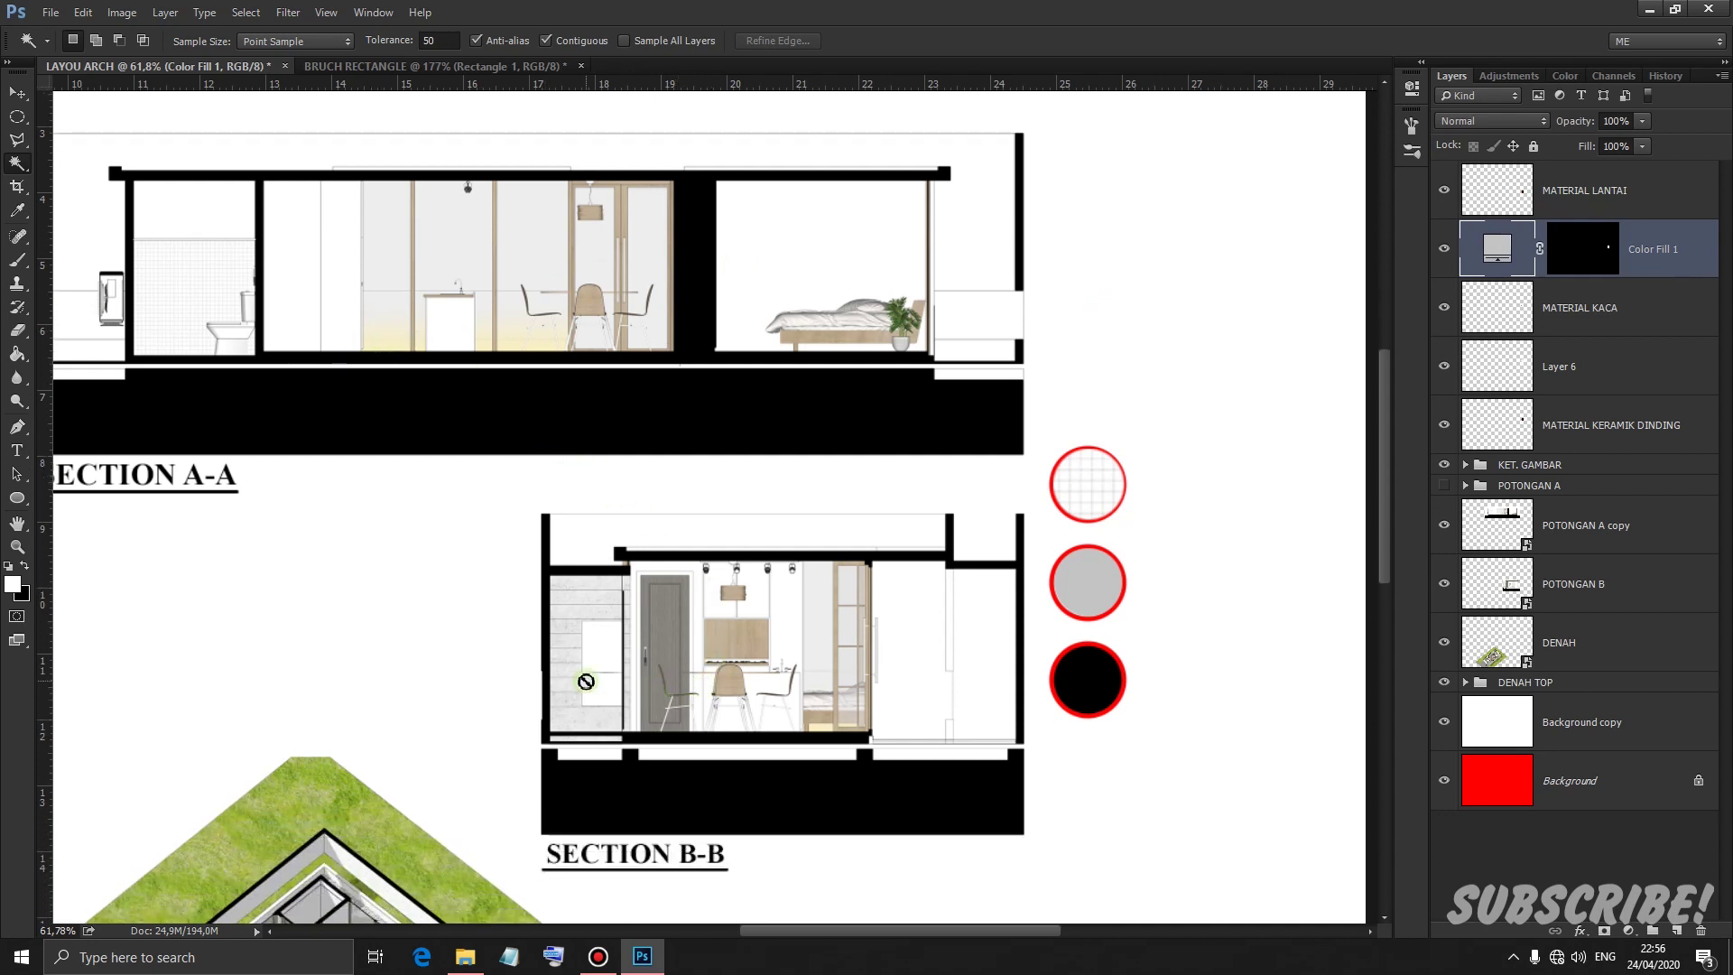
{"action": "scroll", "coordinate": [586, 680], "scroll_direction": "down", "scroll_amount": 6}
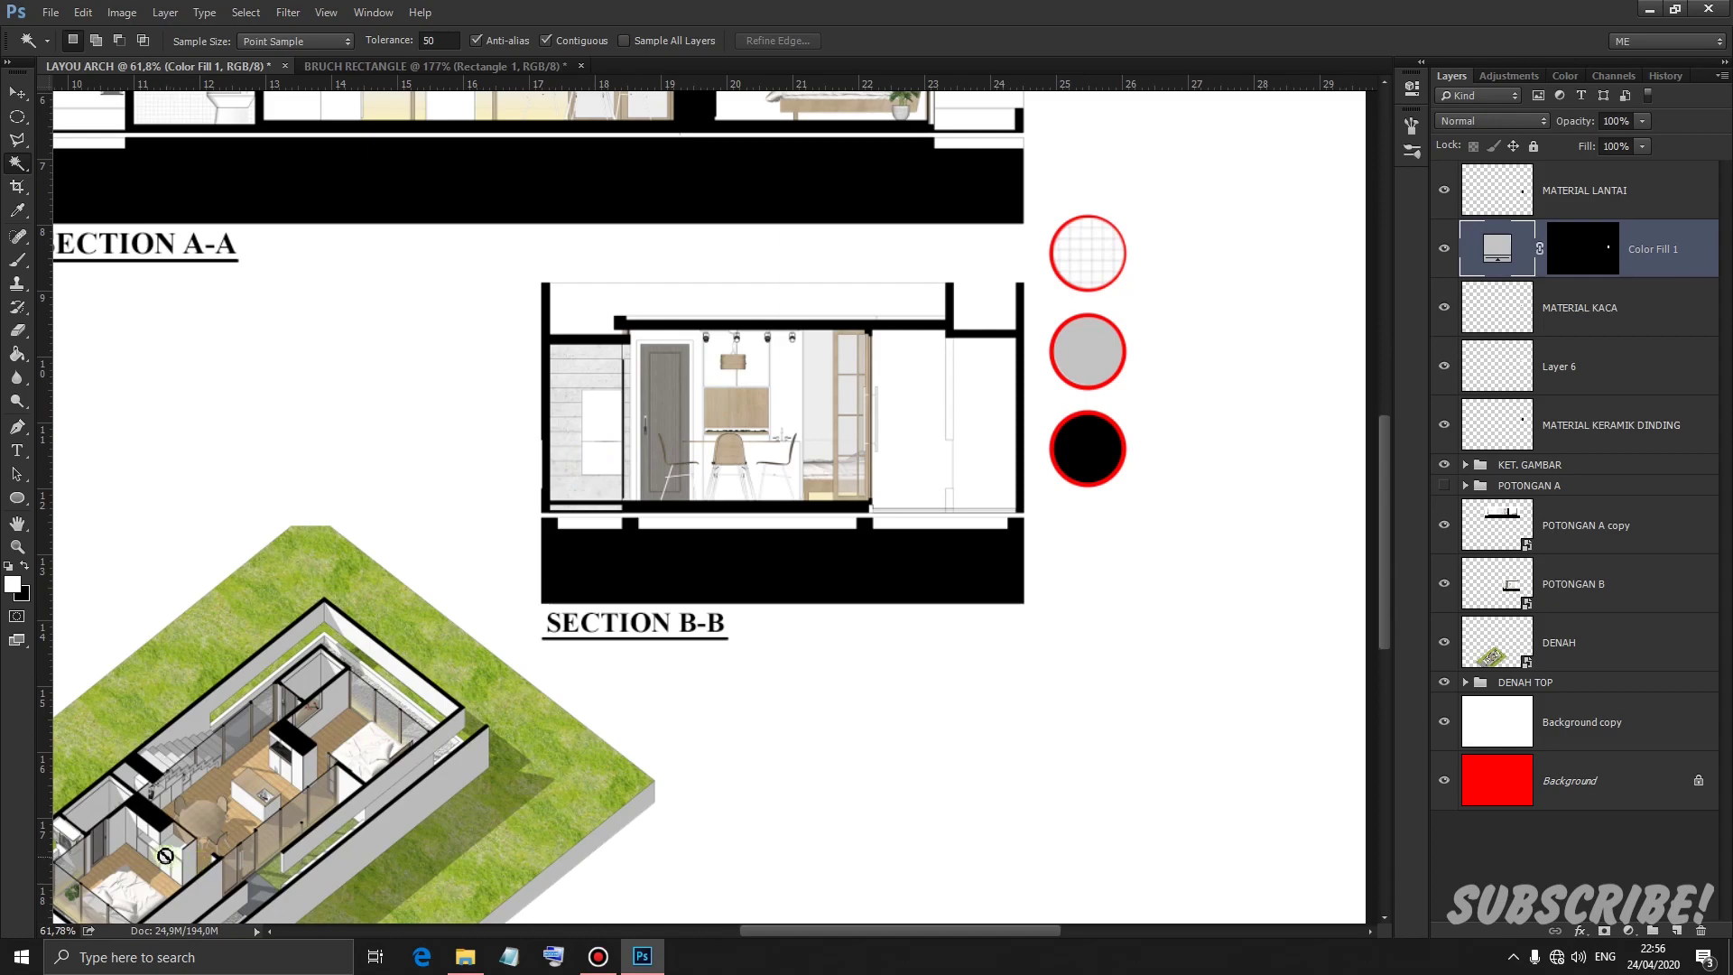
{"action": "scroll", "coordinate": [165, 856], "scroll_direction": "up", "scroll_amount": 10}
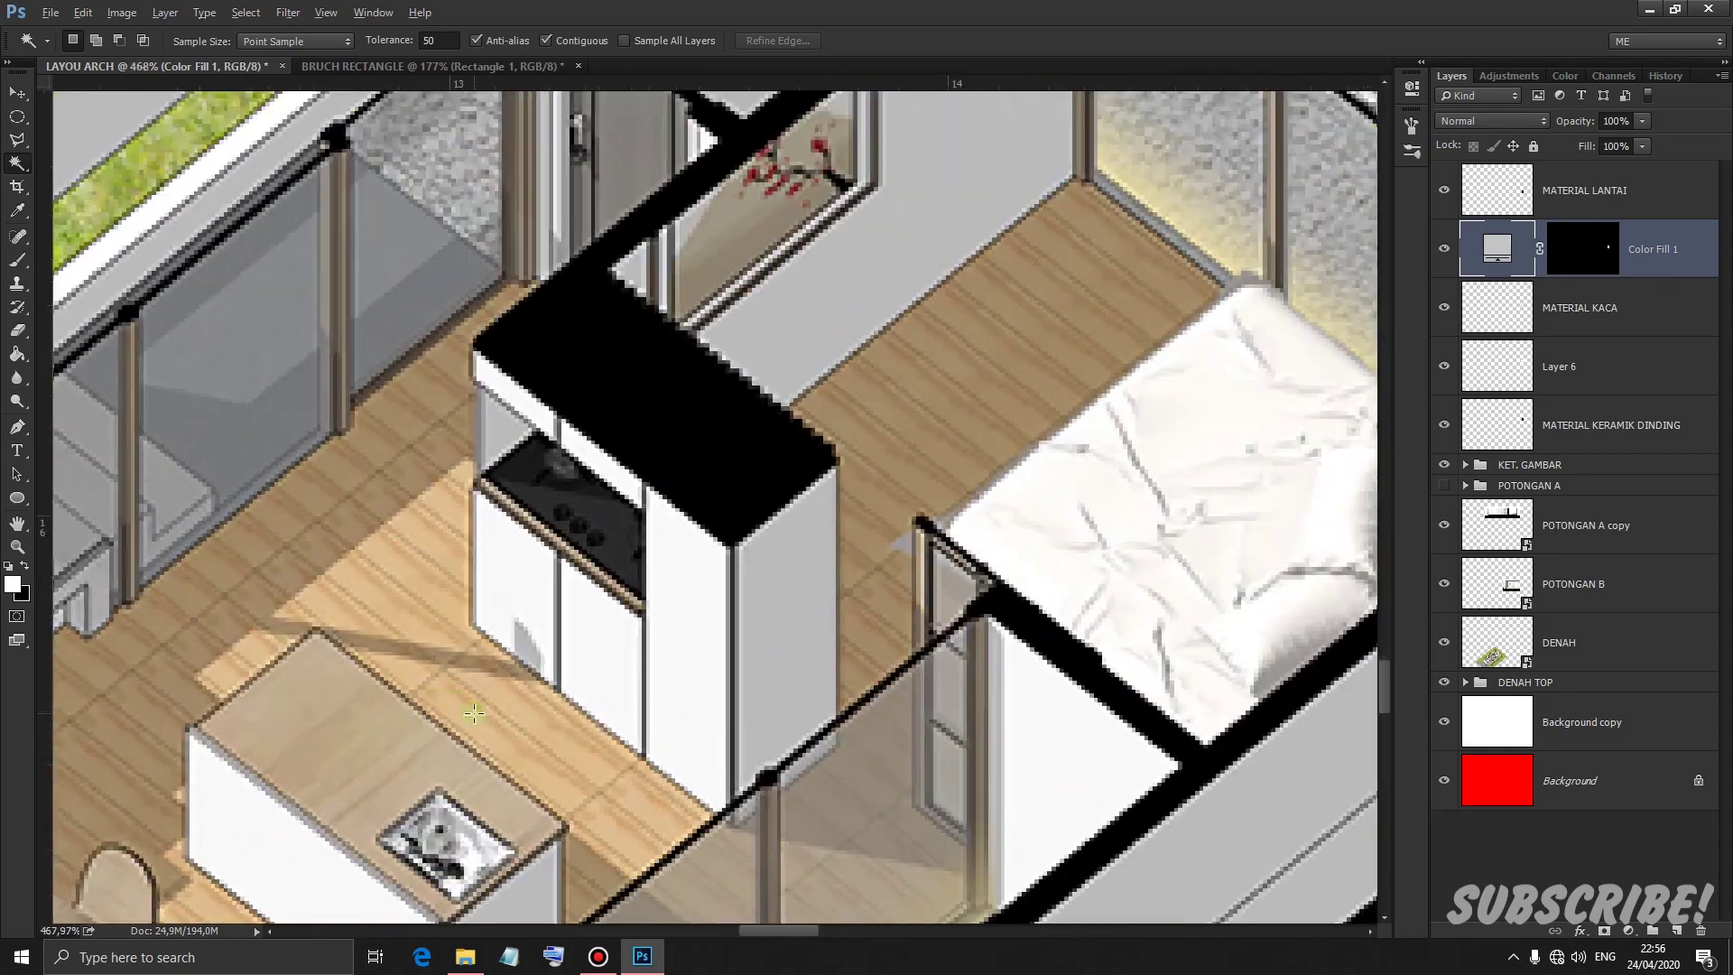
{"action": "scroll", "coordinate": [474, 713], "scroll_direction": "up", "scroll_amount": 2}
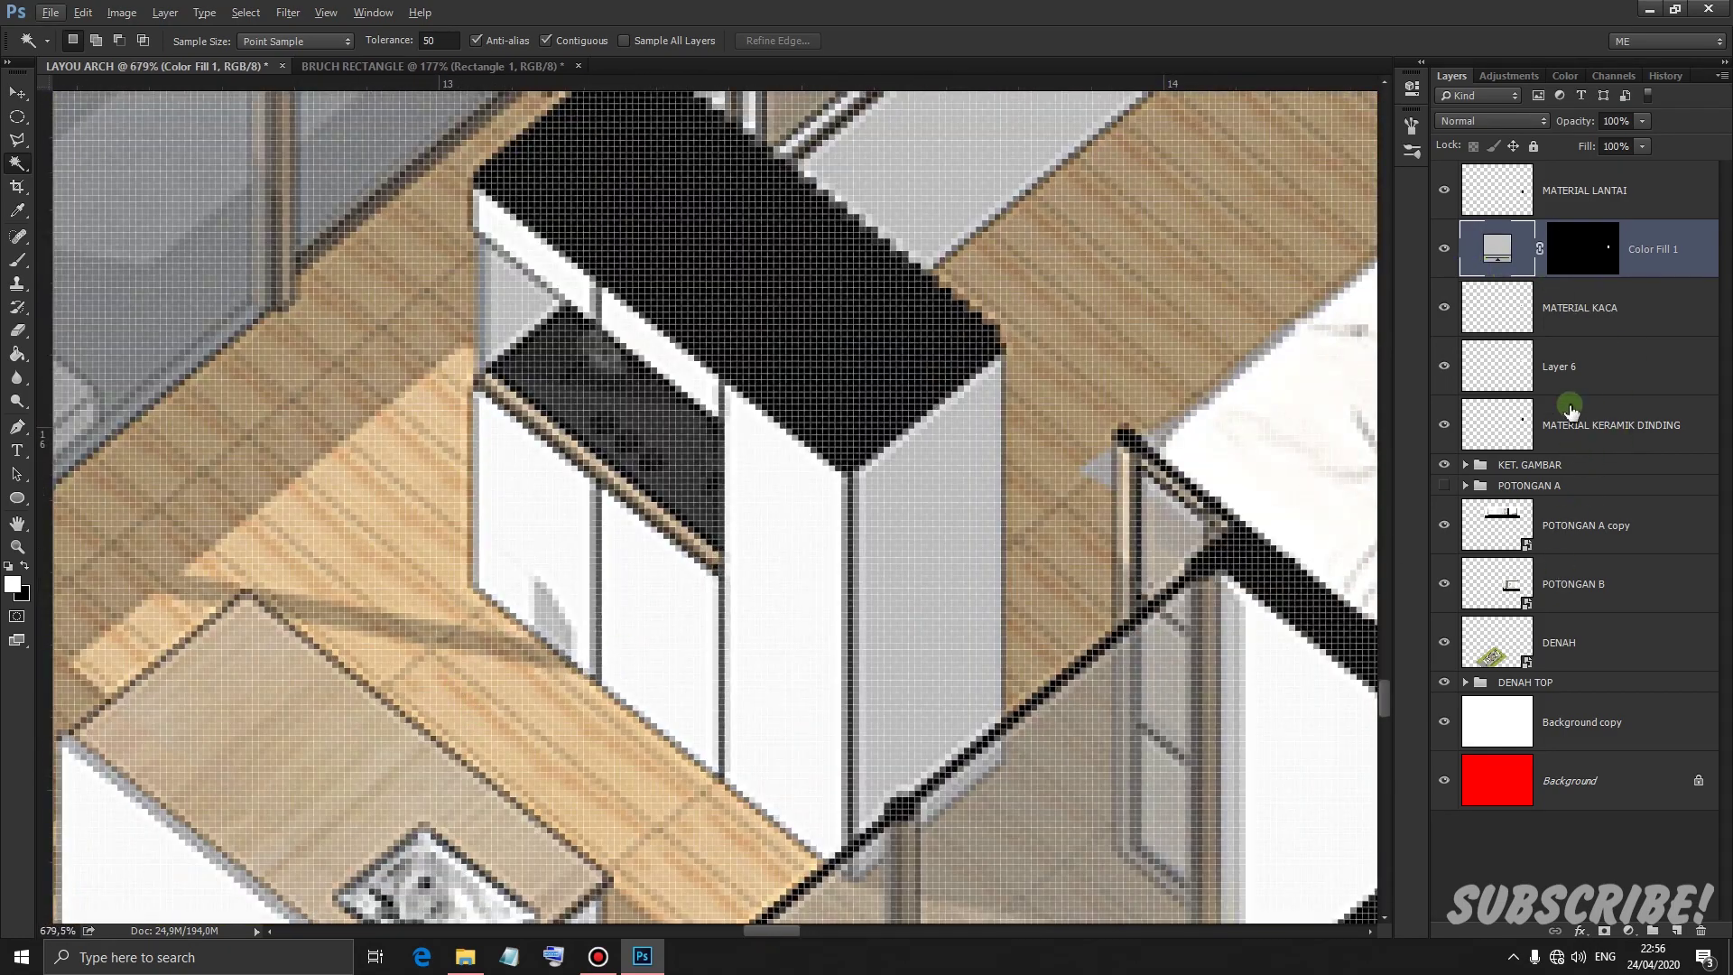
{"action": "left_click", "coordinate": [1571, 526]}
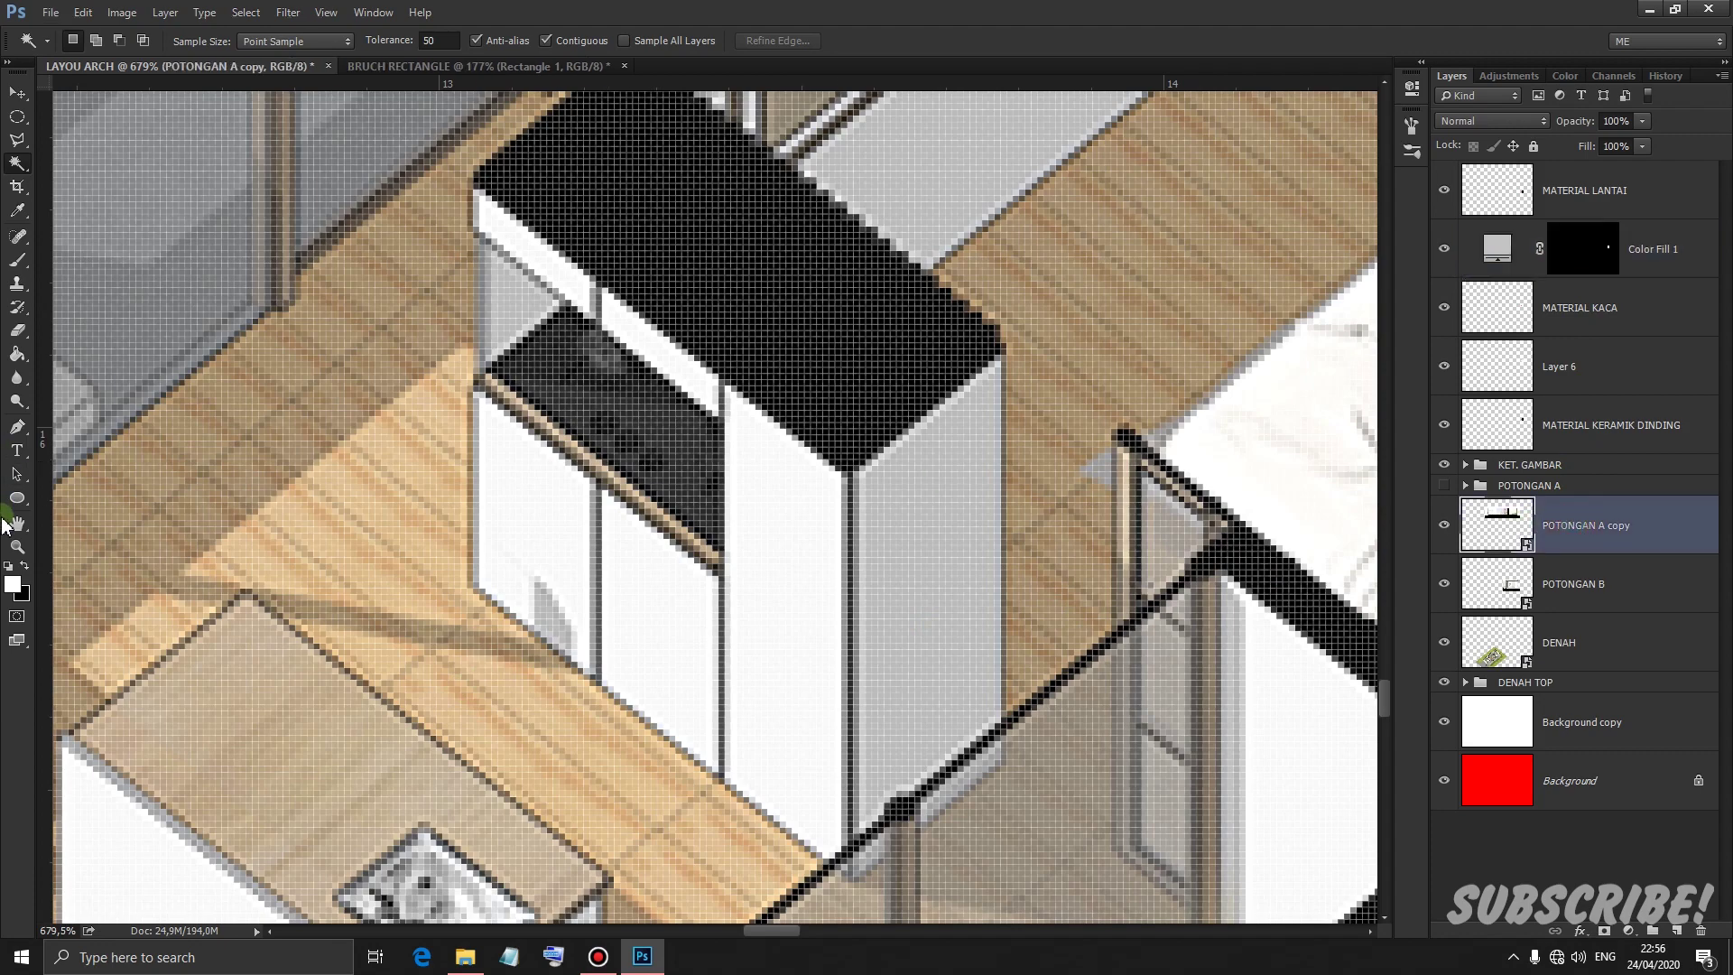
{"action": "left_click", "coordinate": [15, 142]}
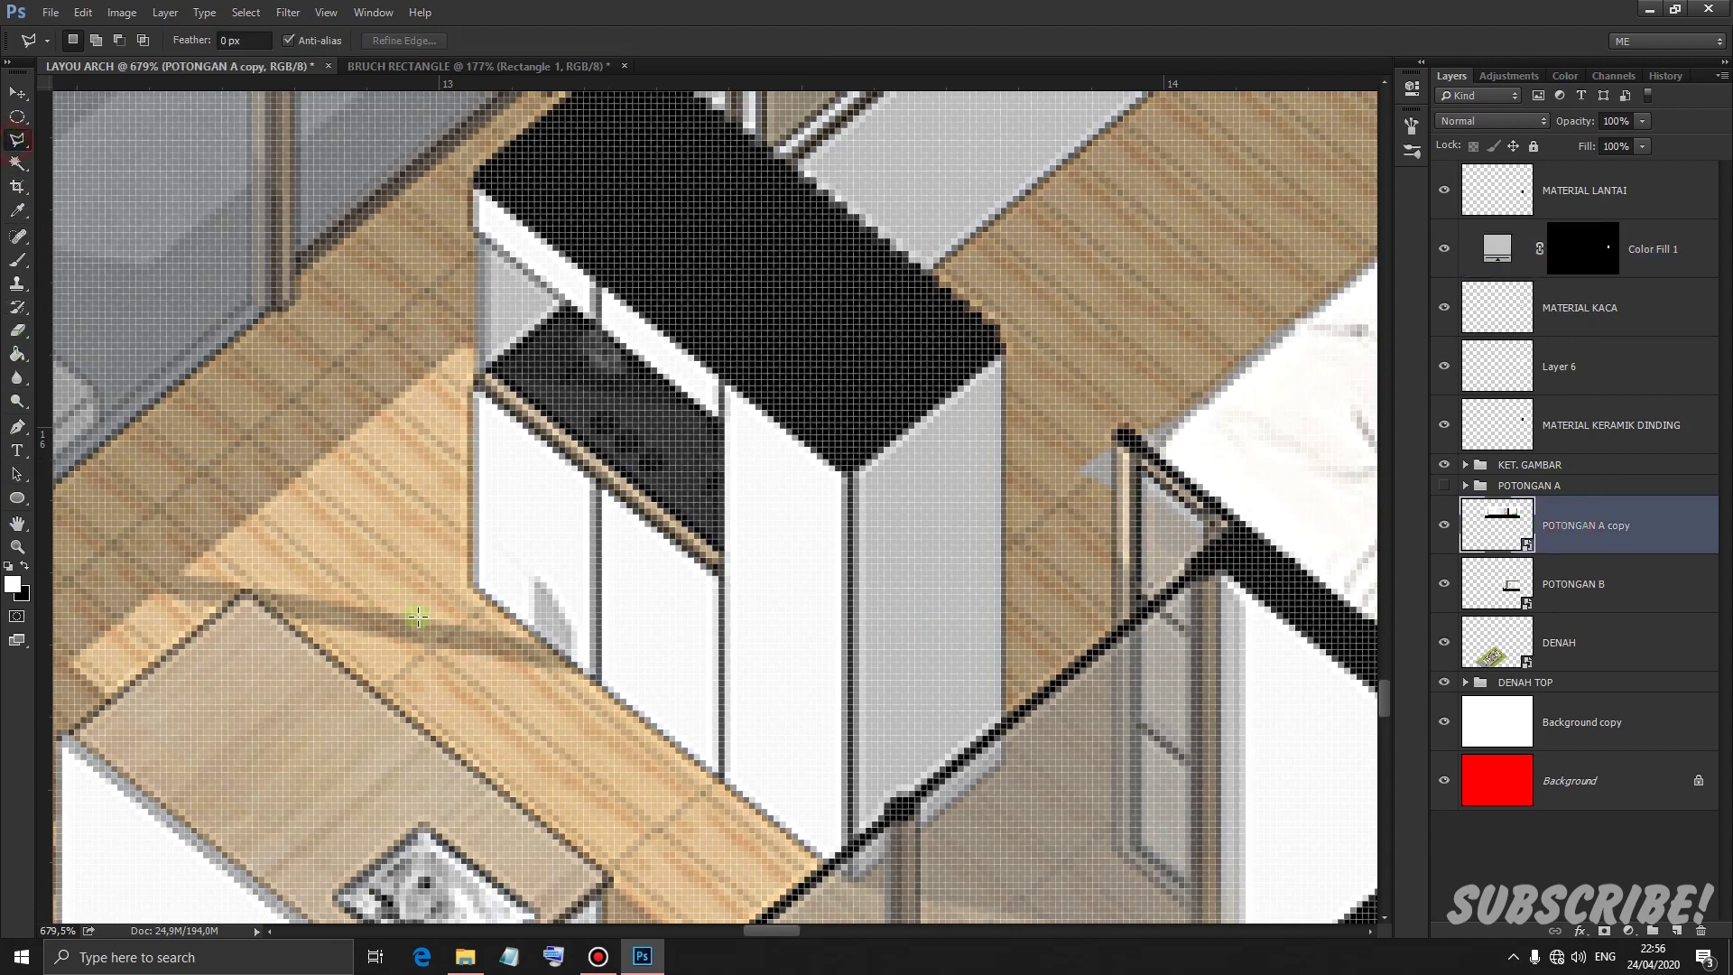
{"action": "scroll", "coordinate": [434, 719], "scroll_direction": "up", "scroll_amount": 1}
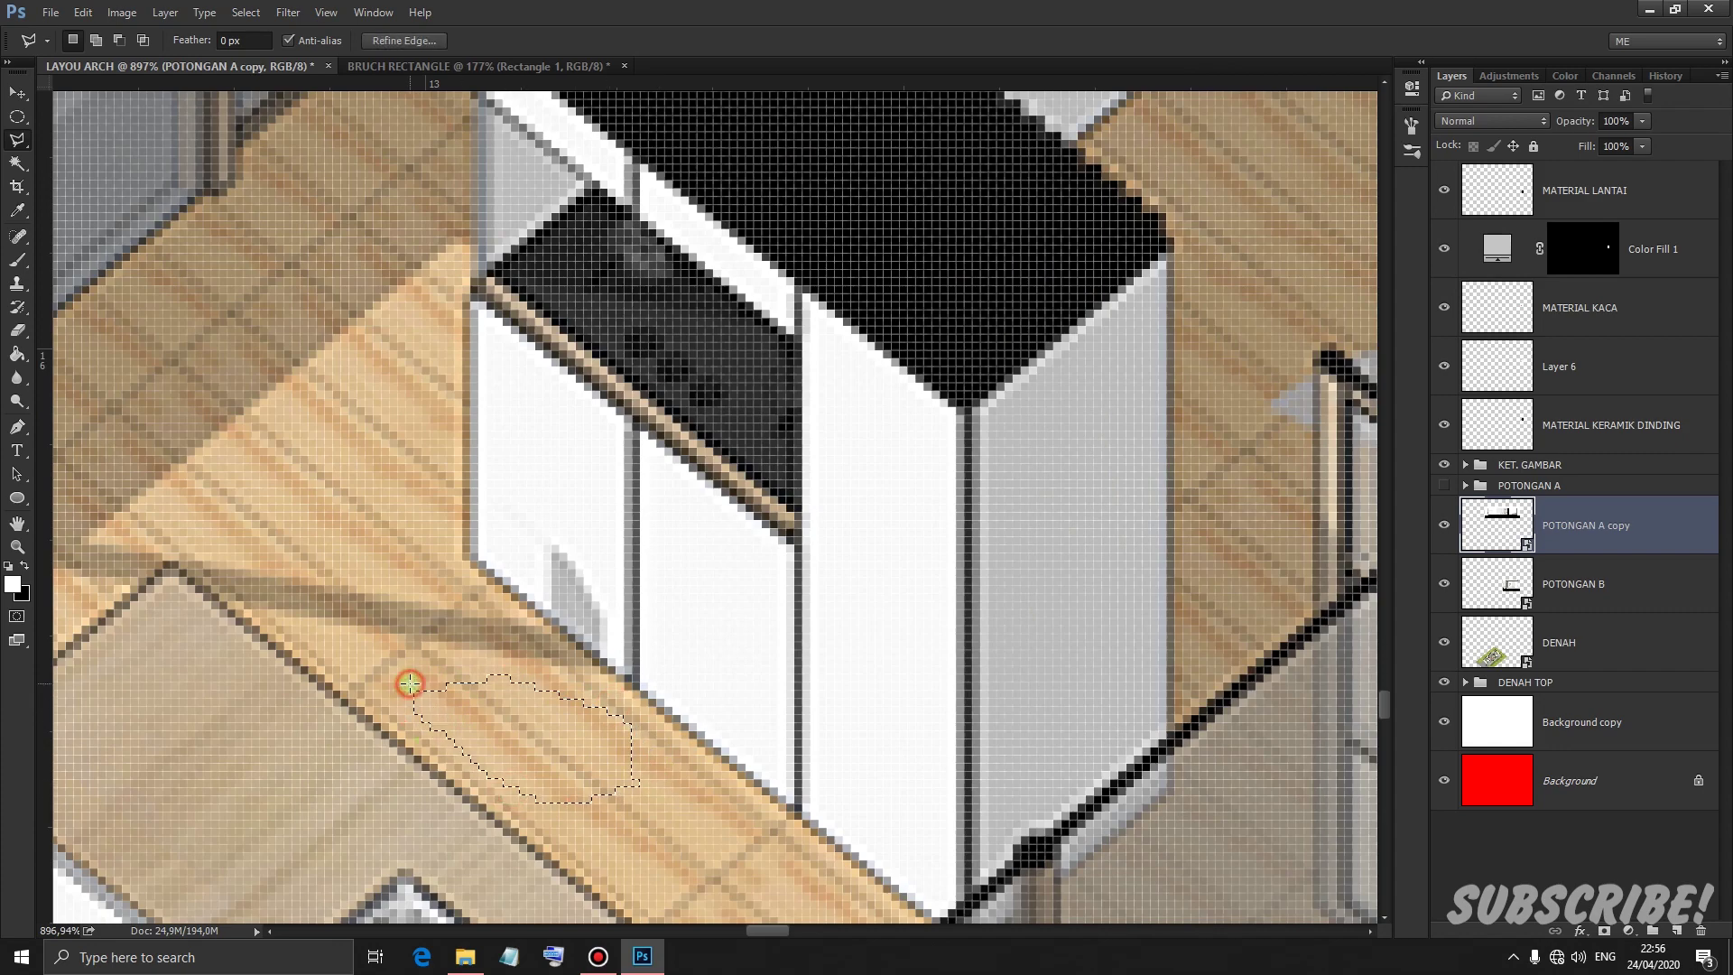
Try to copy the selected floor patch to a new layer from the POTONGAN A copy layer
{"action": "key", "text": "ctrl+j"}
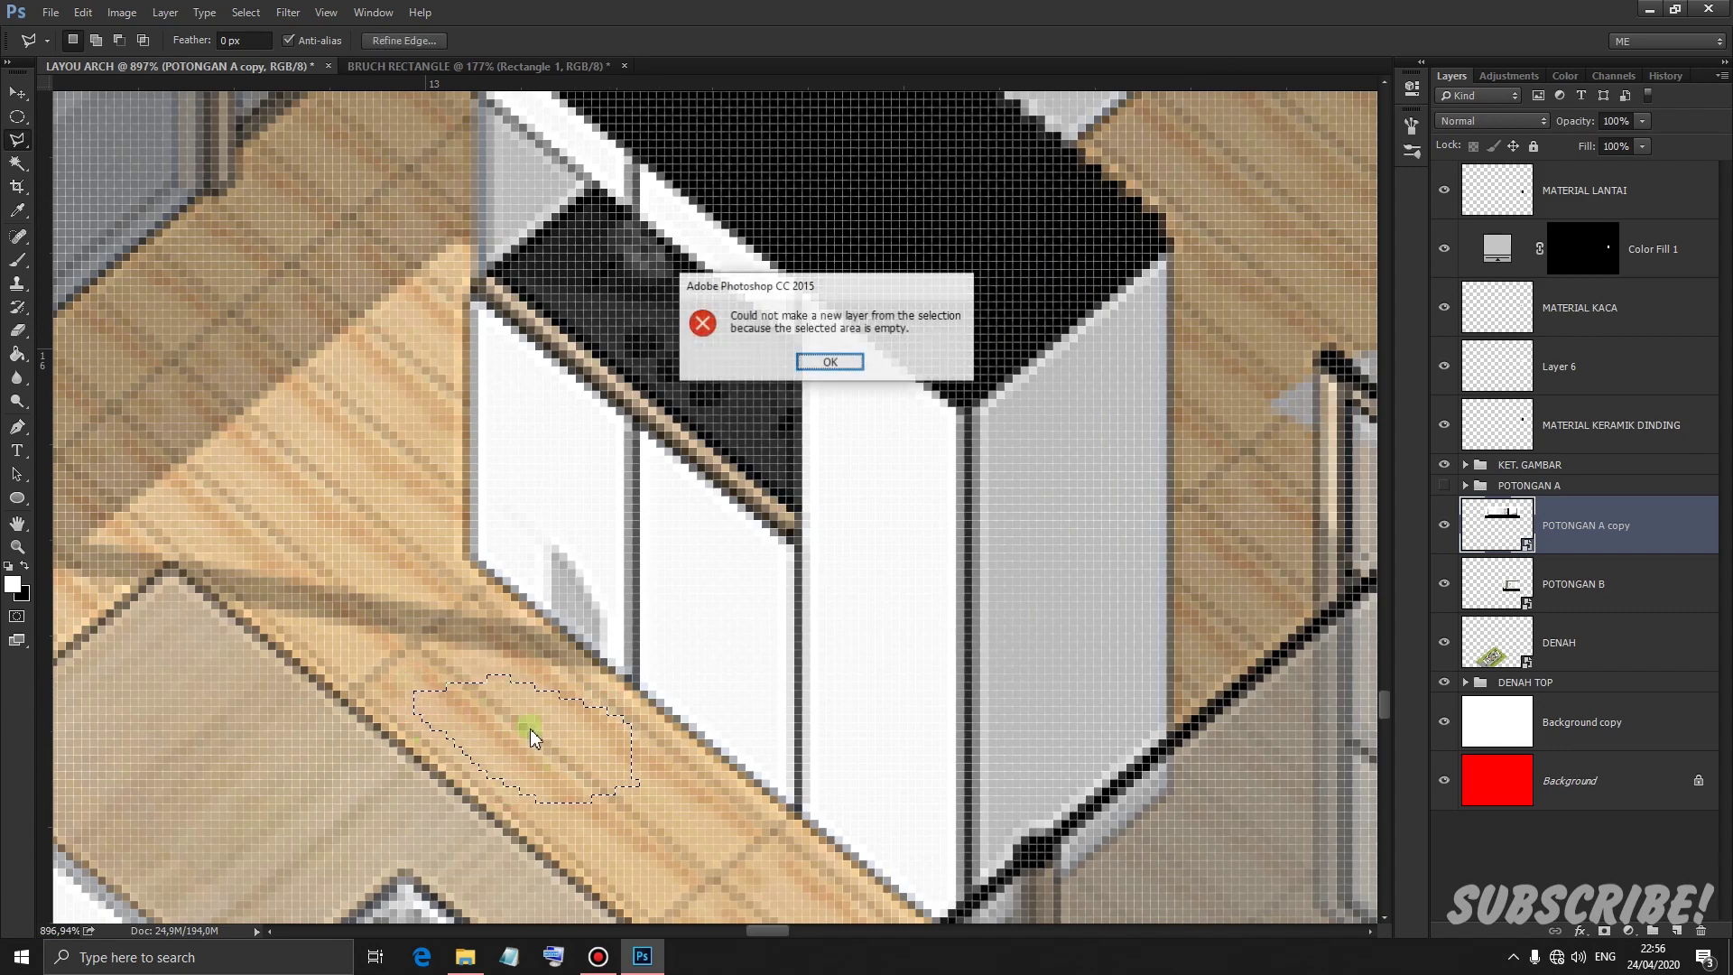
{"action": "left_click", "coordinate": [824, 370]}
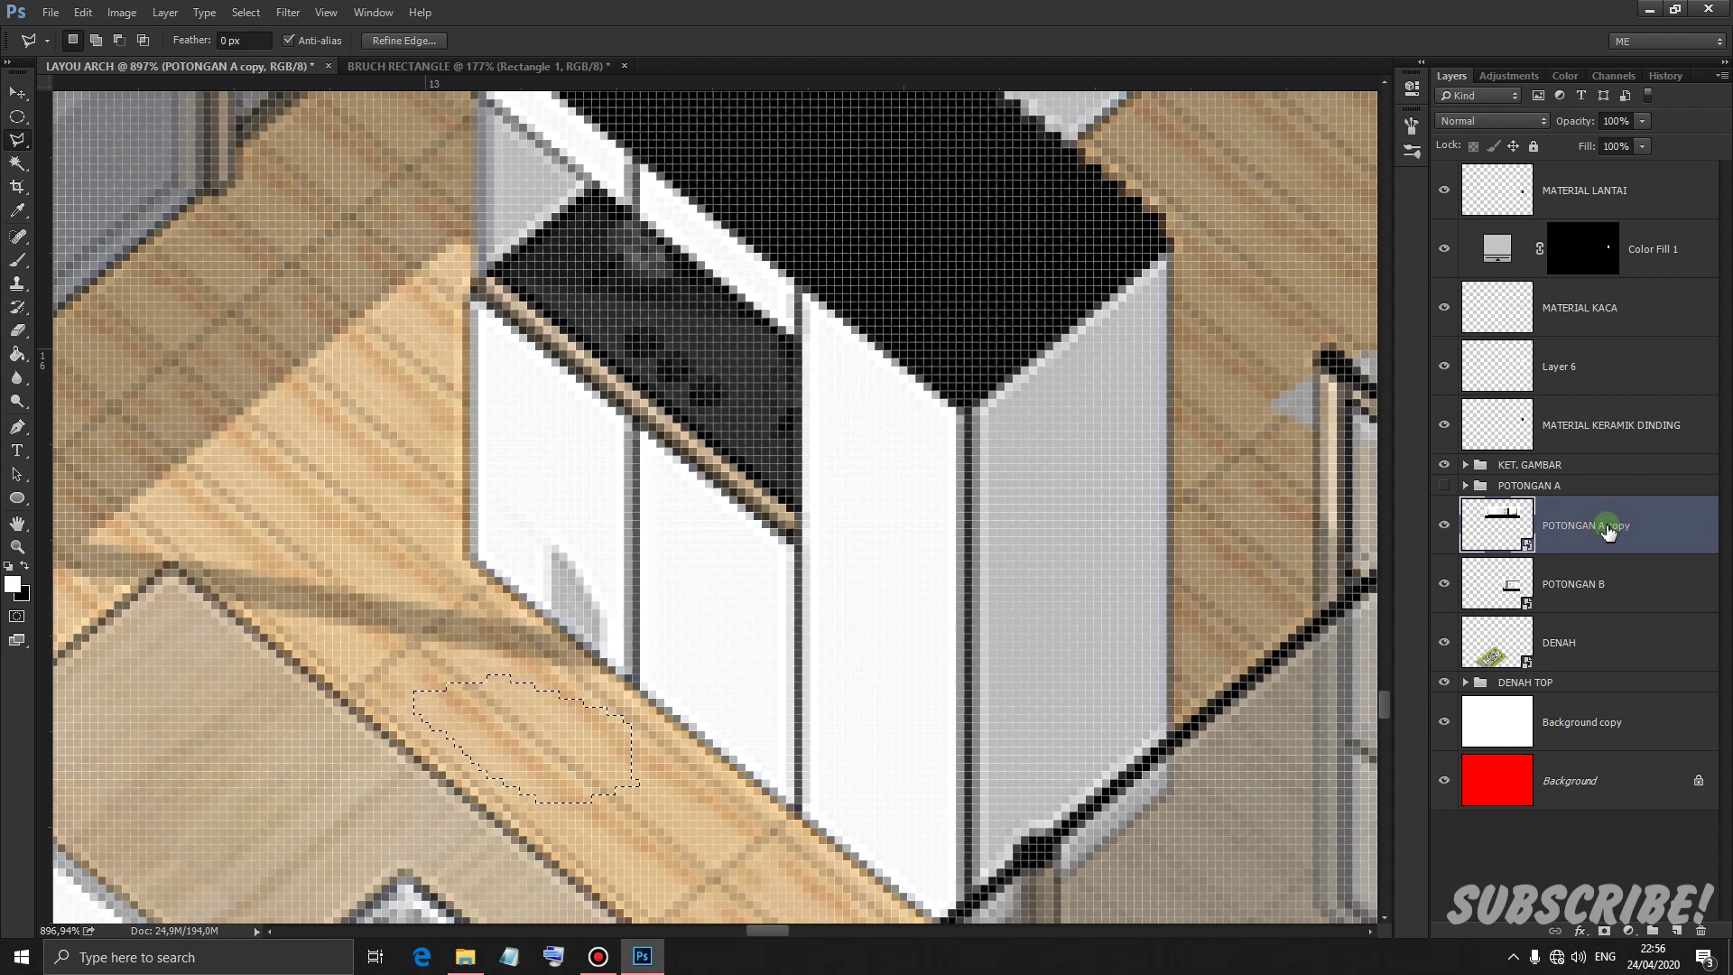
{"action": "key", "text": "ctrl+j"}
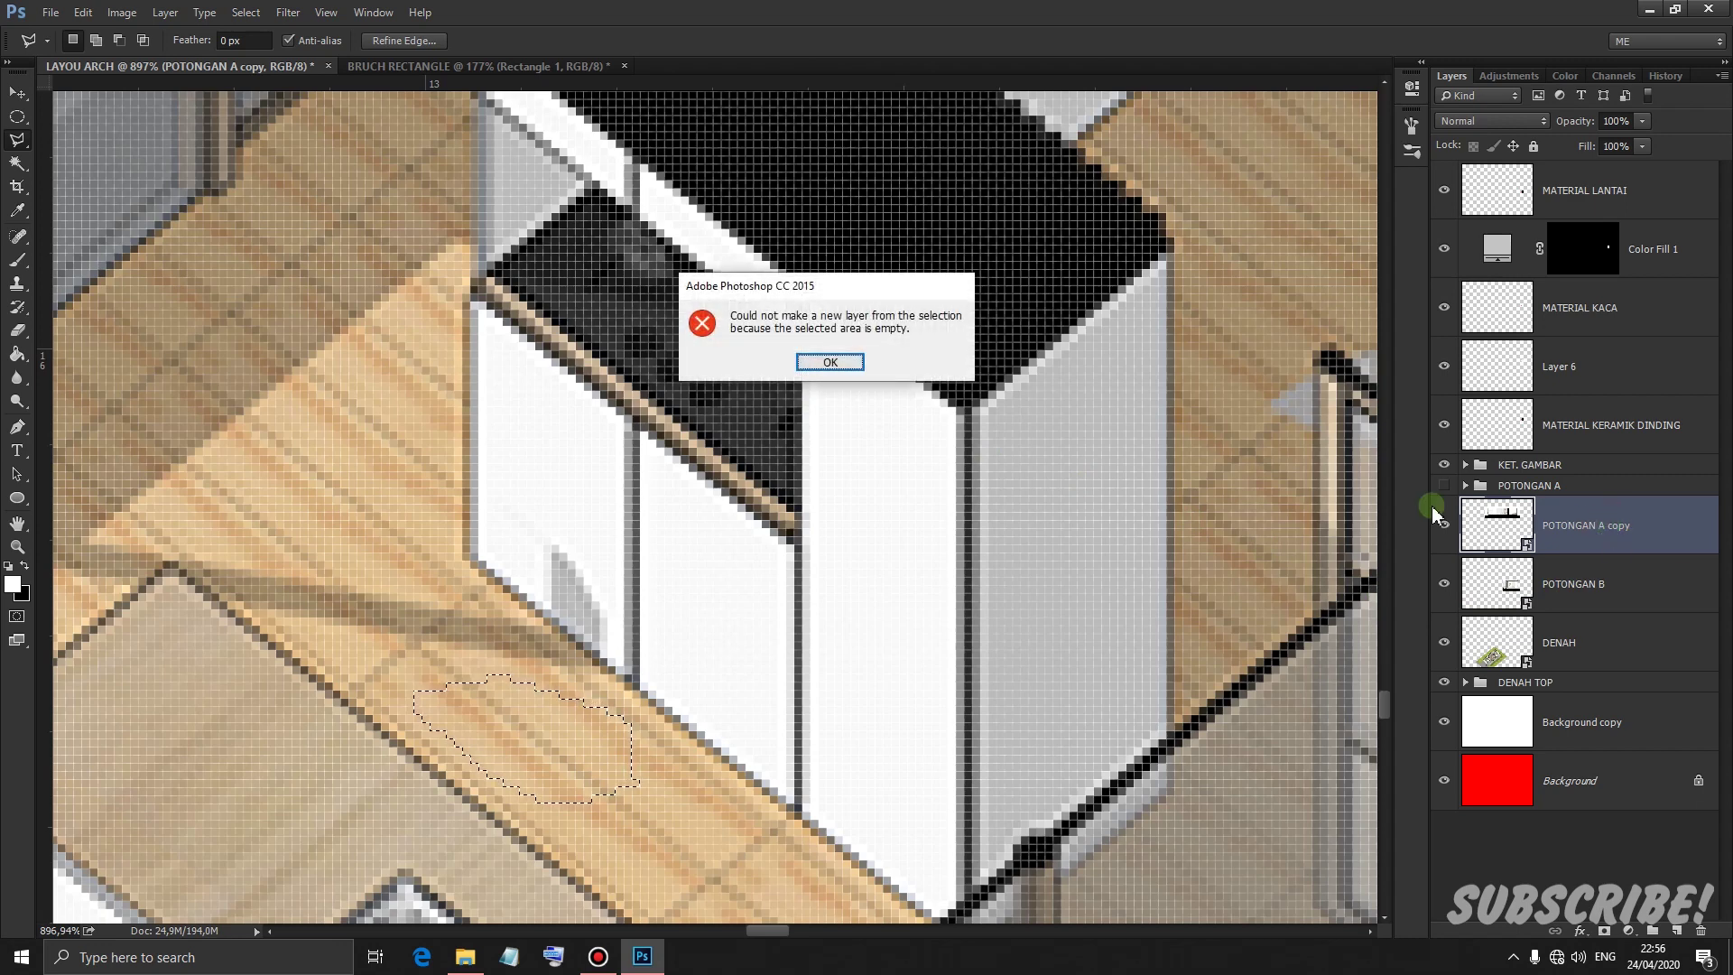
{"action": "left_click", "coordinate": [830, 362]}
{"action": "right_click", "coordinate": [1582, 539]}
{"action": "left_click", "coordinate": [1623, 528]}
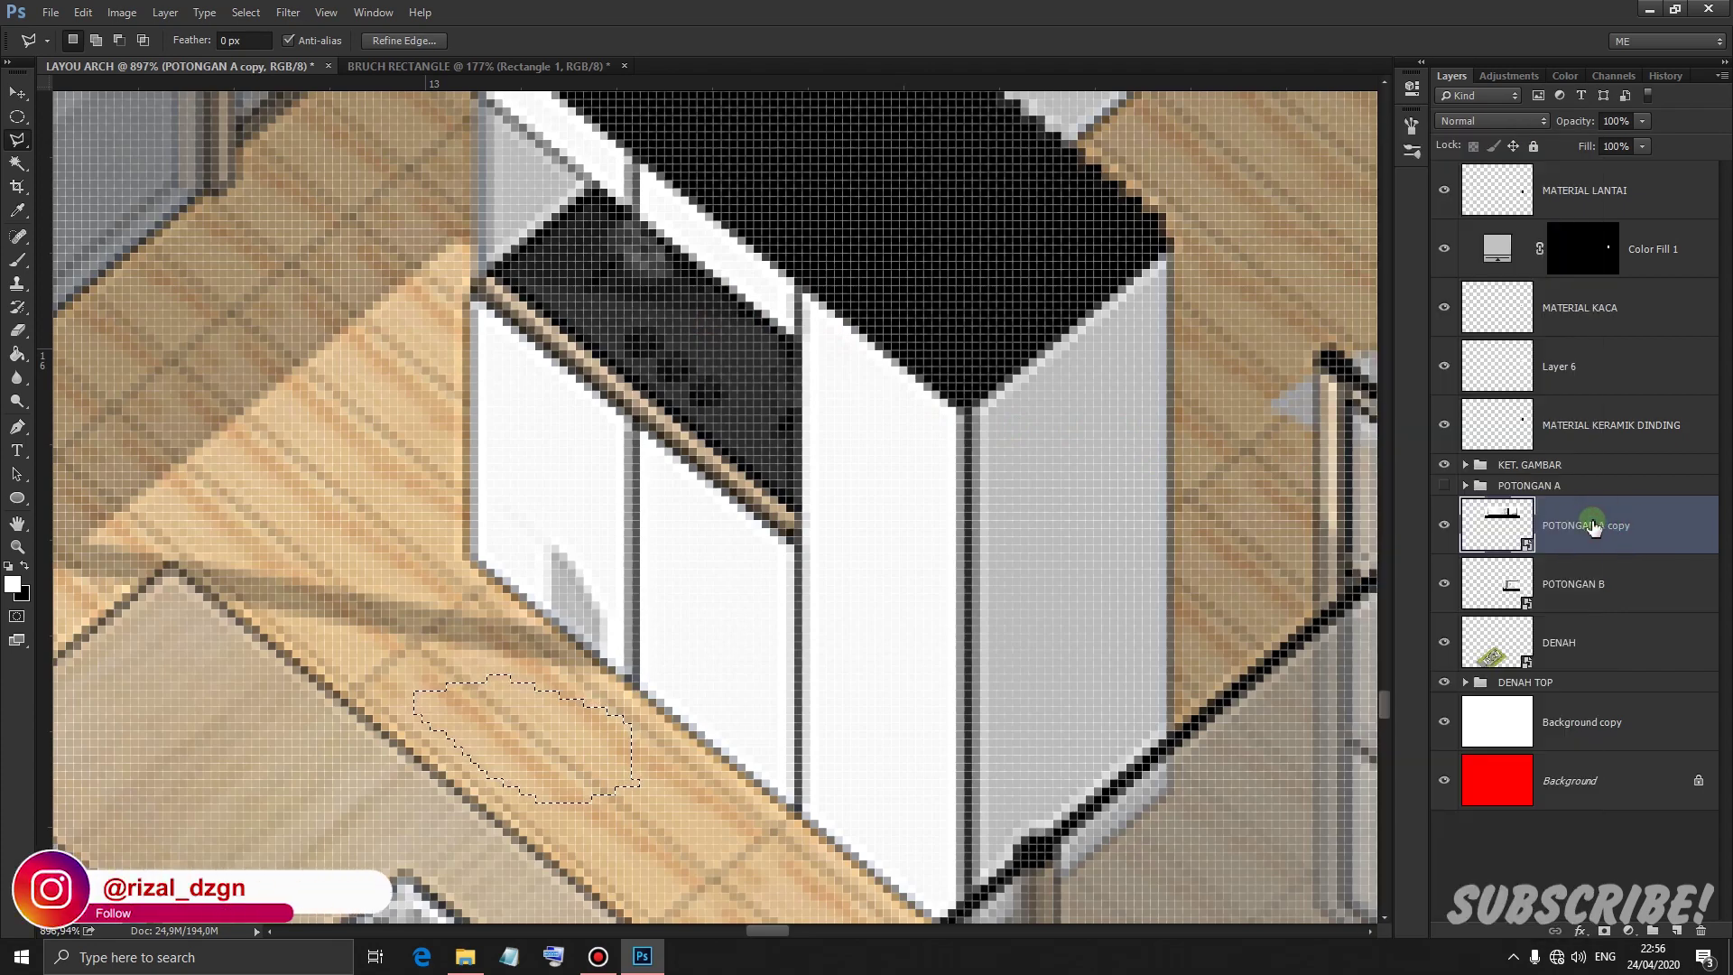
Copy the selected floor patch from the DENAH layer to a new layer and place it directly below MATERIAL LANTAI
{"action": "left_click", "coordinate": [1566, 644]}
{"action": "key", "text": "ctrl+n"}
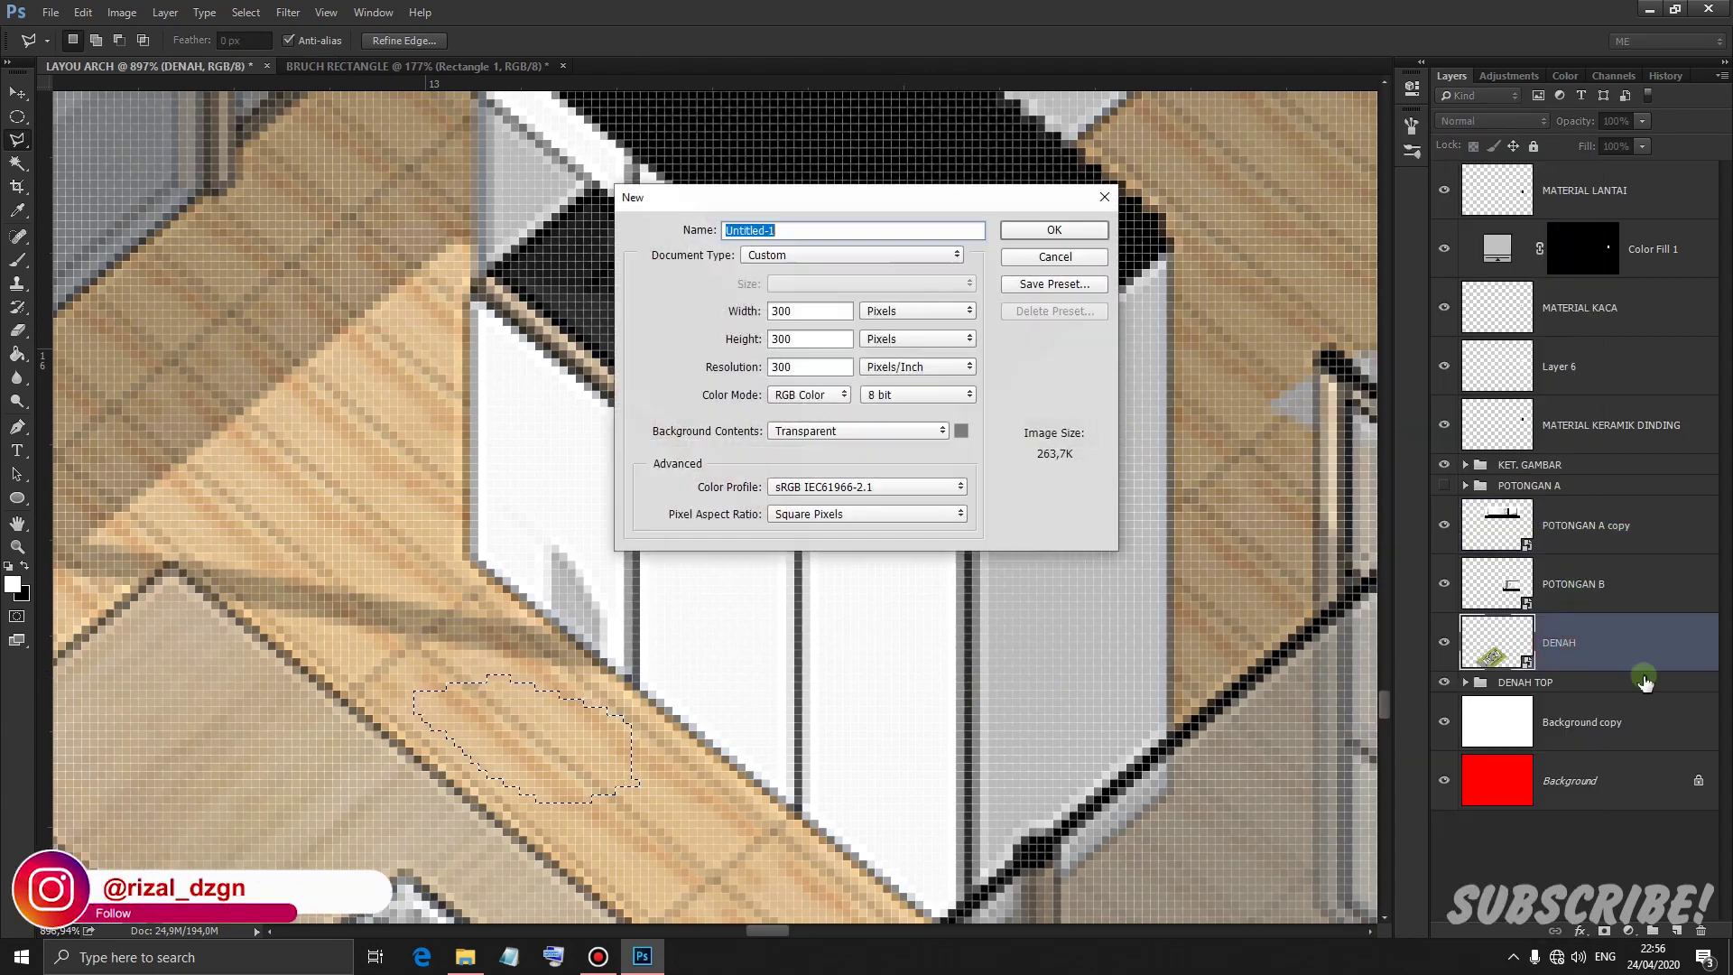
{"action": "left_click", "coordinate": [1103, 197]}
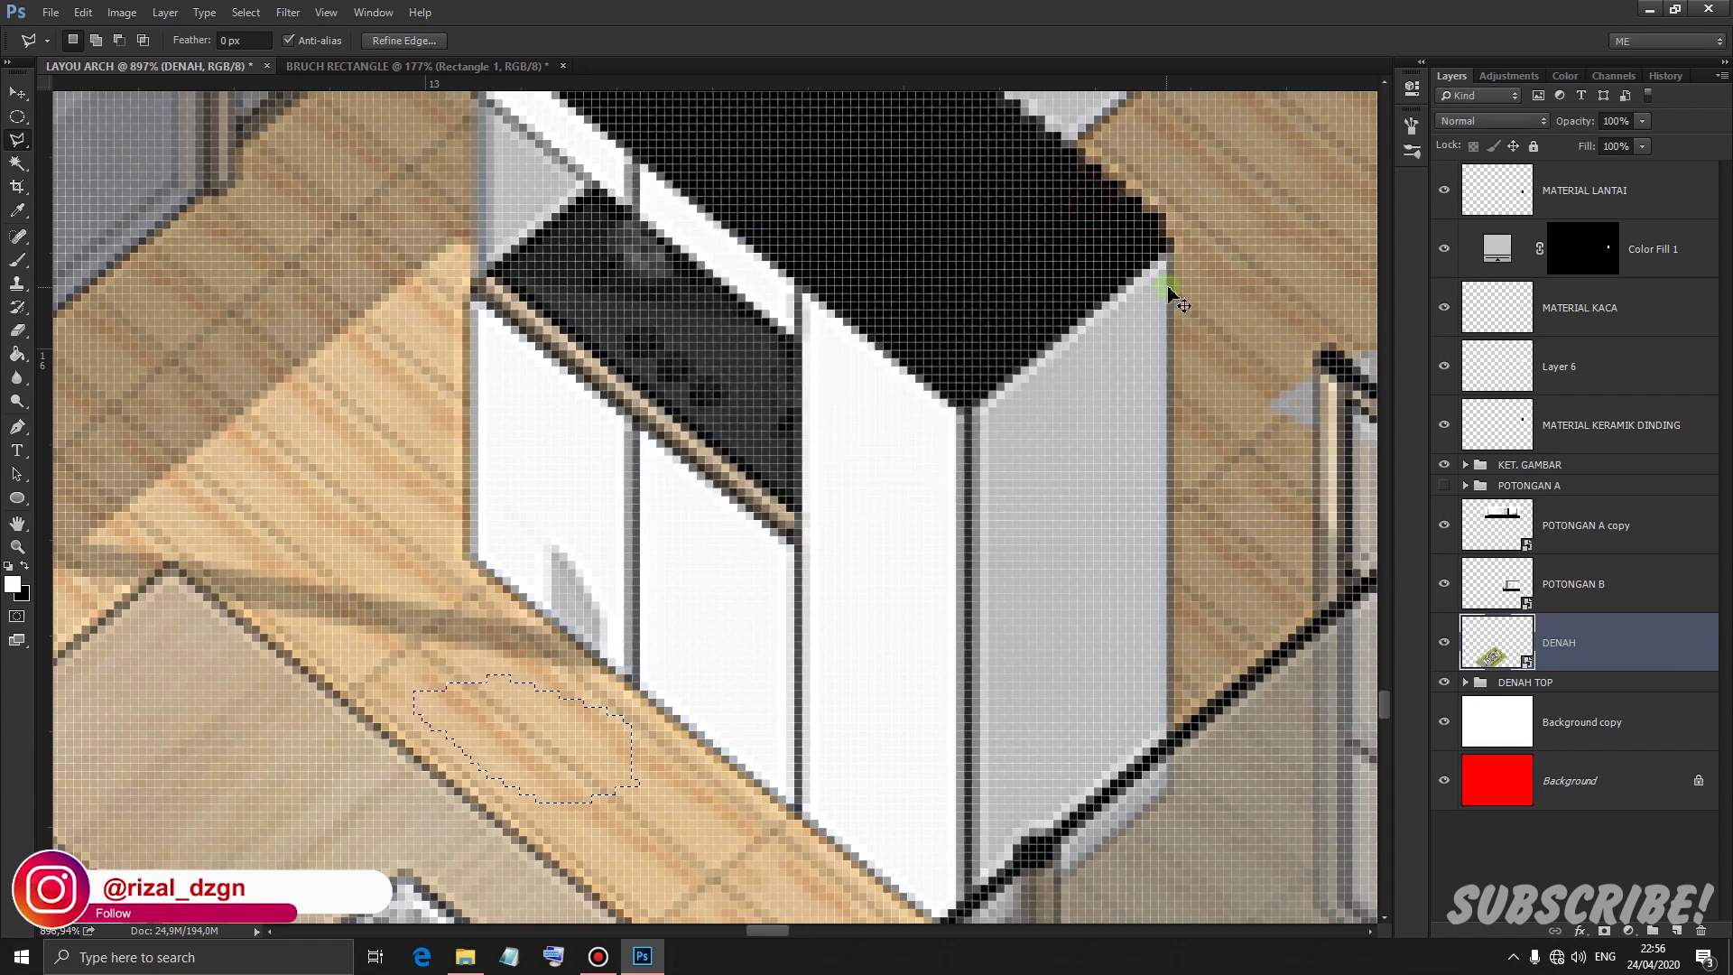
{"action": "key", "text": "ctrl+shift+alt+n"}
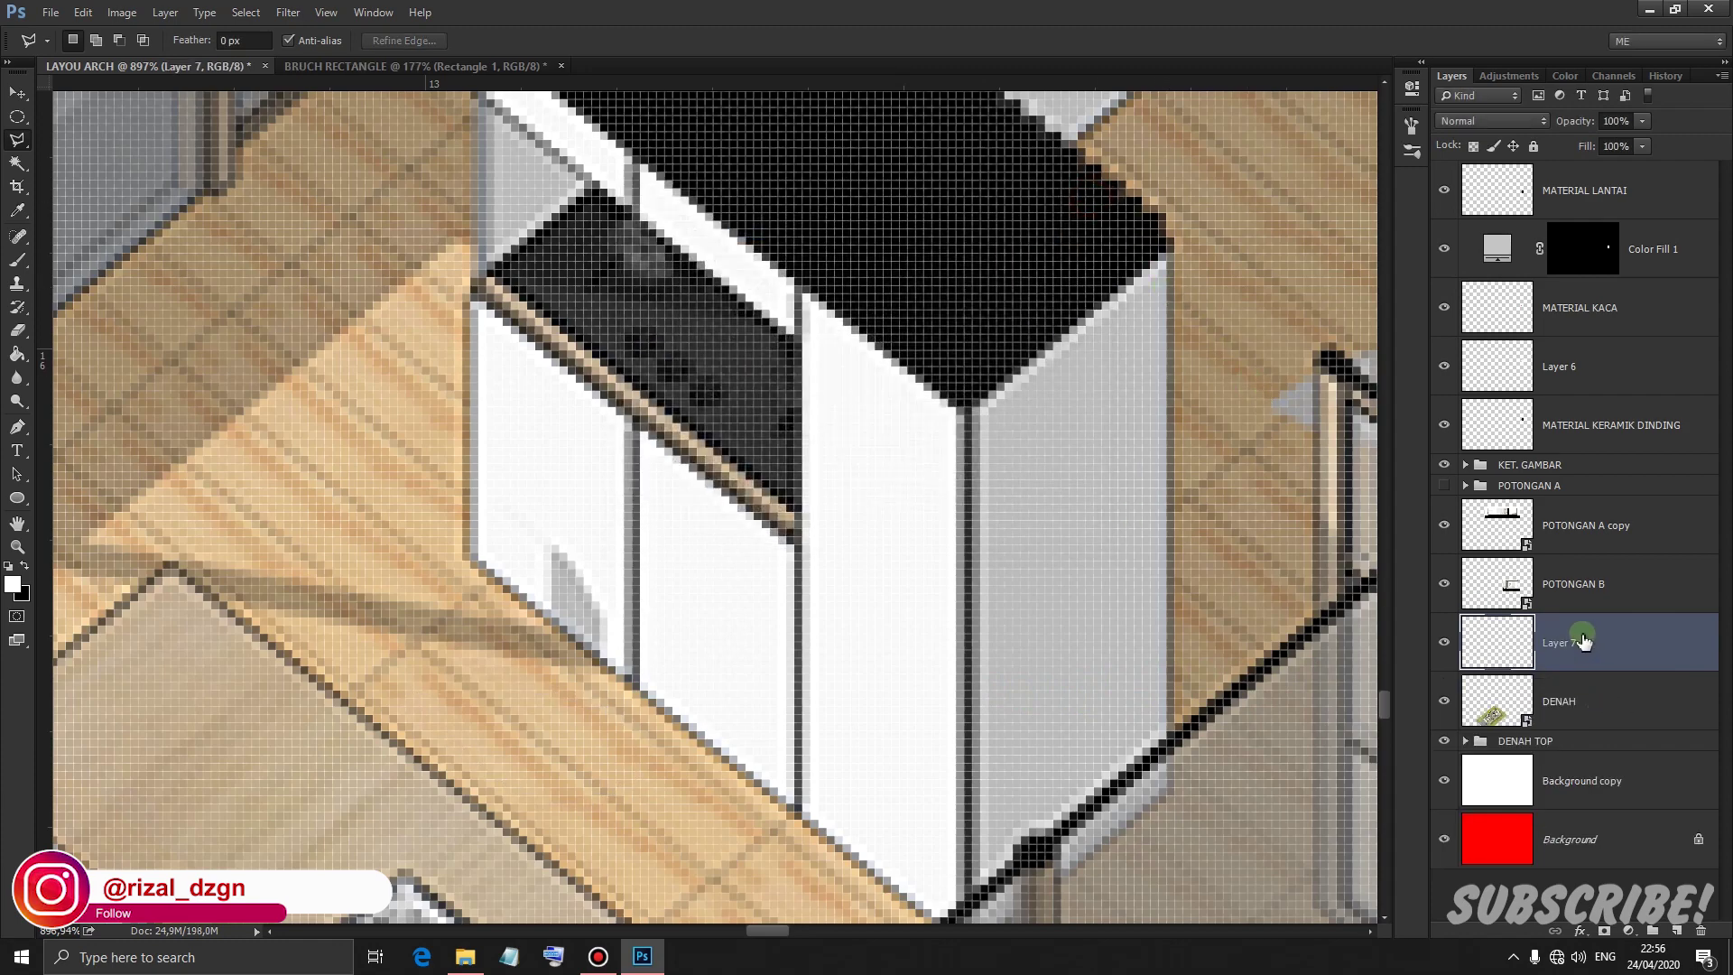
{"action": "left_click_drag", "start_coordinate": [1584, 640], "coordinate": [1585, 220]}
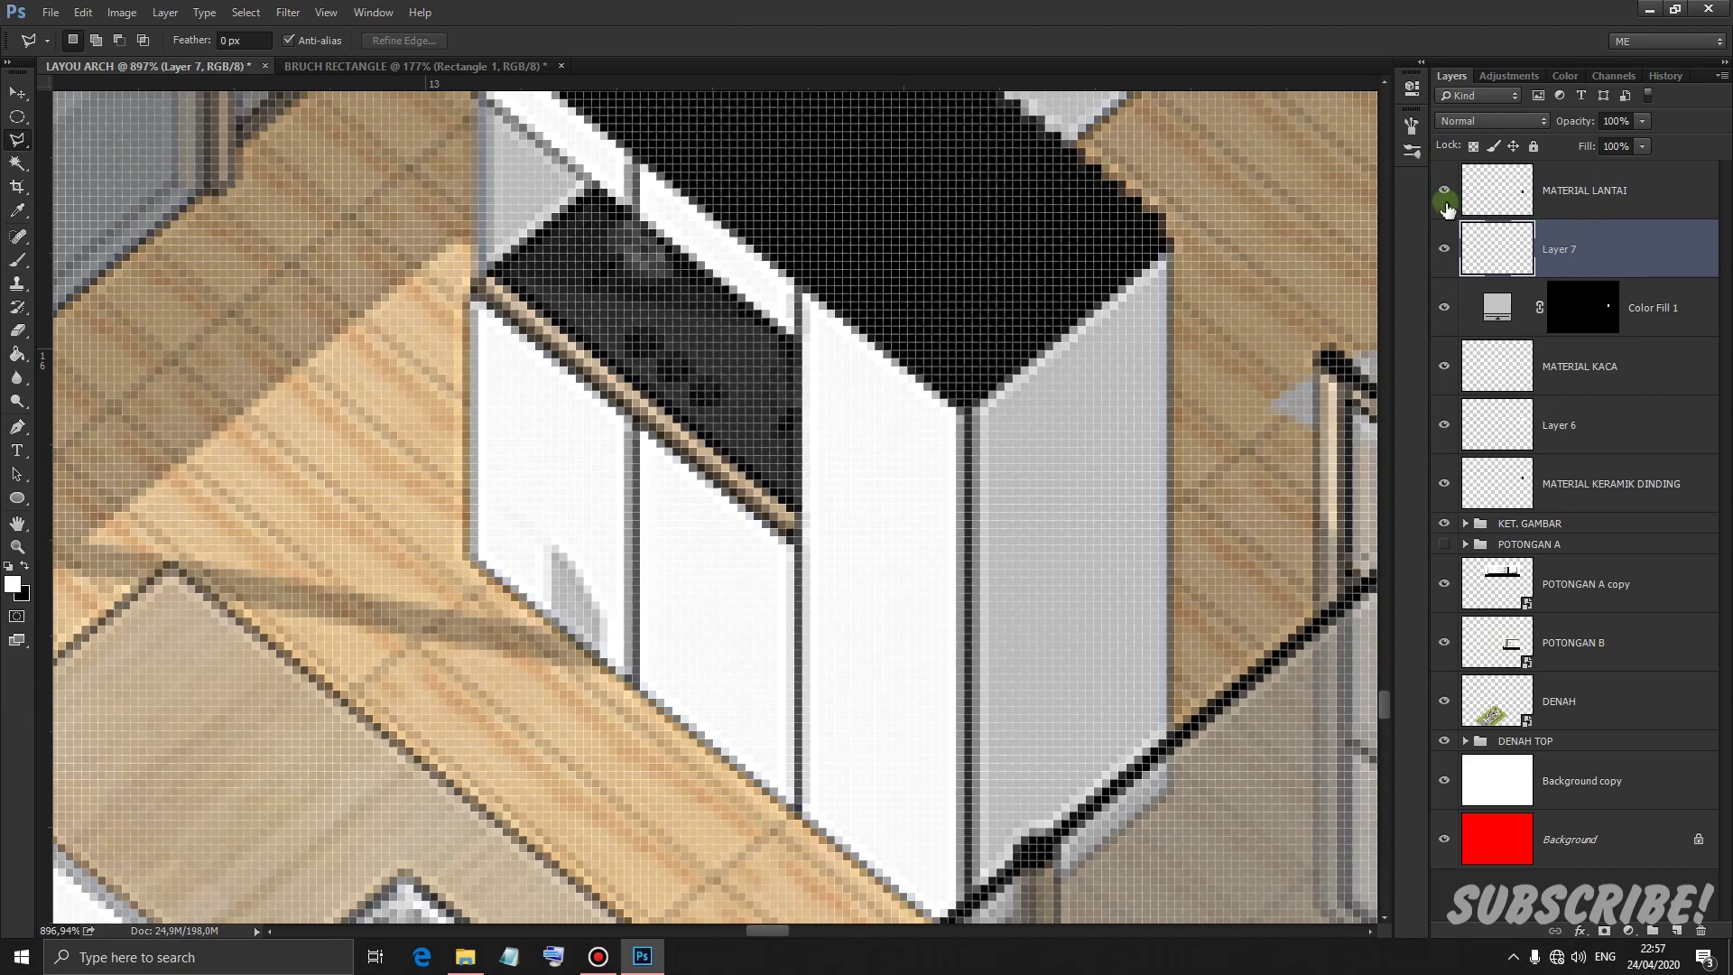
Rename the new floor sample layer as MATRIAL LANTAI
{"action": "scroll", "coordinate": [786, 525], "scroll_direction": "down", "scroll_amount": 10}
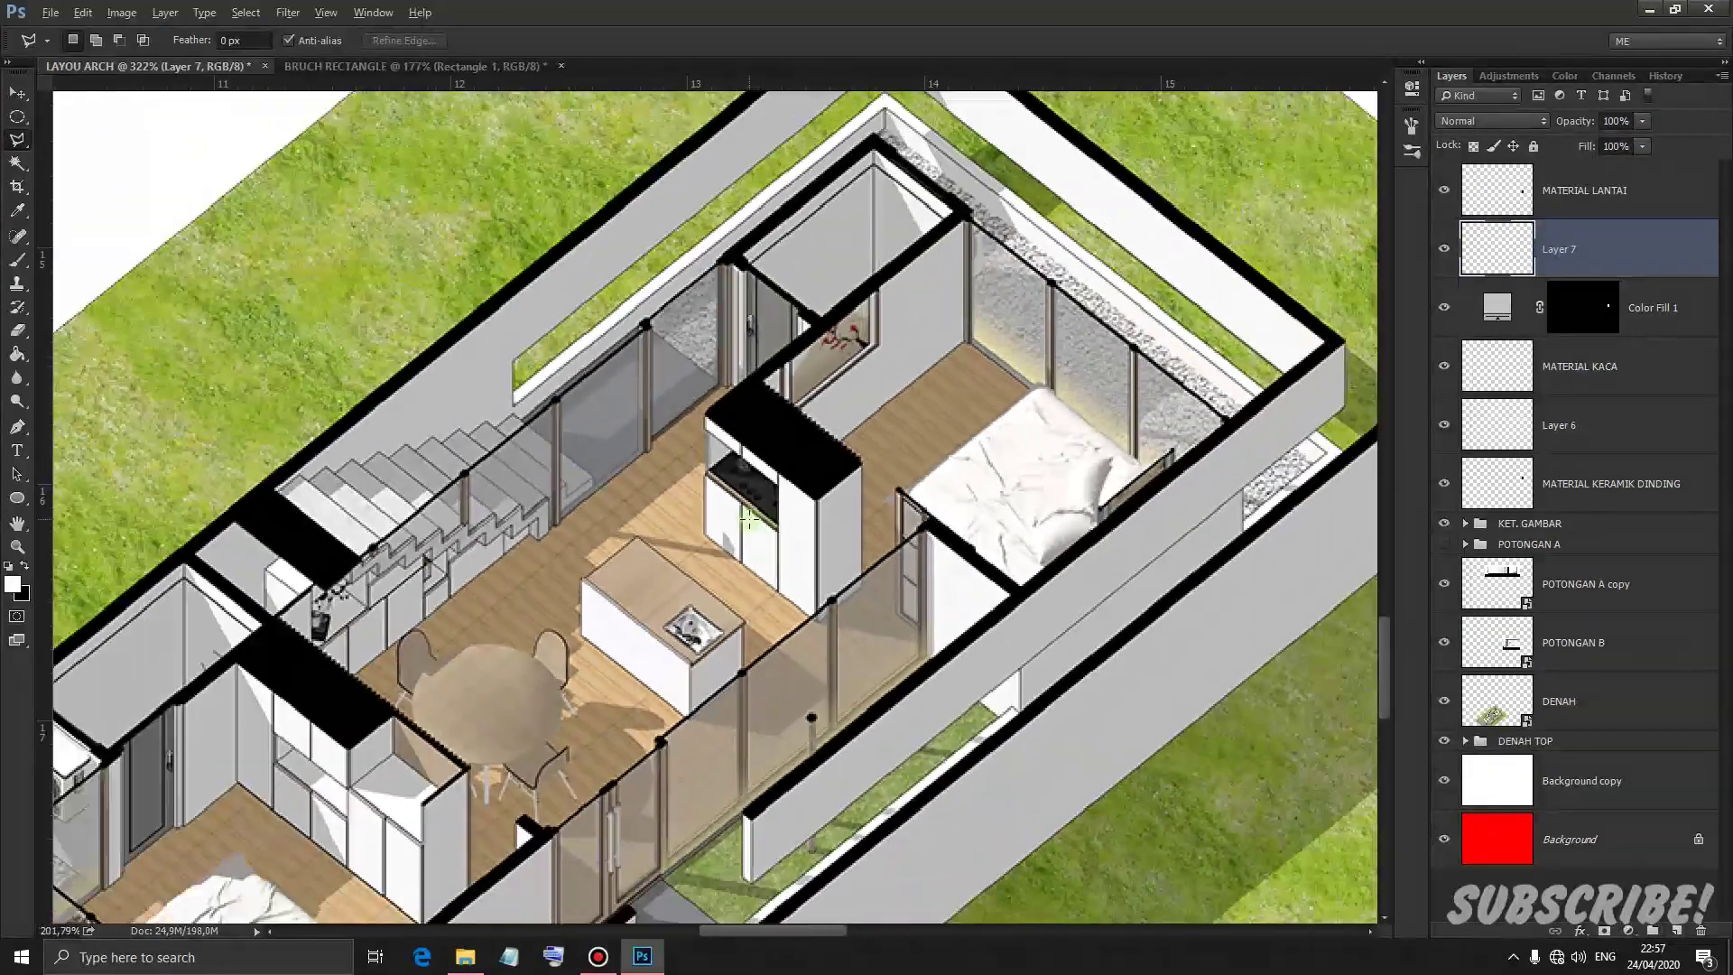
{"action": "scroll", "coordinate": [704, 521], "scroll_direction": "down", "scroll_amount": 4}
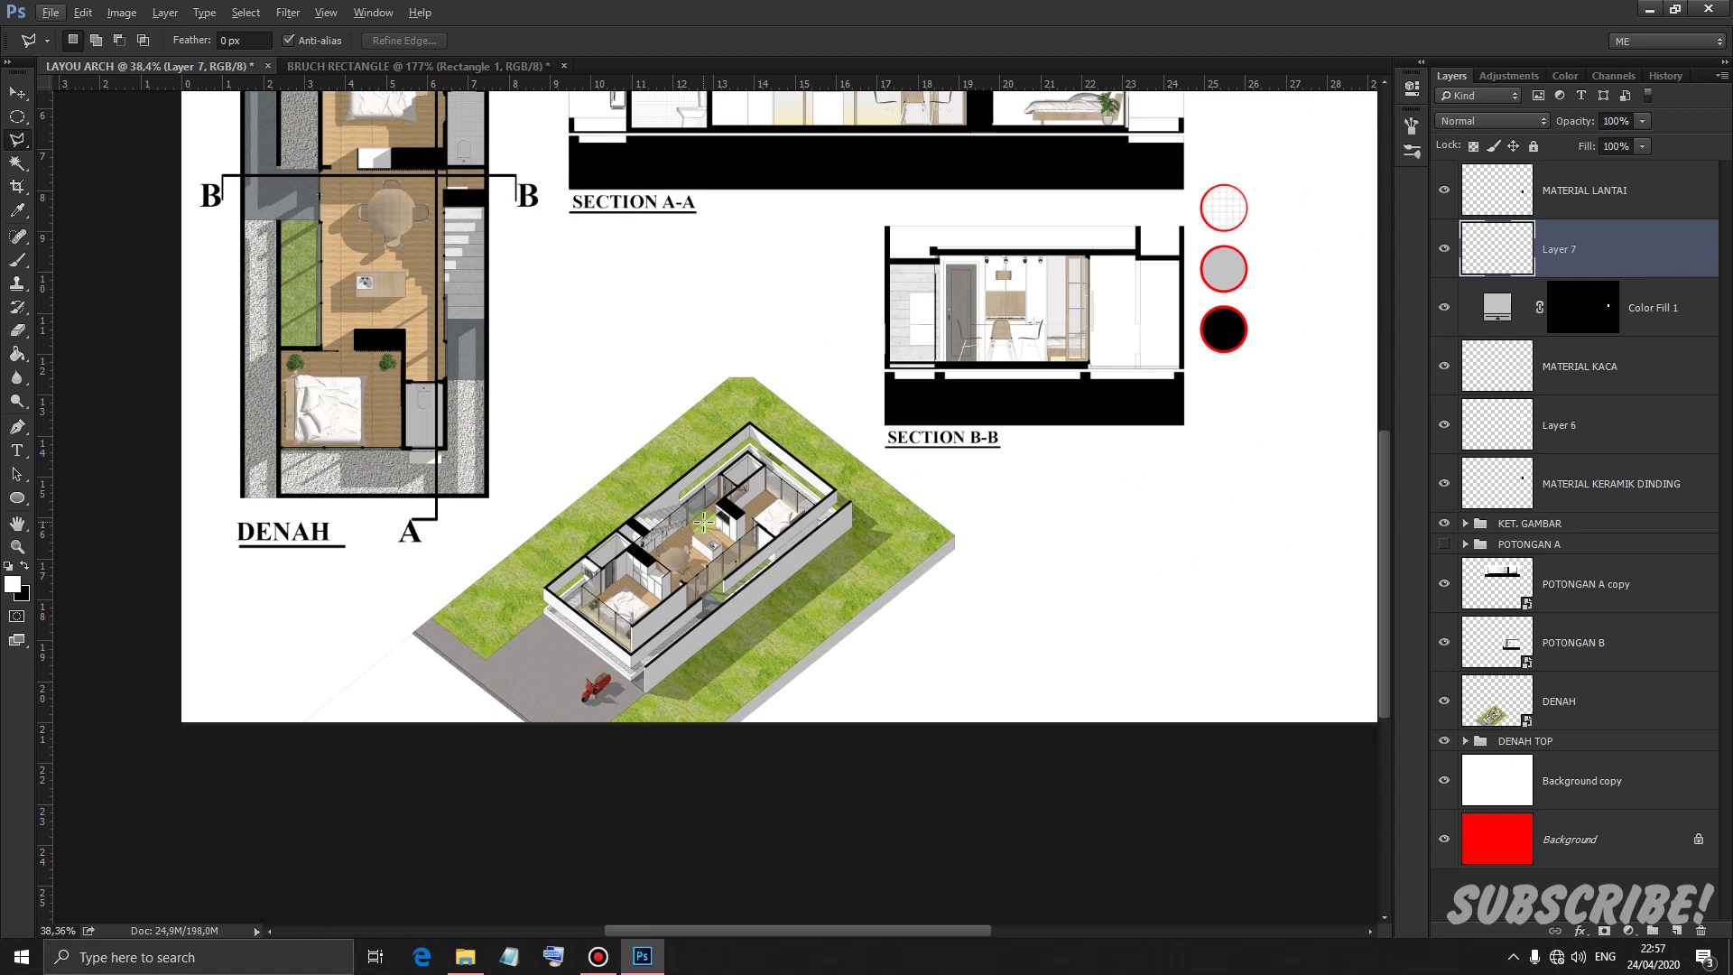
{"action": "scroll", "coordinate": [703, 522], "scroll_direction": "down", "scroll_amount": 1}
{"action": "scroll", "coordinate": [632, 616], "scroll_direction": "up", "scroll_amount": 2}
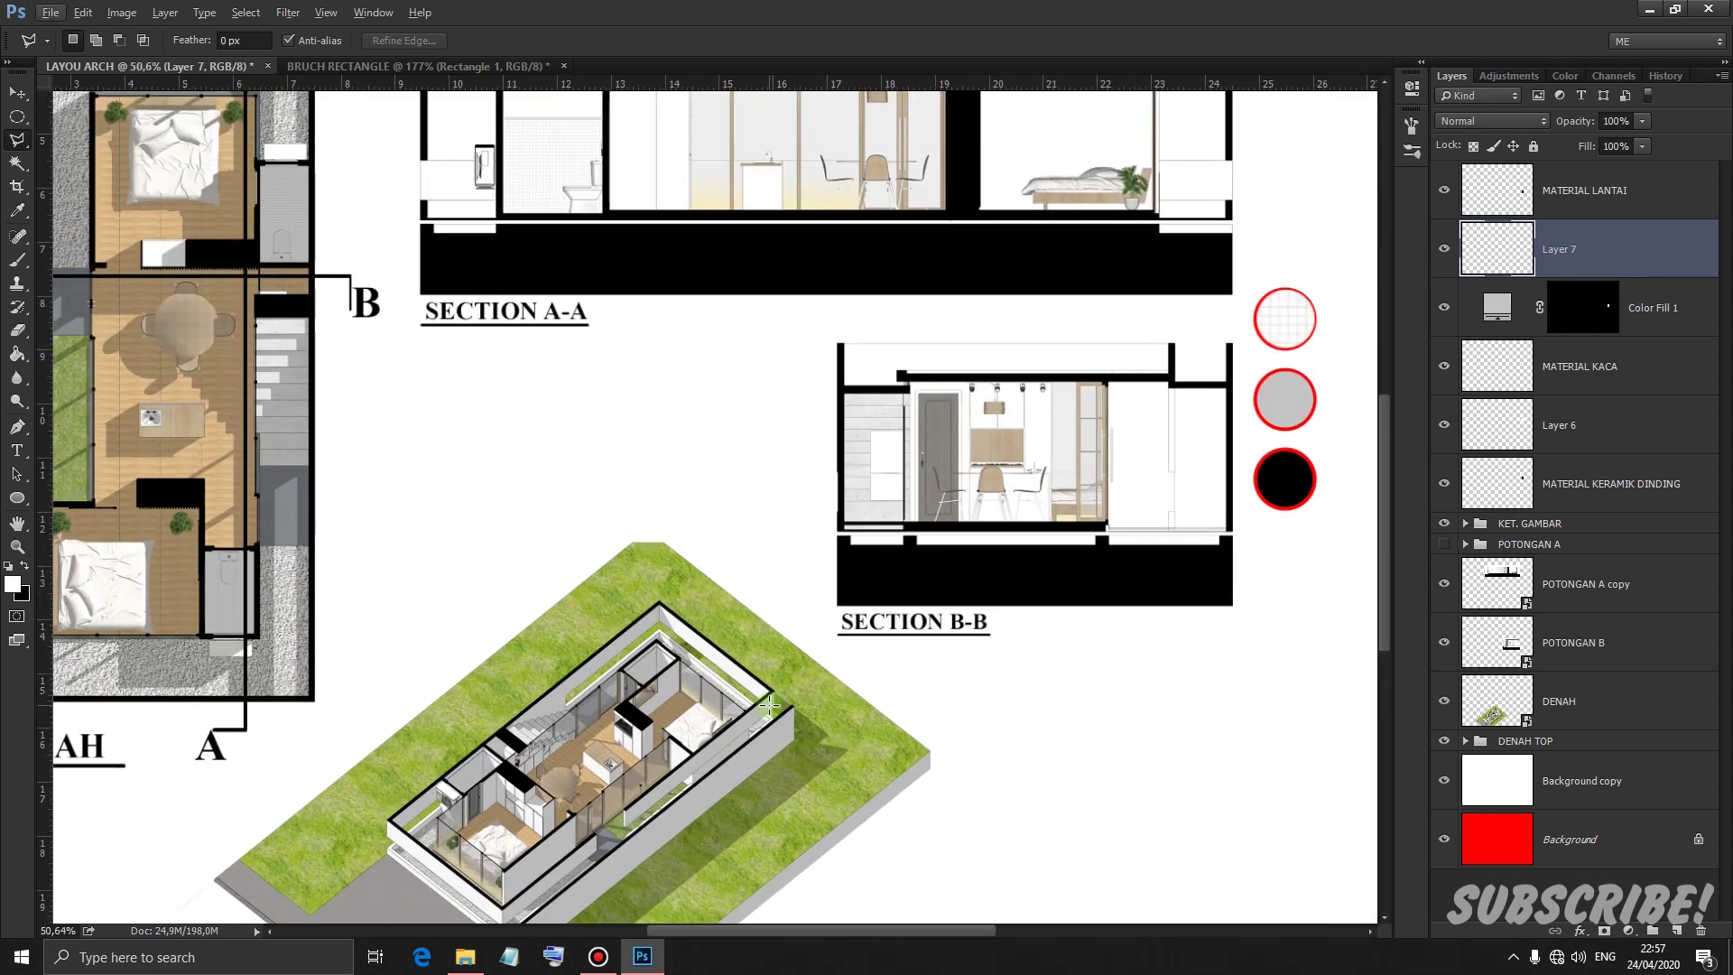
{"action": "double_click", "coordinate": [1571, 250]}
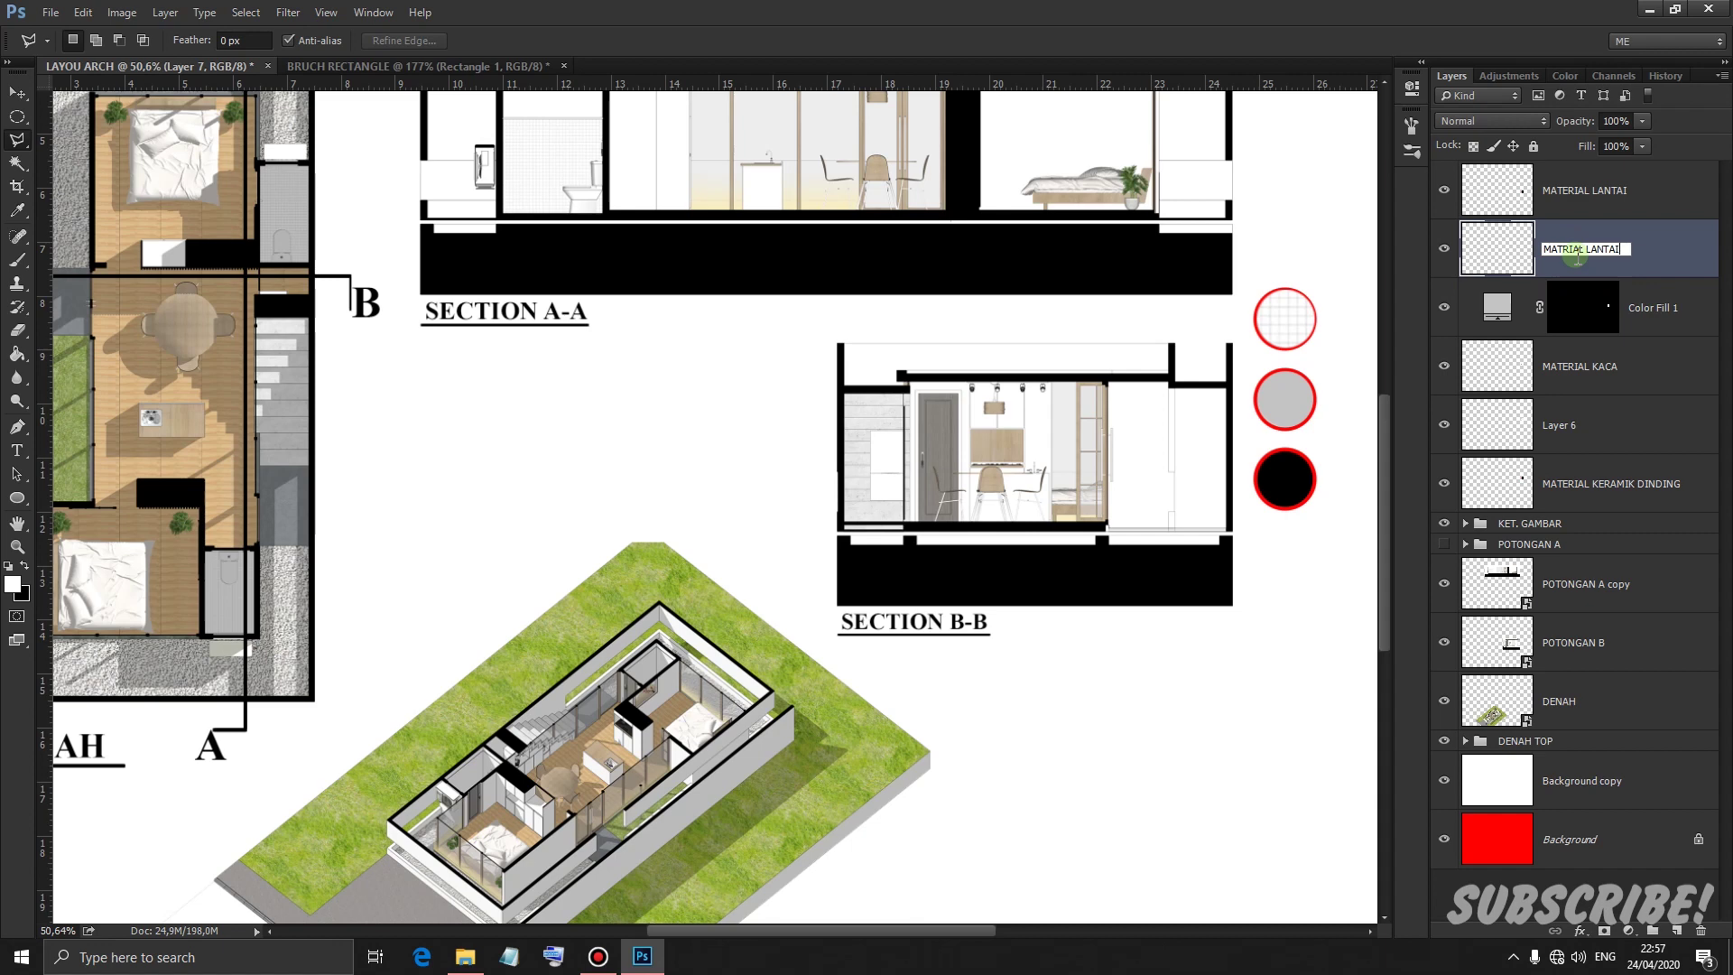
{"action": "key", "text": "Return"}
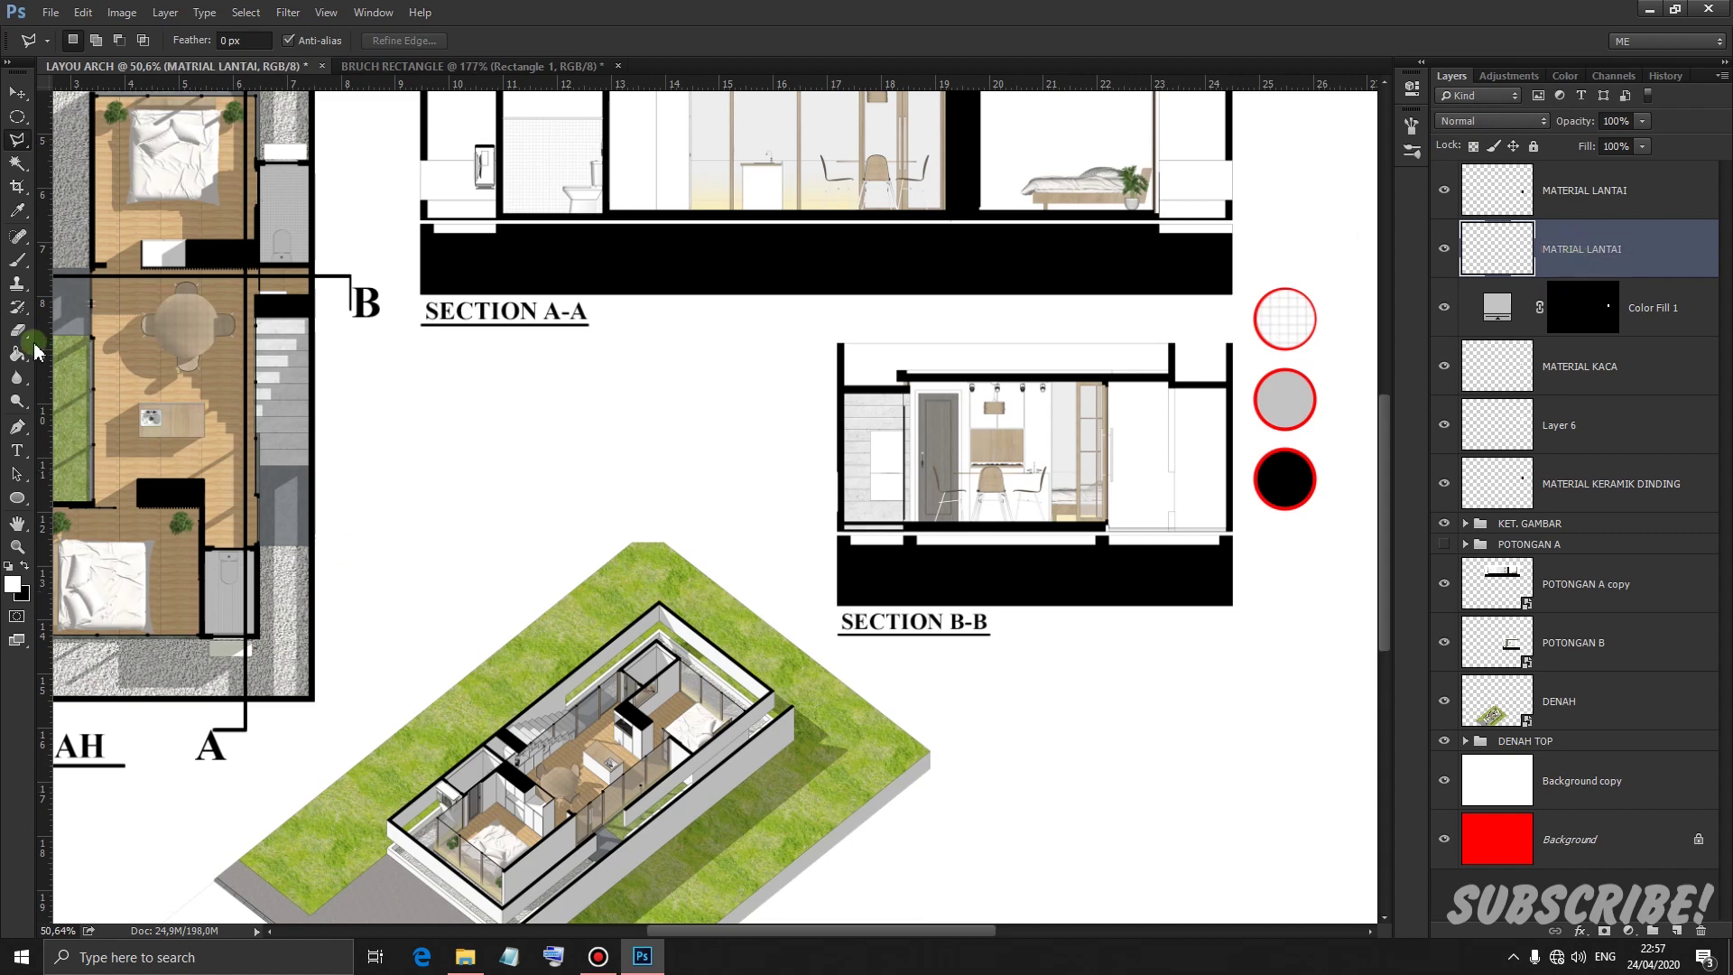
Move the wooden floor sample from the isometric plan onto the black swatch circle
{"action": "left_click", "coordinate": [18, 92]}
{"action": "left_click_drag", "start_coordinate": [646, 734], "coordinate": [1321, 483]}
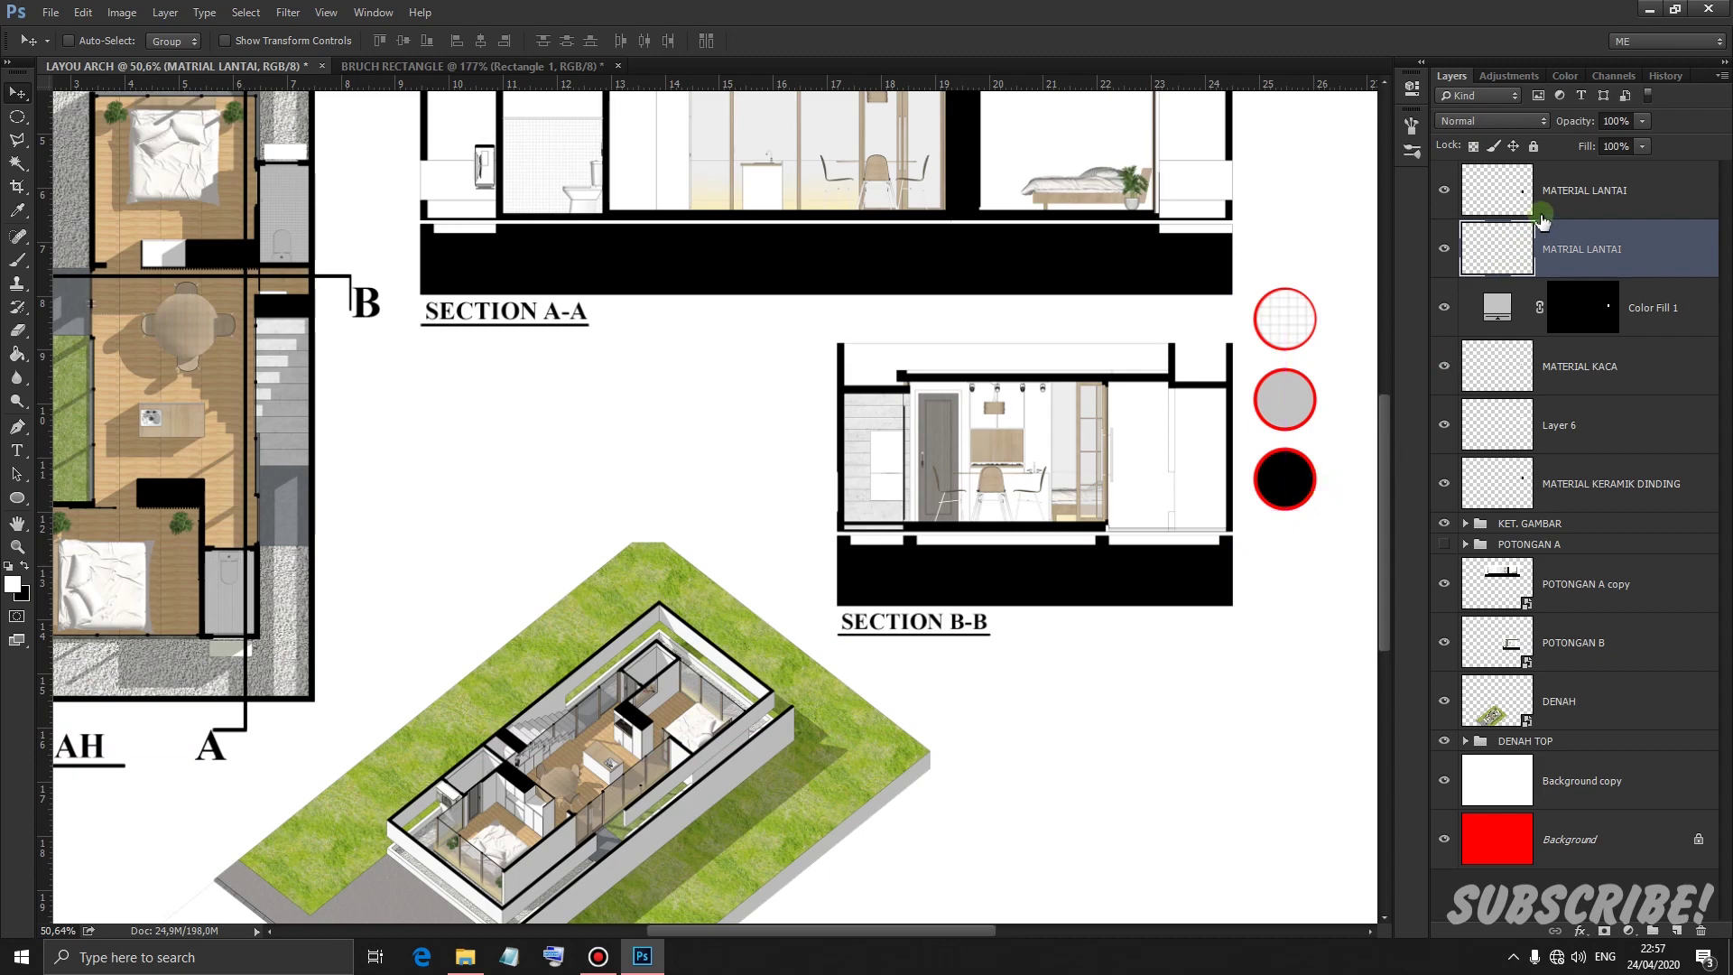